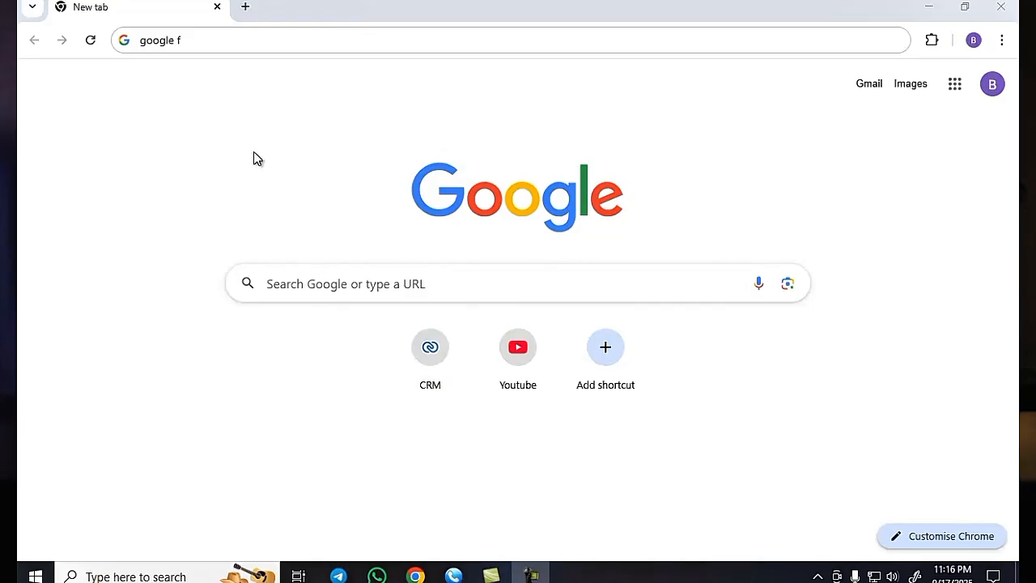
Complete the partial query and search the web for "google flow"
{"action": "left_click", "coordinate": [210, 41]}
{"action": "left_click", "coordinate": [198, 42]}
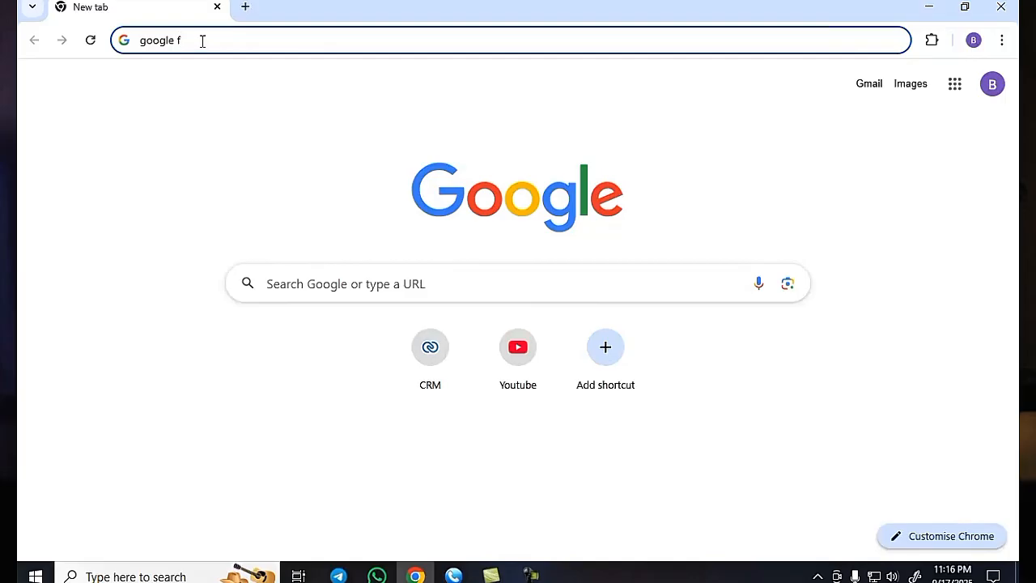
{"action": "type", "text": "lo"}
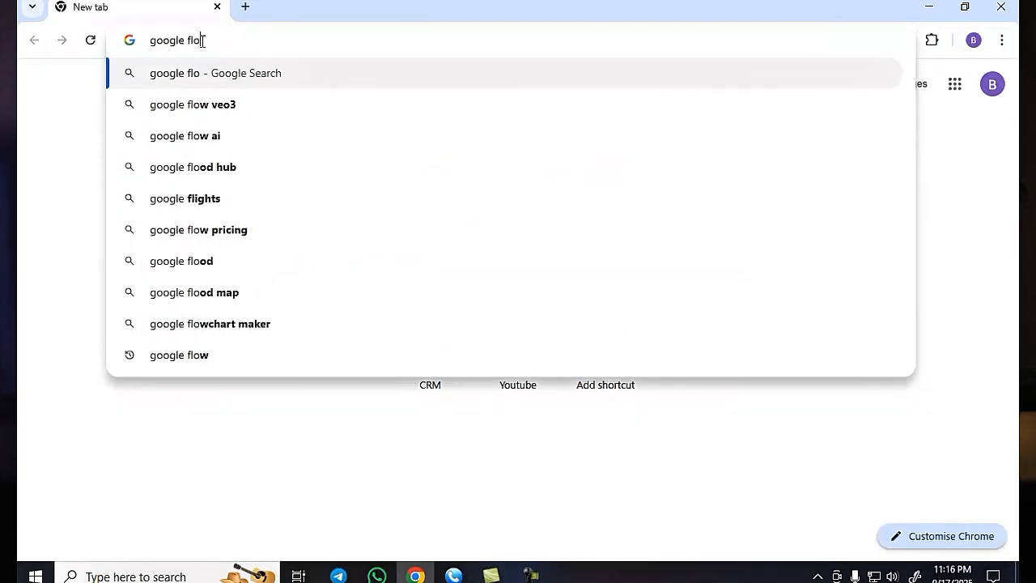
{"action": "type", "text": "w"}
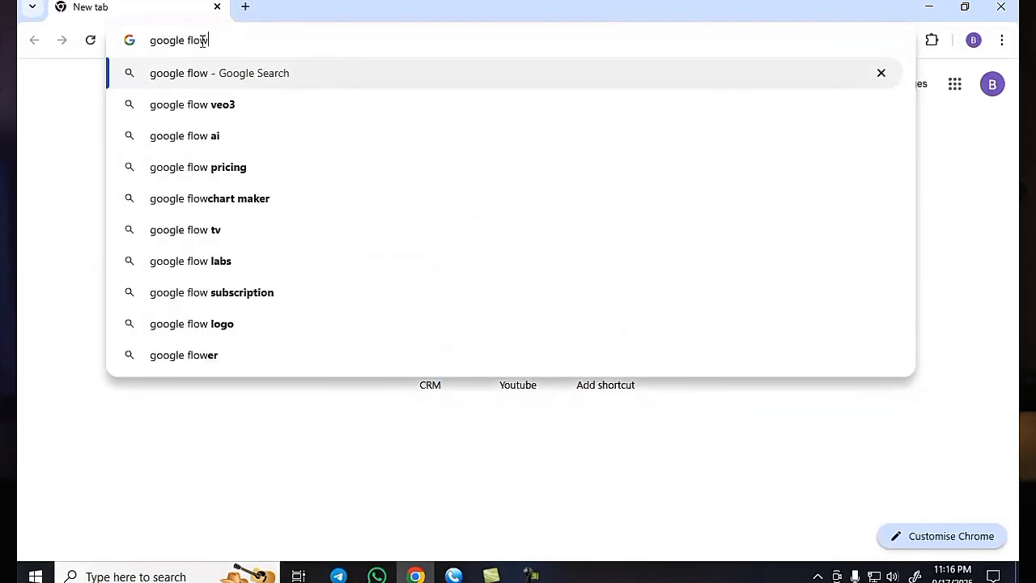
{"action": "key", "text": "Return"}
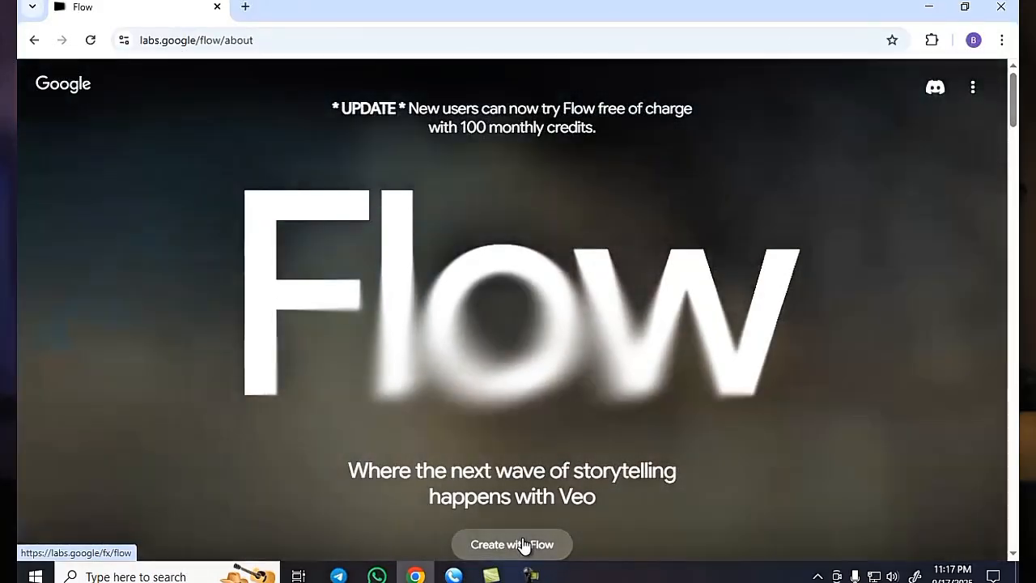
Launch the Flow creation tool from its landing page and sign in with an existing Google account
{"action": "scroll", "coordinate": [524, 509], "scroll_direction": "down", "scroll_amount": 1}
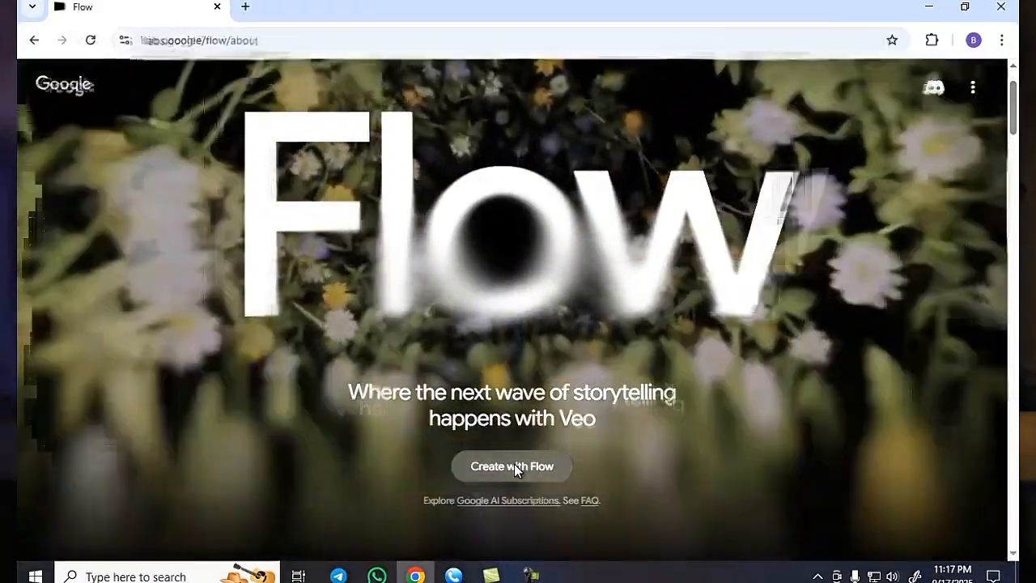
{"action": "left_click", "coordinate": [514, 465]}
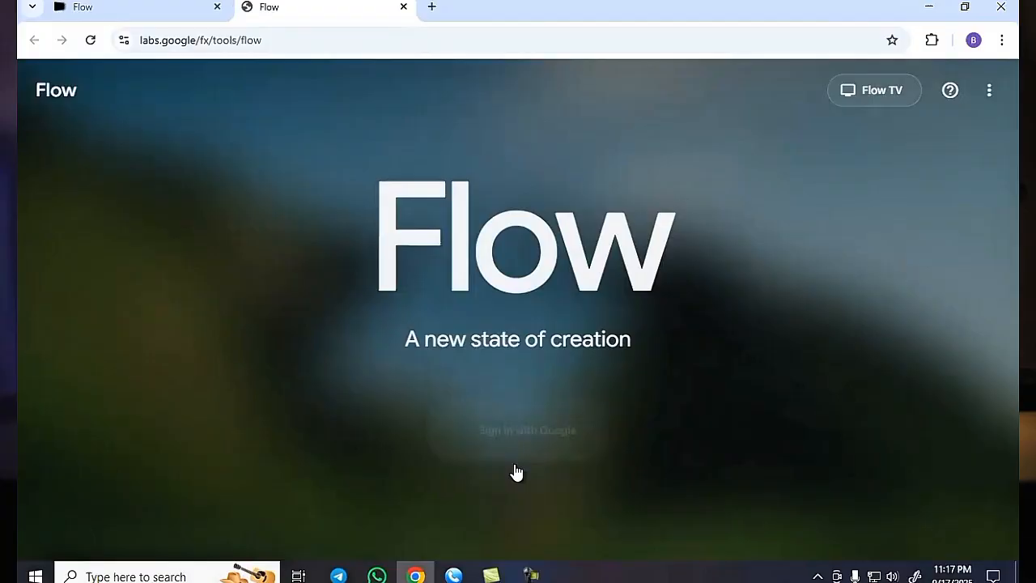
{"action": "left_click", "coordinate": [515, 463]}
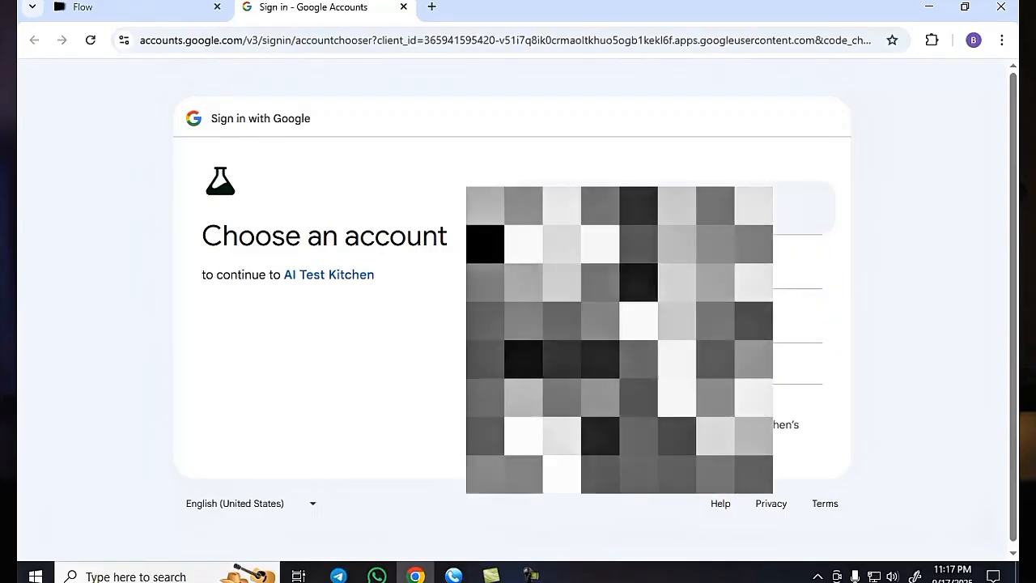
{"action": "left_click", "coordinate": [619, 208]}
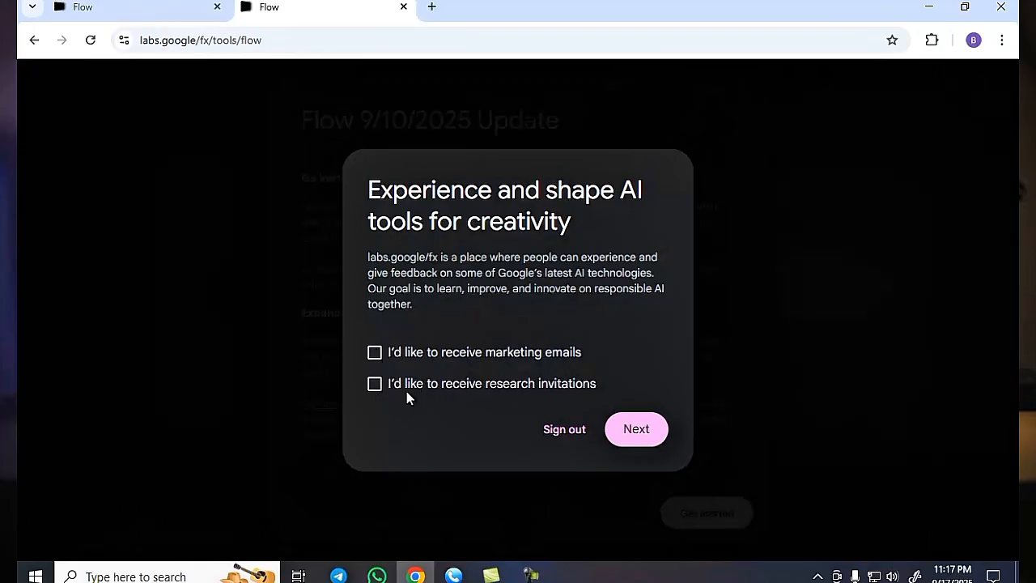
Leave marketing emails and research invitations unselected, read through and accept the privacy policy, and create a new project
{"action": "left_click", "coordinate": [635, 435]}
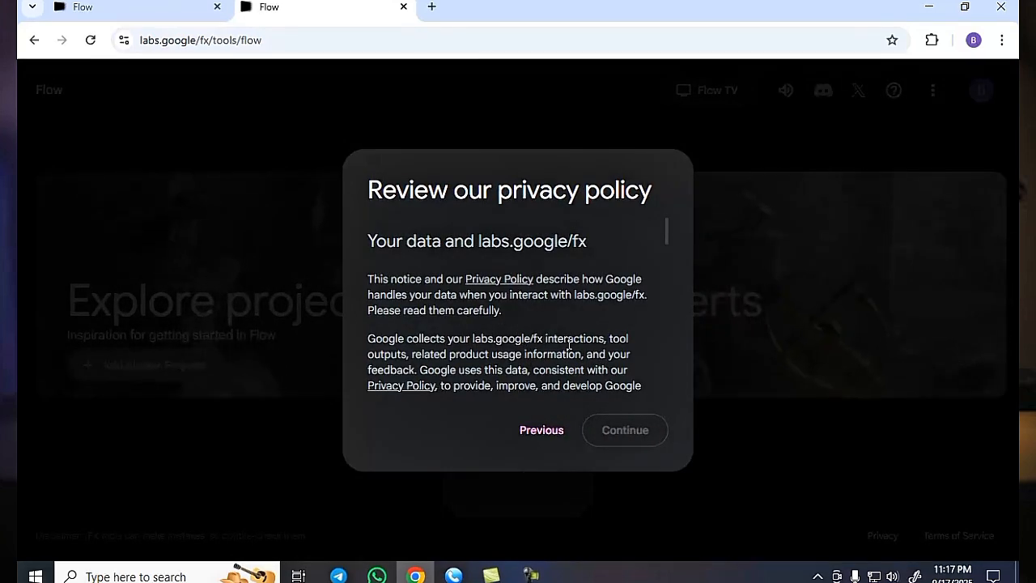
{"action": "scroll", "coordinate": [569, 344], "scroll_direction": "down", "scroll_amount": 10}
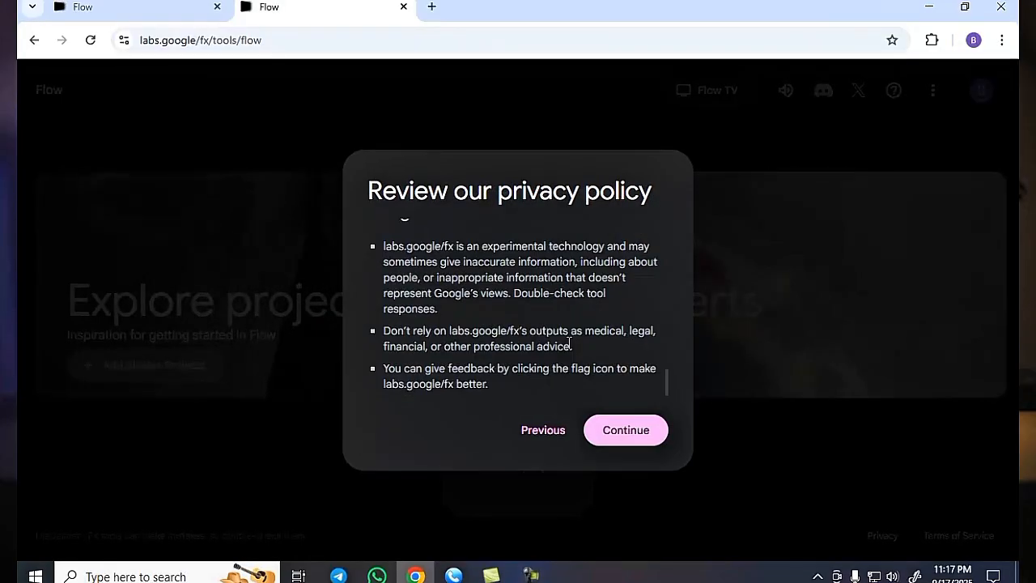
{"action": "left_click", "coordinate": [630, 437]}
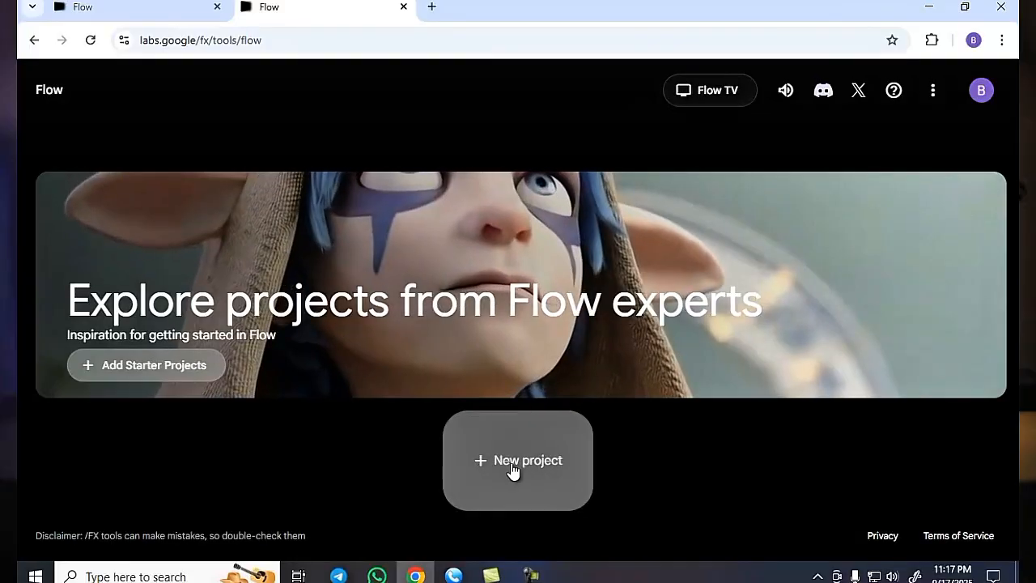
{"action": "left_click", "coordinate": [537, 463]}
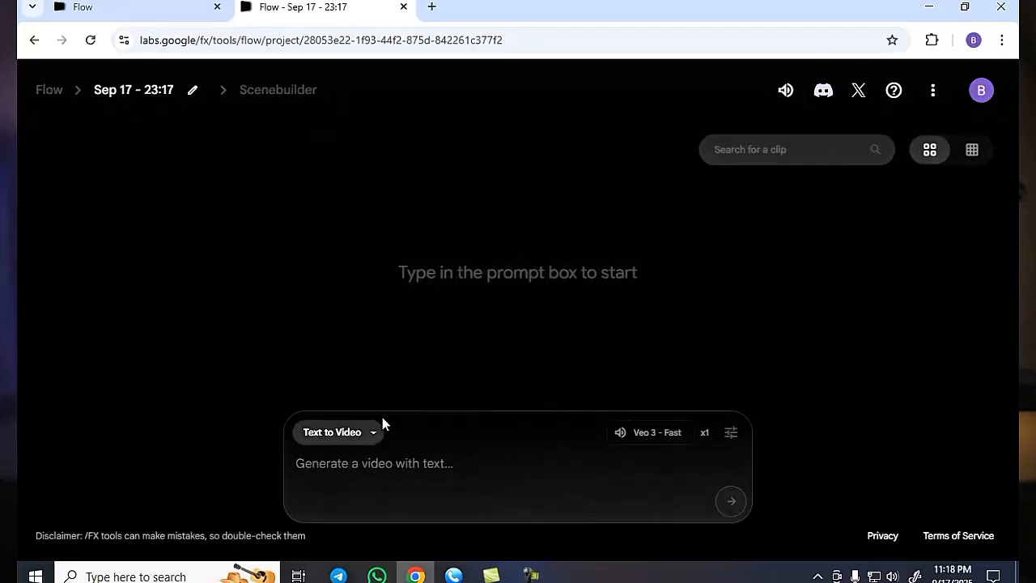
View the available video generation modes, leaving Text to Video selected
{"action": "left_click", "coordinate": [335, 432]}
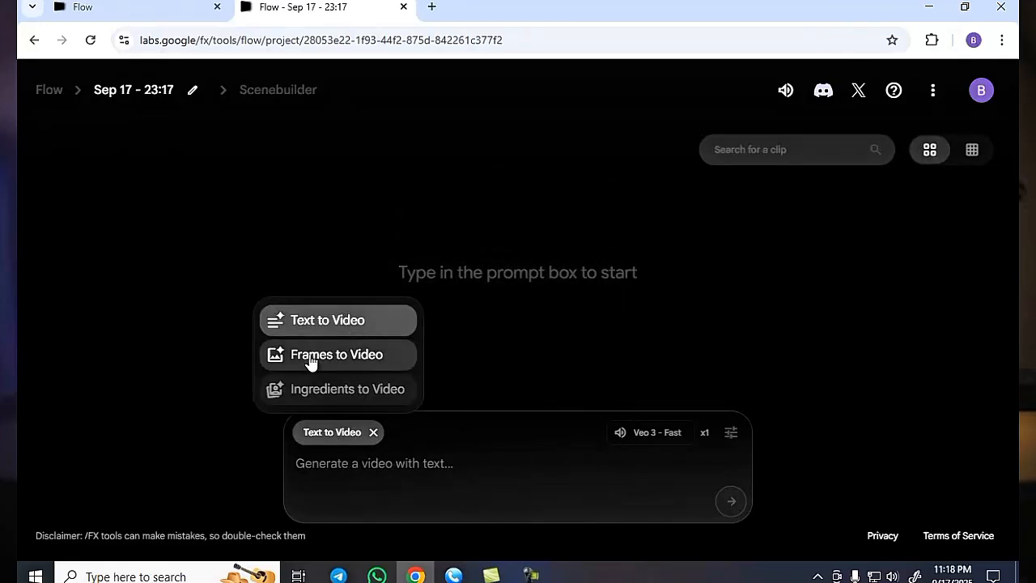
{"action": "mouse_move", "coordinate": [330, 346]}
{"action": "left_click", "coordinate": [540, 462]}
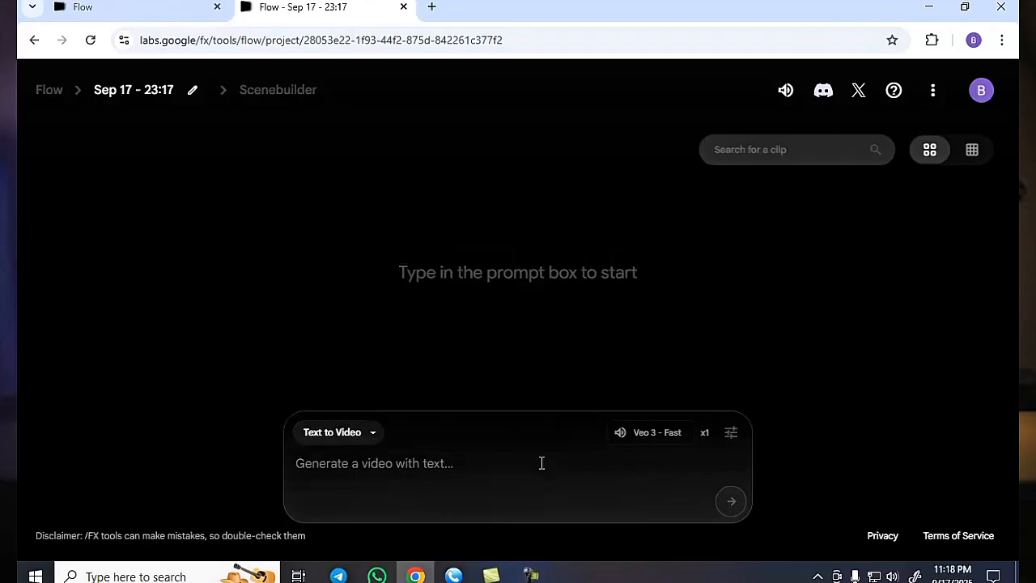
Review the aspect ratio and model options in the generation settings without changing them
{"action": "left_click", "coordinate": [671, 441]}
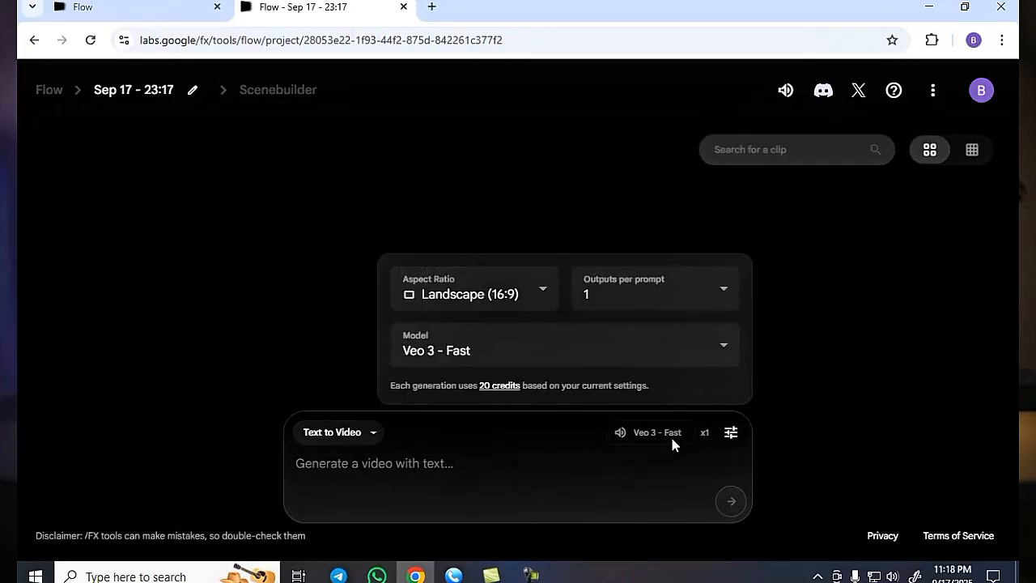
{"action": "left_click", "coordinate": [456, 294]}
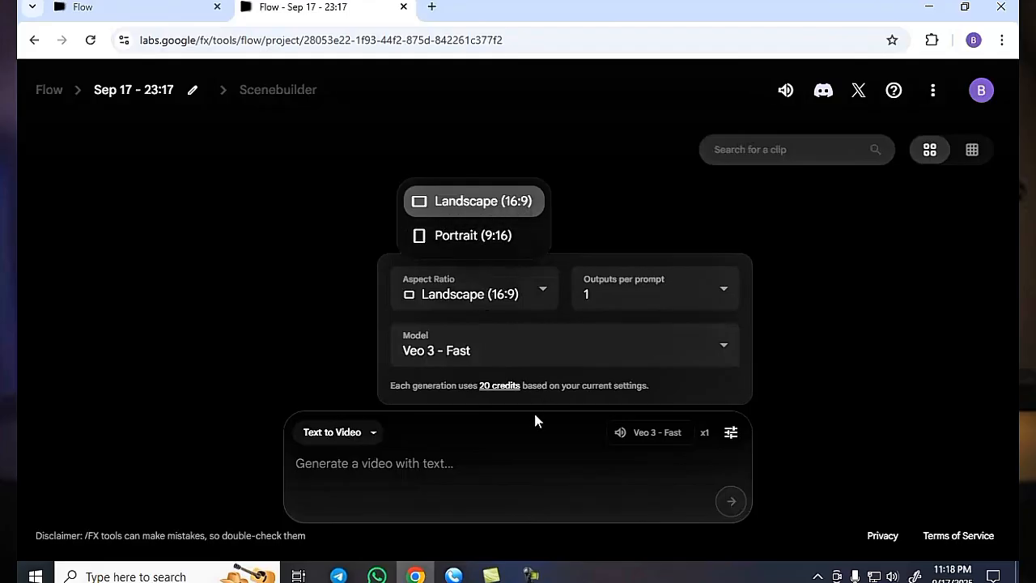
{"action": "left_click", "coordinate": [418, 360]}
{"action": "left_click", "coordinate": [467, 358]}
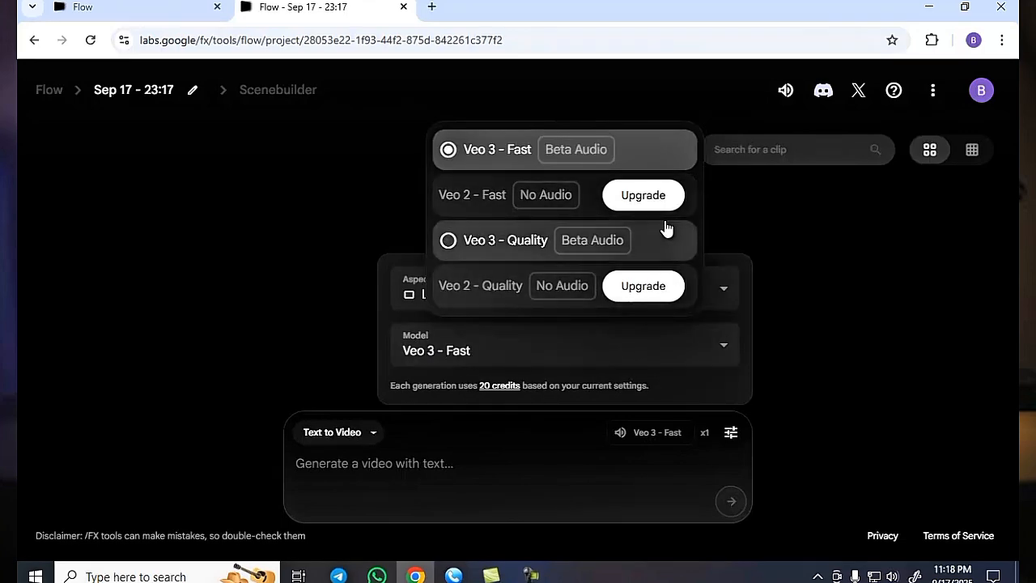
{"action": "left_click", "coordinate": [451, 356]}
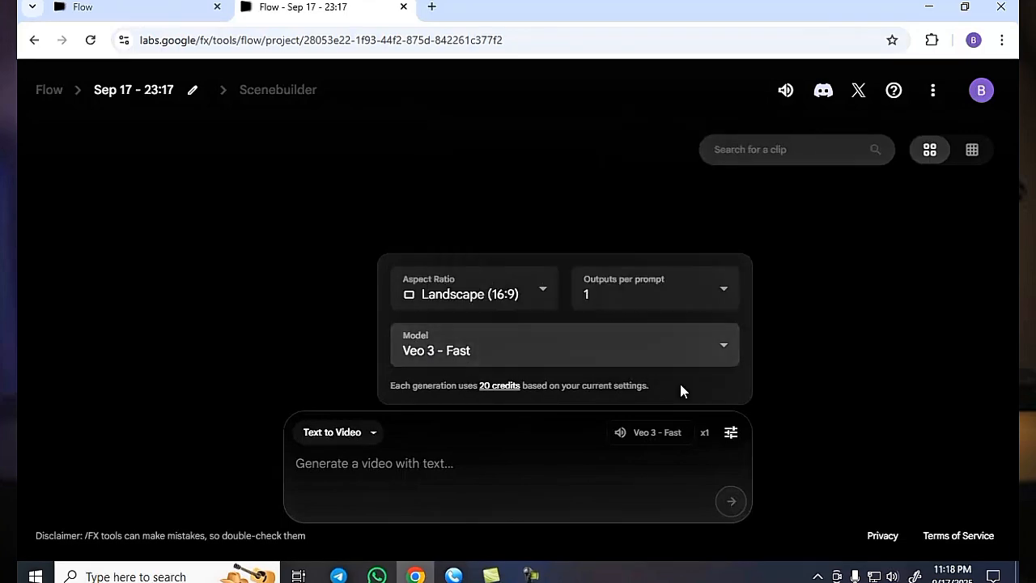
{"action": "left_click", "coordinate": [479, 475]}
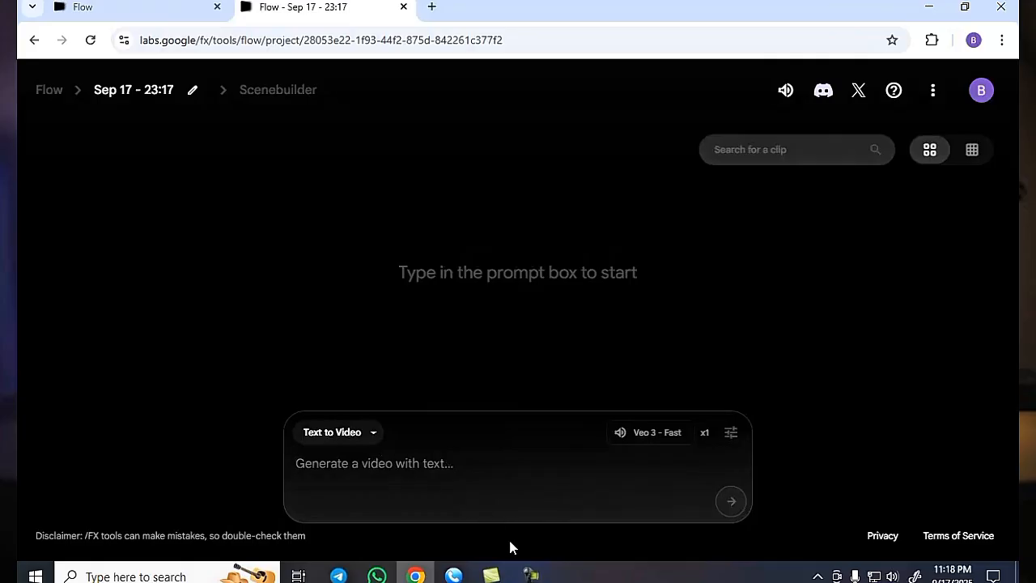
{"action": "left_click", "coordinate": [531, 575]}
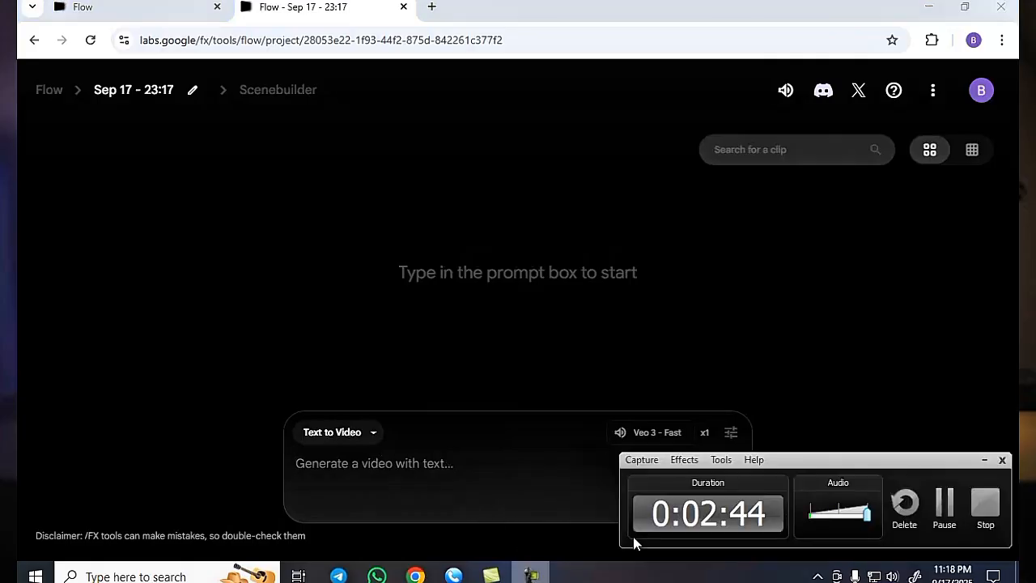
{"action": "left_click", "coordinate": [946, 506]}
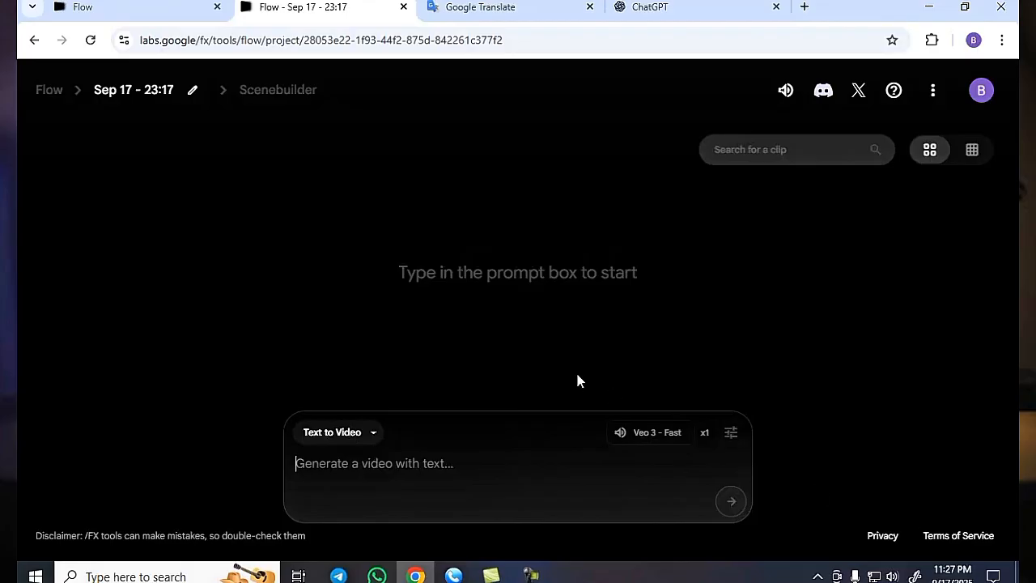
Switch to Google Translate and examine the location and character lines of the Bengali video prompt
{"action": "left_click", "coordinate": [489, 8]}
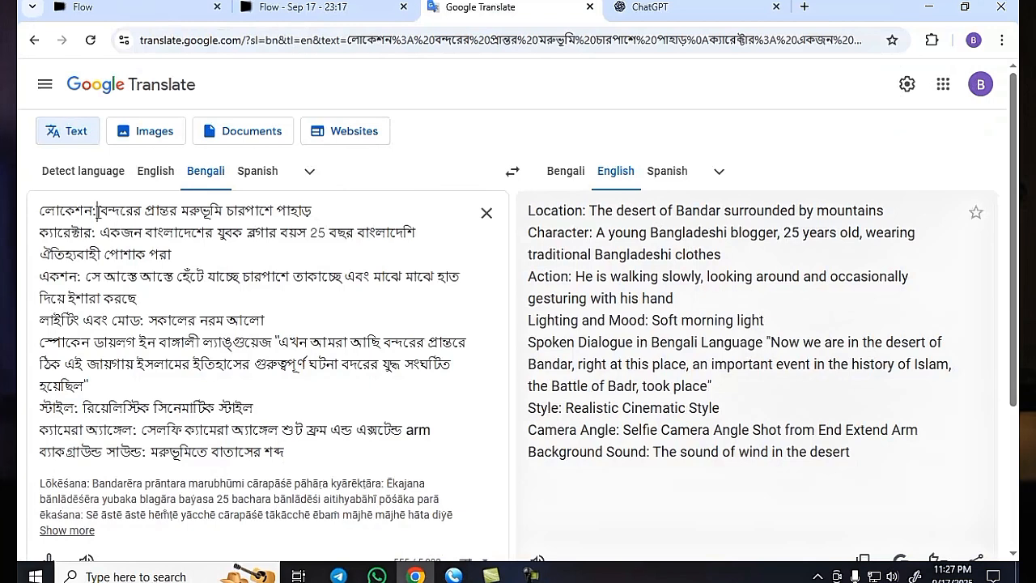
{"action": "left_click_drag", "start_coordinate": [97, 210], "coordinate": [39, 213]}
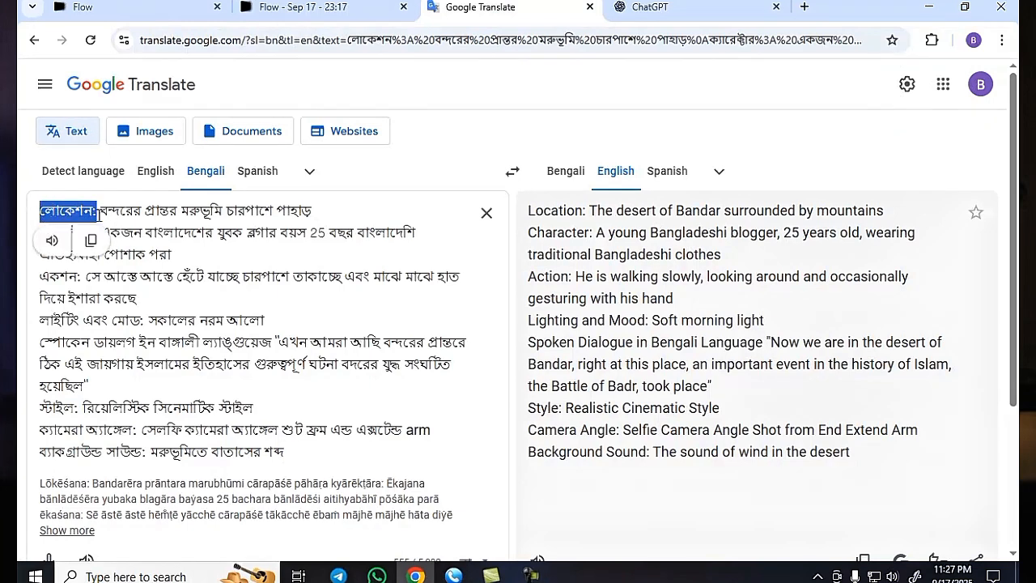
{"action": "left_click", "coordinate": [98, 212]}
{"action": "left_click_drag", "start_coordinate": [102, 212], "coordinate": [316, 212]}
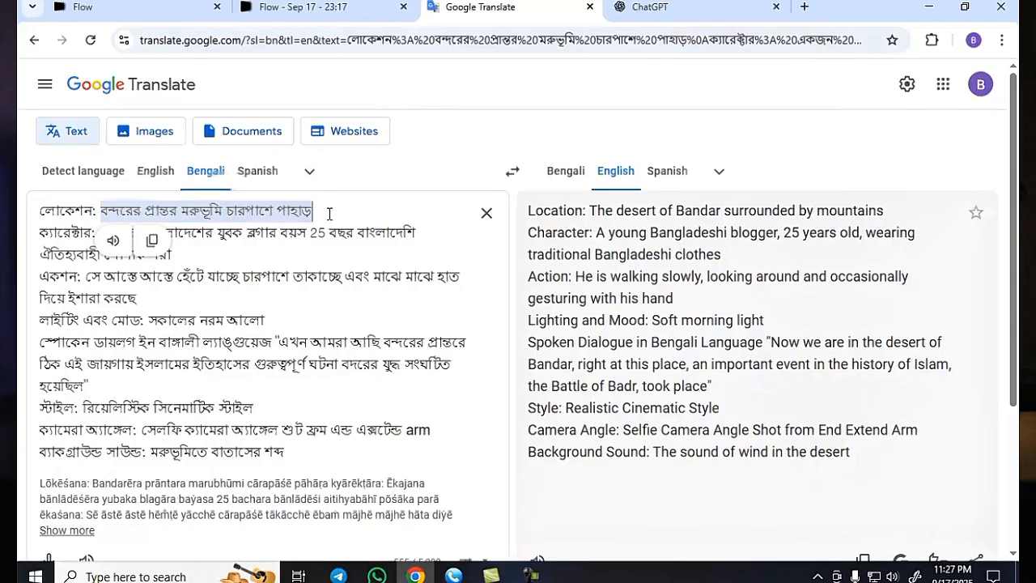
{"action": "left_click", "coordinate": [330, 213]}
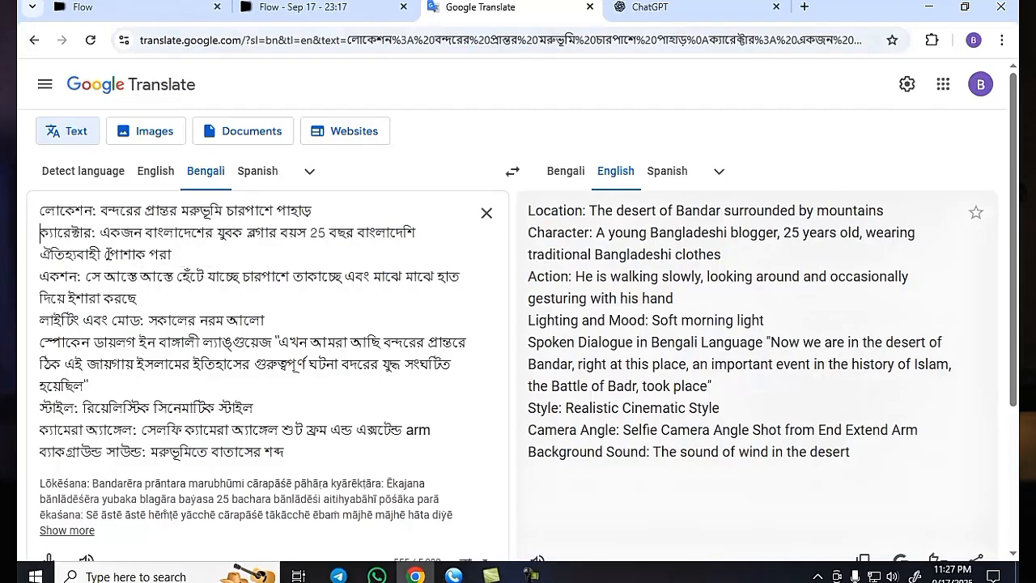
{"action": "left_click_drag", "start_coordinate": [177, 257], "coordinate": [39, 241]}
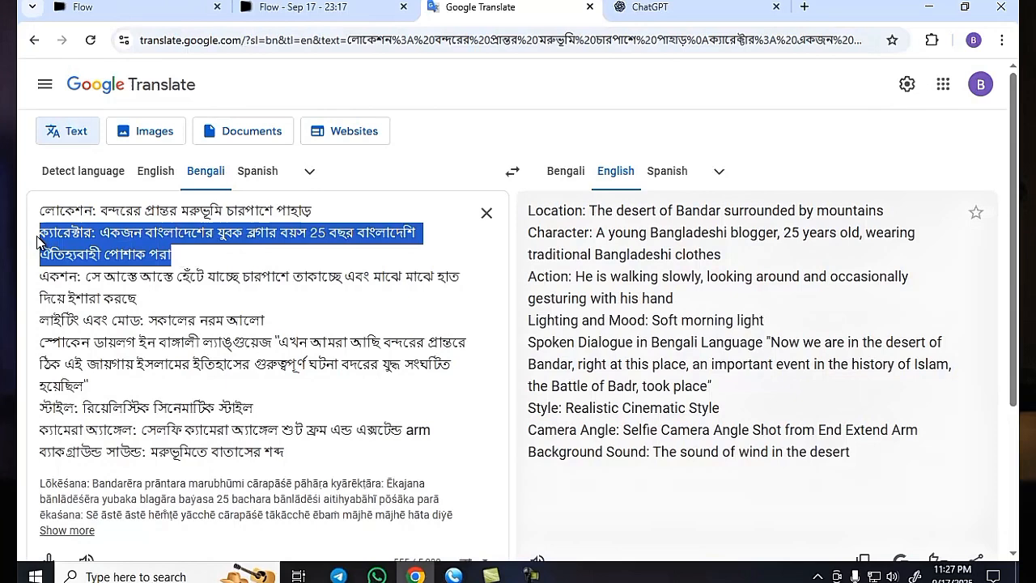
{"action": "left_click", "coordinate": [185, 252]}
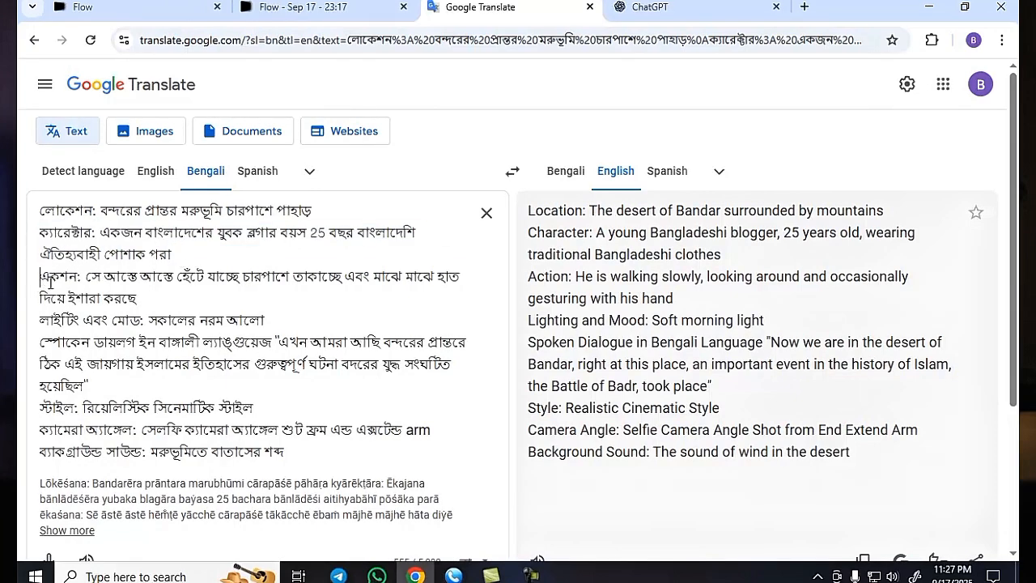
Examine the action description and the lighting and mood line of the Bengali prompt
{"action": "left_click_drag", "start_coordinate": [43, 277], "coordinate": [142, 294]}
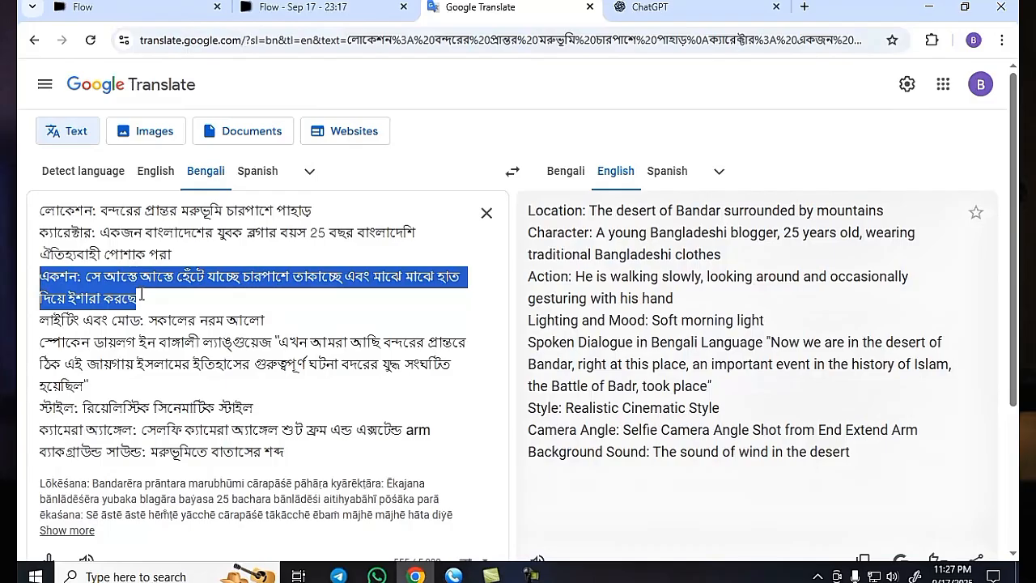
{"action": "left_click", "coordinate": [87, 278]}
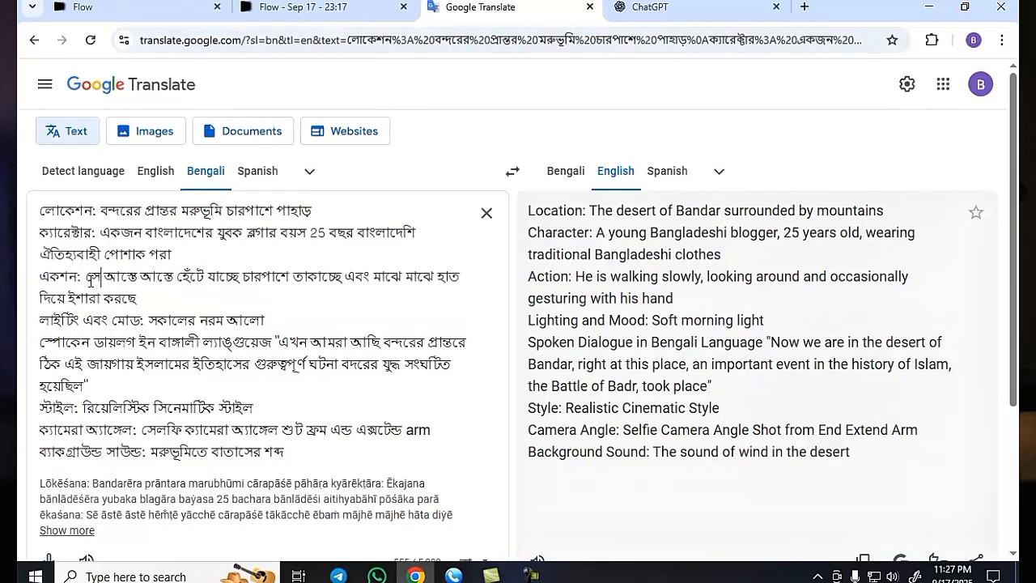
{"action": "left_click_drag", "start_coordinate": [87, 278], "coordinate": [186, 300]}
{"action": "left_click", "coordinate": [185, 300]}
{"action": "left_click_drag", "start_coordinate": [40, 321], "coordinate": [143, 322]}
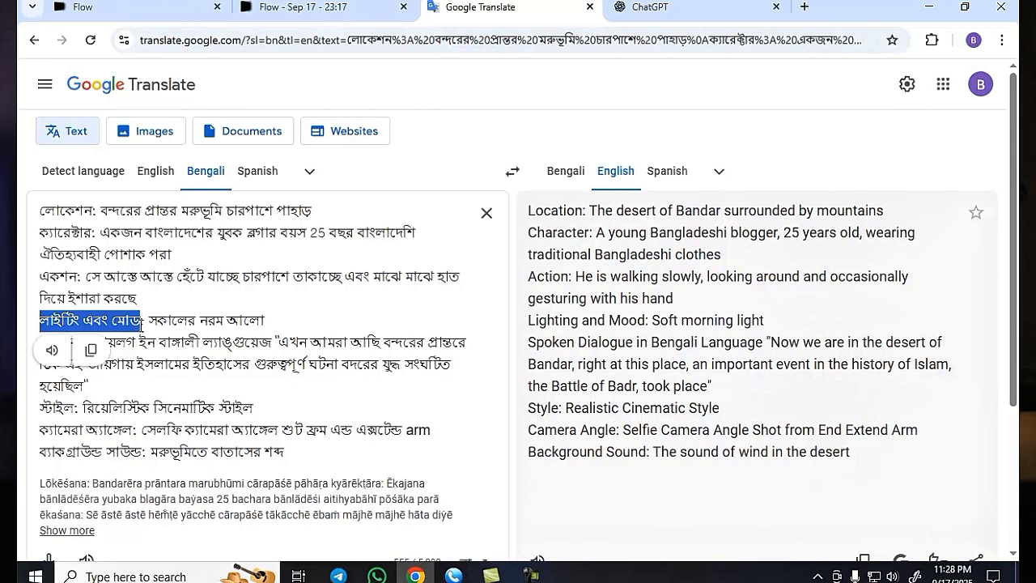
{"action": "left_click", "coordinate": [157, 321]}
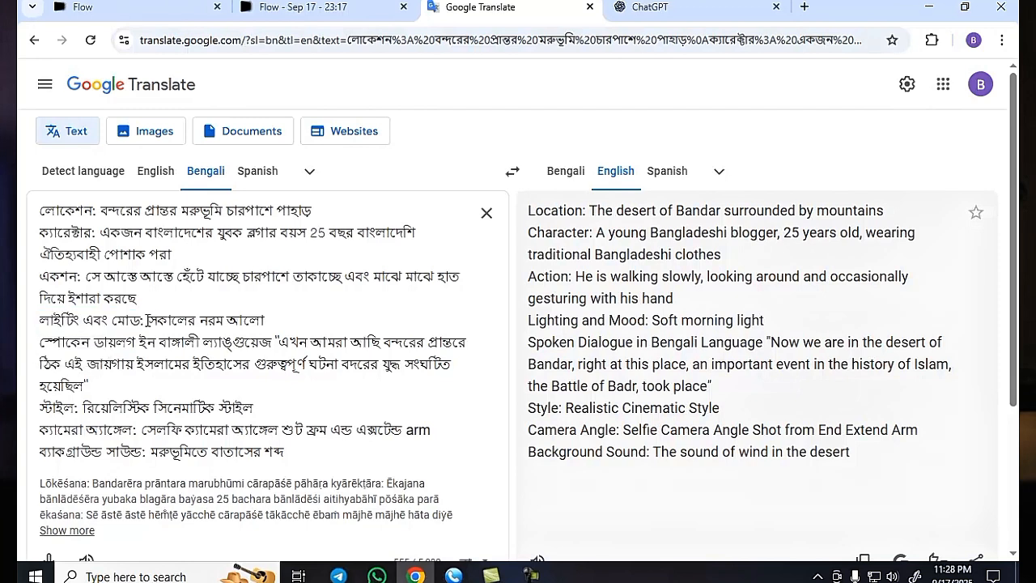
{"action": "left_click_drag", "start_coordinate": [145, 321], "coordinate": [285, 327]}
{"action": "left_click", "coordinate": [286, 327]}
Examine the spoken dialogue section of the Bengali prompt, including the quotation marks around the spoken line
{"action": "left_click_drag", "start_coordinate": [40, 344], "coordinate": [90, 382]}
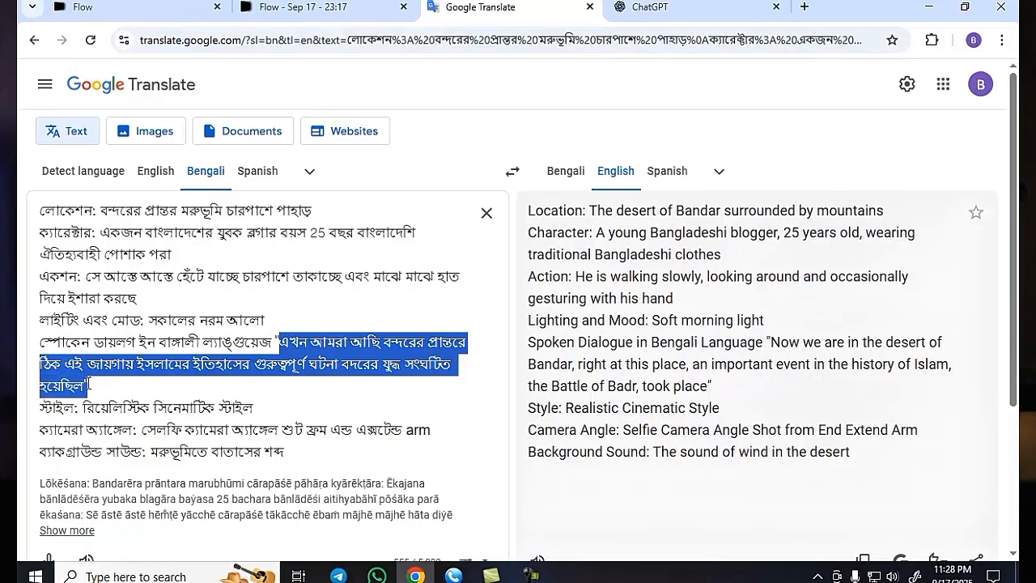
{"action": "left_click", "coordinate": [288, 345]}
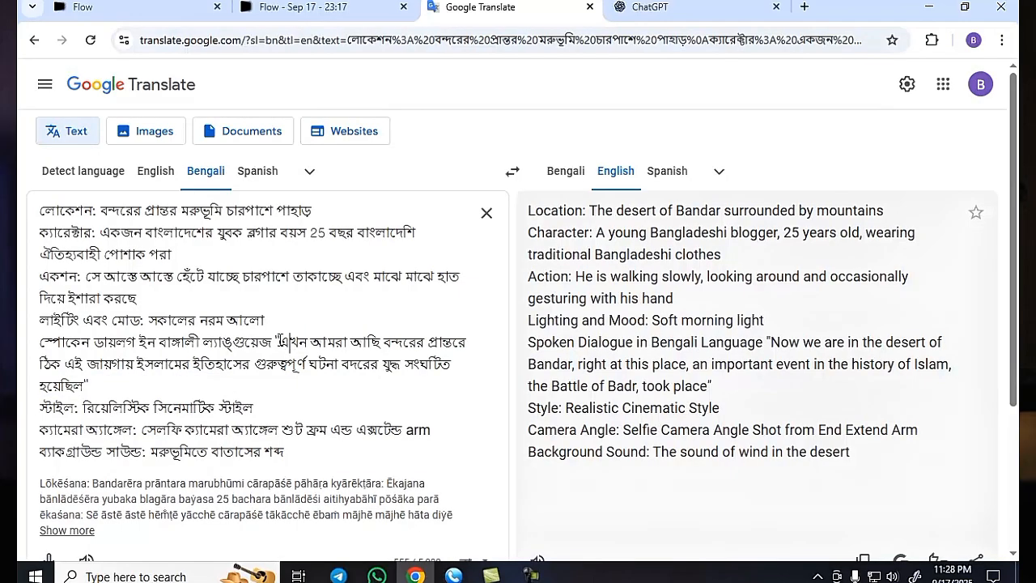
{"action": "left_click_drag", "start_coordinate": [281, 341], "coordinate": [275, 361]}
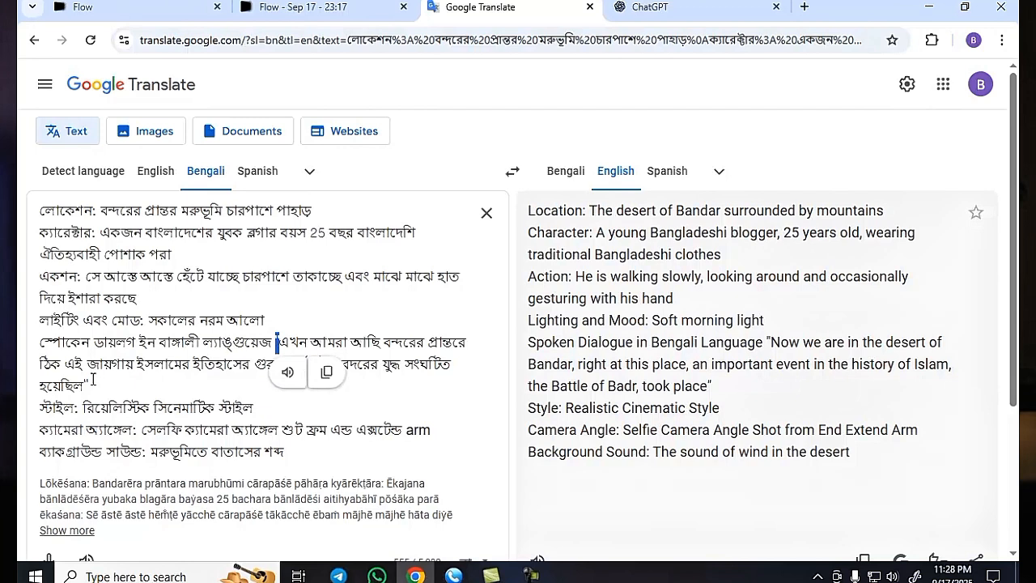
{"action": "left_click_drag", "start_coordinate": [91, 383], "coordinate": [85, 386]}
{"action": "left_click", "coordinate": [100, 383]}
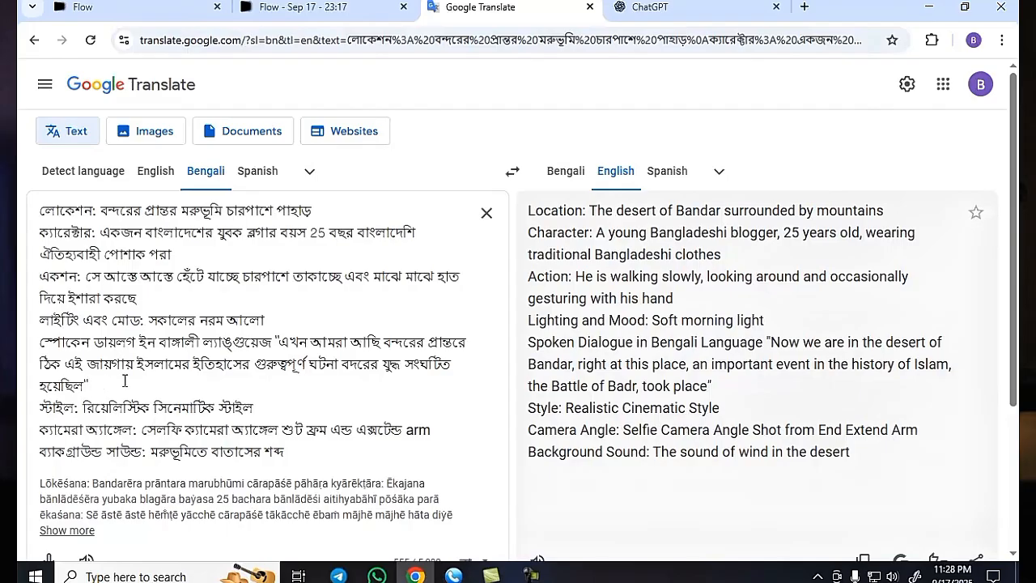
Add a colon after the spoken dialogue label in the Bengali prompt, before the quoted line
{"action": "left_click", "coordinate": [271, 342]}
{"action": "type", "text": ":"}
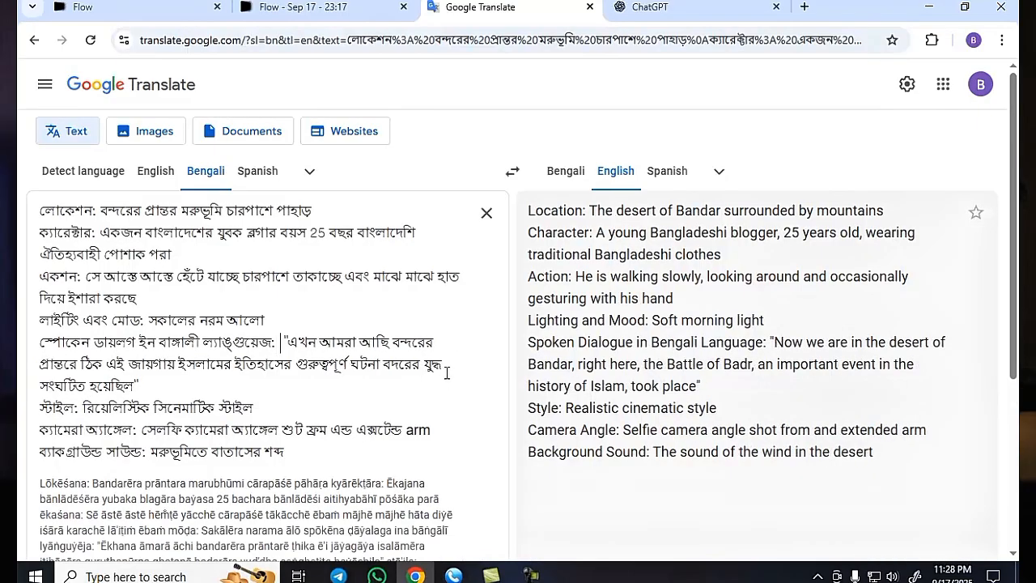
{"action": "left_click", "coordinate": [145, 387]}
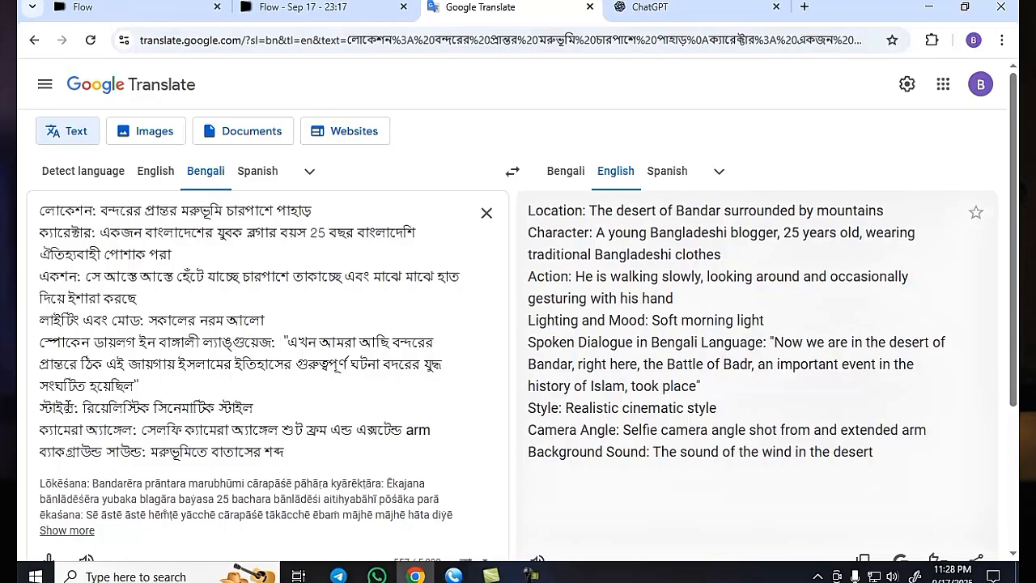
Examine the style, camera angle and background sound lines of the Bengali prompt
{"action": "scroll", "coordinate": [88, 402], "scroll_direction": "down", "scroll_amount": 1}
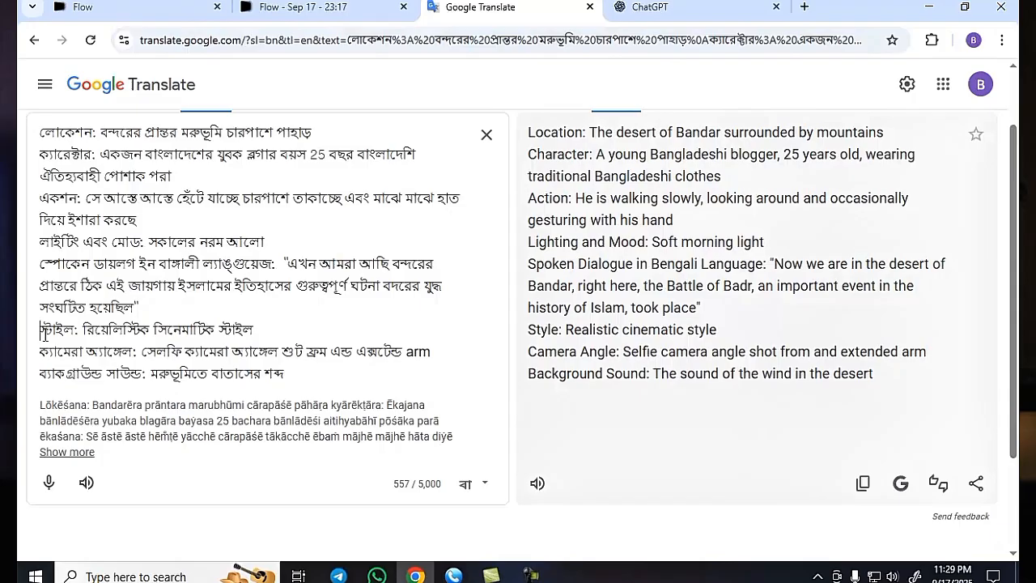
{"action": "left_click_drag", "start_coordinate": [41, 331], "coordinate": [260, 330]}
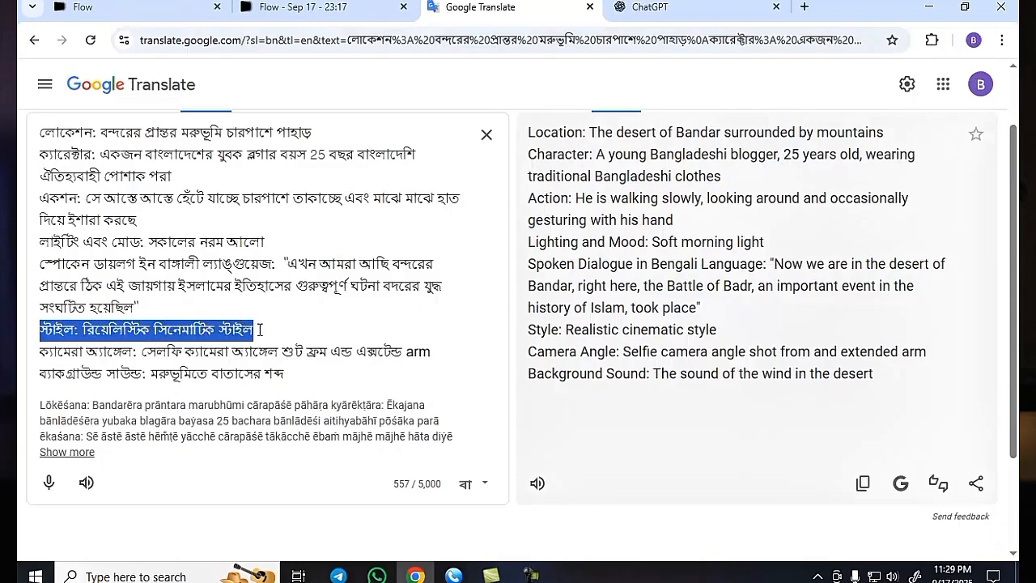
{"action": "left_click", "coordinate": [218, 359]}
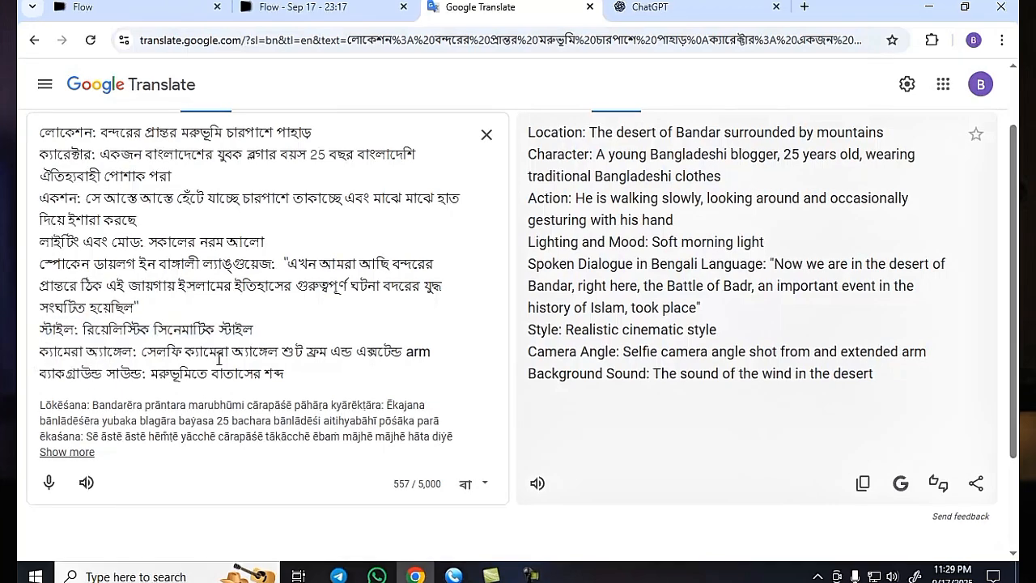
{"action": "left_click_drag", "start_coordinate": [40, 351], "coordinate": [435, 358]}
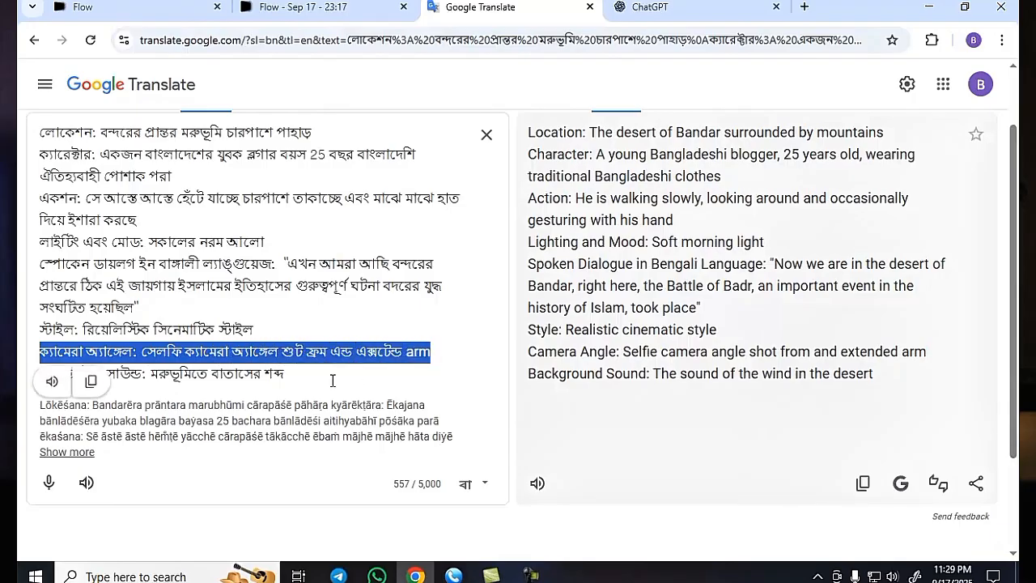
{"action": "left_click", "coordinate": [292, 377]}
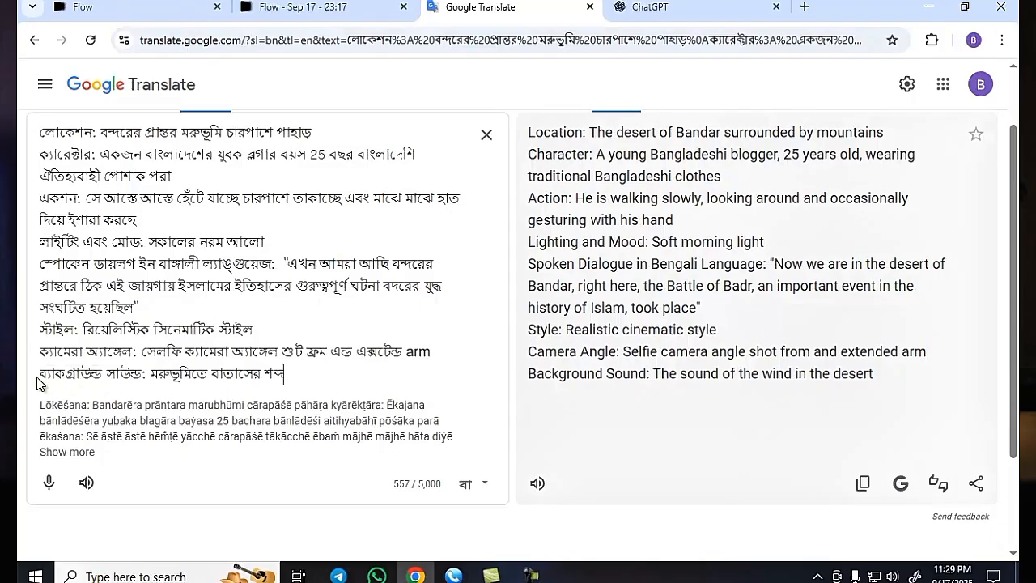
{"action": "left_click_drag", "start_coordinate": [40, 374], "coordinate": [289, 371]}
{"action": "scroll", "coordinate": [234, 356], "scroll_direction": "up", "scroll_amount": 1}
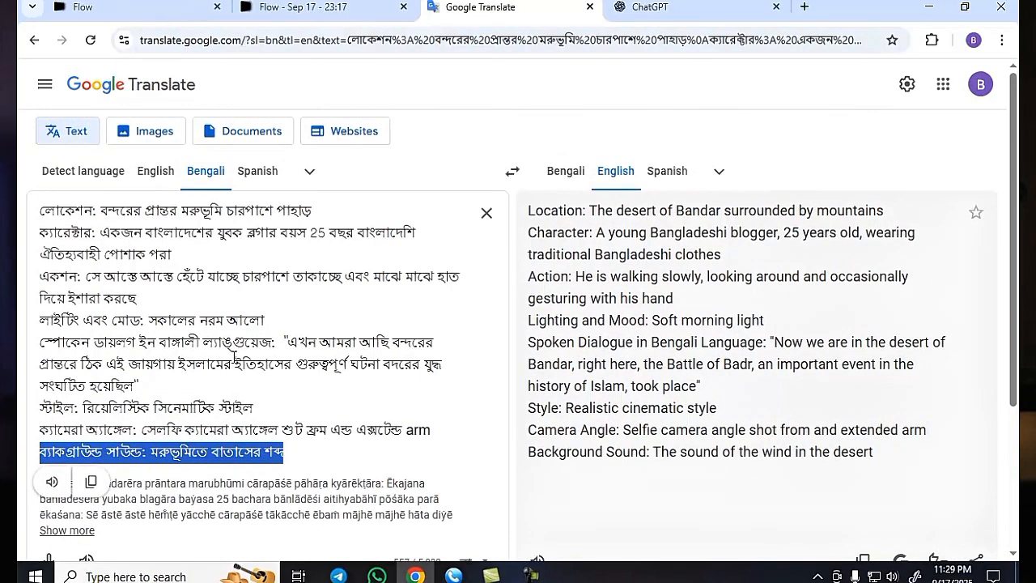
Switch to the Flow project and choose the Landscape (16:9) aspect ratio in the generation settings
{"action": "left_click", "coordinate": [303, 8]}
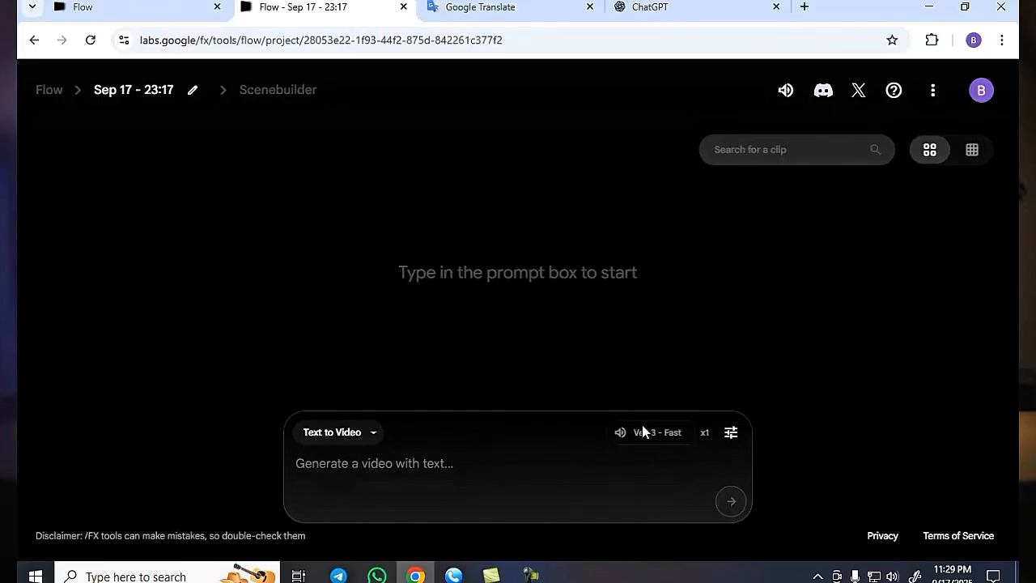
{"action": "left_click", "coordinate": [731, 432]}
{"action": "left_click", "coordinate": [475, 303]}
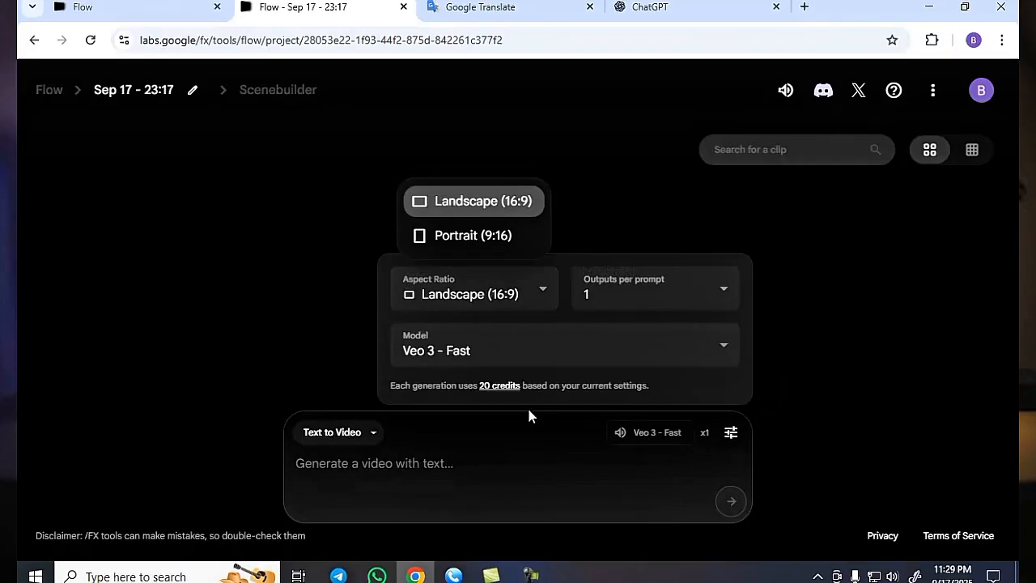
{"action": "left_click", "coordinate": [455, 199]}
Switch to Google Translate and copy the complete English translation of the video prompt
{"action": "left_click", "coordinate": [486, 7]}
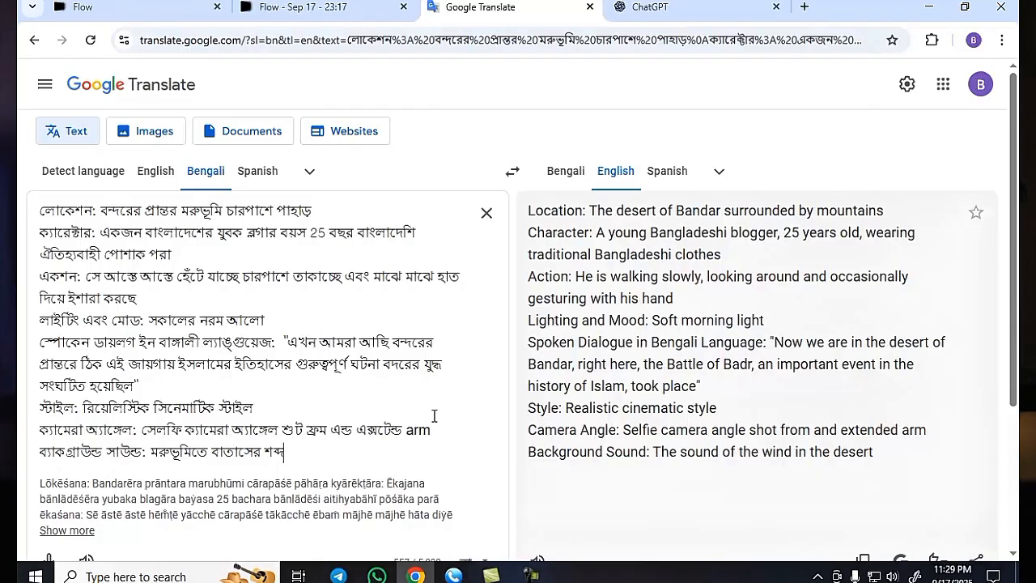
{"action": "scroll", "coordinate": [670, 410], "scroll_direction": "down", "scroll_amount": 1}
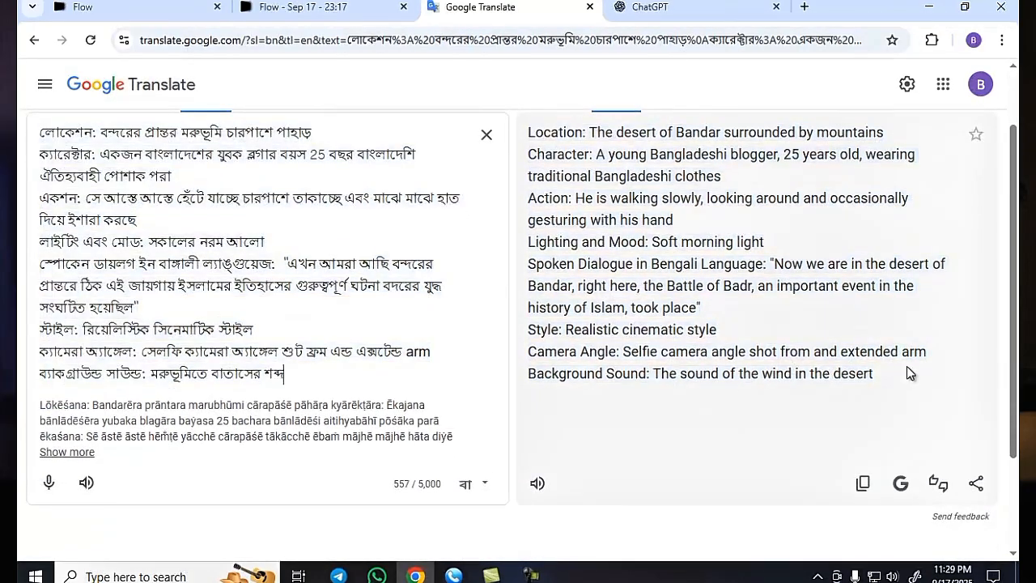
{"action": "left_click_drag", "start_coordinate": [885, 382], "coordinate": [525, 133]}
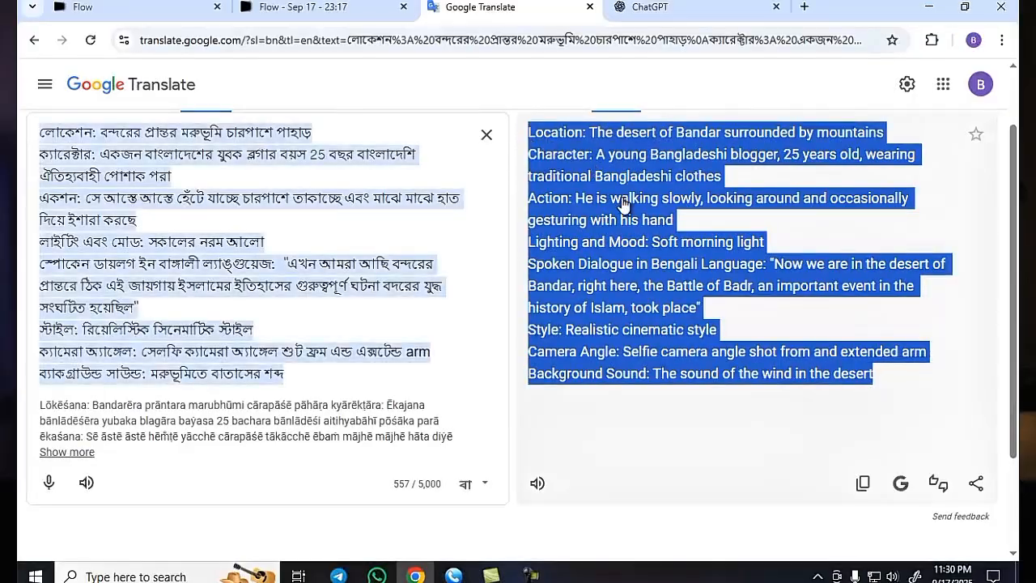
{"action": "scroll", "coordinate": [652, 249], "scroll_direction": "up", "scroll_amount": 1}
{"action": "scroll", "coordinate": [654, 273], "scroll_direction": "down", "scroll_amount": 2}
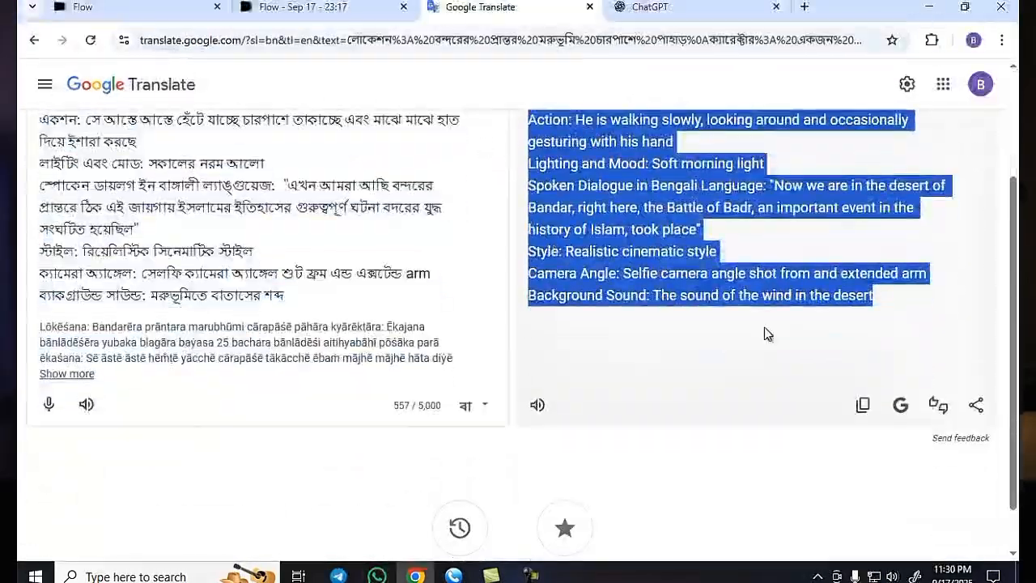
{"action": "left_click", "coordinate": [864, 411]}
Return to the Flow project and paste the copied English prompt into the text-to-video prompt box
{"action": "left_click", "coordinate": [304, 7]}
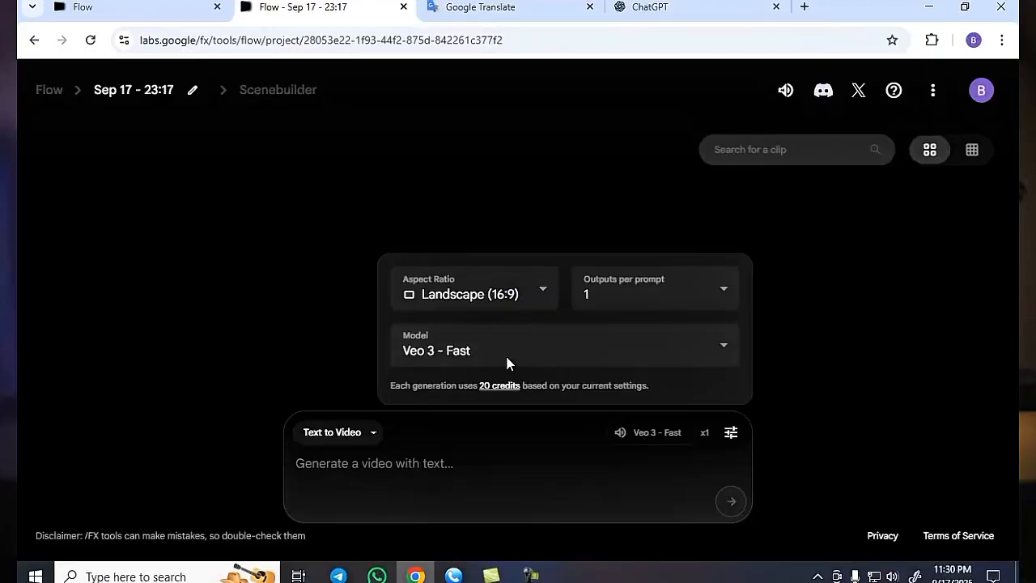
{"action": "left_click", "coordinate": [386, 468]}
{"action": "right_click", "coordinate": [336, 466]}
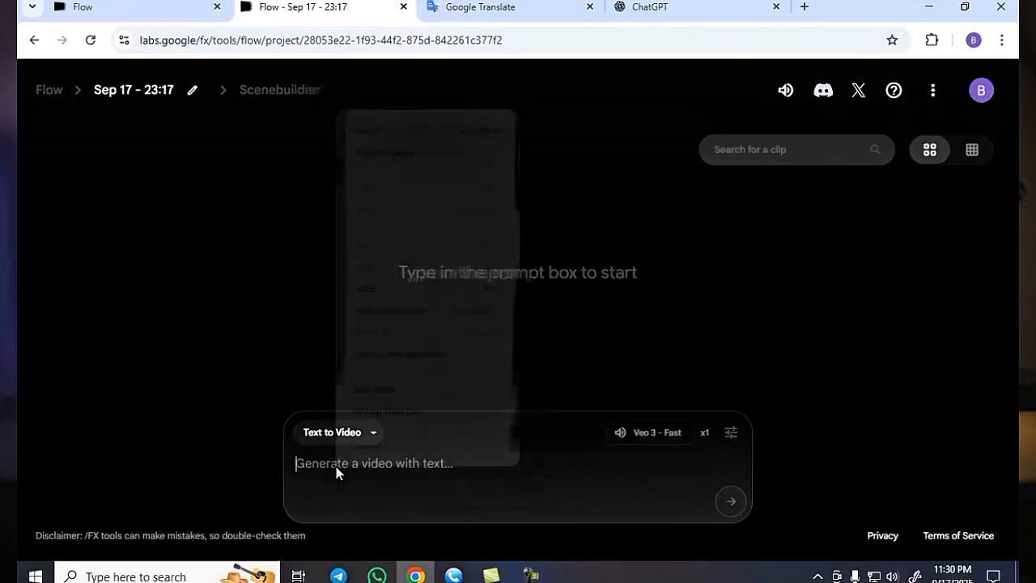
{"action": "left_click", "coordinate": [371, 289]}
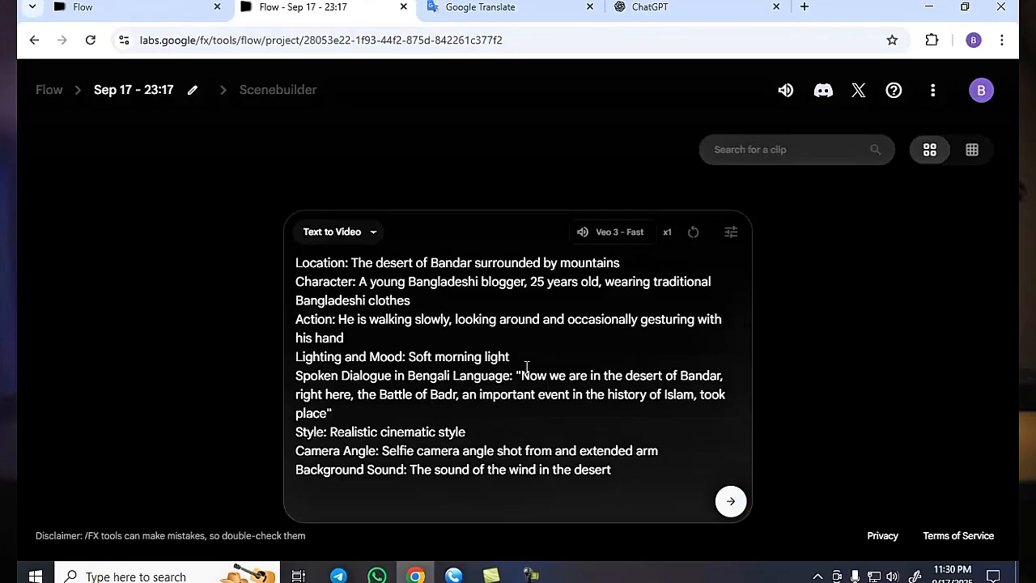
Select the English dialogue inside the quotation marks in the Flow prompt and copy the original Bengali spoken line from Google Translate
{"action": "left_click_drag", "start_coordinate": [523, 376], "coordinate": [327, 410]}
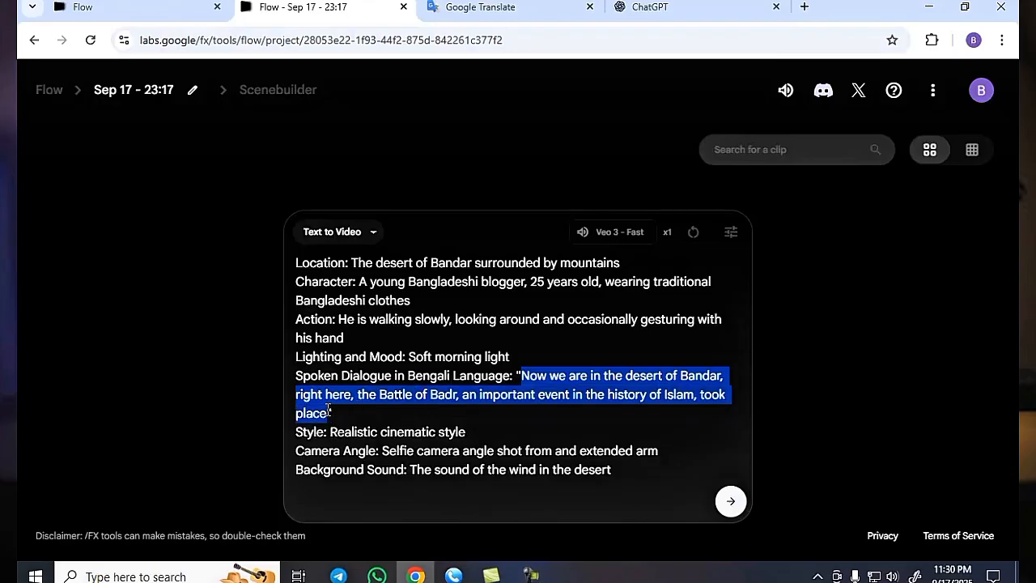
{"action": "left_click", "coordinate": [490, 10]}
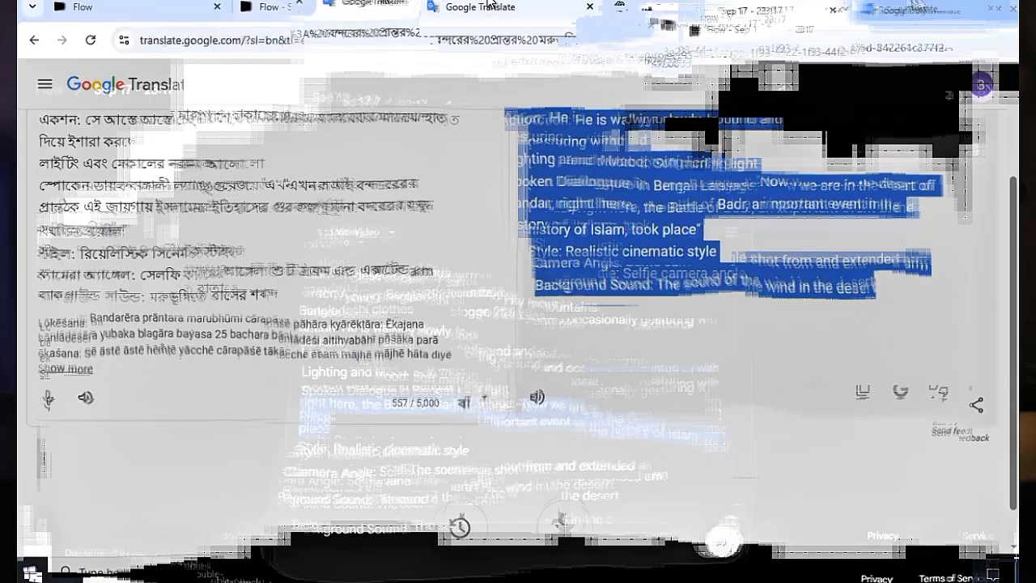
{"action": "scroll", "coordinate": [466, 232], "scroll_direction": "up", "scroll_amount": 3}
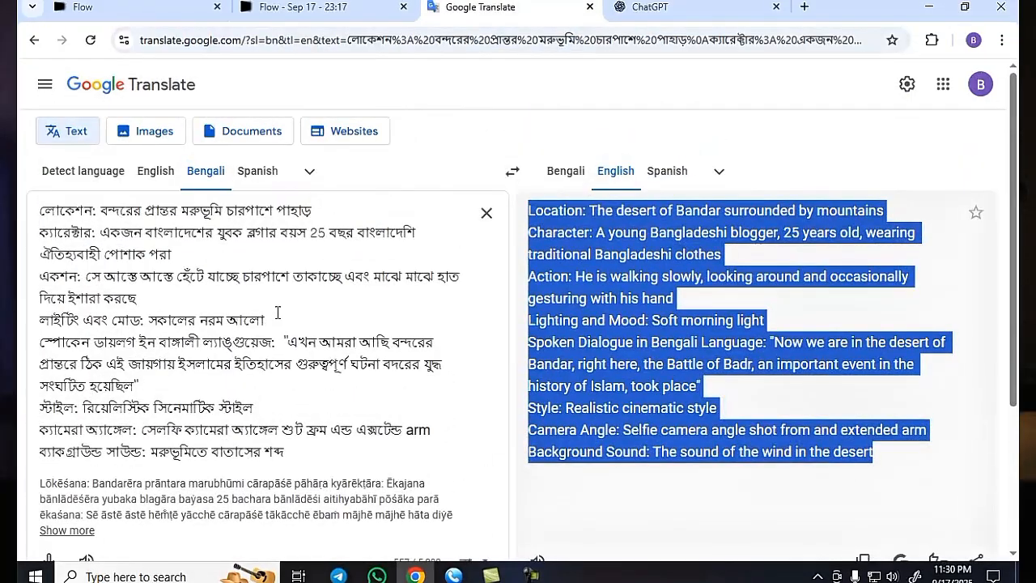
{"action": "left_click", "coordinate": [278, 320]}
{"action": "left_click_drag", "start_coordinate": [290, 346], "coordinate": [144, 383]}
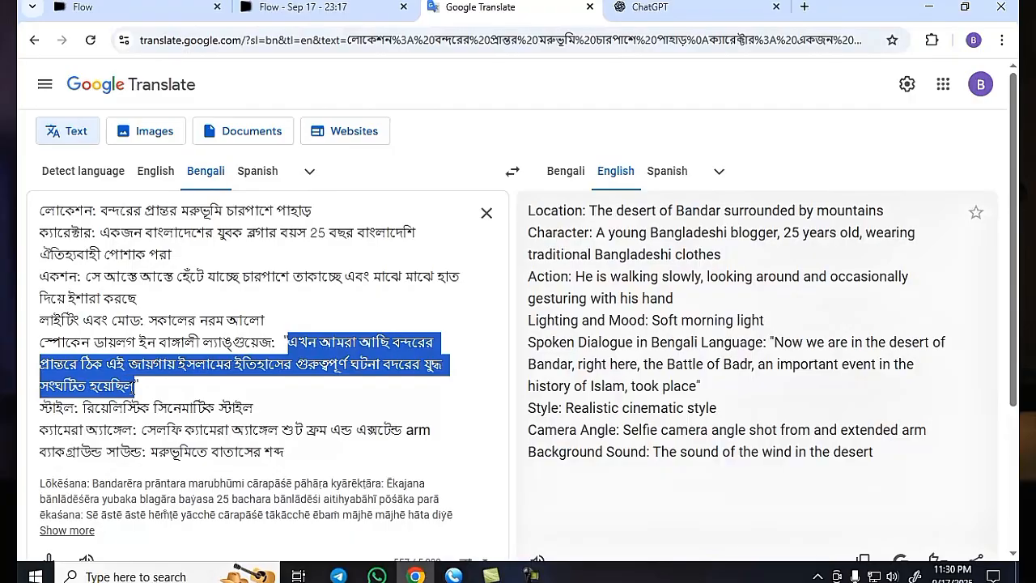
{"action": "right_click", "coordinate": [120, 386]}
{"action": "left_click", "coordinate": [163, 260]}
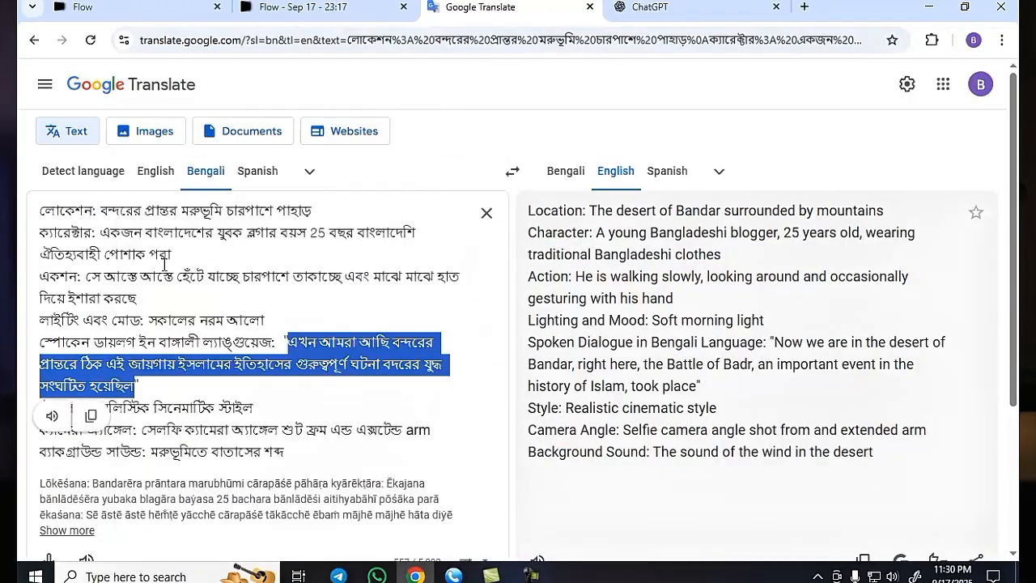
Replace the selected English dialogue in the Flow prompt with the copied Bengali line and submit the prompt for generation
{"action": "left_click", "coordinate": [304, 6]}
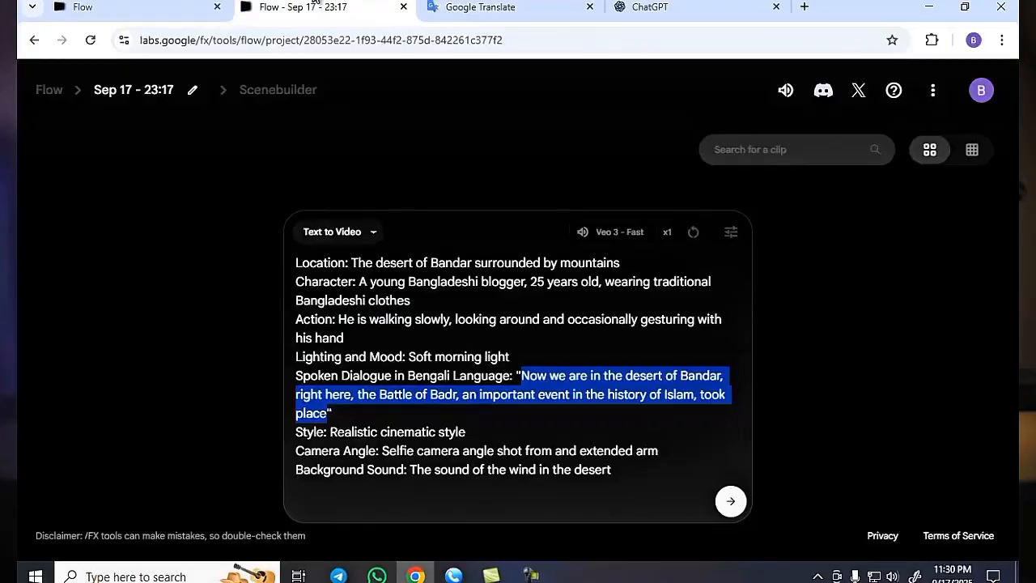
{"action": "right_click", "coordinate": [534, 376]}
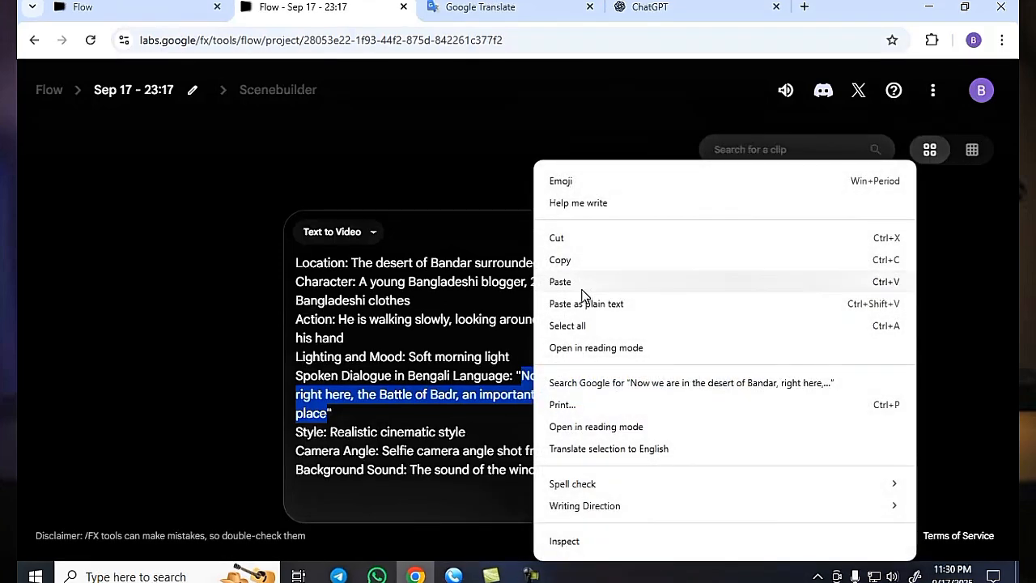
{"action": "left_click", "coordinate": [582, 285]}
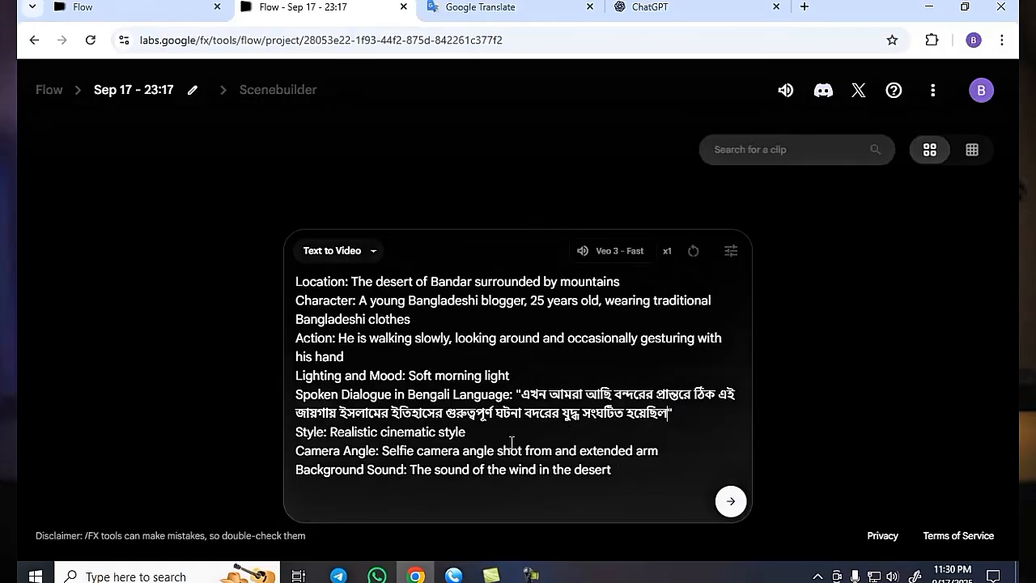
{"action": "left_click", "coordinate": [731, 502]}
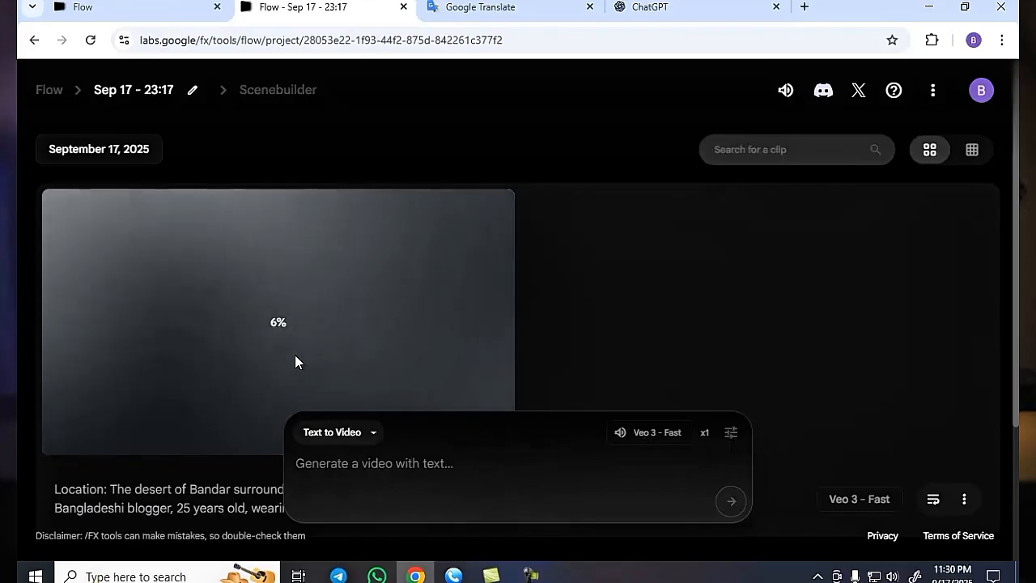
{"action": "mouse_move", "coordinate": [541, 575]}
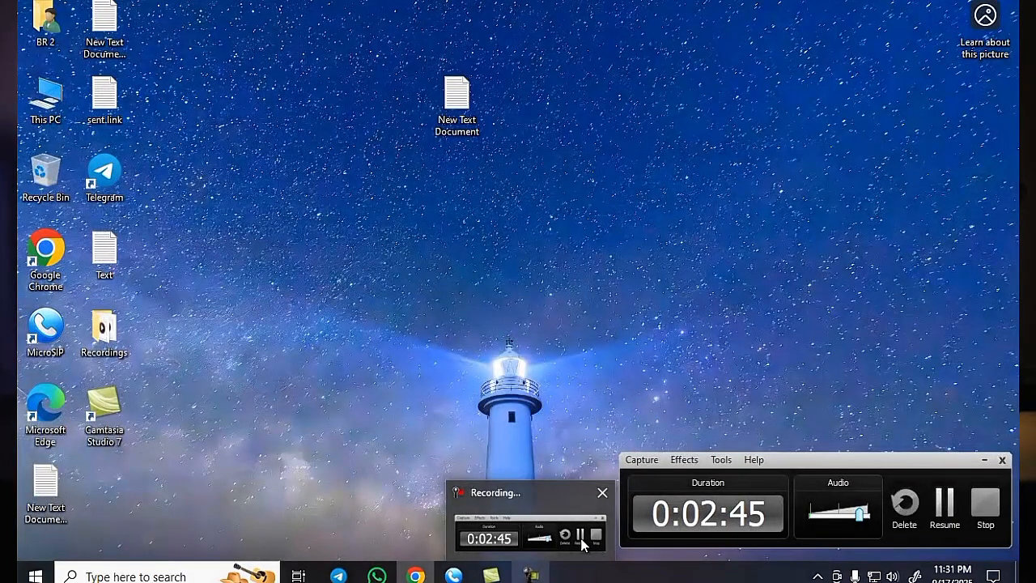
{"action": "left_click", "coordinate": [575, 538]}
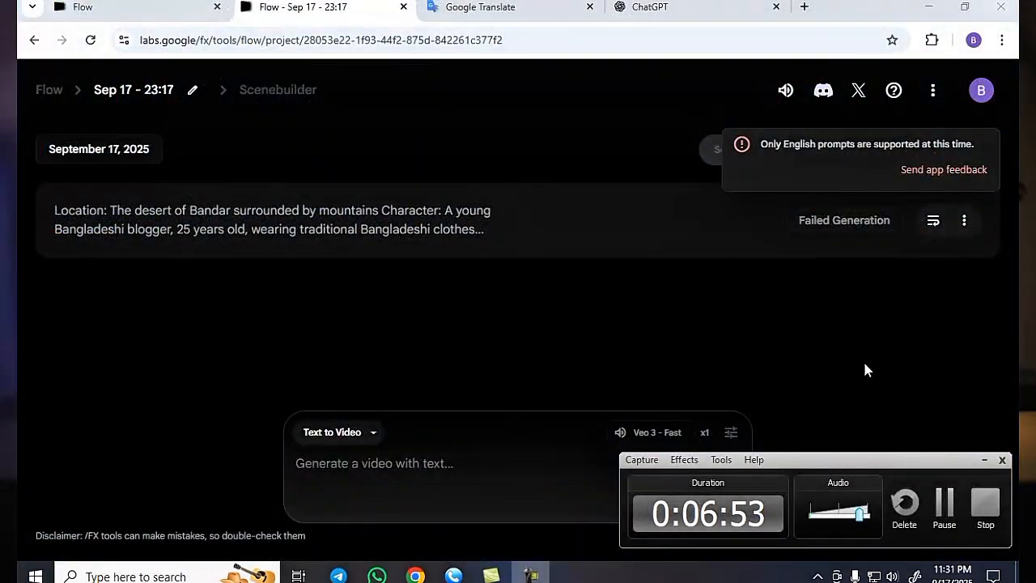
{"action": "left_click", "coordinate": [943, 502]}
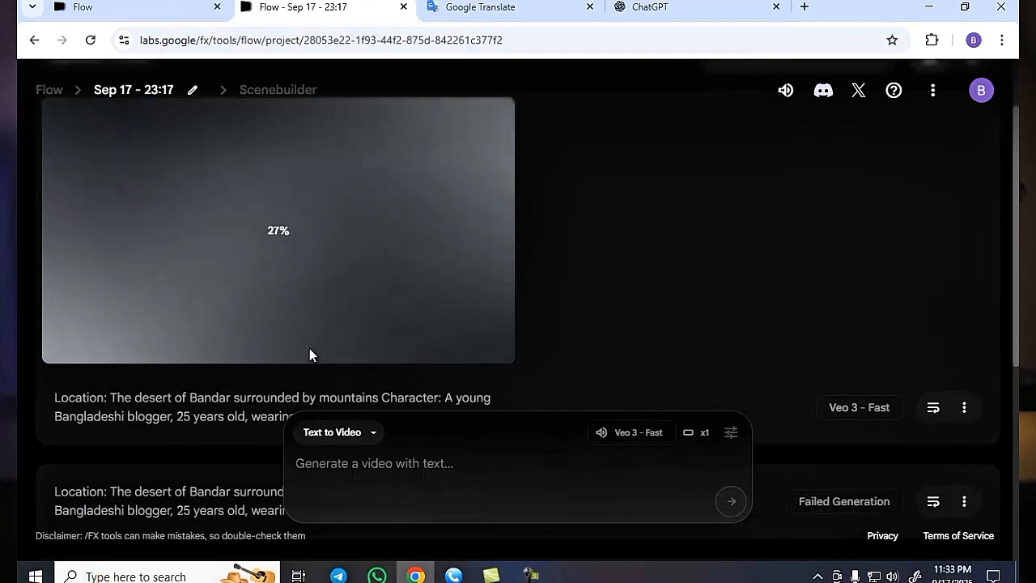
{"action": "scroll", "coordinate": [375, 367], "scroll_direction": "up", "scroll_amount": 2}
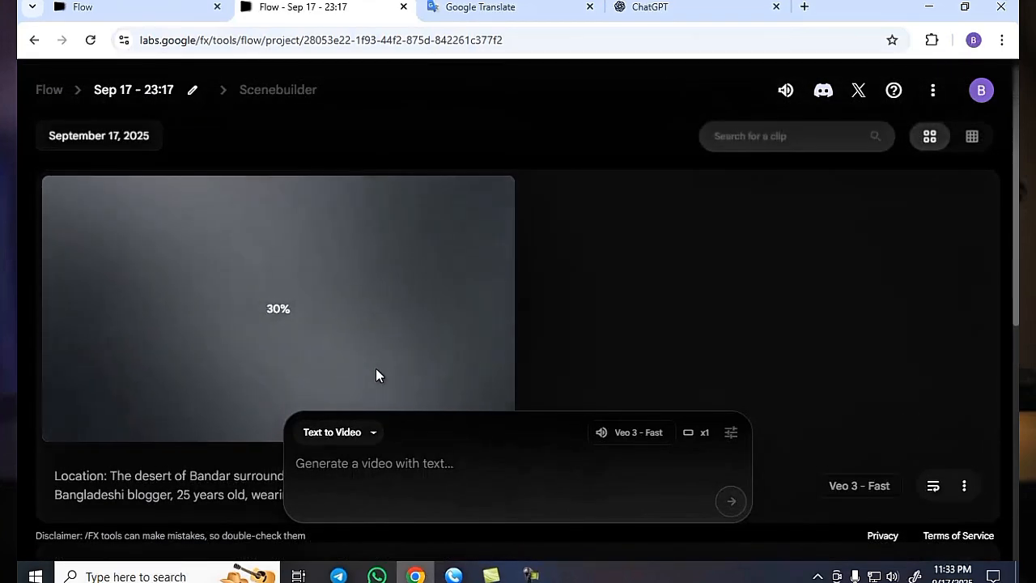
{"action": "scroll", "coordinate": [376, 373], "scroll_direction": "down", "scroll_amount": 1}
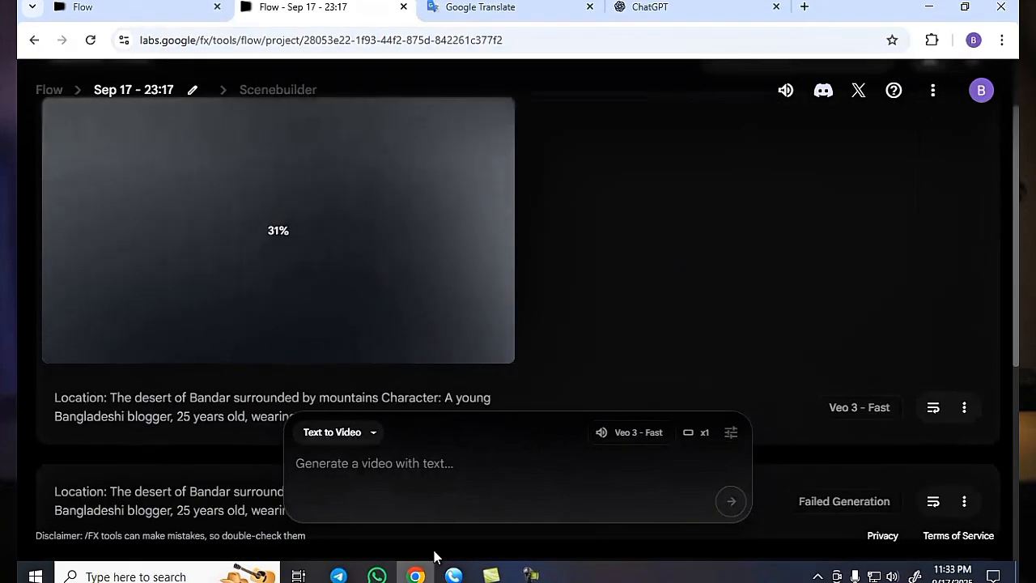
{"action": "left_click", "coordinate": [530, 575]}
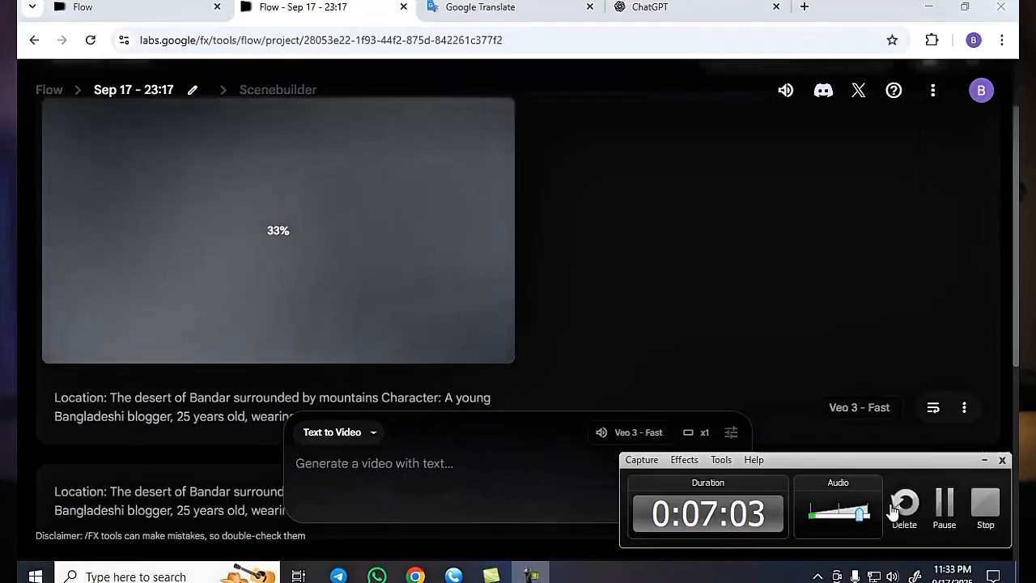
{"action": "left_click", "coordinate": [949, 517]}
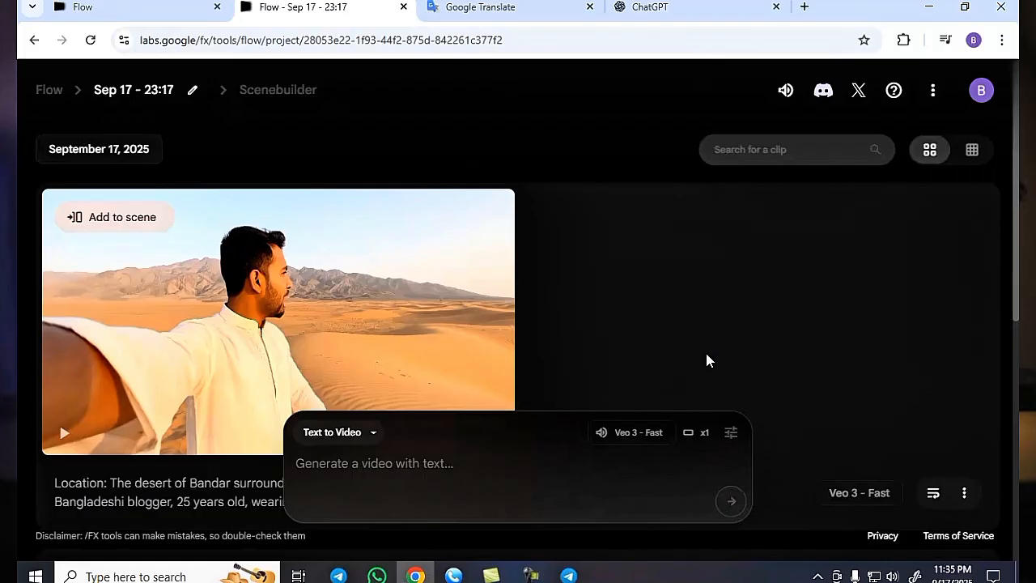
Check the preview of the generated desert video and switch back to the prompt in Google Translate
{"action": "mouse_move", "coordinate": [271, 346]}
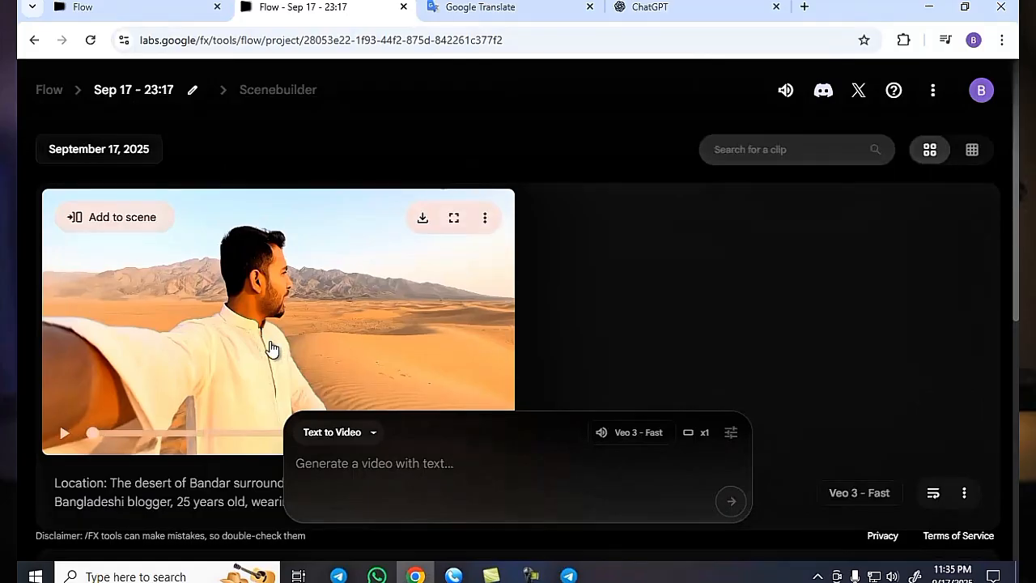
{"action": "key", "text": "ctrl+Tab"}
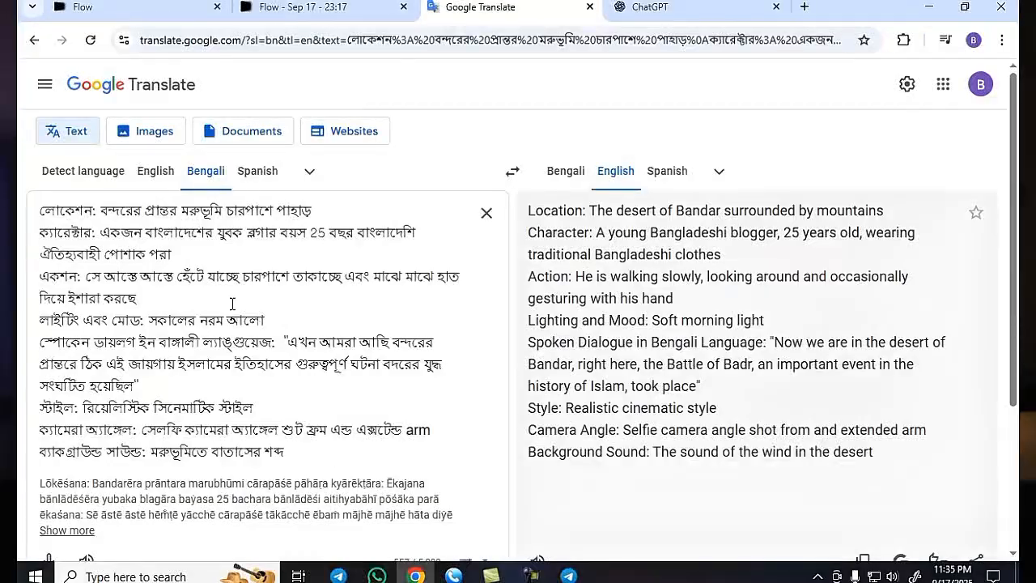
Return to the Flow project and play the generated desert video
{"action": "left_click", "coordinate": [275, 8]}
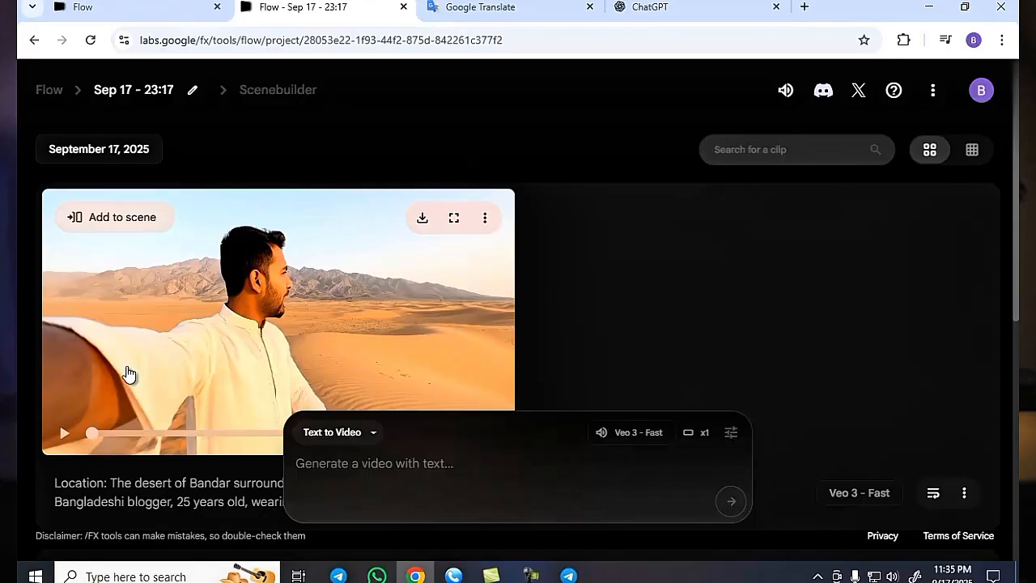
{"action": "left_click", "coordinate": [65, 434]}
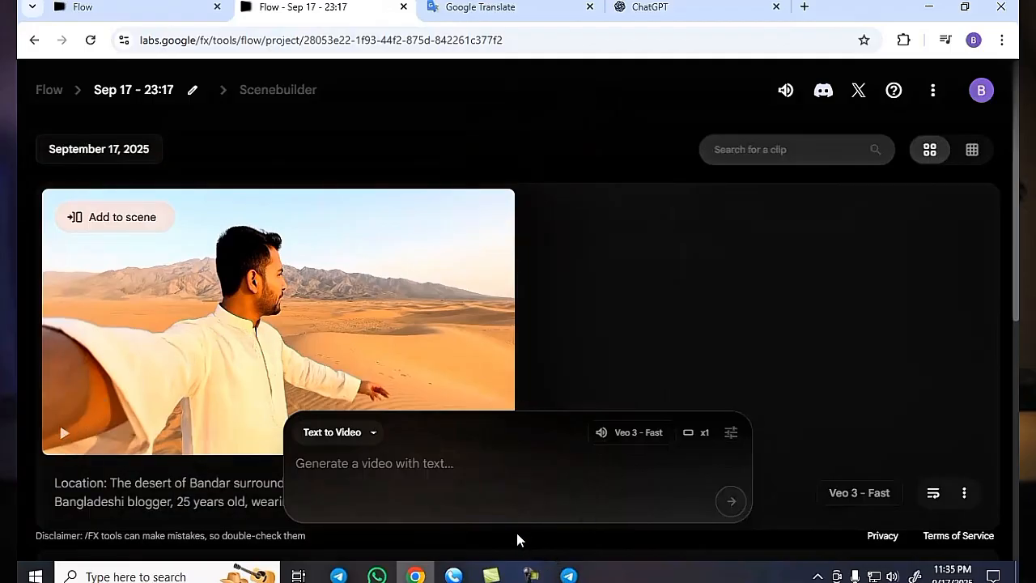
{"action": "left_click", "coordinate": [531, 576]}
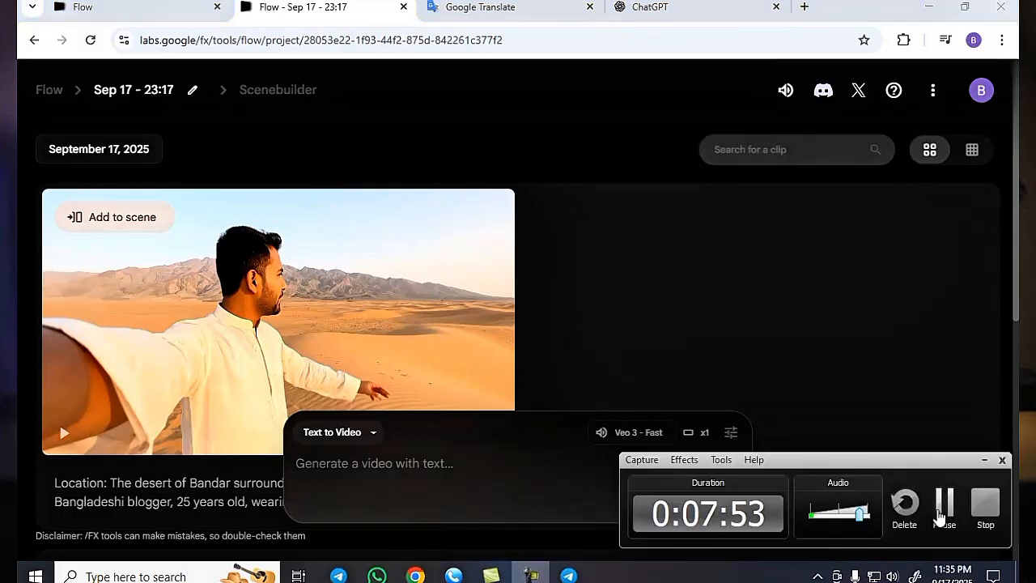
{"action": "left_click", "coordinate": [939, 512]}
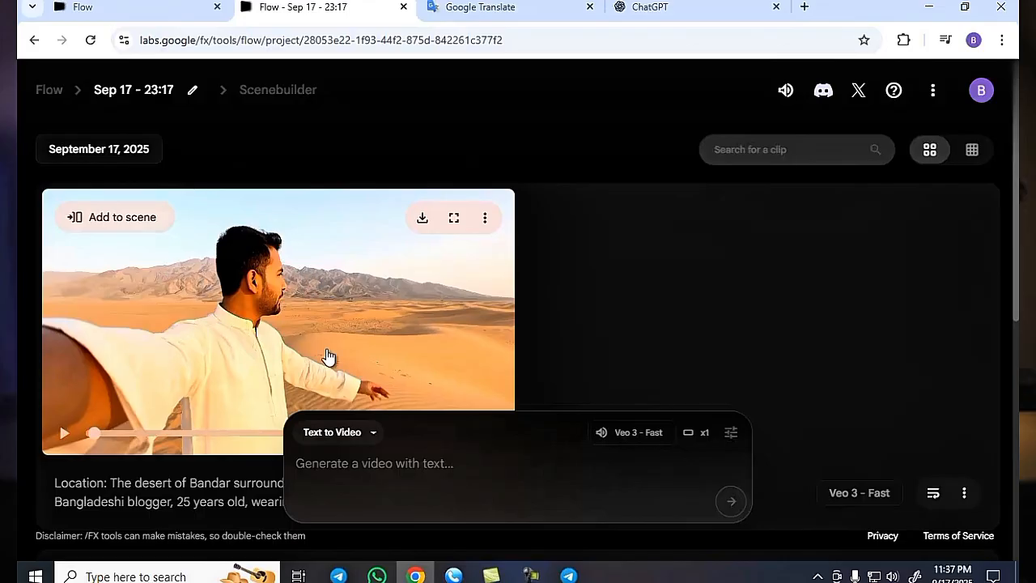
{"action": "left_click", "coordinate": [531, 576]}
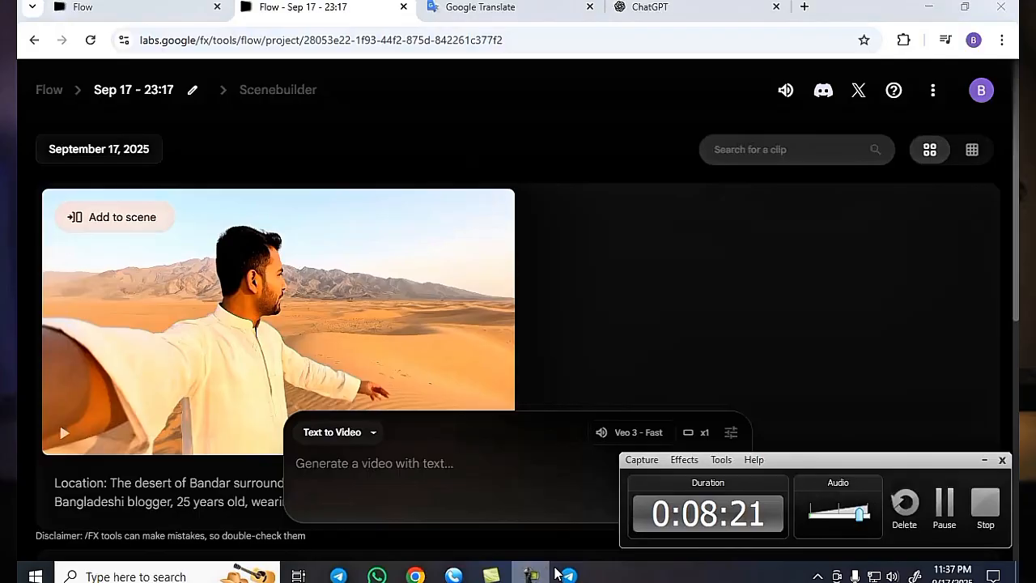
{"action": "left_click", "coordinate": [943, 503]}
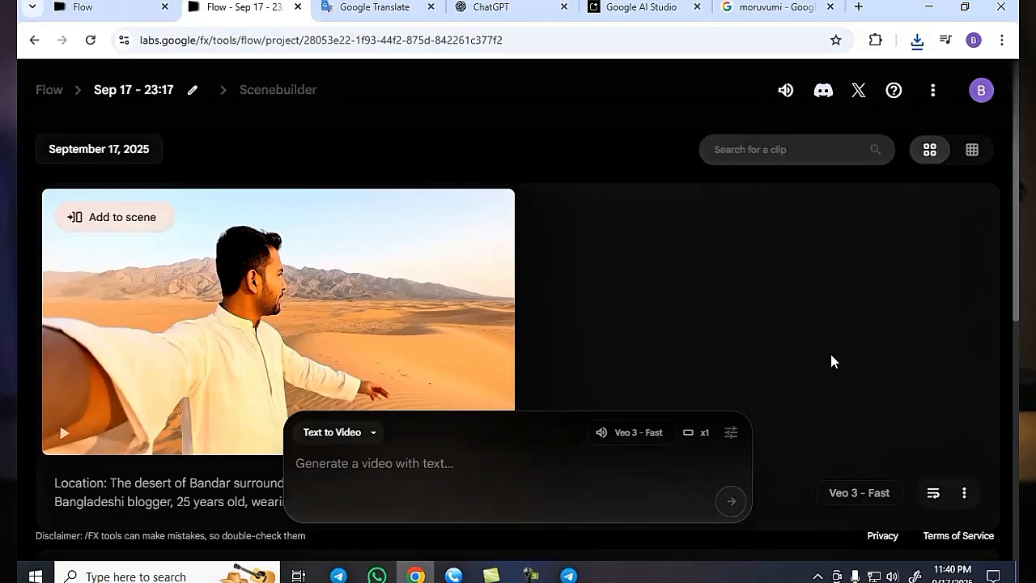
{"action": "mouse_move", "coordinate": [430, 296]}
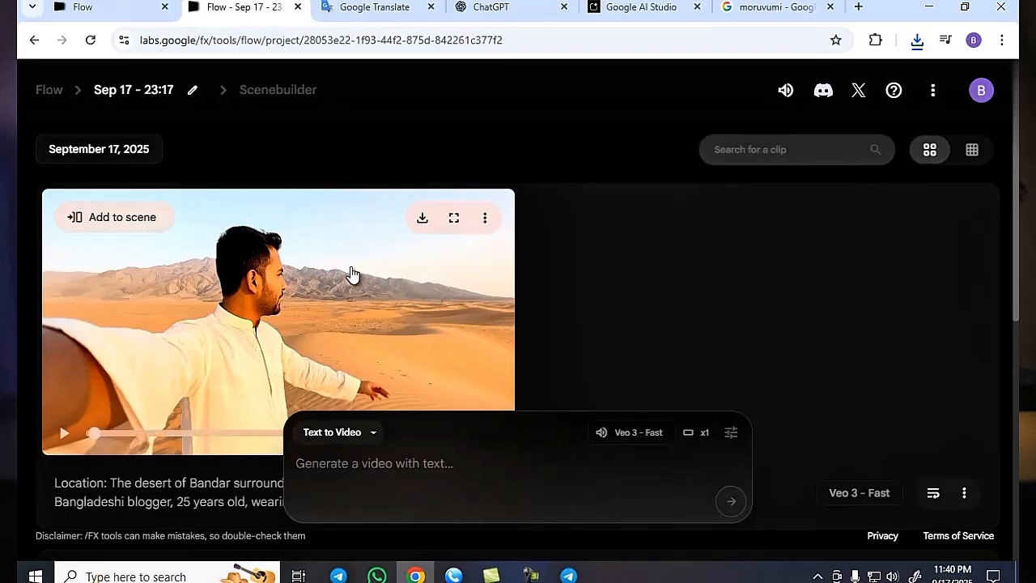
Switch to Google AI Studio and upload the "download" desert image and the "photo_2025-09-17_23-36-20" portrait to the prompt
{"action": "left_click", "coordinate": [644, 9]}
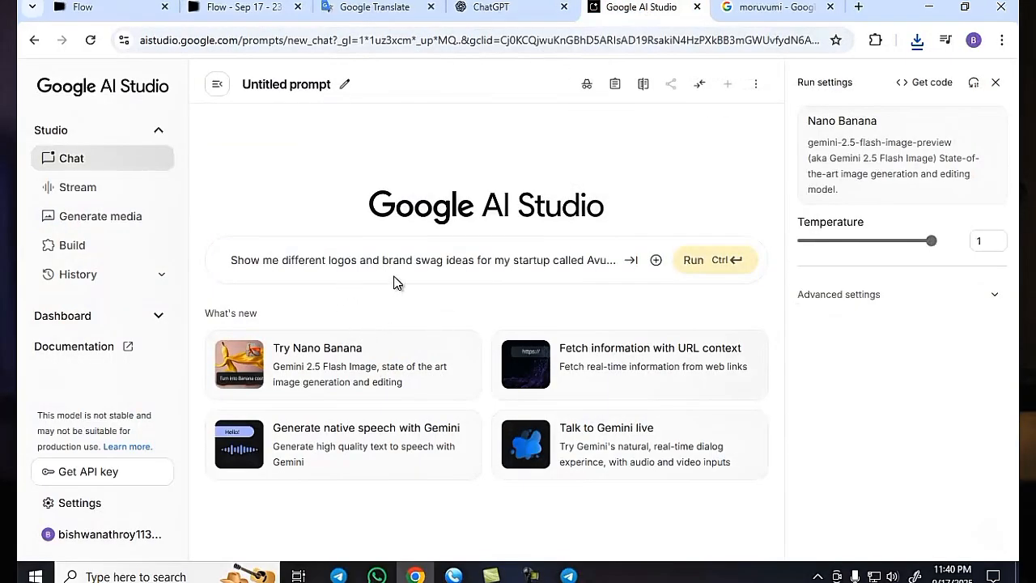
{"action": "left_click", "coordinate": [657, 264]}
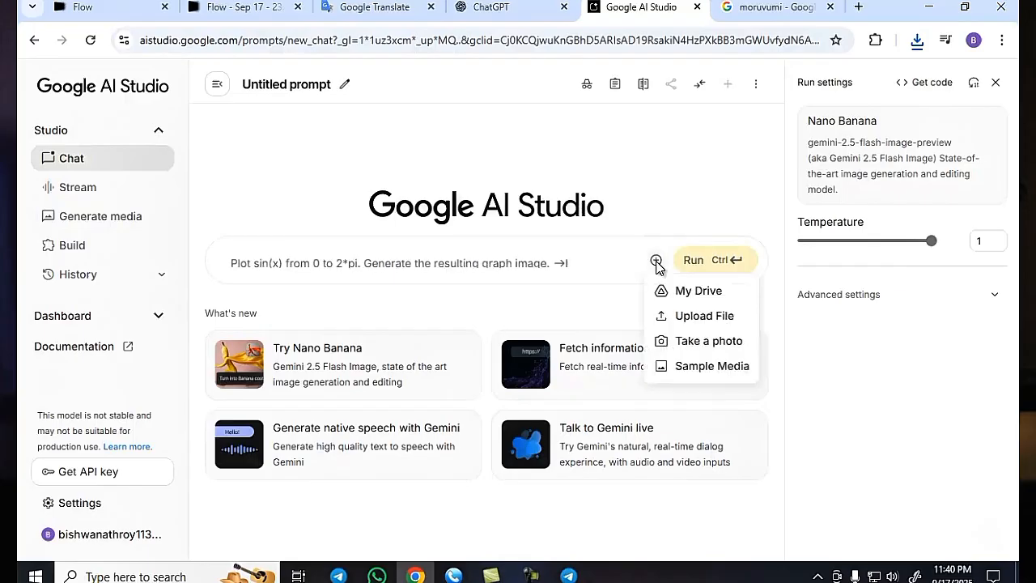
{"action": "left_click", "coordinate": [698, 318]}
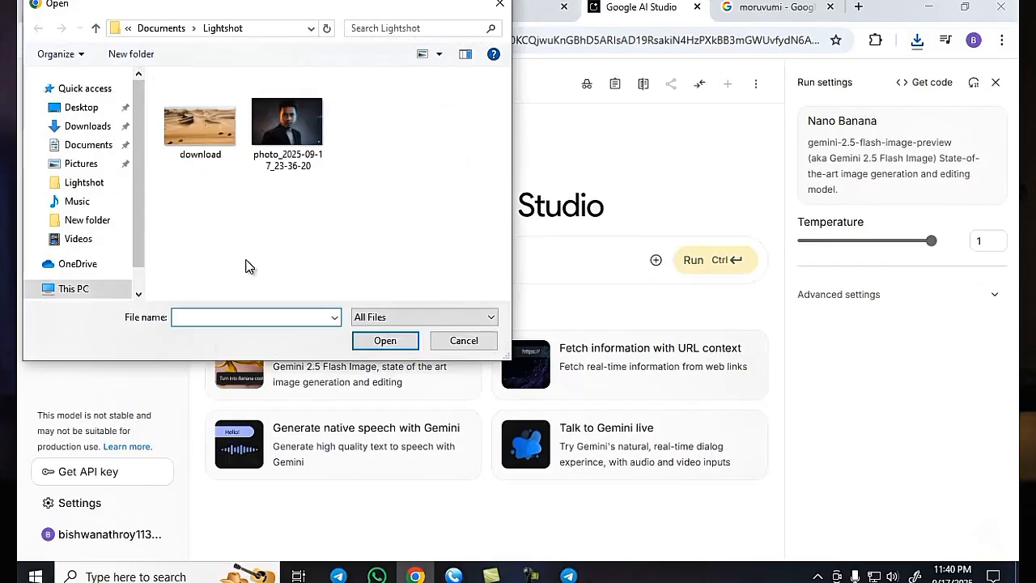
{"action": "left_click", "coordinate": [289, 145]}
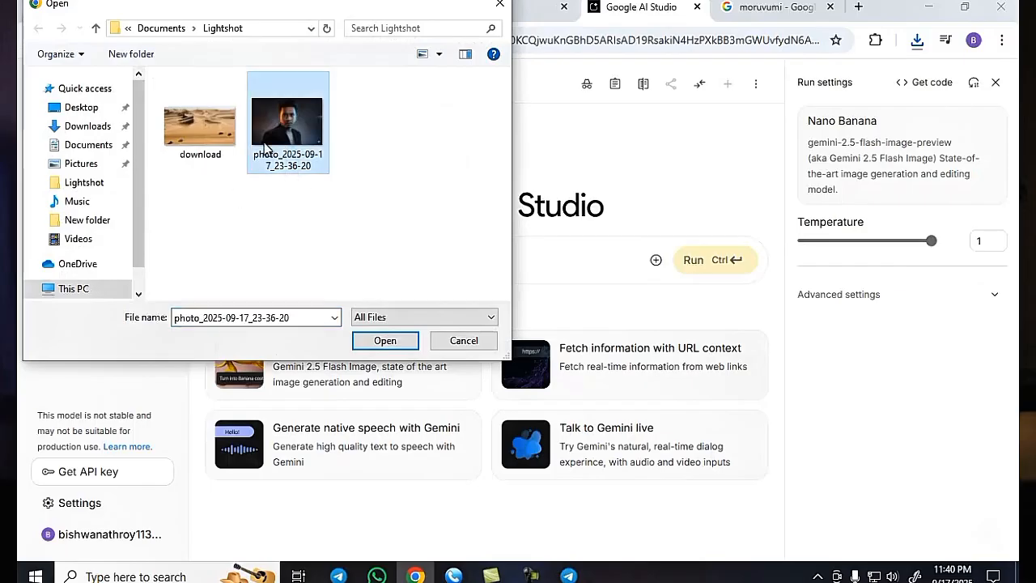
{"action": "left_click", "coordinate": [208, 135]}
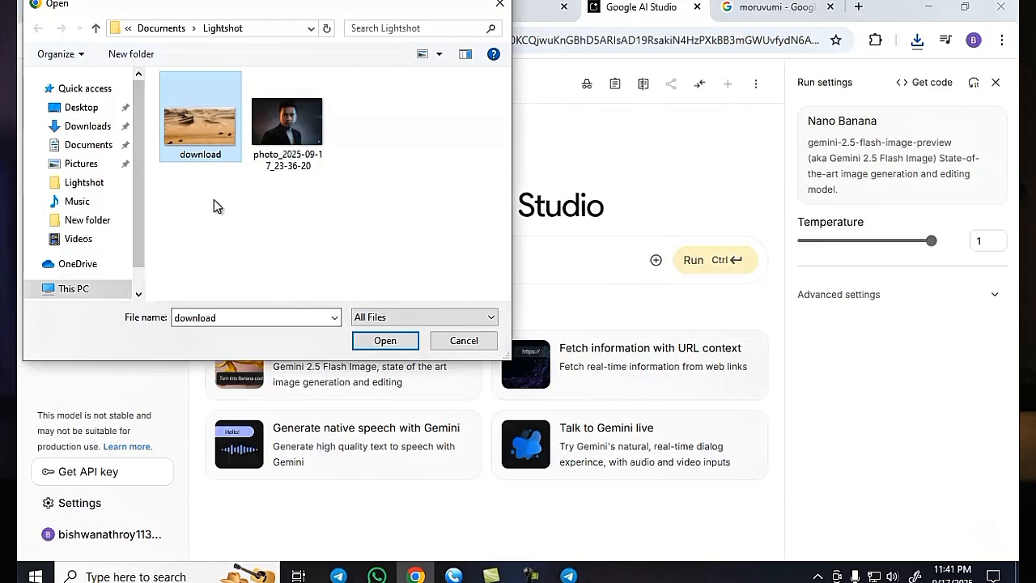
{"action": "left_click_drag", "start_coordinate": [204, 231], "coordinate": [298, 74]}
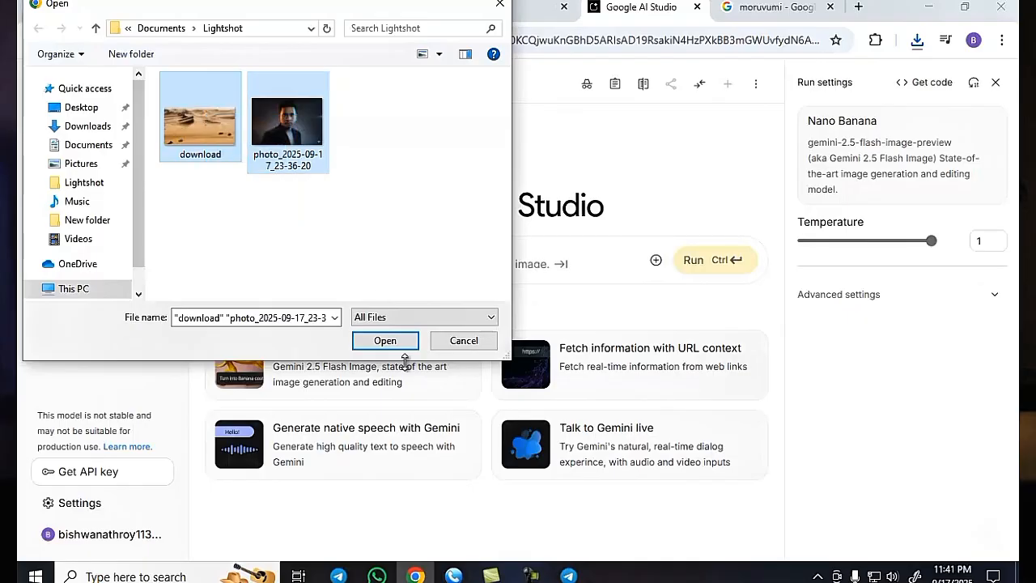
{"action": "left_click", "coordinate": [385, 341]}
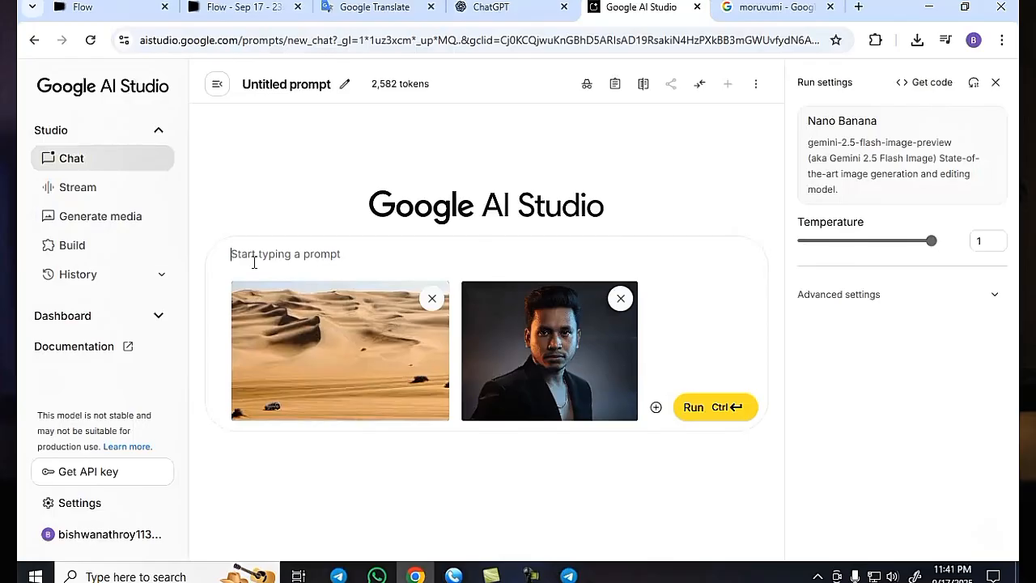
{"action": "left_click", "coordinate": [531, 575]}
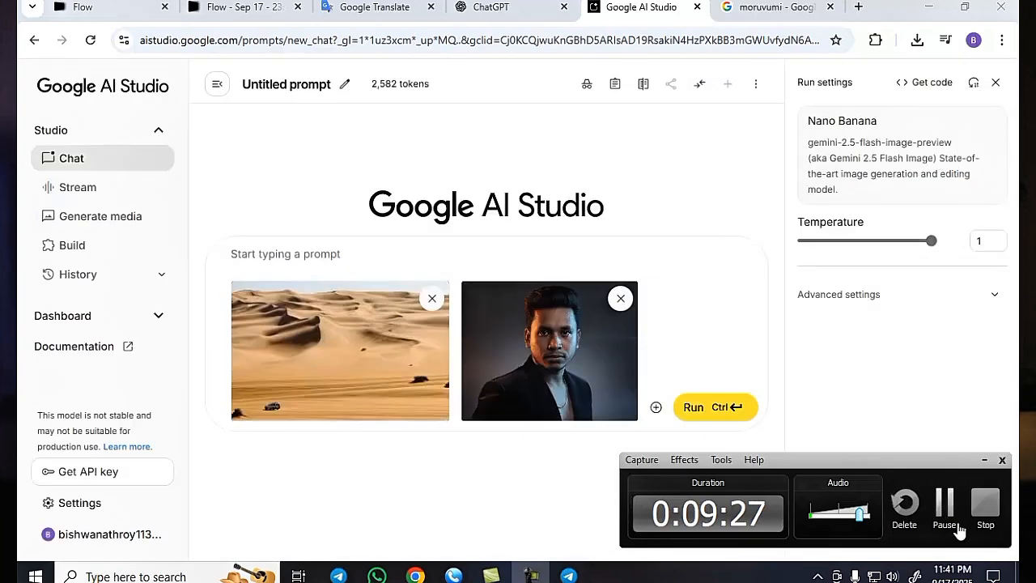
Paste the copied Bengali selfie-composite prompt, add a sentence break after "বসাও", and run it with the two uploaded images
{"action": "left_click", "coordinate": [283, 246]}
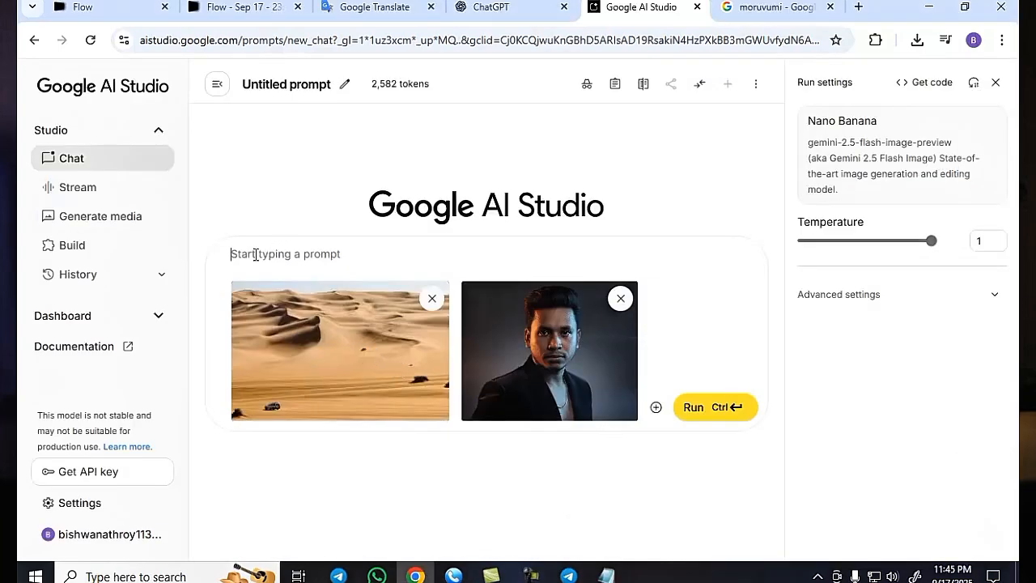
{"action": "right_click", "coordinate": [254, 255]}
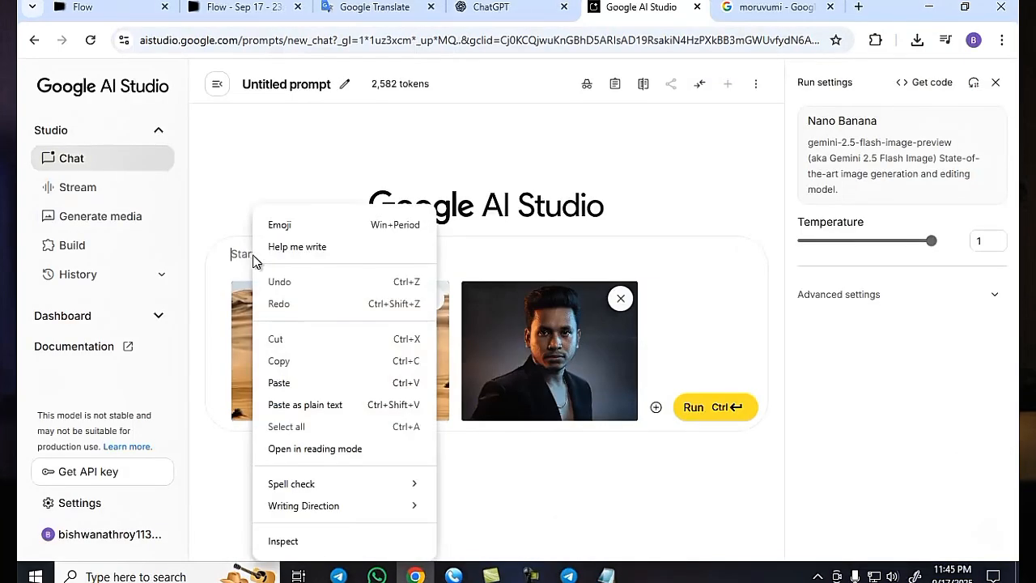
{"action": "left_click", "coordinate": [287, 385]}
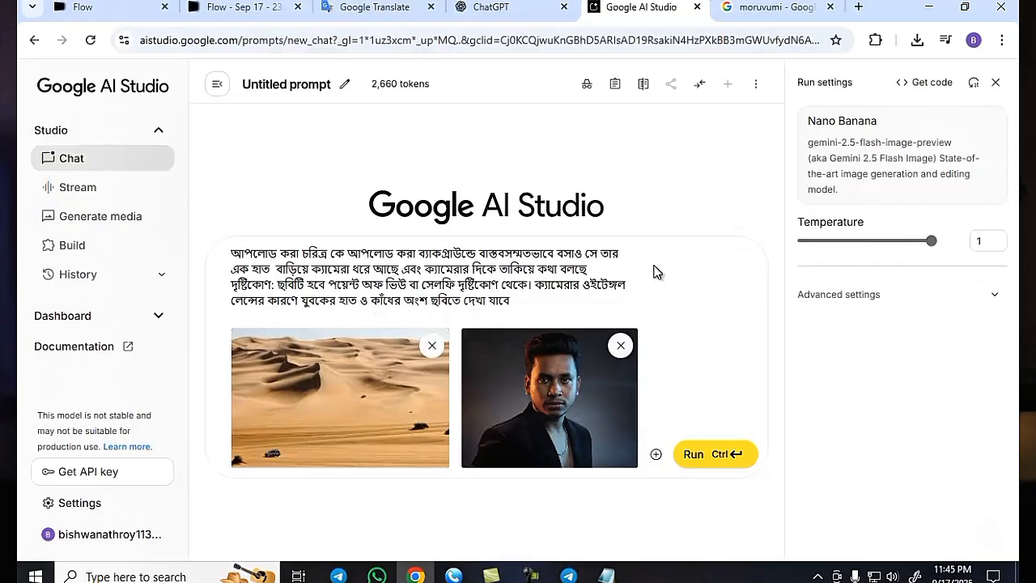
{"action": "type", "text": "।"}
{"action": "left_click", "coordinate": [366, 302]}
{"action": "left_click", "coordinate": [701, 465]}
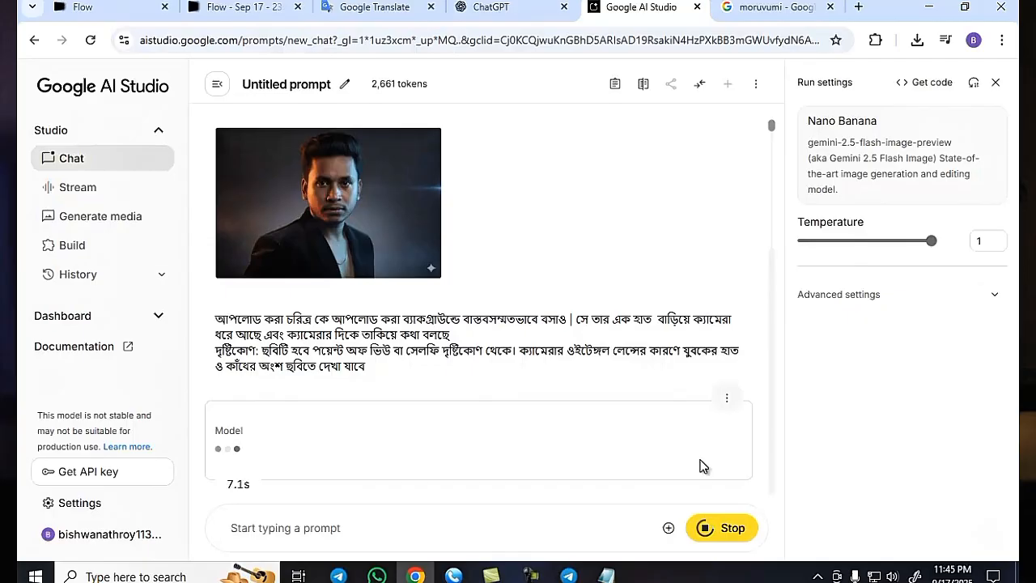
{"action": "left_click", "coordinate": [535, 571]}
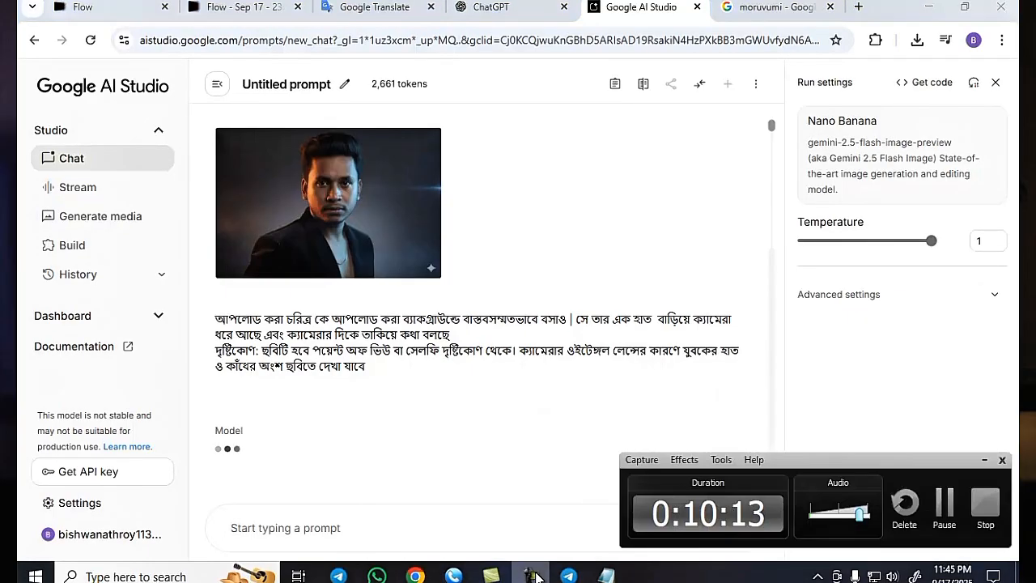
{"action": "left_click", "coordinate": [945, 518]}
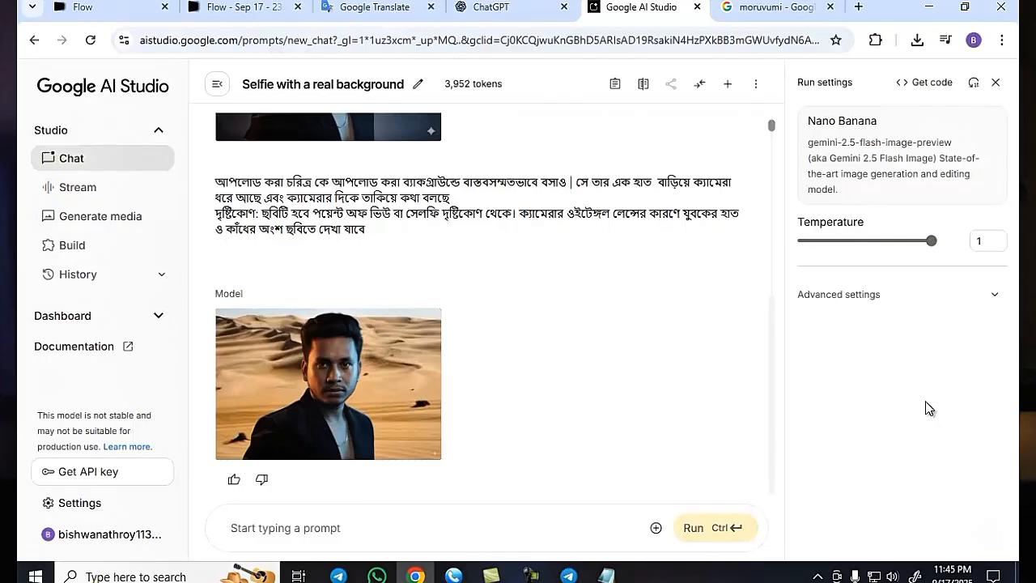
Download the generated desert portrait, show it in the Downloads folder and copy the image file
{"action": "mouse_move", "coordinate": [338, 398]}
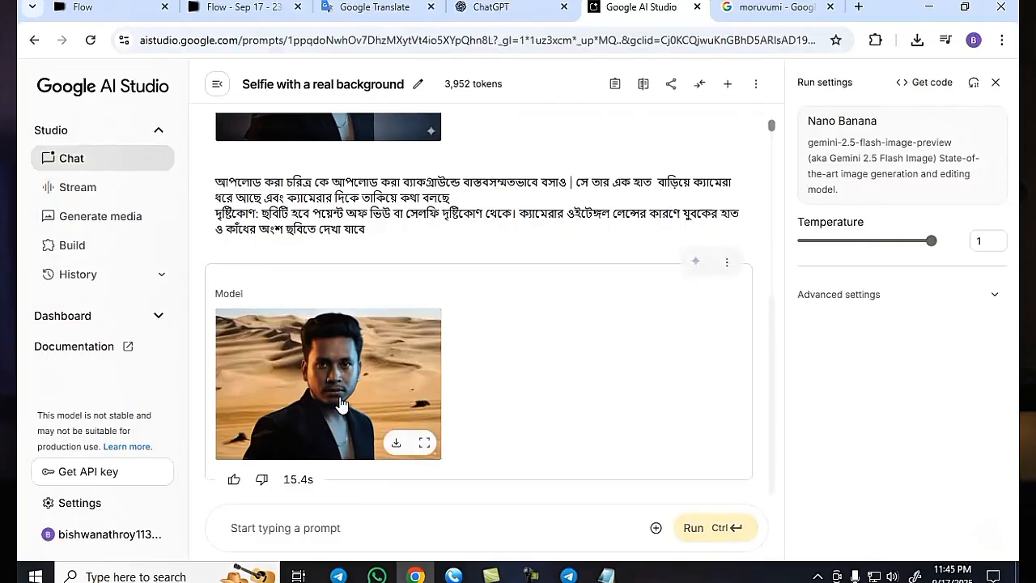
{"action": "left_click", "coordinate": [396, 447]}
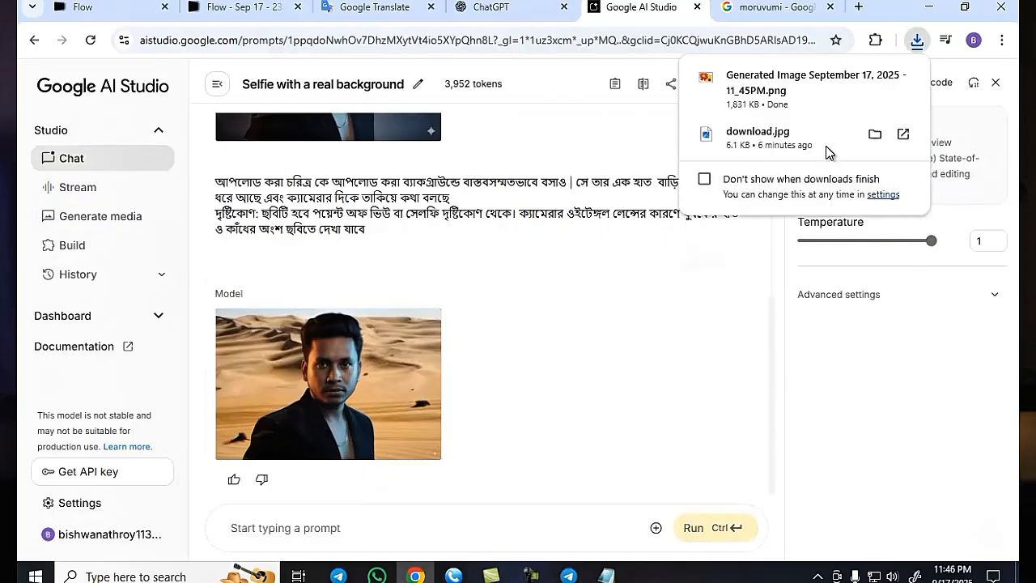
{"action": "left_click", "coordinate": [878, 81]}
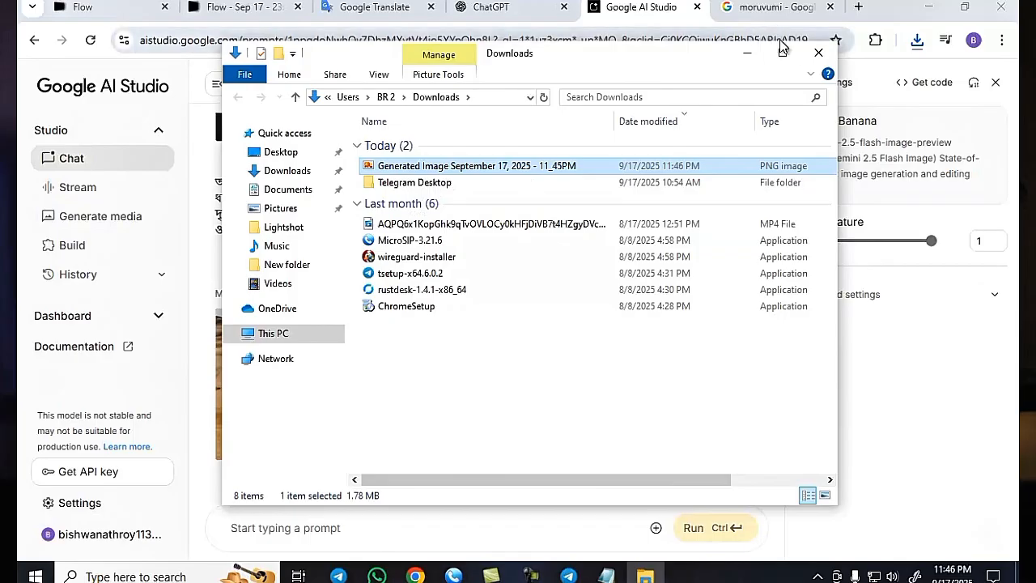
{"action": "right_click", "coordinate": [520, 167]}
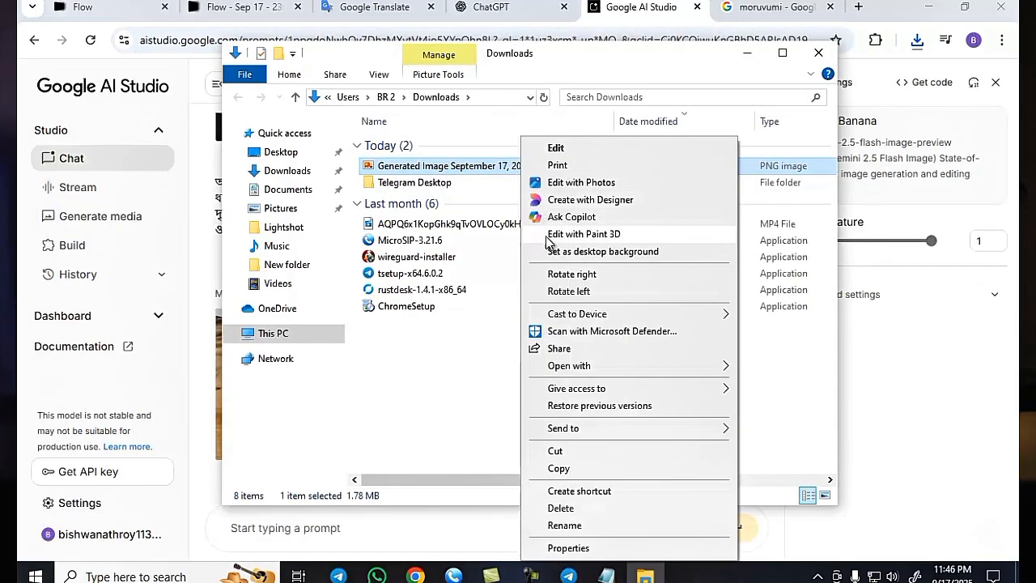
{"action": "left_click", "coordinate": [558, 470]}
{"action": "left_click", "coordinate": [531, 576]}
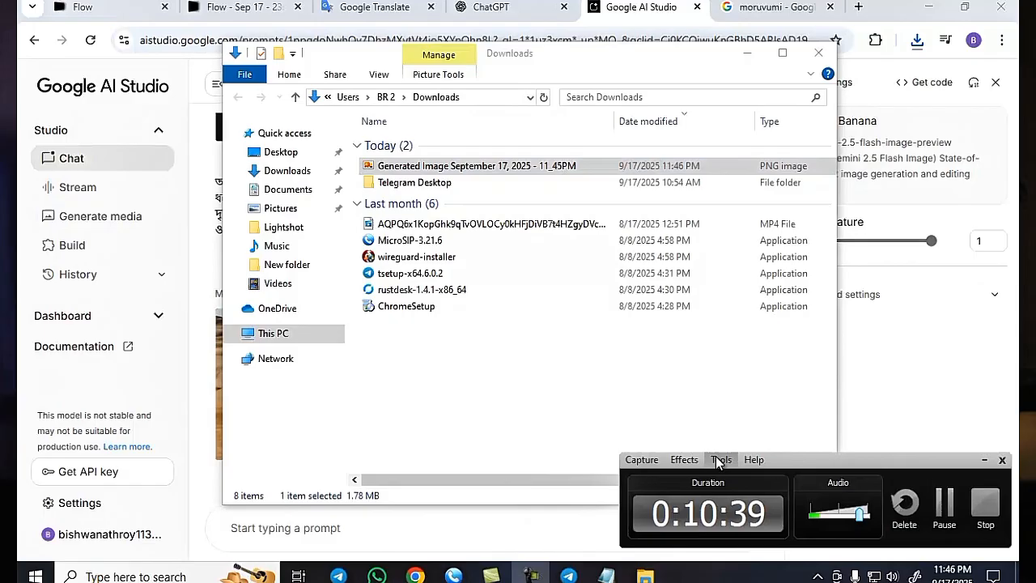
{"action": "left_click", "coordinate": [945, 506]}
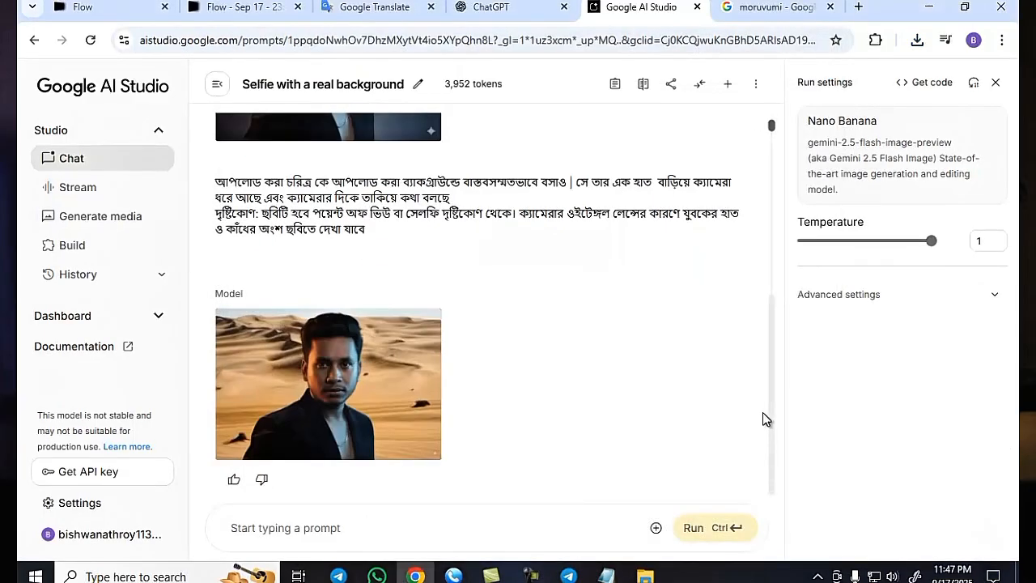
Return to the Flow project and reuse the prompt of the last failed generation in the list
{"action": "left_click", "coordinate": [239, 7]}
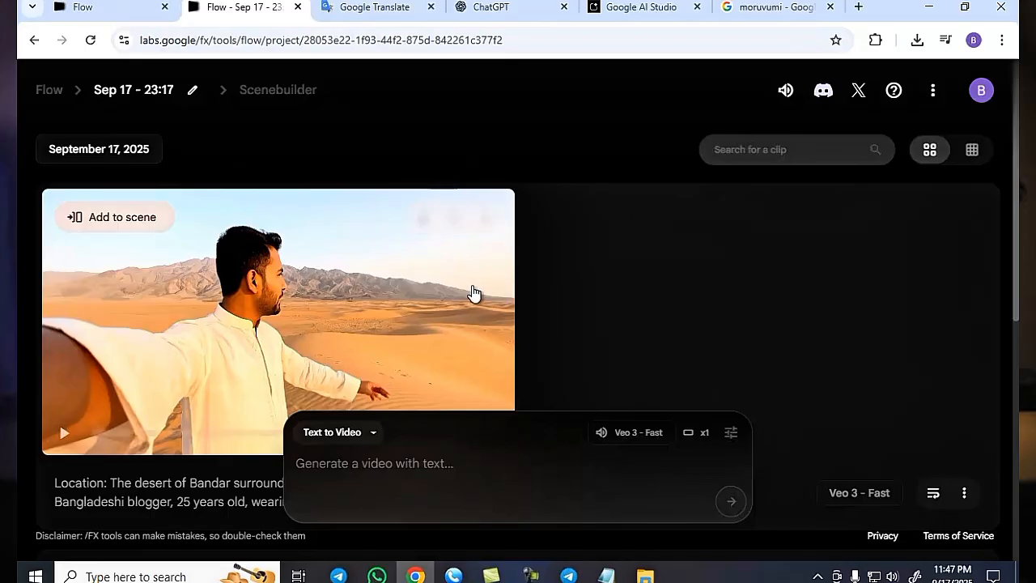
{"action": "scroll", "coordinate": [472, 294], "scroll_direction": "down", "scroll_amount": 4}
{"action": "scroll", "coordinate": [726, 291], "scroll_direction": "down", "scroll_amount": 1}
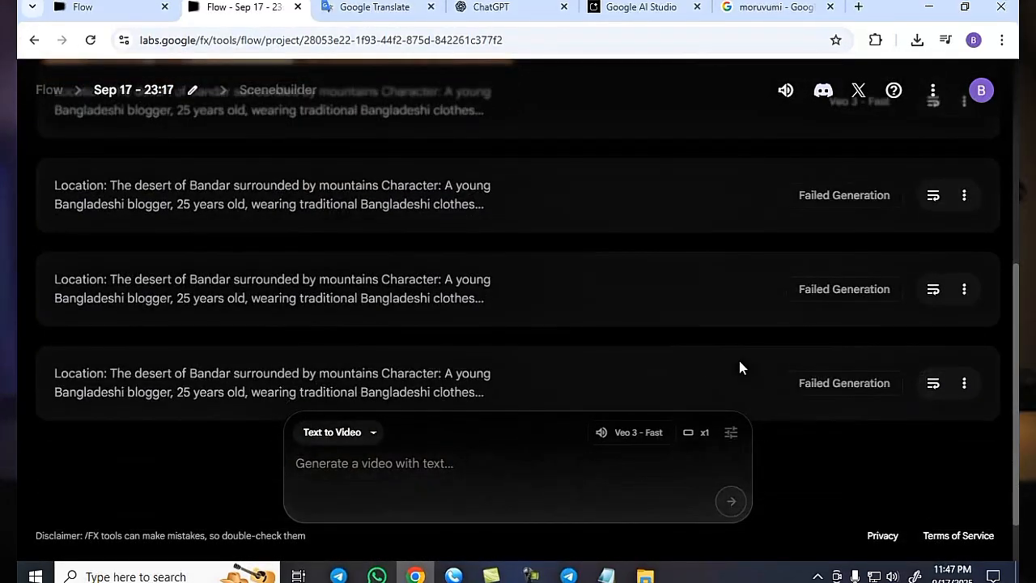
{"action": "left_click", "coordinate": [932, 384]}
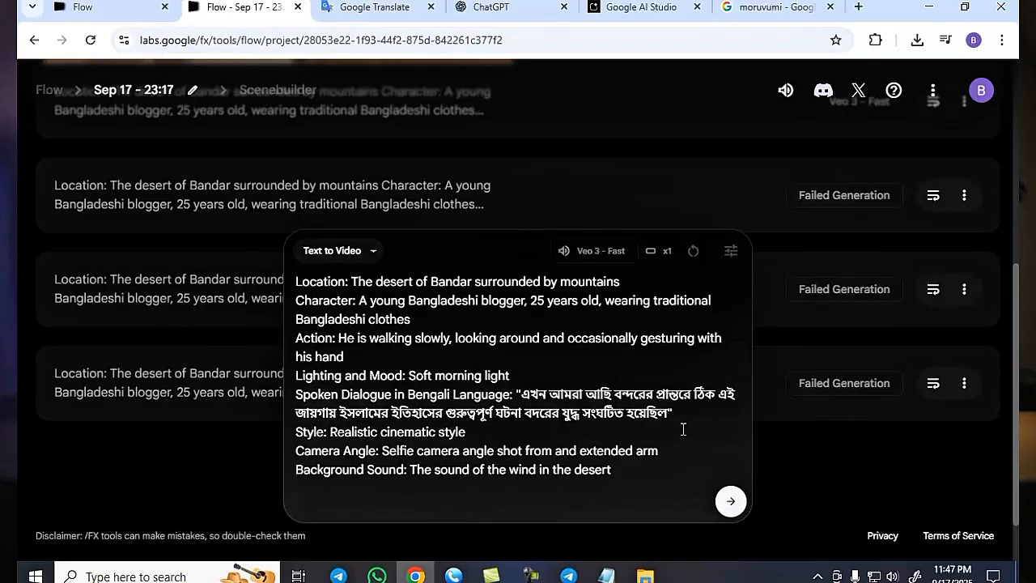
Reload the prompt of the successfully generated desert selfie video, the one with the dialogue written in English
{"action": "scroll", "coordinate": [909, 322], "scroll_direction": "up", "scroll_amount": 5}
{"action": "scroll", "coordinate": [910, 325], "scroll_direction": "down", "scroll_amount": 3}
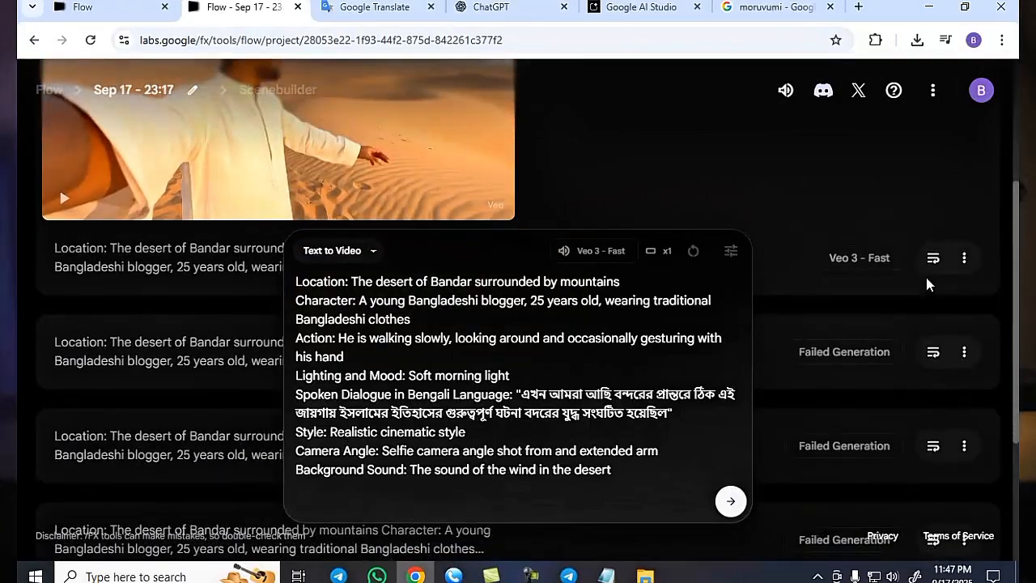
{"action": "left_click", "coordinate": [932, 267]}
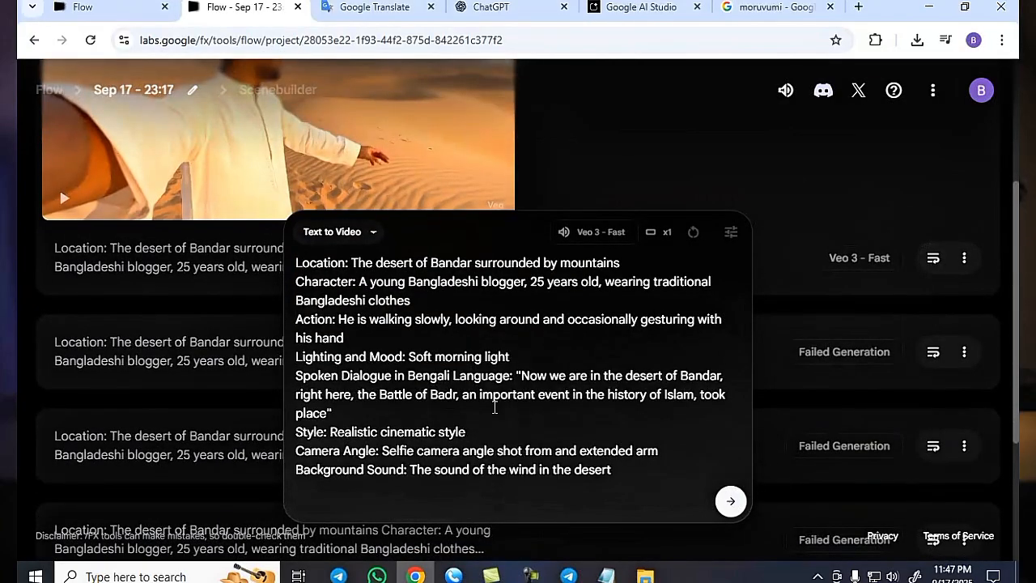
{"action": "key", "text": "ctrl+a"}
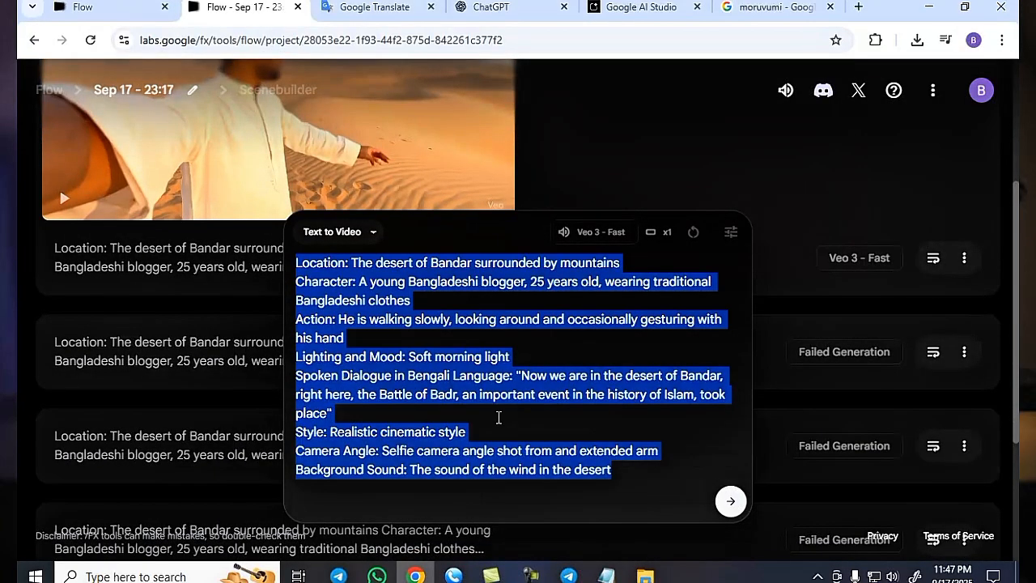
{"action": "key", "text": "BackSpace"}
{"action": "left_click", "coordinate": [933, 258]}
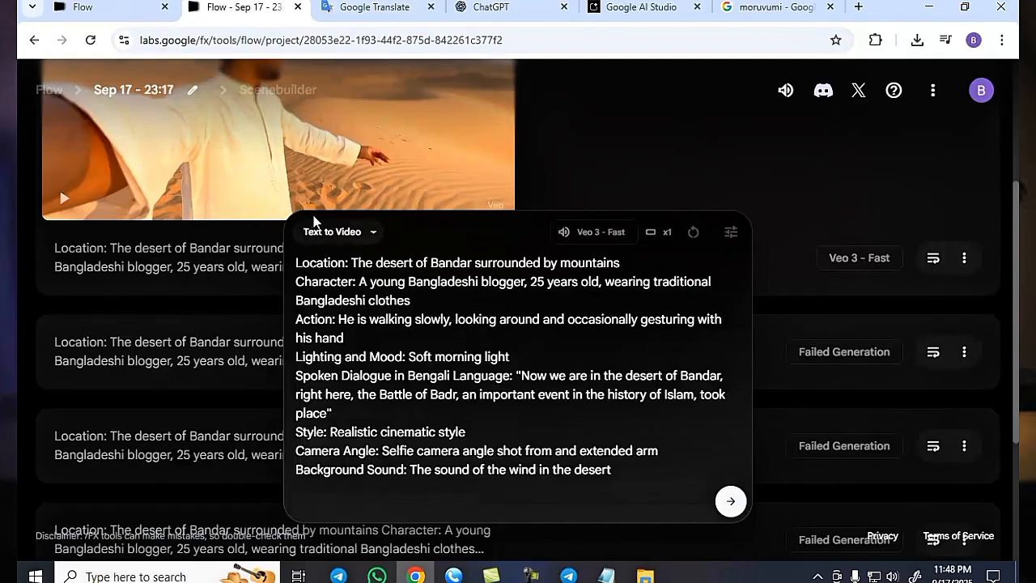
Switch the generation mode to Frames to Video and delete "25 years old, wearing traditional Bangladeshi clothes" from the prompt's character line
{"action": "left_click", "coordinate": [332, 237]}
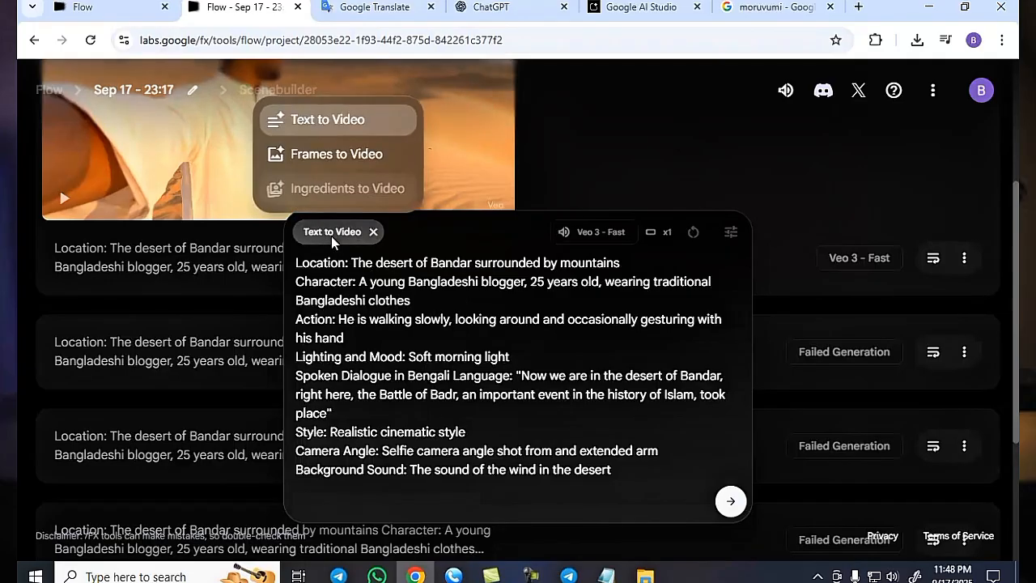
{"action": "left_click", "coordinate": [360, 155]}
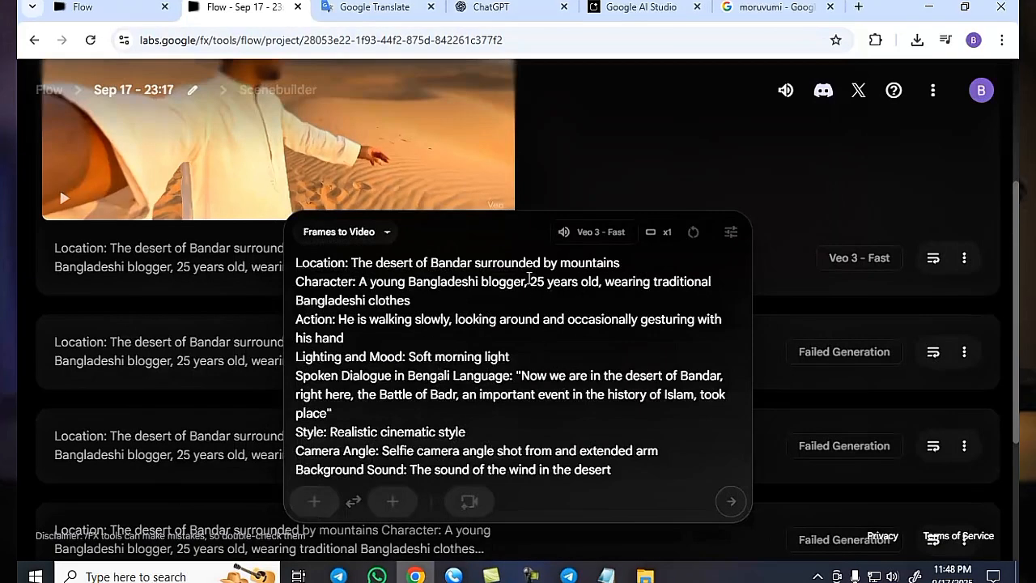
{"action": "left_click_drag", "start_coordinate": [531, 282], "coordinate": [425, 296]}
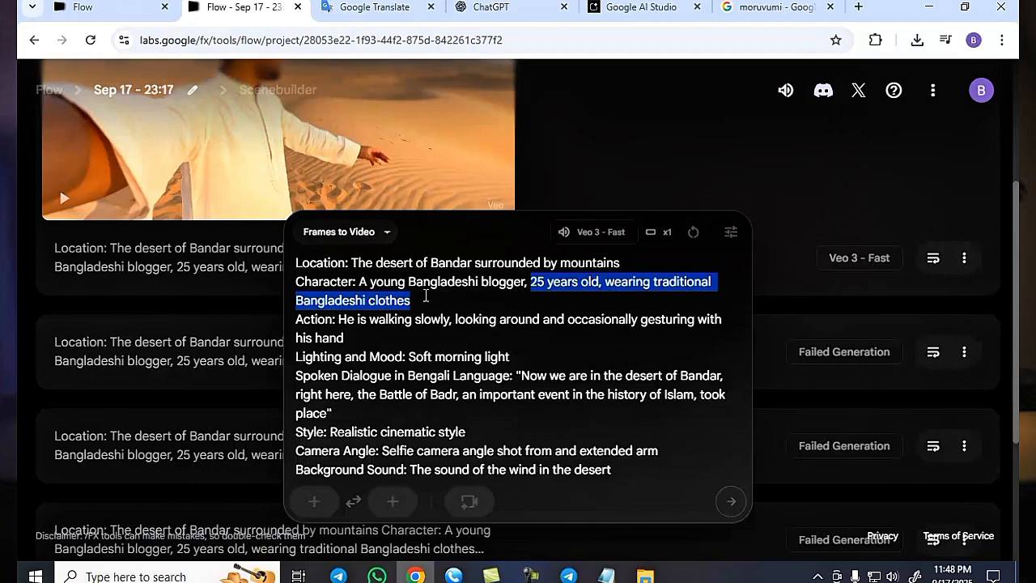
{"action": "key", "text": "BackSpace"}
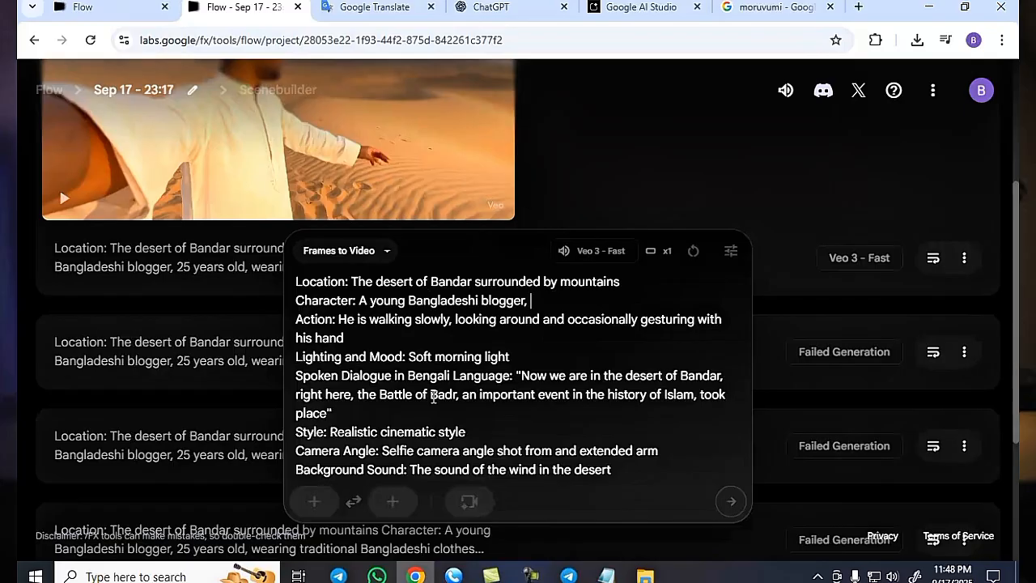
Upload "Generated Image September 17, 2025 - 11_45PM" as the start frame with a landscape crop and generate the video
{"action": "left_click", "coordinate": [313, 499]}
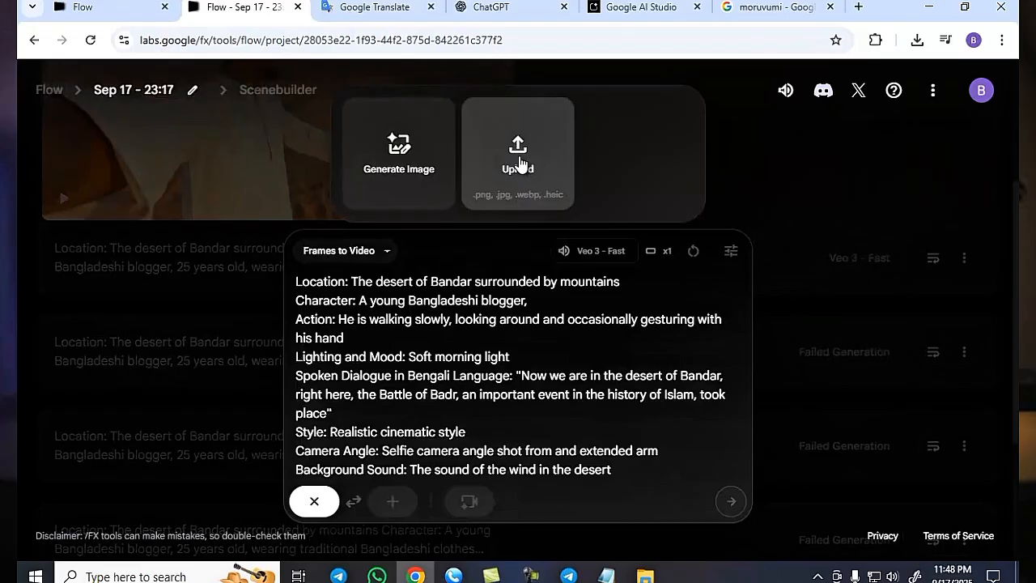
{"action": "left_click", "coordinate": [518, 165]}
{"action": "left_click", "coordinate": [663, 394]}
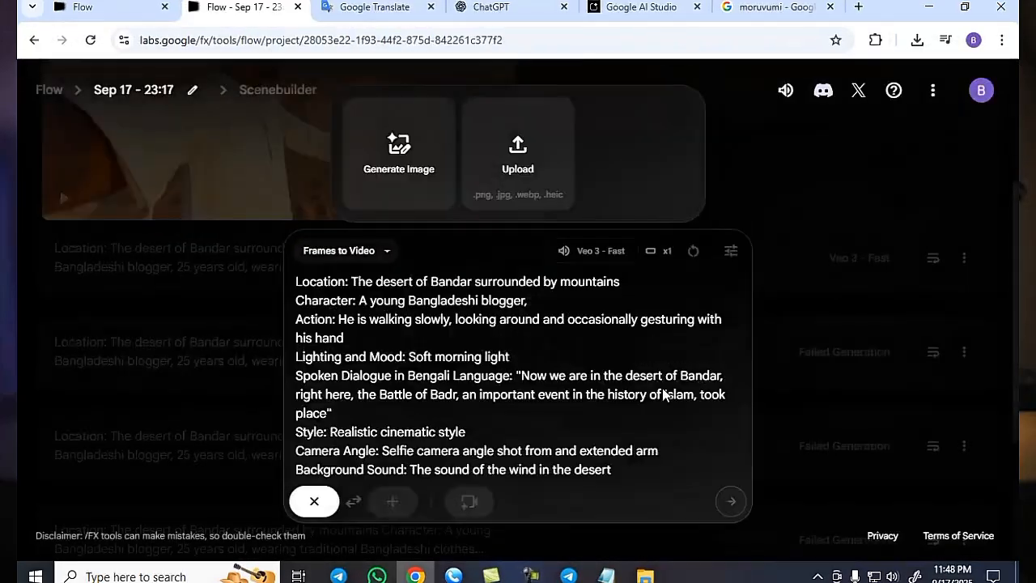
{"action": "left_click", "coordinate": [299, 126]}
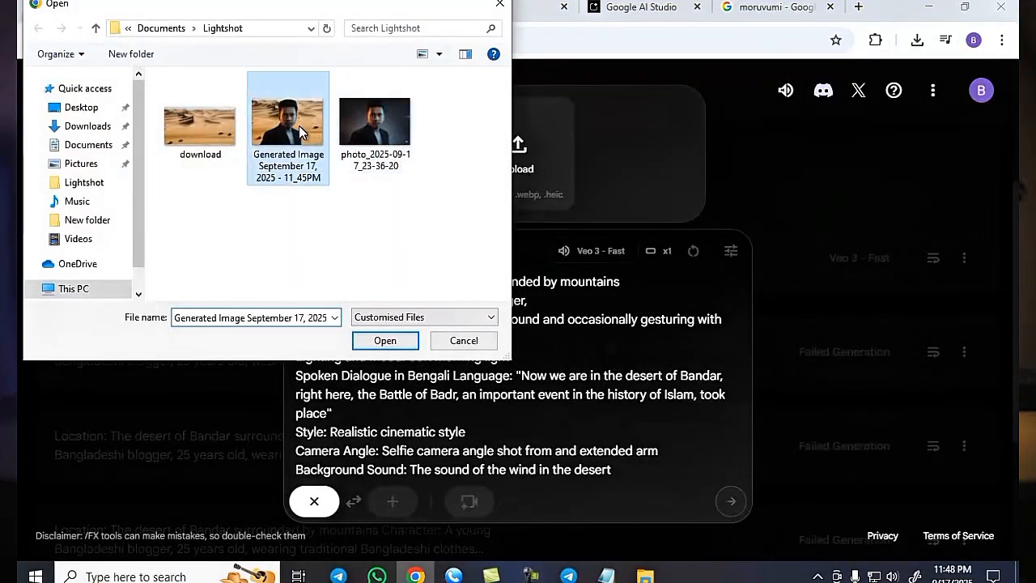
{"action": "left_click", "coordinate": [385, 341]}
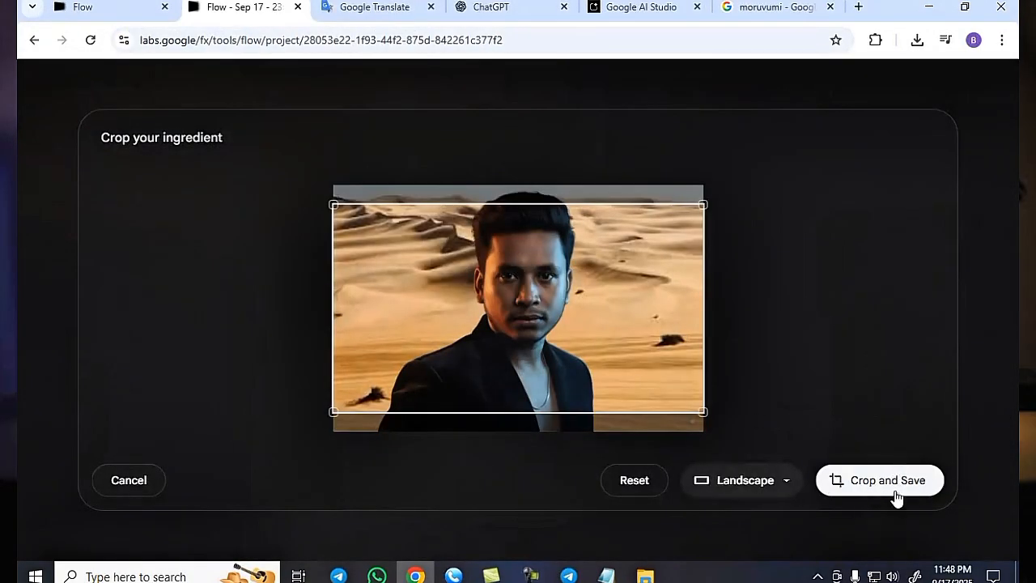
{"action": "left_click", "coordinate": [895, 483]}
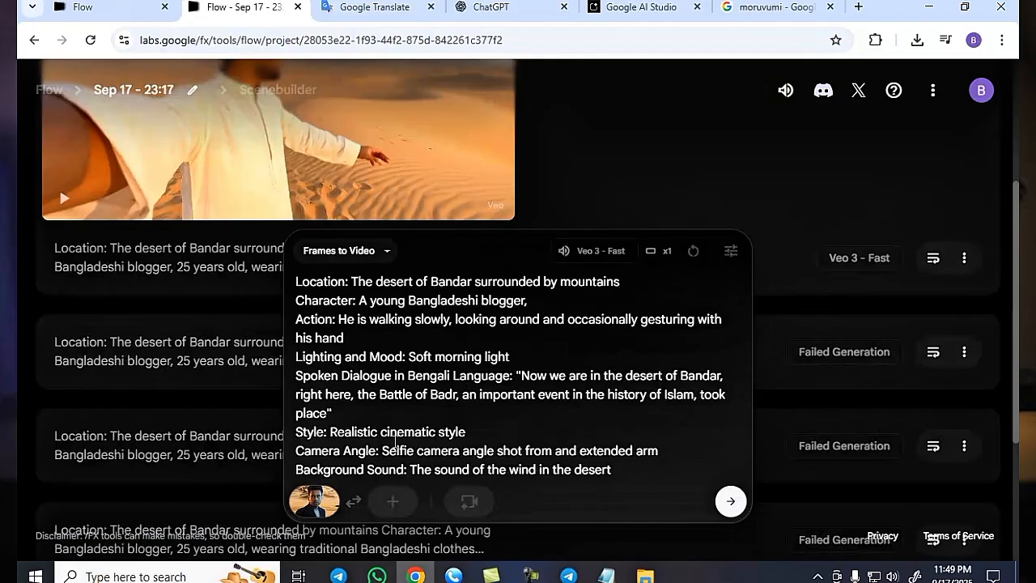
{"action": "mouse_move", "coordinate": [314, 500]}
{"action": "left_click", "coordinate": [730, 501]}
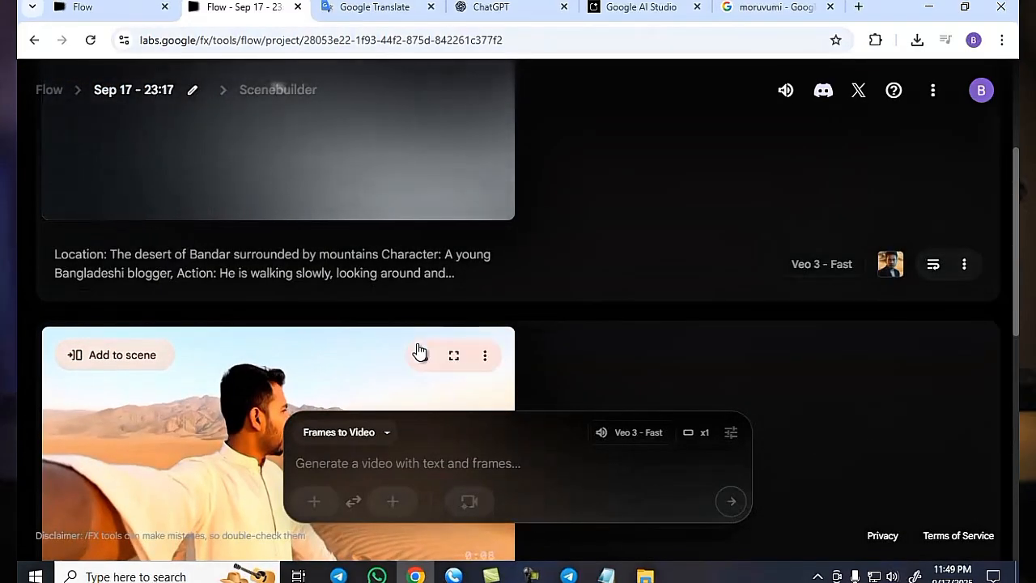
{"action": "scroll", "coordinate": [419, 349], "scroll_direction": "down", "scroll_amount": 10}
{"action": "scroll", "coordinate": [417, 346], "scroll_direction": "up", "scroll_amount": 10}
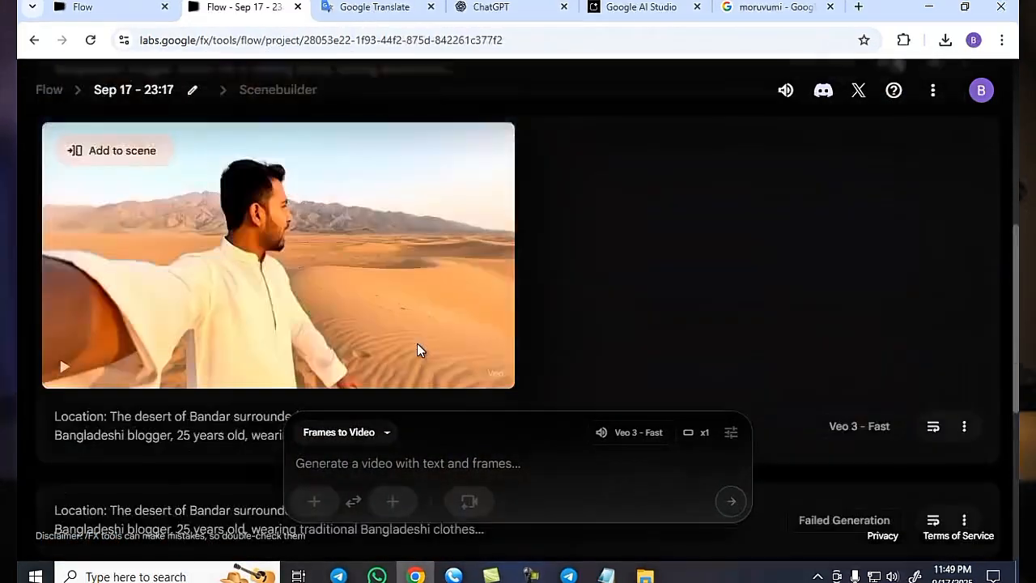
{"action": "scroll", "coordinate": [396, 340], "scroll_direction": "down", "scroll_amount": 1}
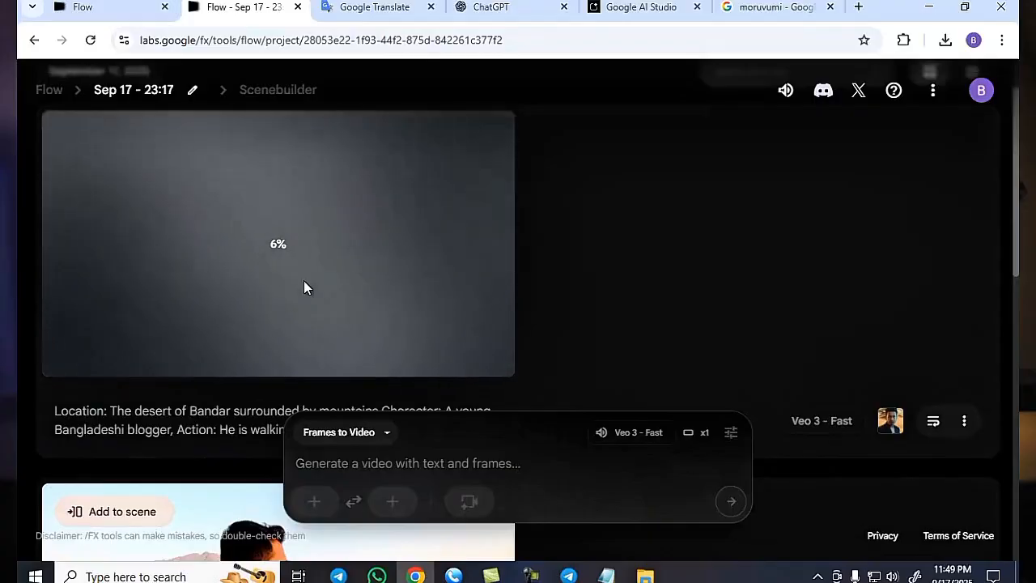
{"action": "mouse_move", "coordinate": [534, 576]}
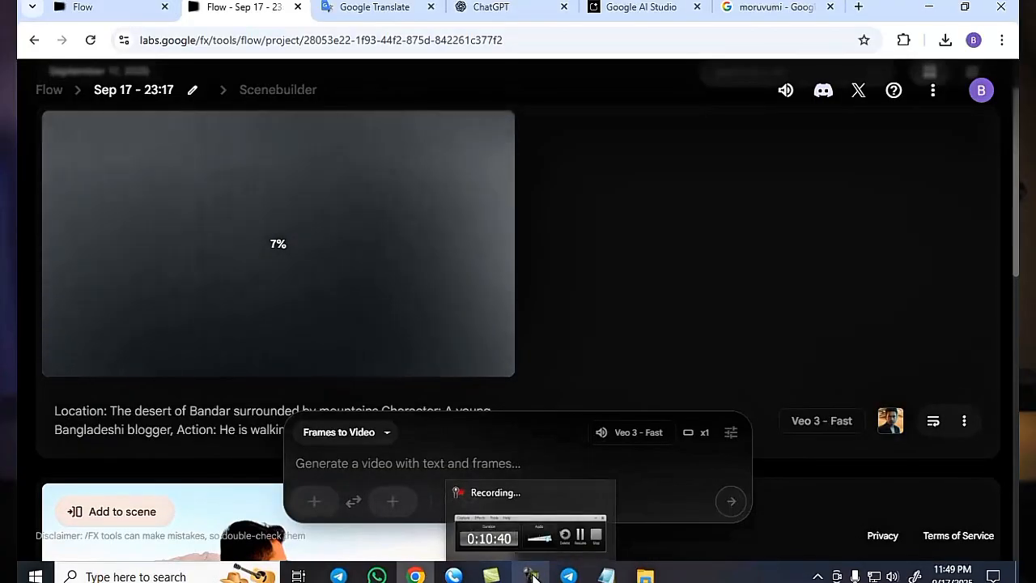
{"action": "left_click", "coordinate": [533, 577]}
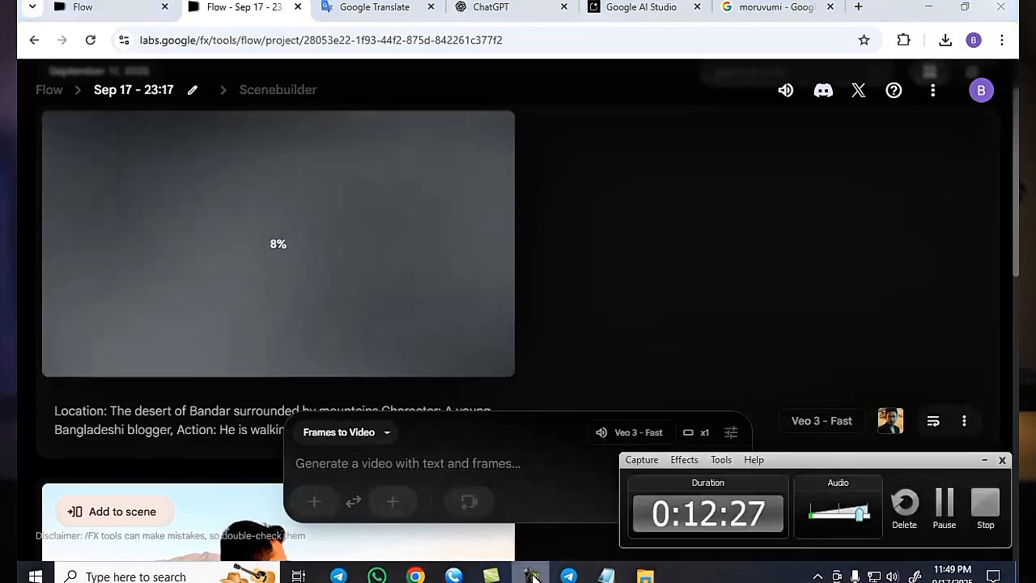
{"action": "left_click", "coordinate": [944, 506]}
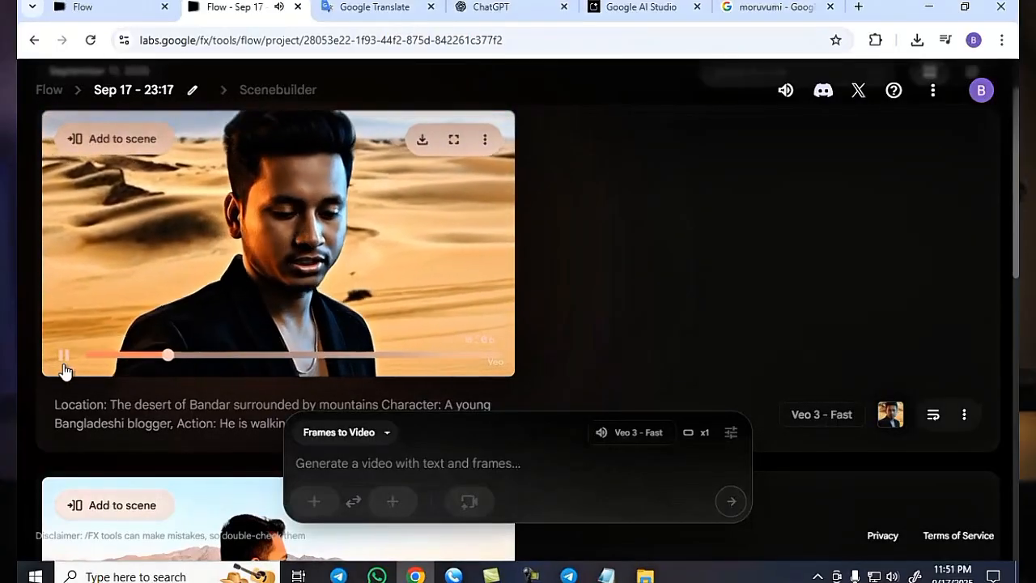
Pause the new desert portrait clip and generate it again by reusing its prompt and start frame
{"action": "left_click", "coordinate": [64, 362]}
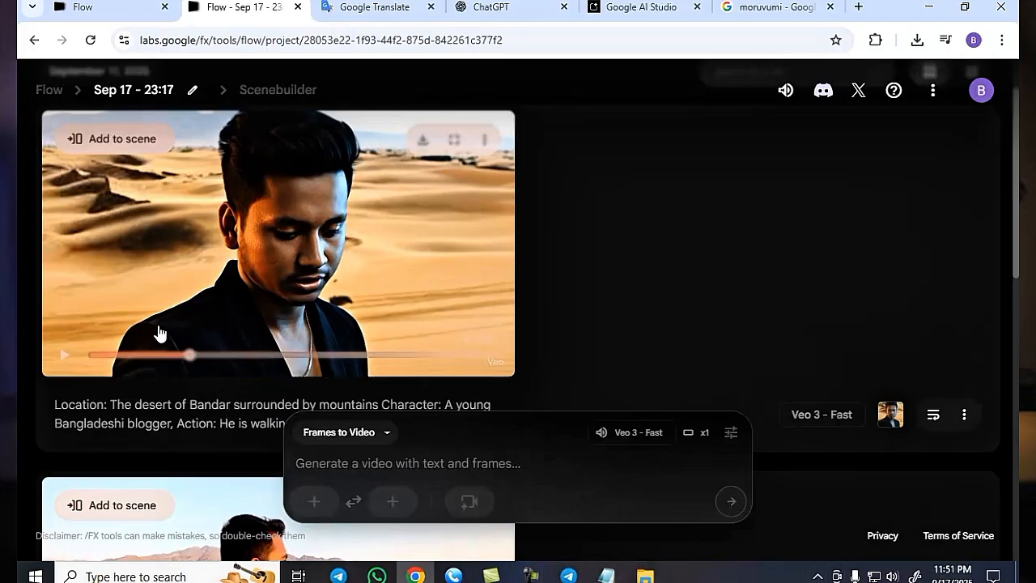
{"action": "scroll", "coordinate": [307, 340], "scroll_direction": "down", "scroll_amount": 1}
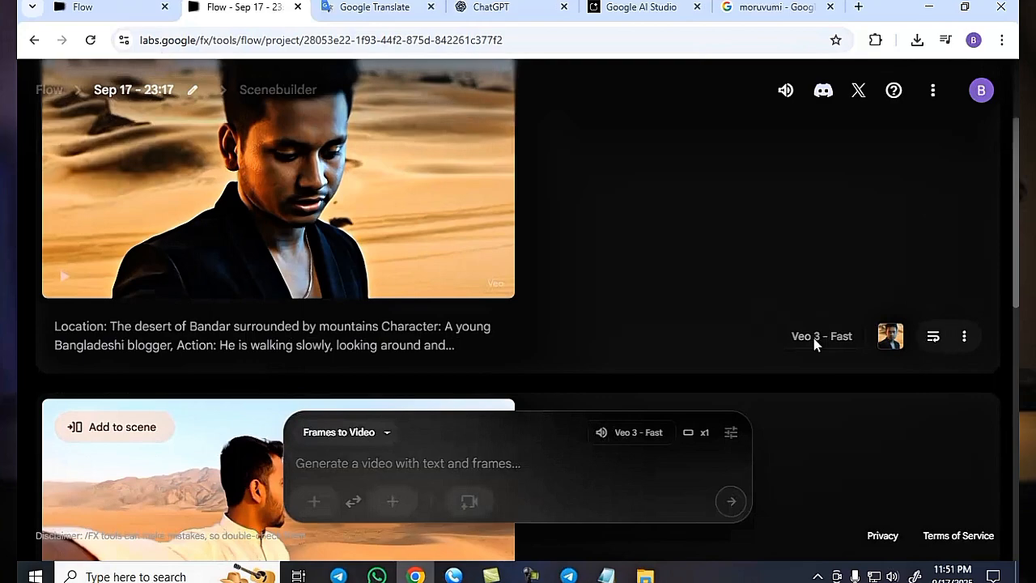
{"action": "left_click", "coordinate": [933, 336]}
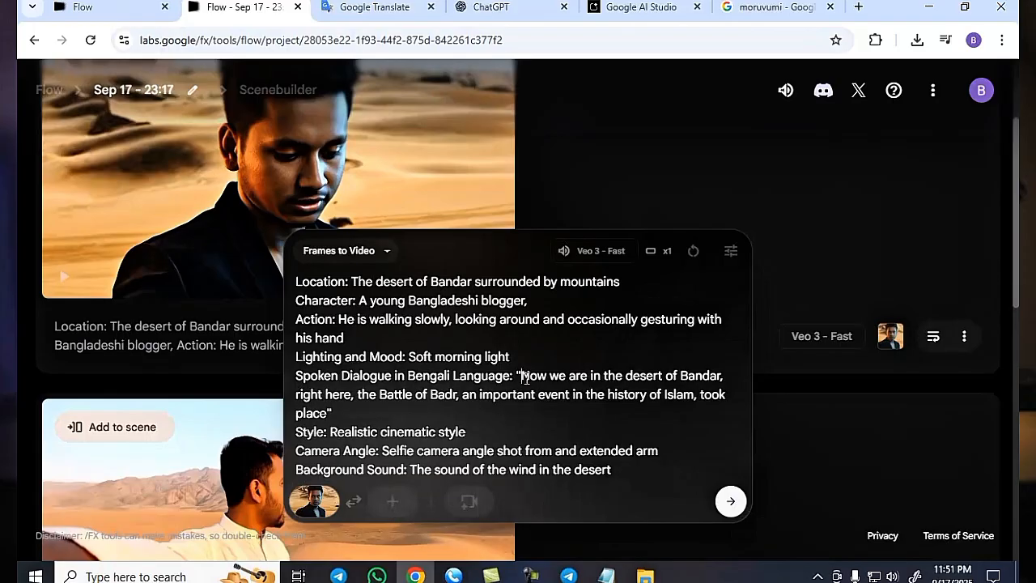
{"action": "left_click_drag", "start_coordinate": [540, 378], "coordinate": [456, 409]}
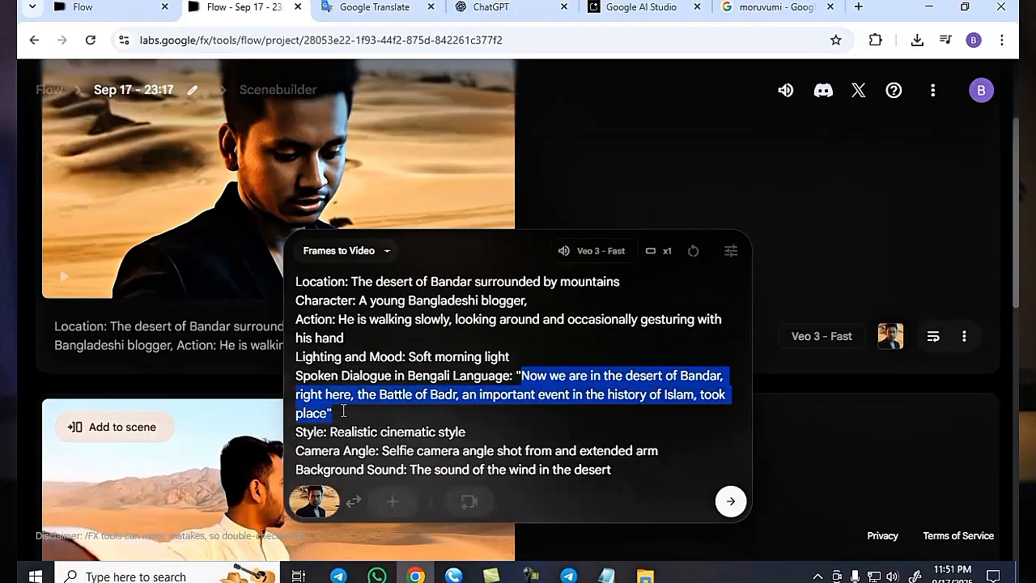
{"action": "left_click", "coordinate": [904, 240]}
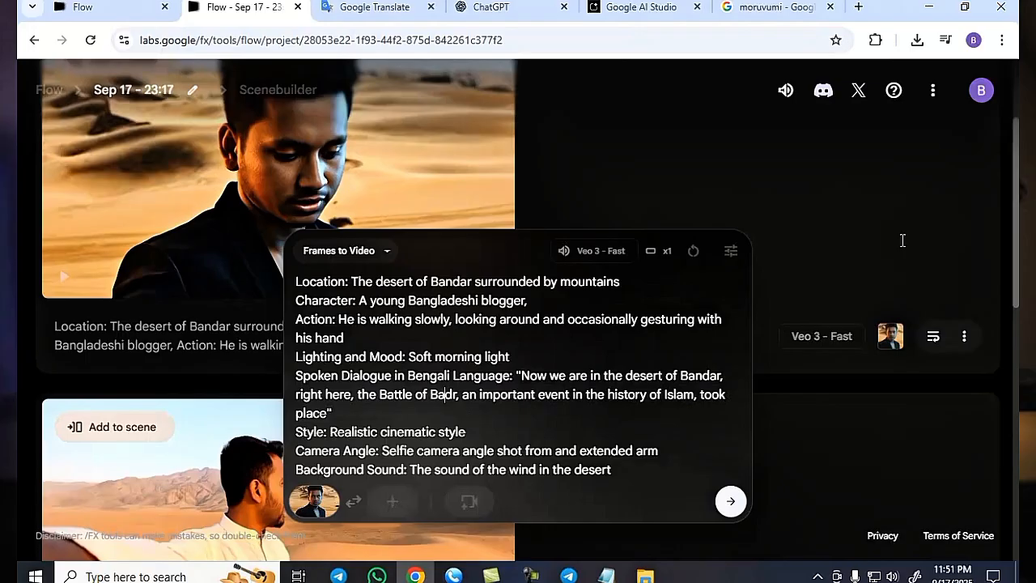
{"action": "left_click", "coordinate": [991, 100]}
{"action": "left_click", "coordinate": [991, 99]}
{"action": "left_click", "coordinate": [729, 502]}
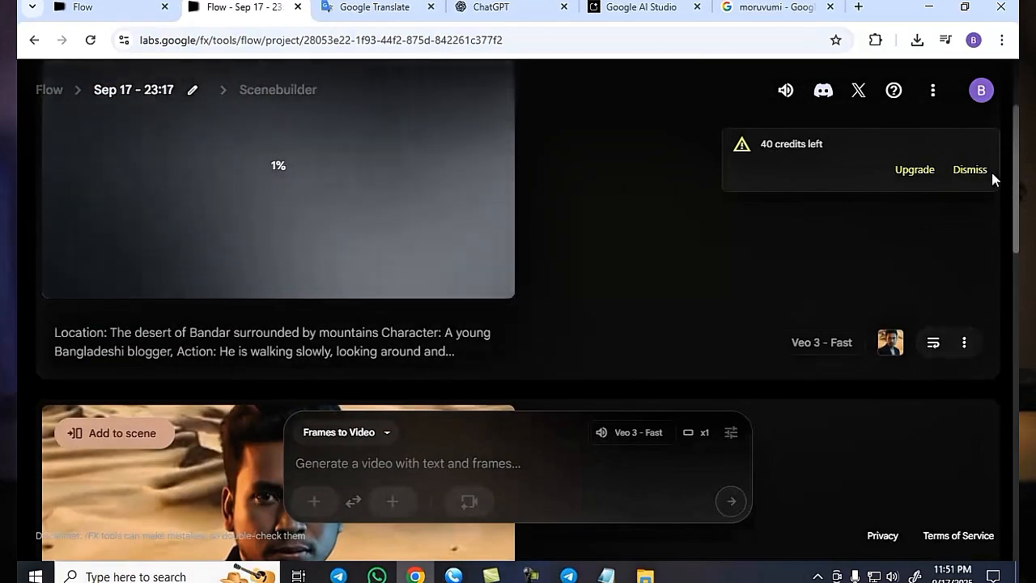
{"action": "left_click", "coordinate": [970, 169]}
{"action": "scroll", "coordinate": [277, 290], "scroll_direction": "up", "scroll_amount": 2}
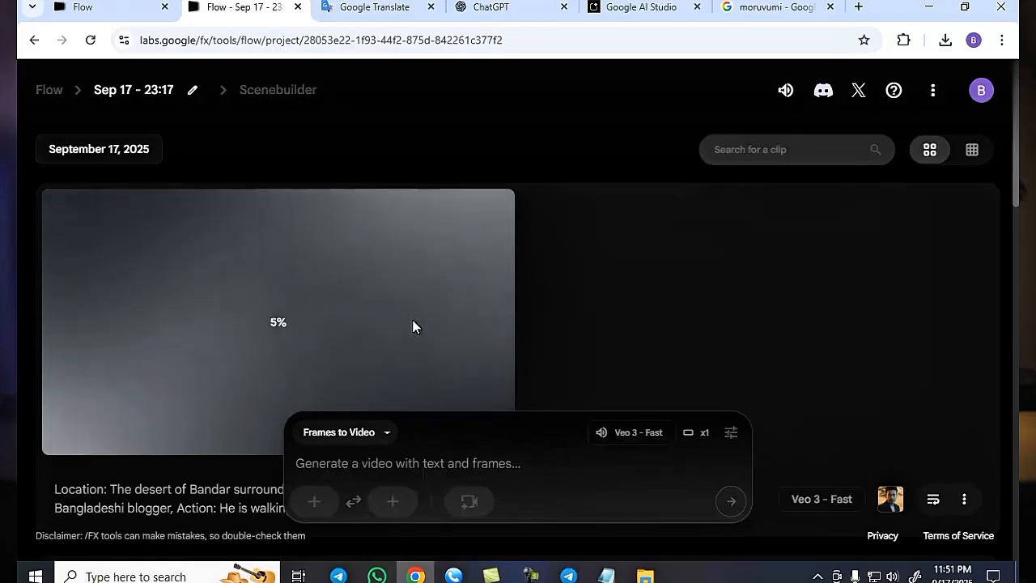
{"action": "left_click", "coordinate": [531, 576]}
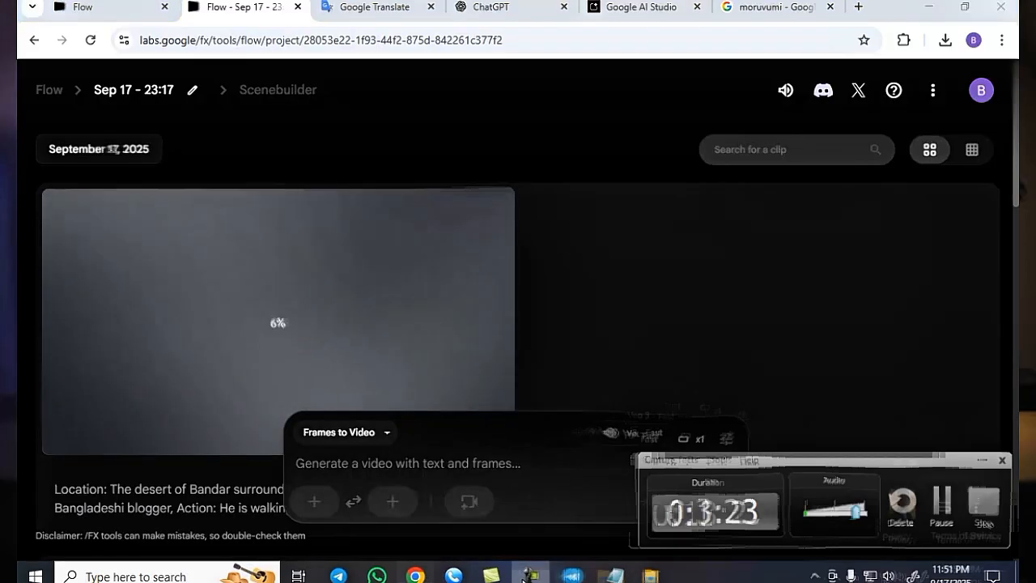
{"action": "left_click", "coordinate": [952, 505]}
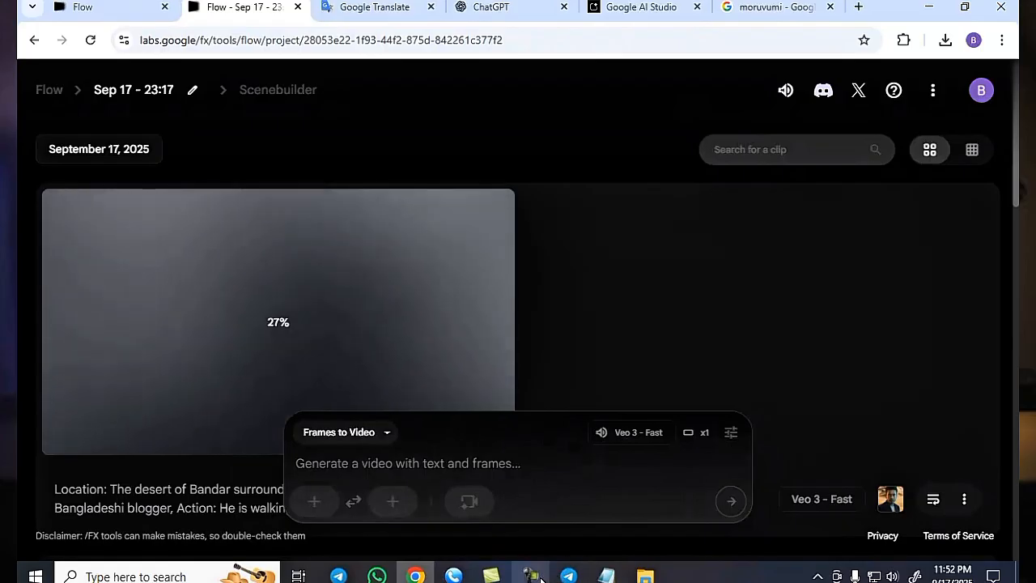
{"action": "mouse_move", "coordinate": [541, 580]}
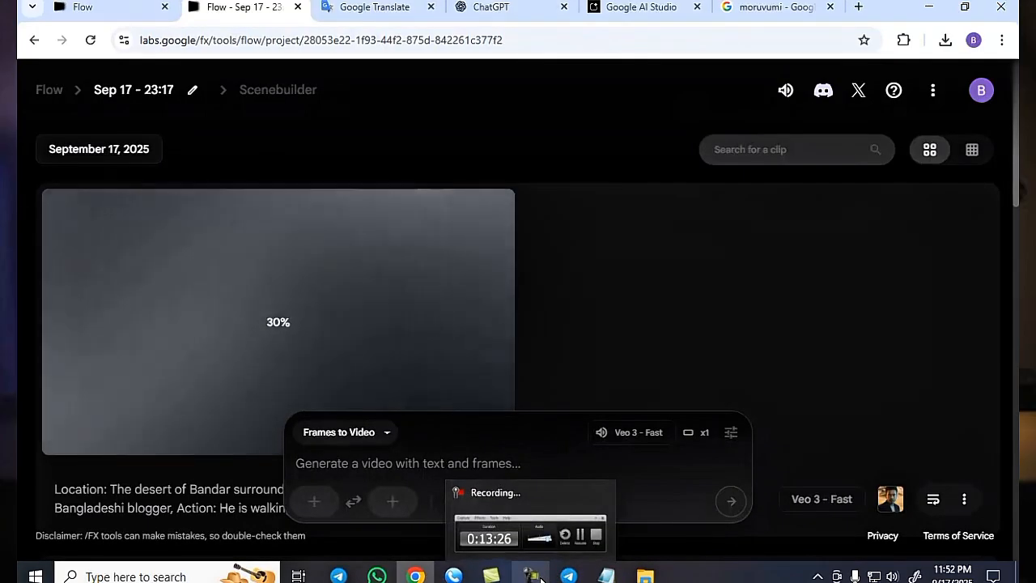
{"action": "left_click", "coordinate": [541, 580]}
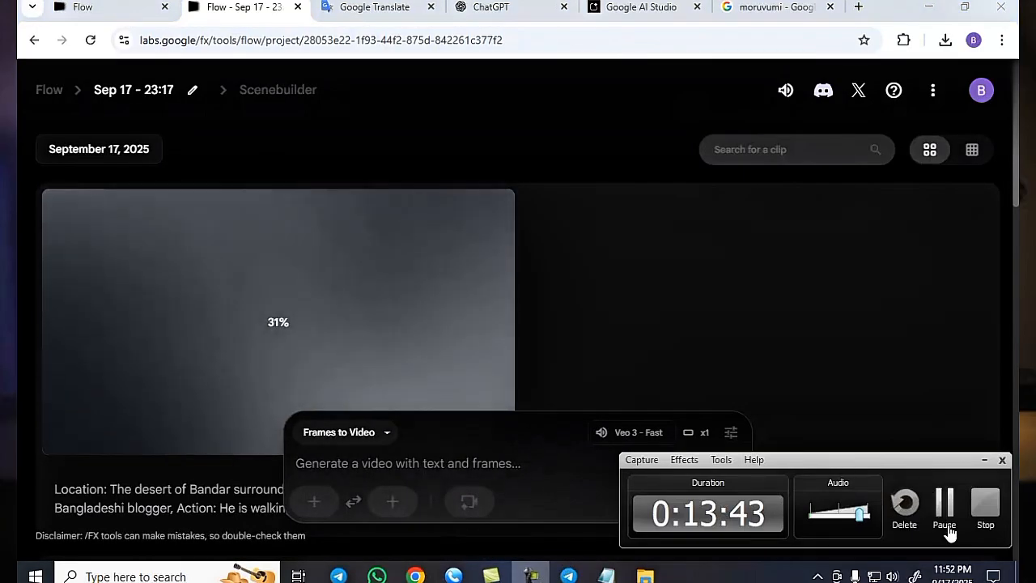
{"action": "left_click", "coordinate": [947, 527]}
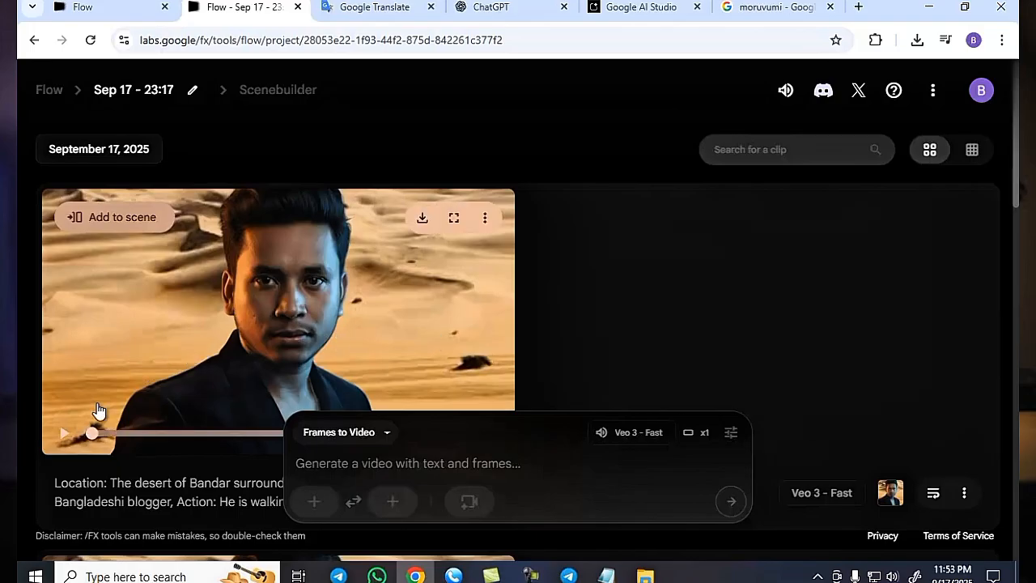
Play the regenerated desert portrait video to review its motion and spoken Bengali dialogue
{"action": "left_click", "coordinate": [65, 434]}
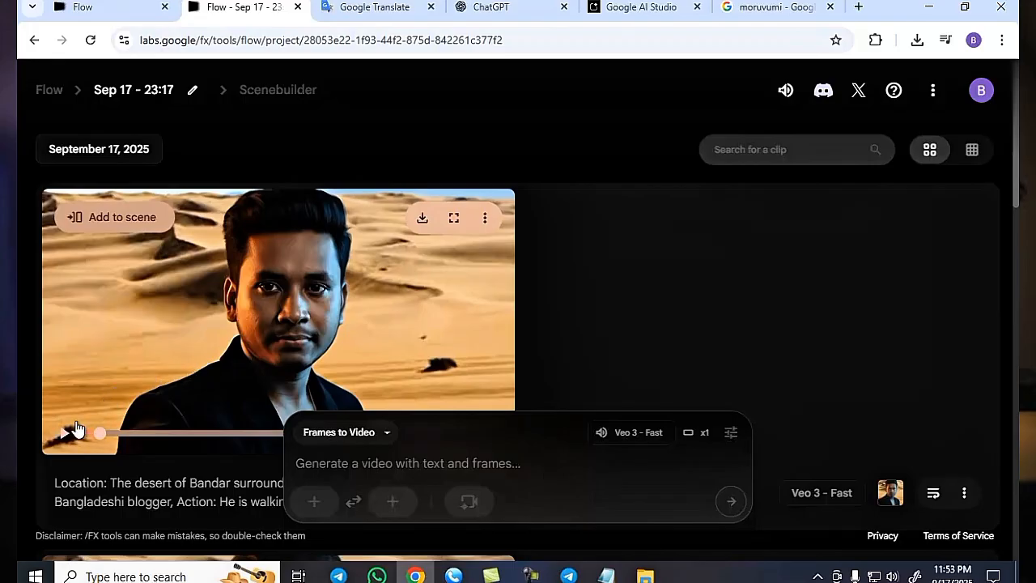
{"action": "left_click", "coordinate": [531, 575]}
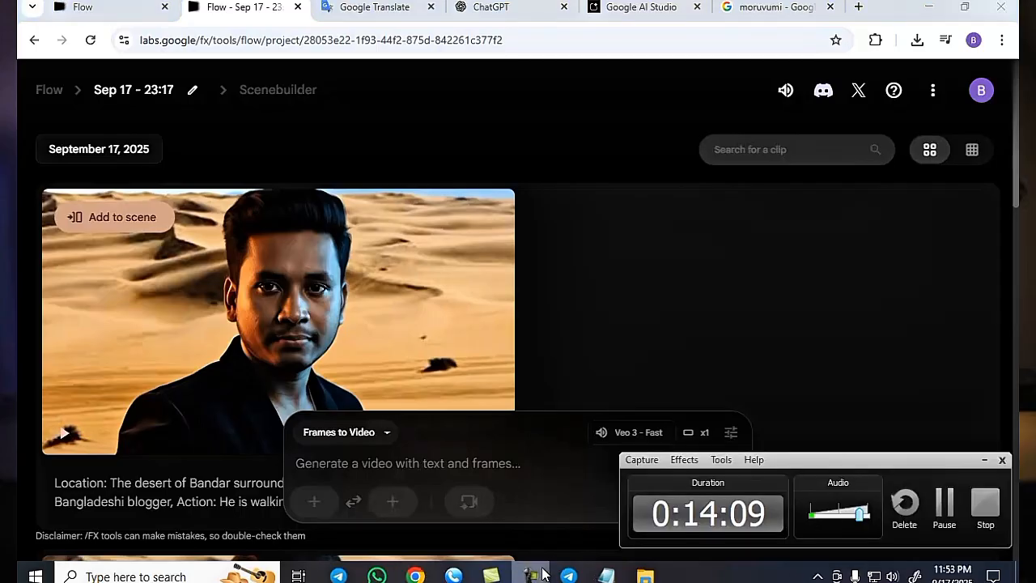
{"action": "left_click", "coordinate": [946, 504]}
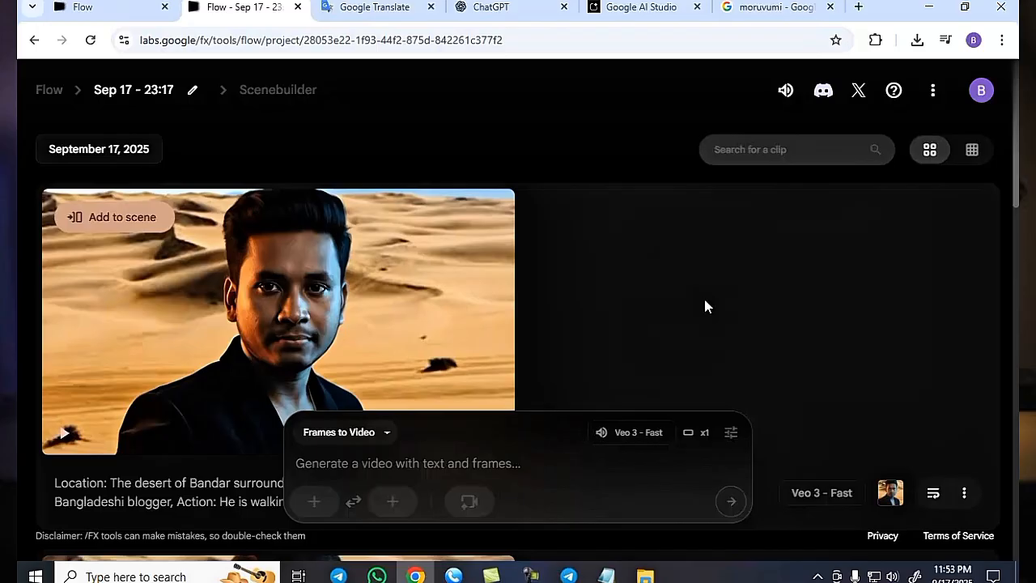
{"action": "mouse_move", "coordinate": [530, 573]}
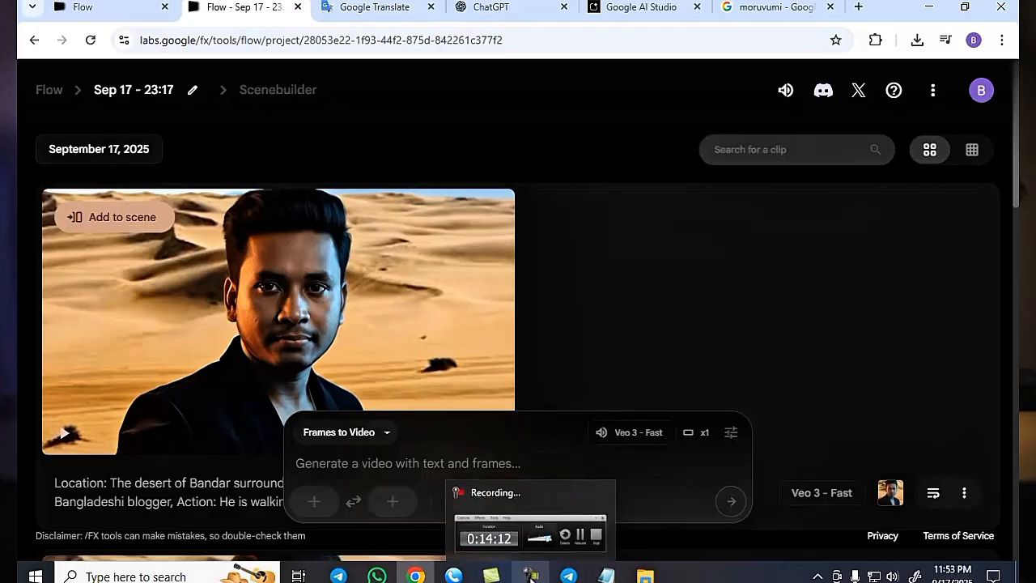
{"action": "left_click", "coordinate": [531, 573]}
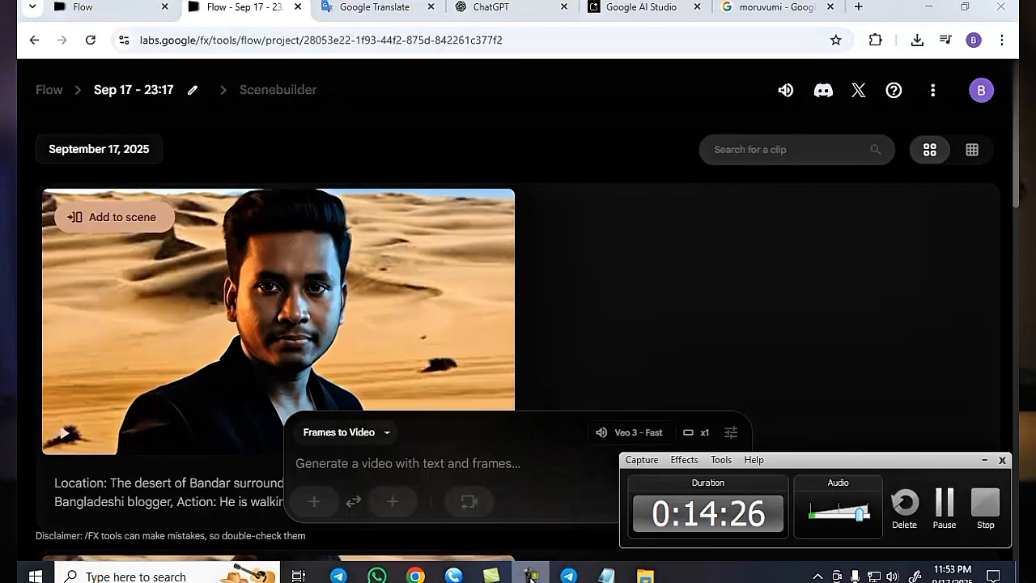
{"action": "left_click", "coordinate": [933, 518]}
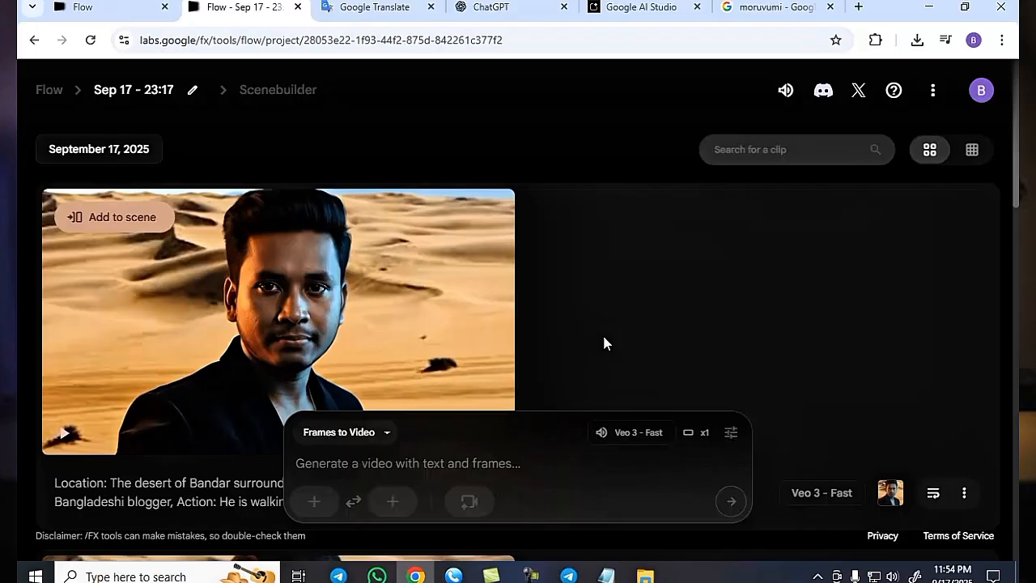
{"action": "mouse_move", "coordinate": [532, 575]}
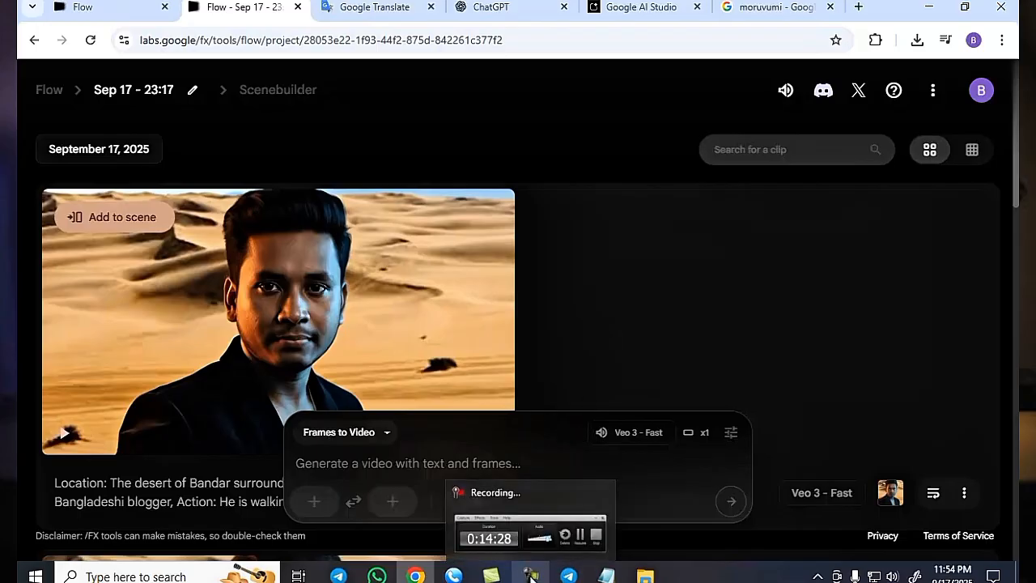
{"action": "left_click", "coordinate": [526, 536]}
{"action": "left_click", "coordinate": [943, 502]}
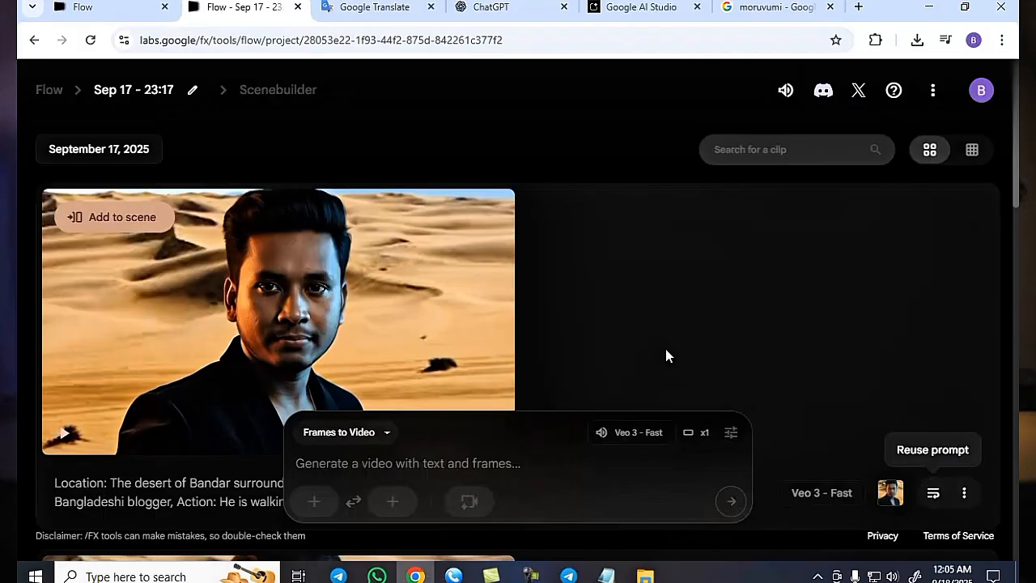
Switch to Google Translate and examine the location and the two character descriptions in the Bengali interview prompt
{"action": "left_click", "coordinate": [364, 8]}
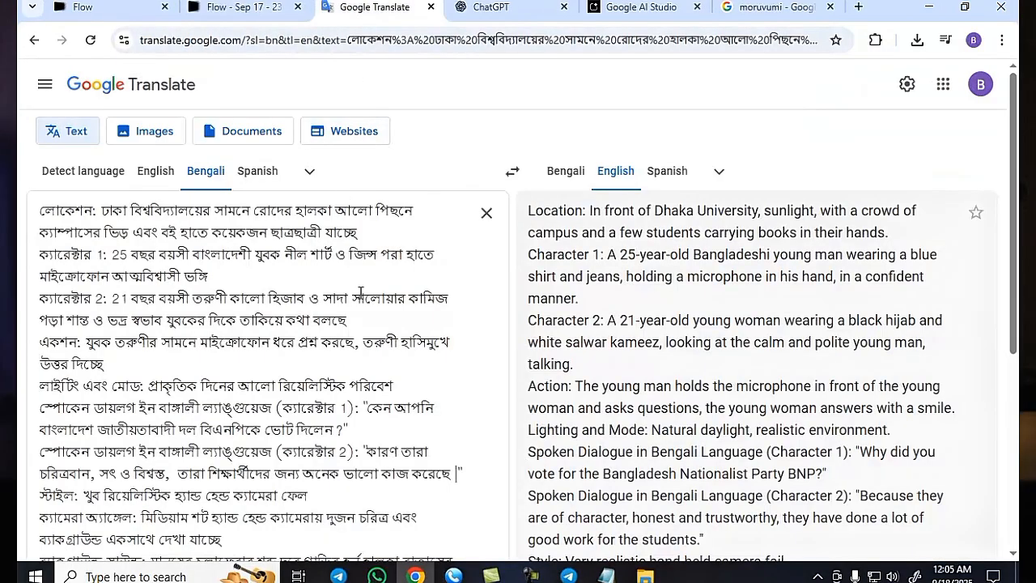
{"action": "scroll", "coordinate": [340, 287], "scroll_direction": "down", "scroll_amount": 1}
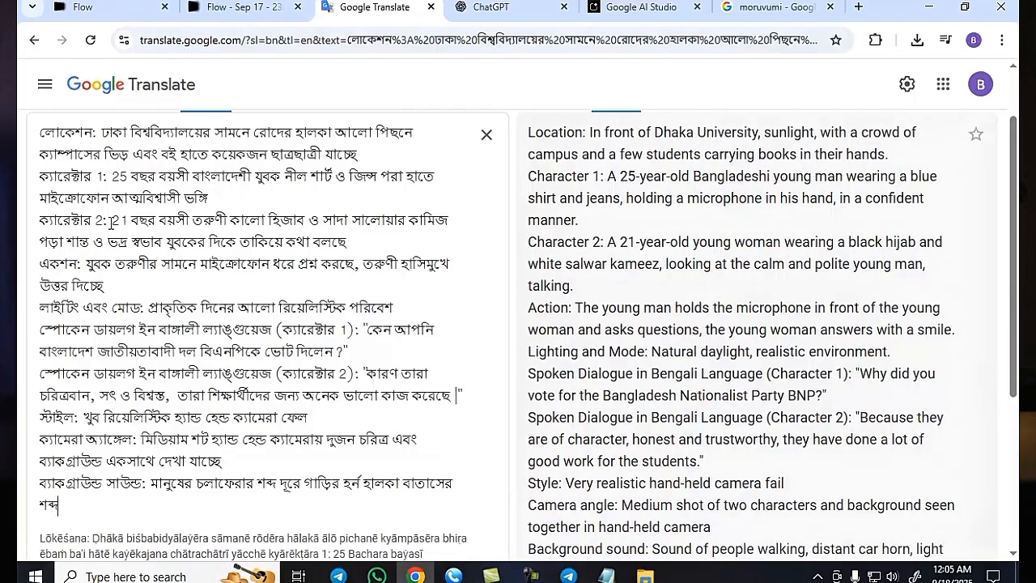
{"action": "scroll", "coordinate": [98, 219], "scroll_direction": "up", "scroll_amount": 1}
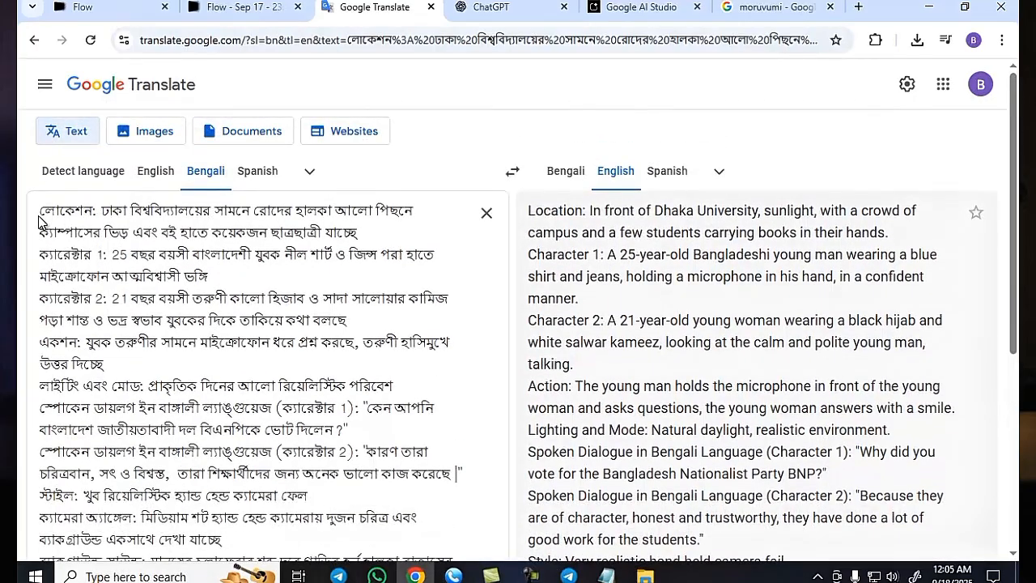
{"action": "scroll", "coordinate": [81, 216], "scroll_direction": "down", "scroll_amount": 4}
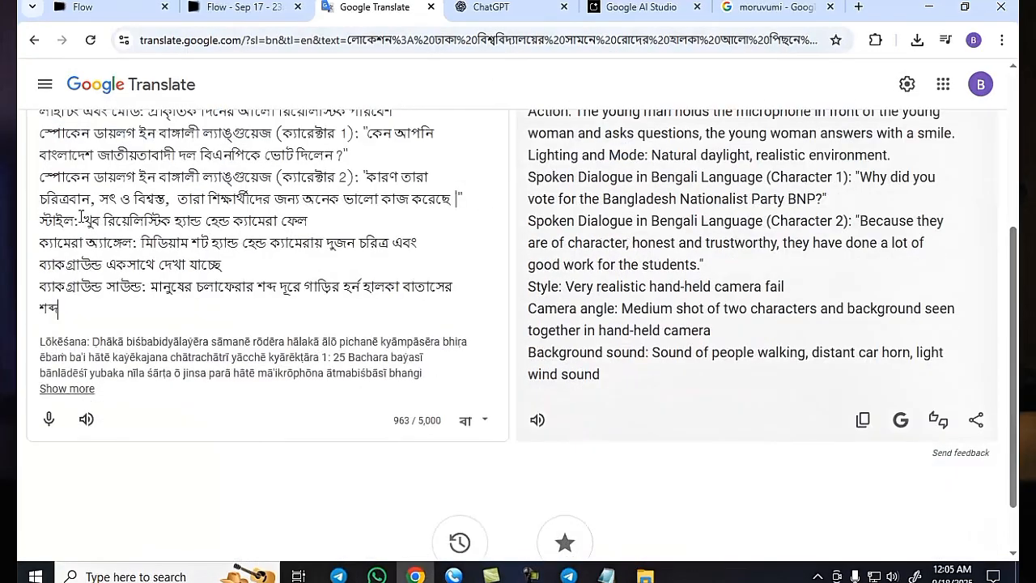
{"action": "scroll", "coordinate": [87, 167], "scroll_direction": "up", "scroll_amount": 4}
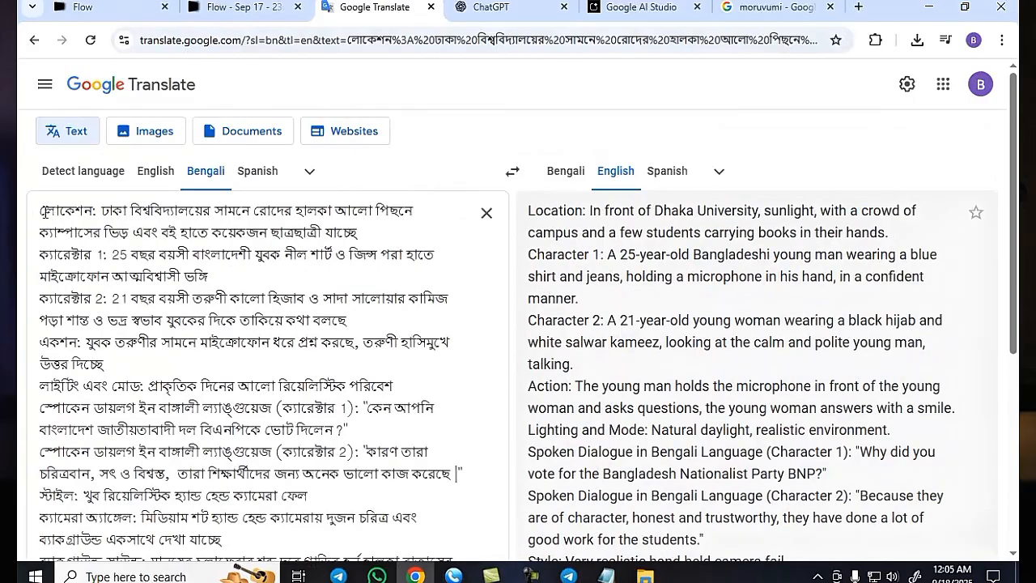
{"action": "left_click_drag", "start_coordinate": [46, 211], "coordinate": [359, 234]}
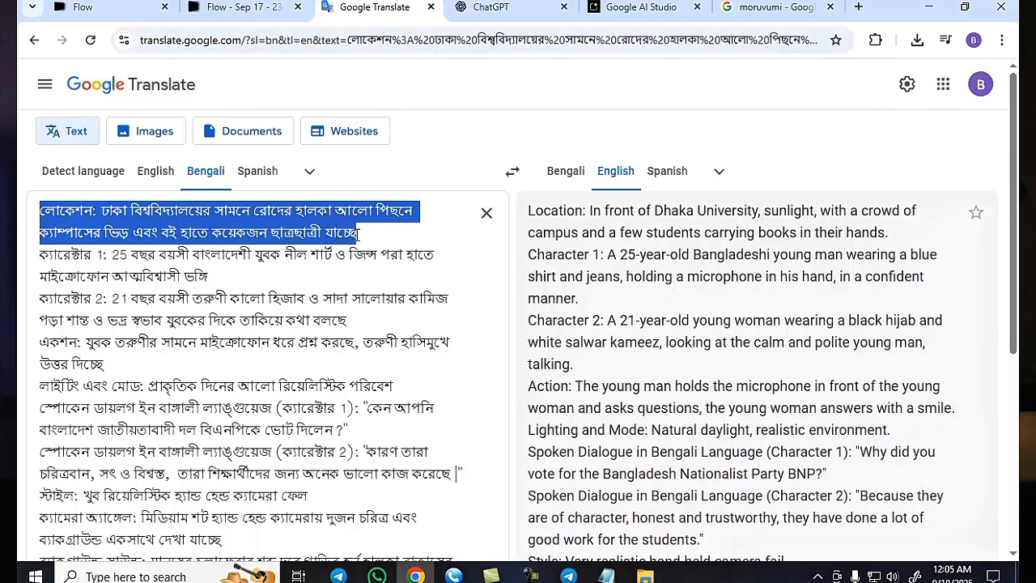
{"action": "left_click", "coordinate": [195, 258]}
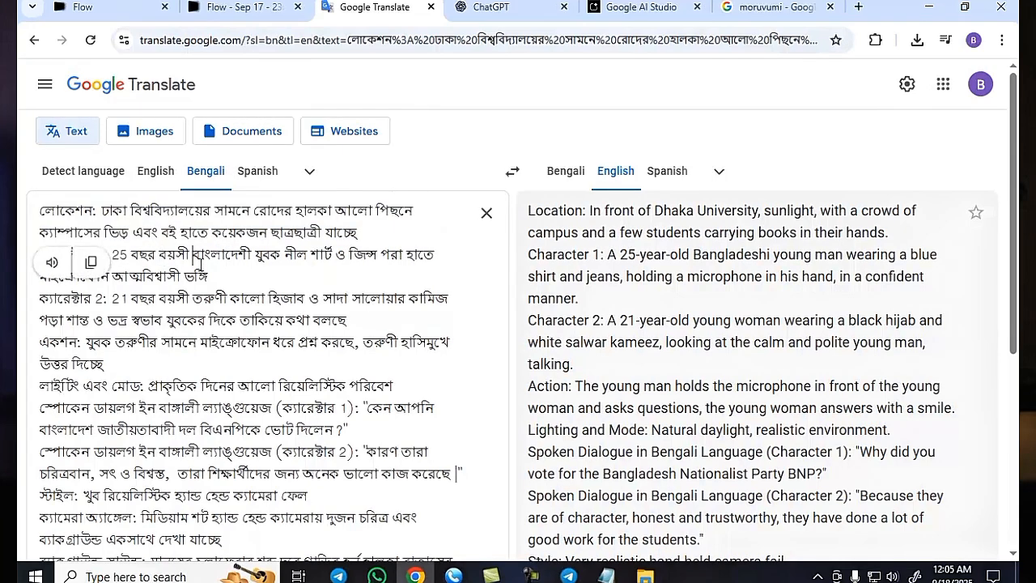
{"action": "left_click_drag", "start_coordinate": [40, 253], "coordinate": [412, 268]}
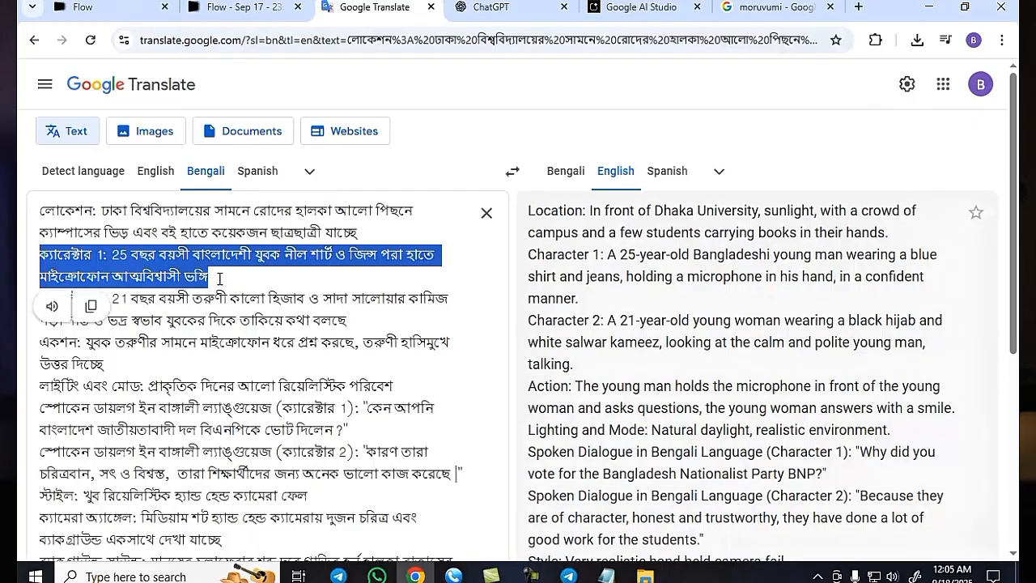
{"action": "scroll", "coordinate": [217, 279], "scroll_direction": "down", "scroll_amount": 1}
{"action": "left_click", "coordinate": [174, 224]}
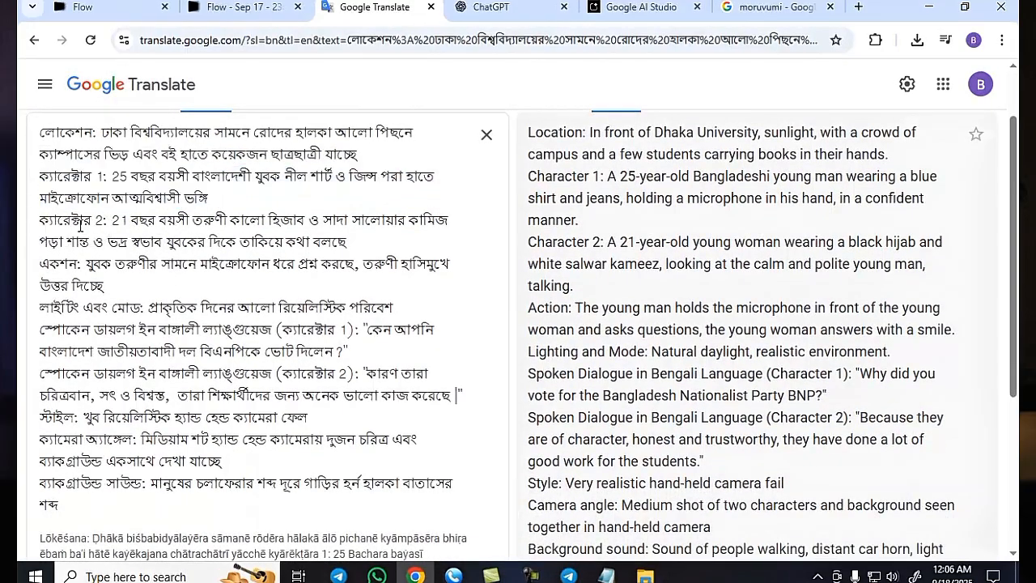
{"action": "left_click_drag", "start_coordinate": [77, 221], "coordinate": [348, 243]}
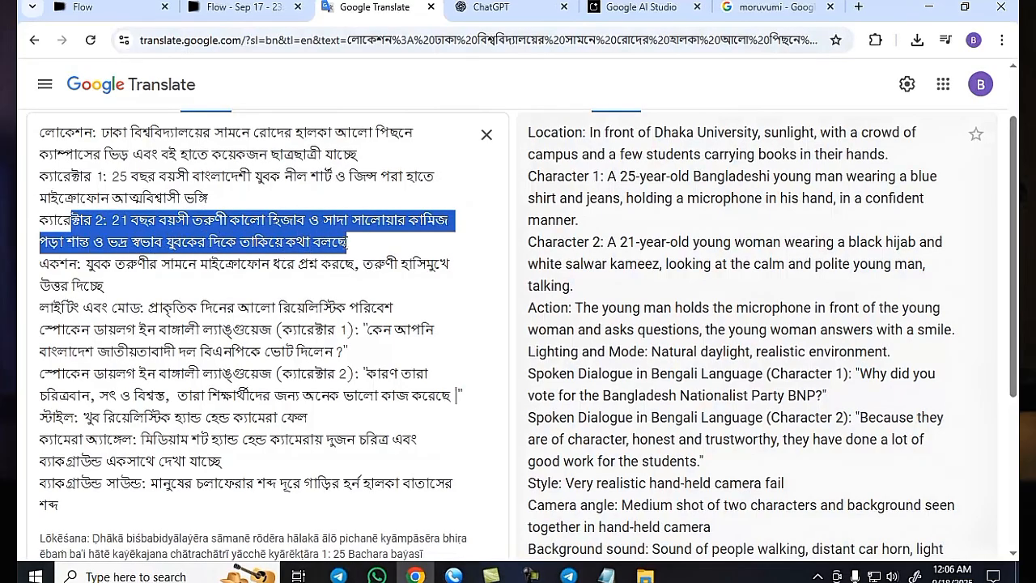
Examine the action, lighting and spoken dialogue lines of the Bengali interview prompt
{"action": "left_click", "coordinate": [85, 271]}
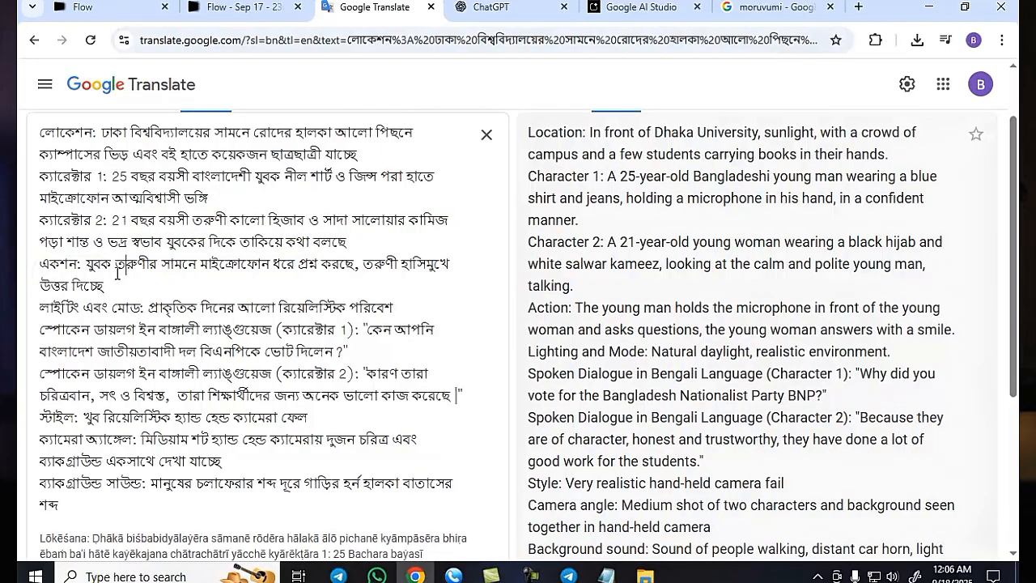
{"action": "left_click_drag", "start_coordinate": [84, 267], "coordinate": [127, 285]}
{"action": "left_click", "coordinate": [91, 315]}
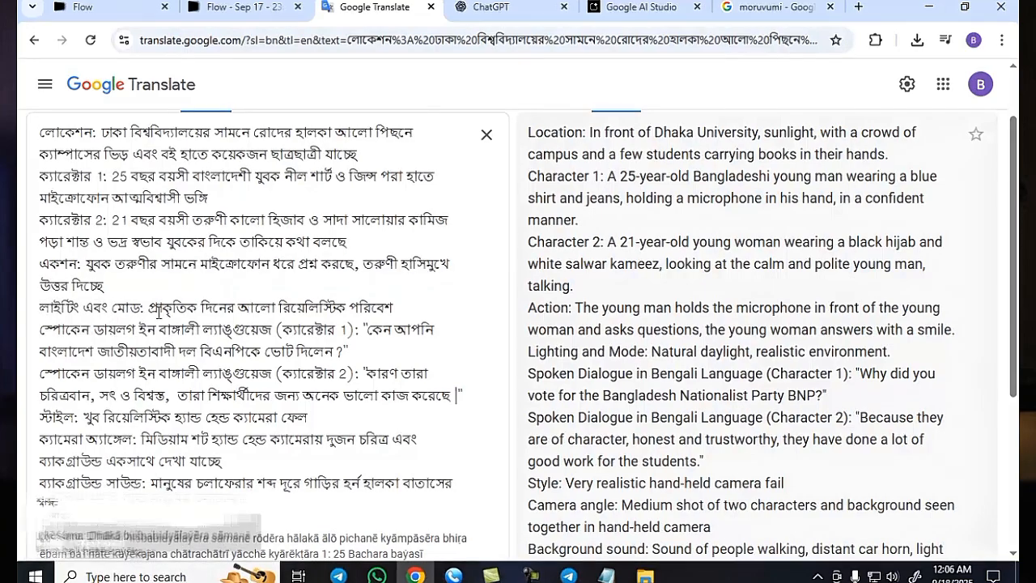
{"action": "left_click_drag", "start_coordinate": [149, 308], "coordinate": [397, 308]}
{"action": "scroll", "coordinate": [327, 322], "scroll_direction": "down", "scroll_amount": 1}
{"action": "left_click", "coordinate": [310, 272]}
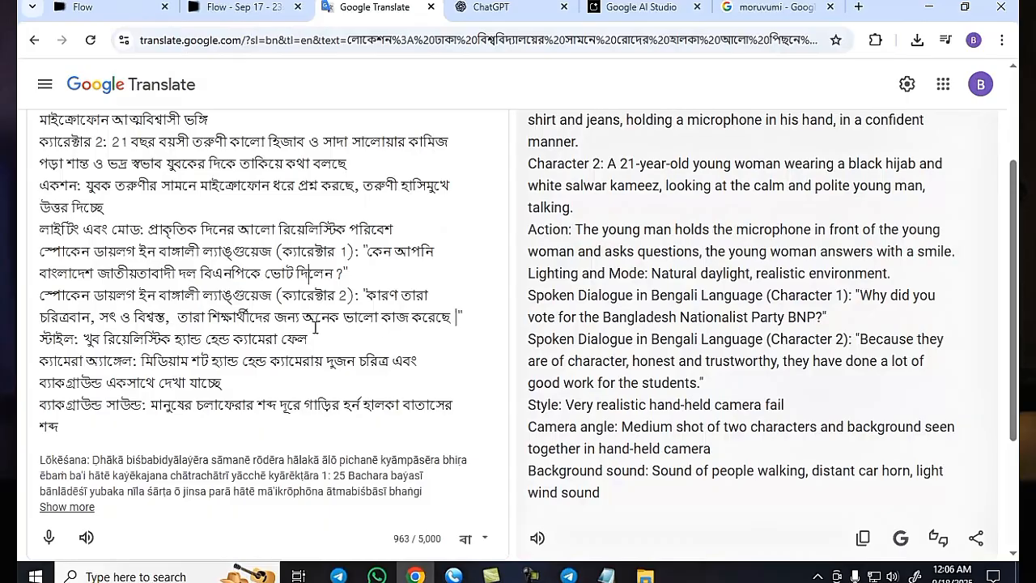
Copy the full English translation of the Dhaka University interview prompt
{"action": "scroll", "coordinate": [315, 327], "scroll_direction": "up", "scroll_amount": 2}
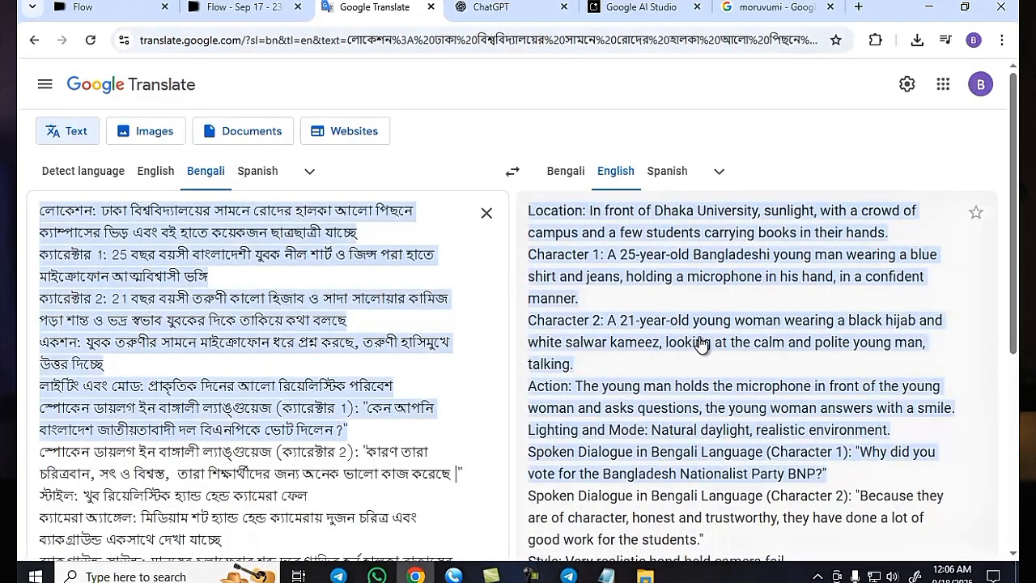
{"action": "scroll", "coordinate": [733, 340], "scroll_direction": "down", "scroll_amount": 1}
{"action": "scroll", "coordinate": [733, 340], "scroll_direction": "down", "scroll_amount": 3}
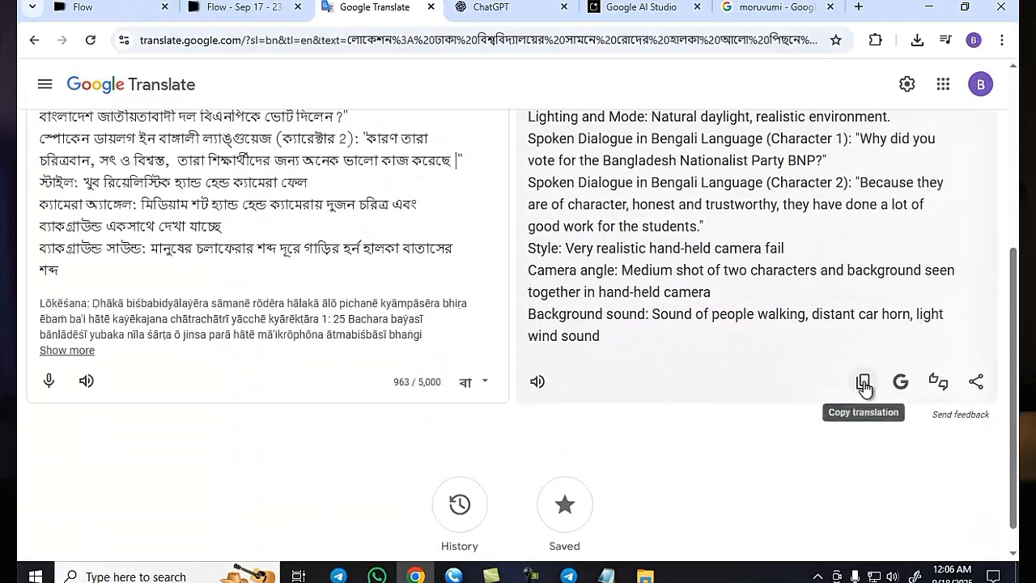
{"action": "left_click", "coordinate": [863, 384]}
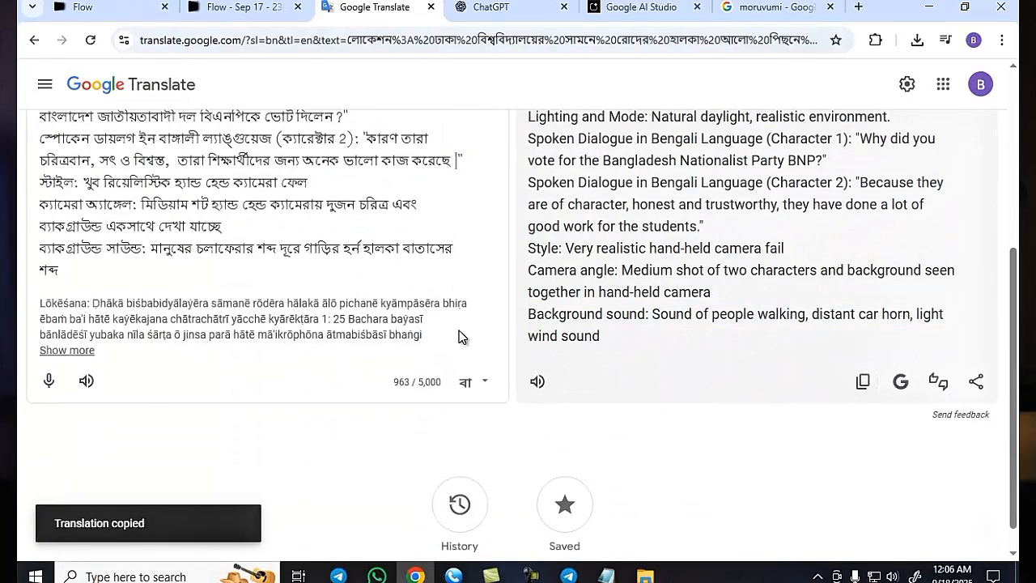
Return to the Flow project, set the generation mode to Text to Video and paste the copied English translation as the prompt
{"action": "left_click", "coordinate": [243, 7]}
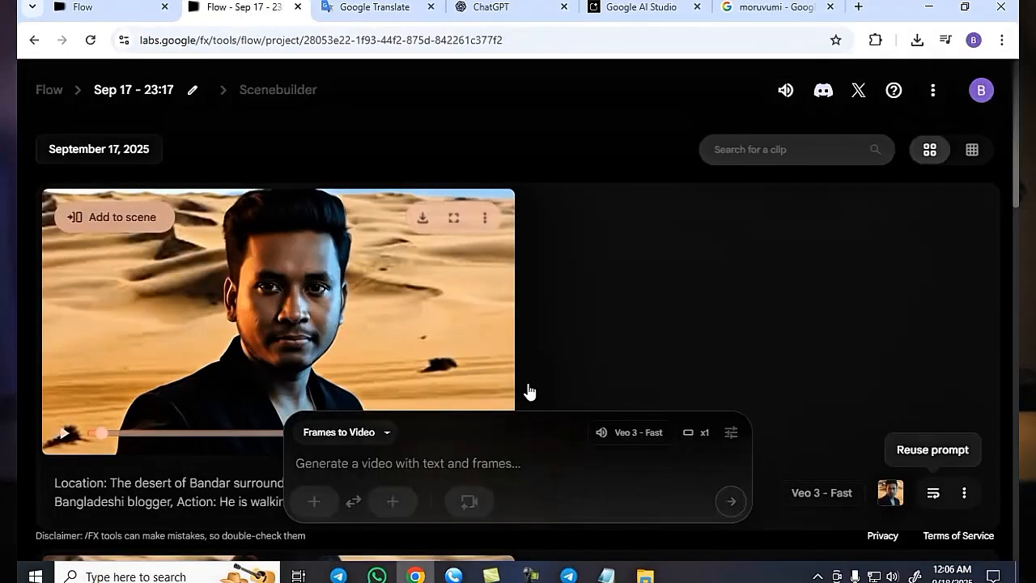
{"action": "left_click", "coordinate": [332, 431]}
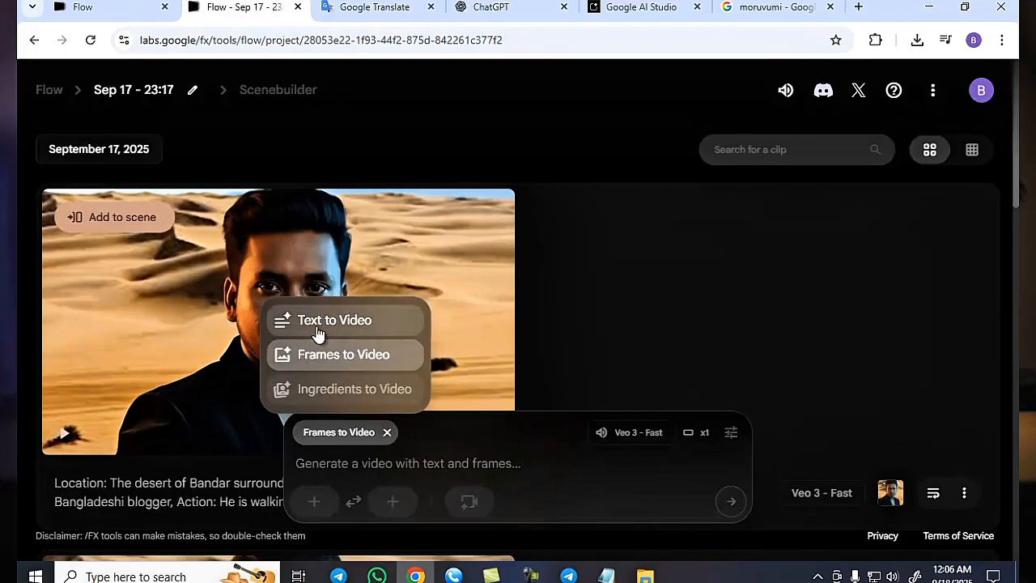
{"action": "left_click", "coordinate": [317, 332]}
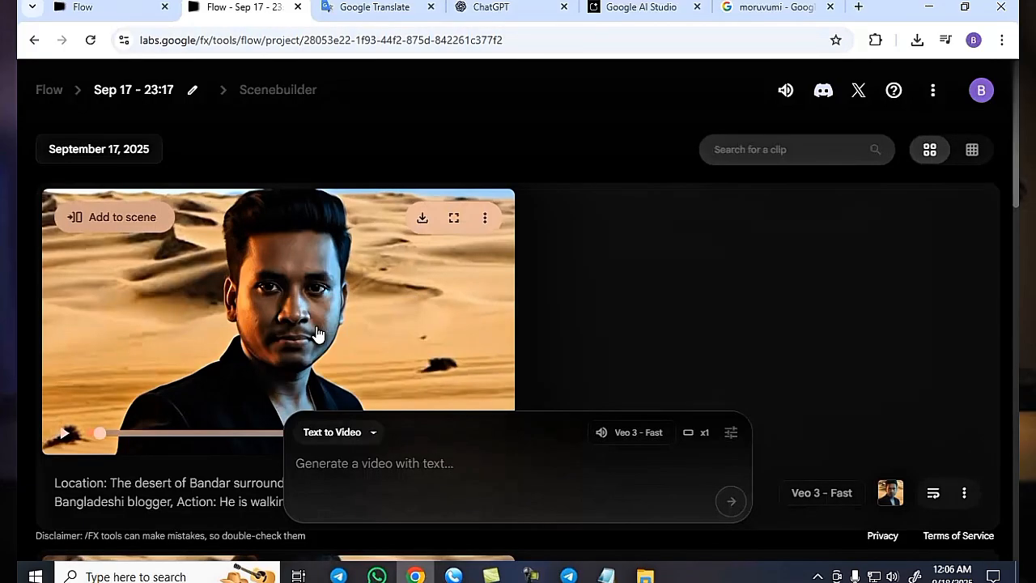
{"action": "right_click", "coordinate": [344, 468]}
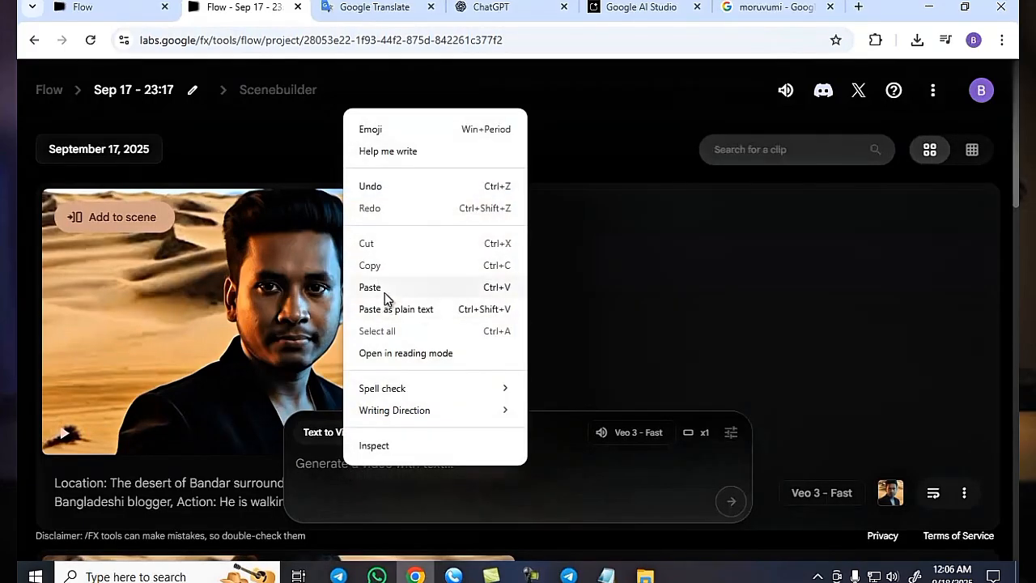
{"action": "left_click", "coordinate": [383, 287]}
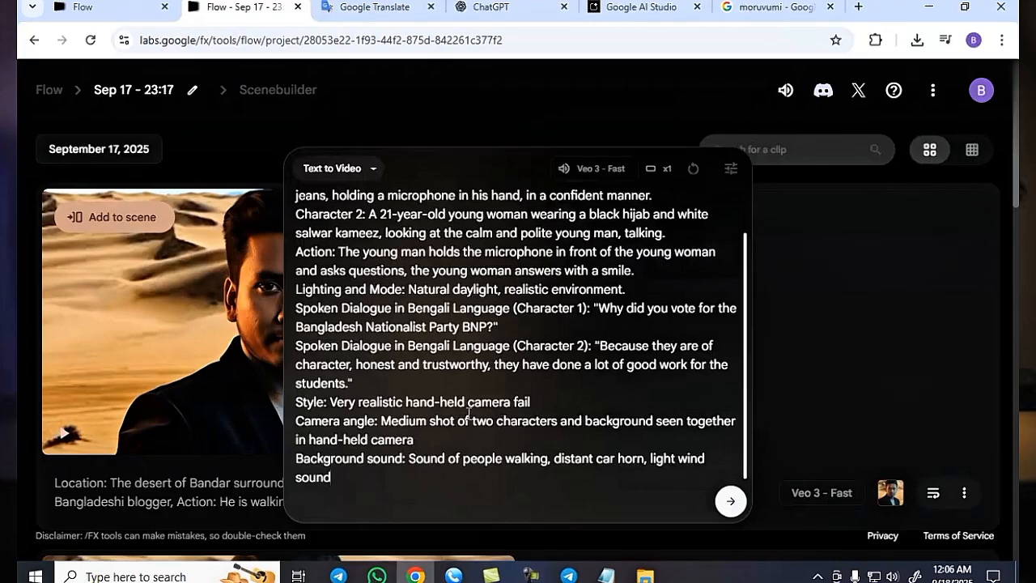
Check the pasted two-character prompt, generate the Dhaka University interview video and dismiss the credits notice
{"action": "scroll", "coordinate": [468, 415], "scroll_direction": "up", "scroll_amount": 2}
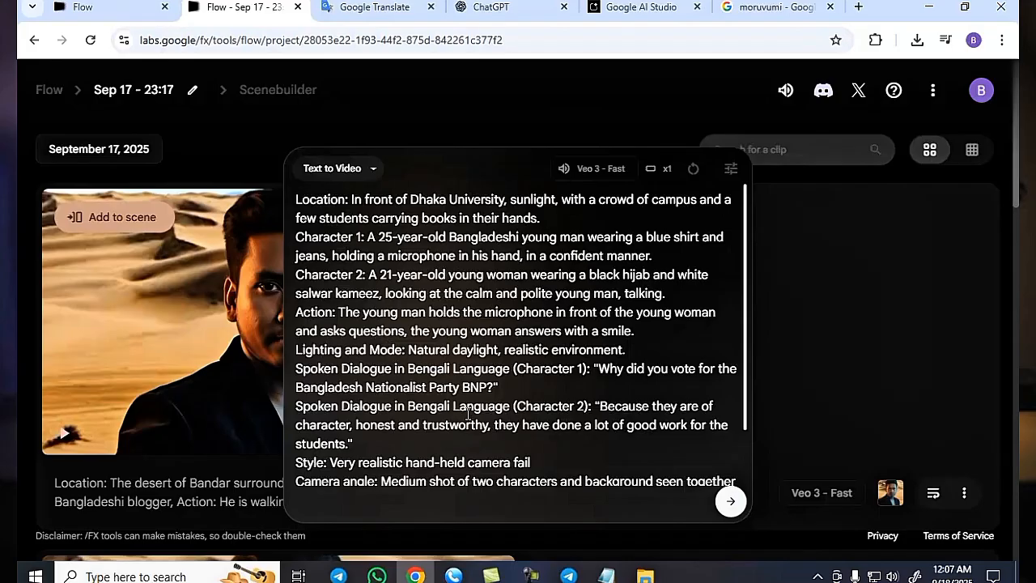
{"action": "scroll", "coordinate": [482, 338], "scroll_direction": "down", "scroll_amount": 2}
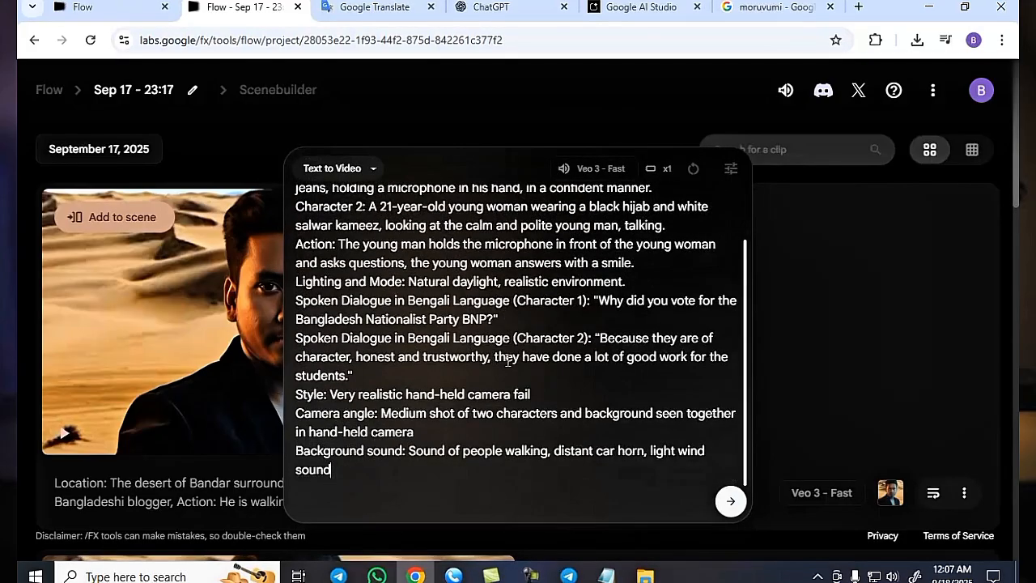
{"action": "left_click", "coordinate": [733, 501]}
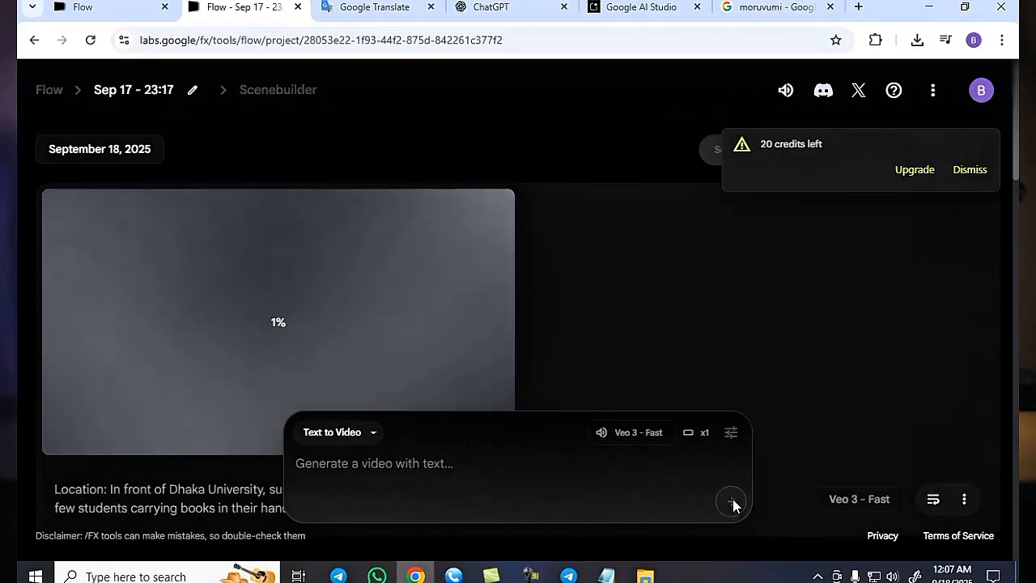
{"action": "left_click", "coordinate": [975, 170]}
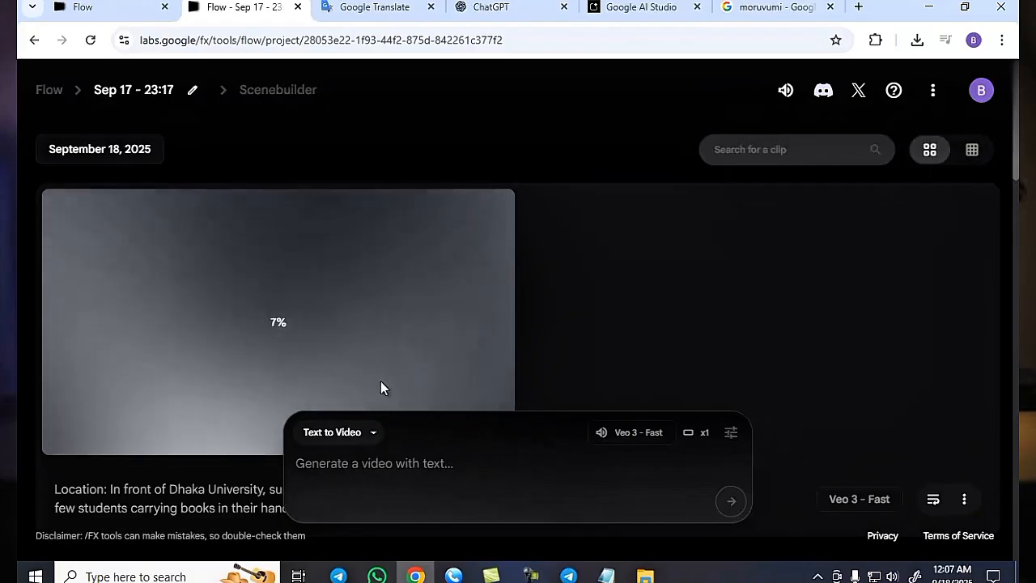
{"action": "left_click", "coordinate": [534, 578]}
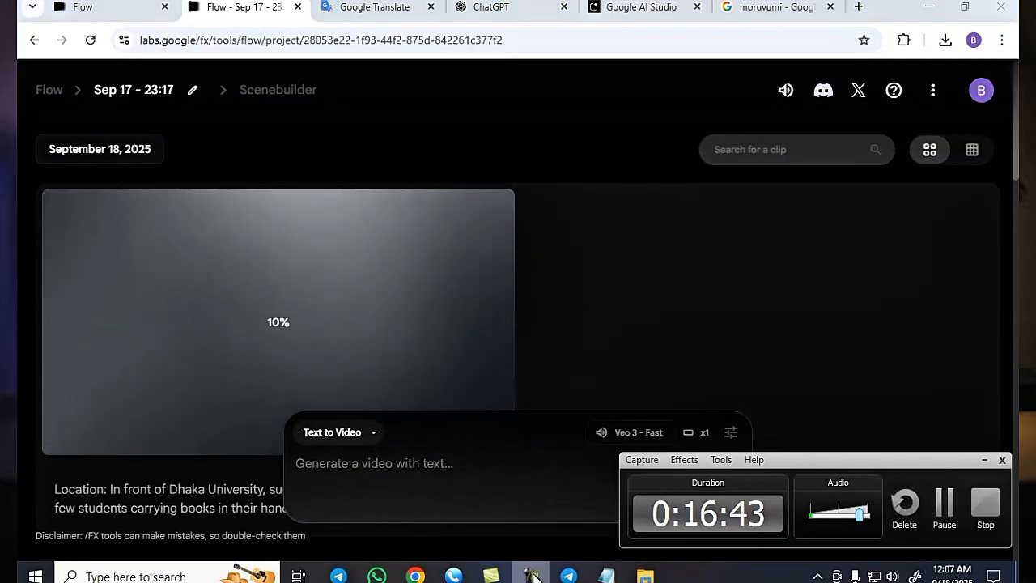
{"action": "left_click", "coordinate": [945, 509]}
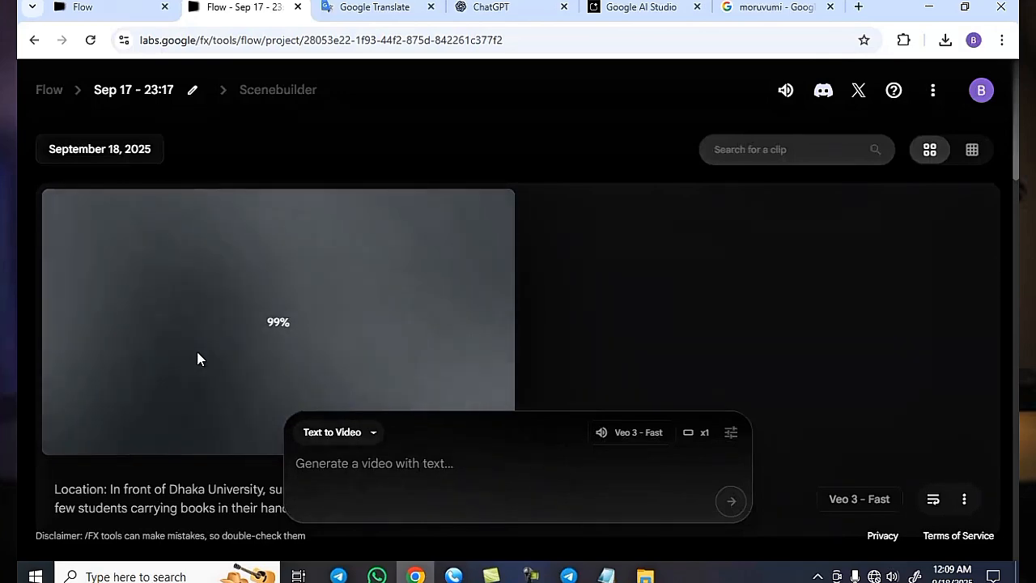
{"action": "scroll", "coordinate": [198, 357], "scroll_direction": "down", "scroll_amount": 3}
{"action": "scroll", "coordinate": [197, 356], "scroll_direction": "up", "scroll_amount": 3}
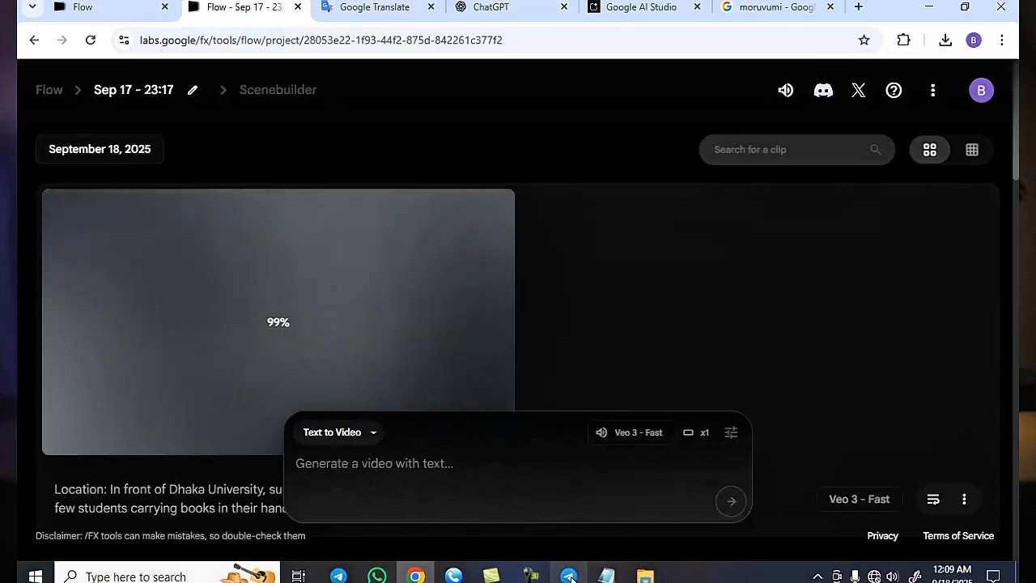
{"action": "left_click", "coordinate": [531, 576]}
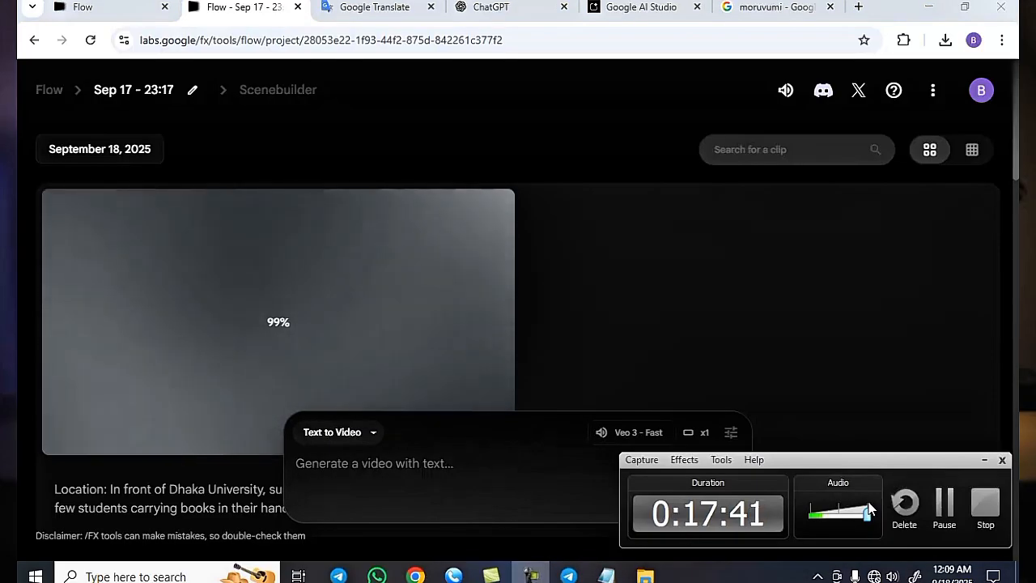
{"action": "left_click", "coordinate": [945, 508]}
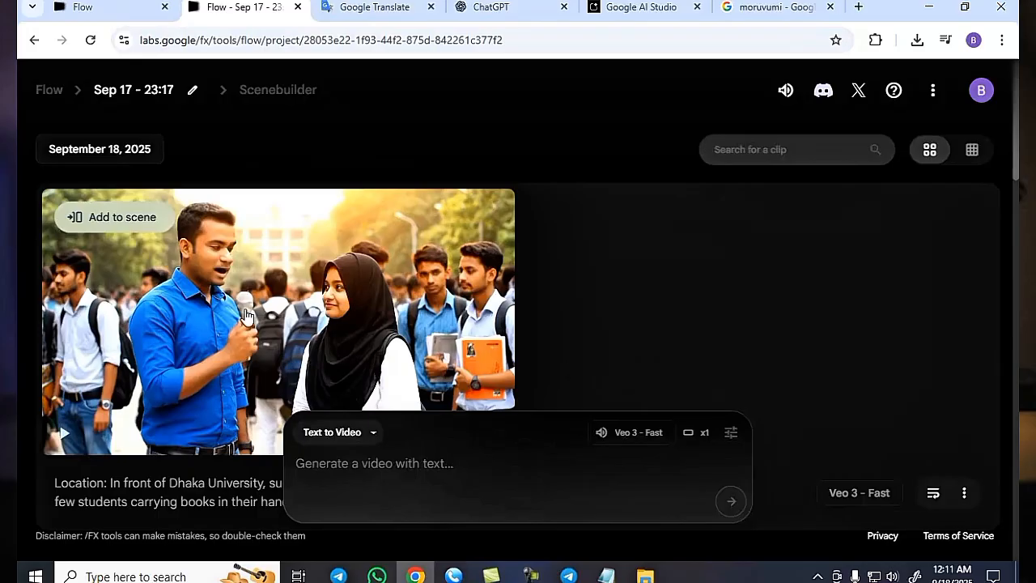
{"action": "mouse_move", "coordinate": [118, 287]}
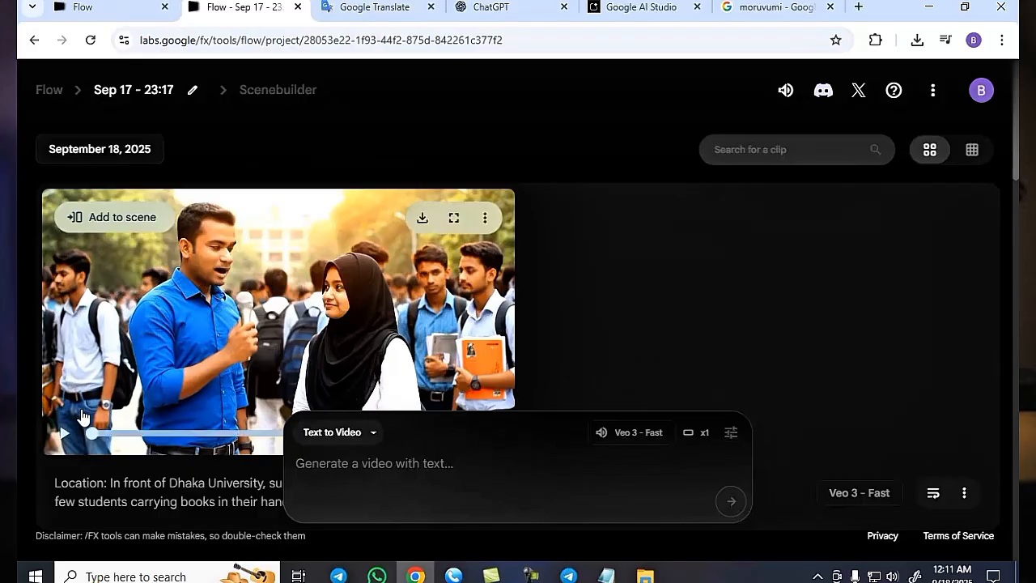
Play the generated Dhaka University interview video to check its Bengali dialogue
{"action": "left_click", "coordinate": [66, 436]}
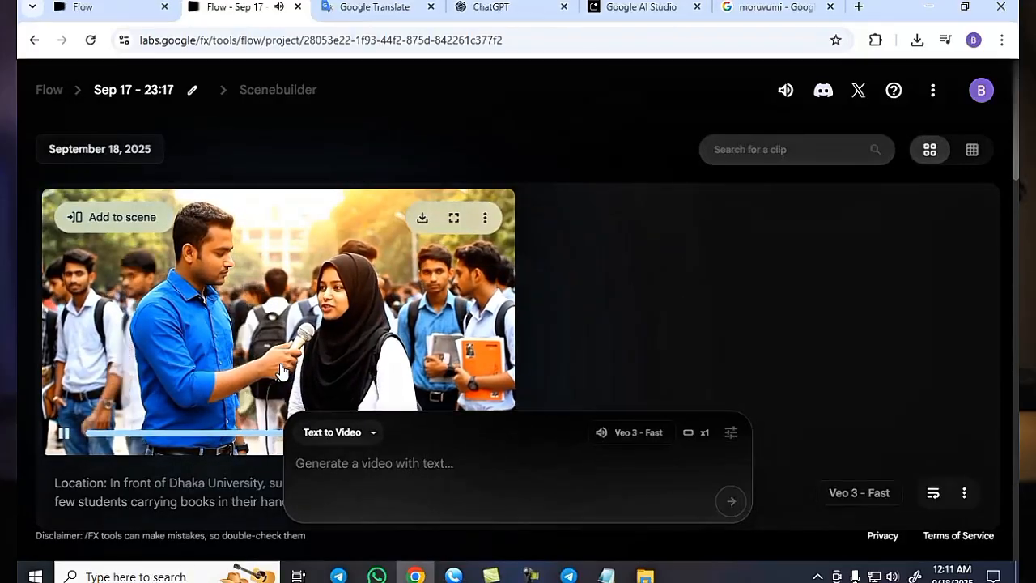
{"action": "left_click", "coordinate": [61, 438]}
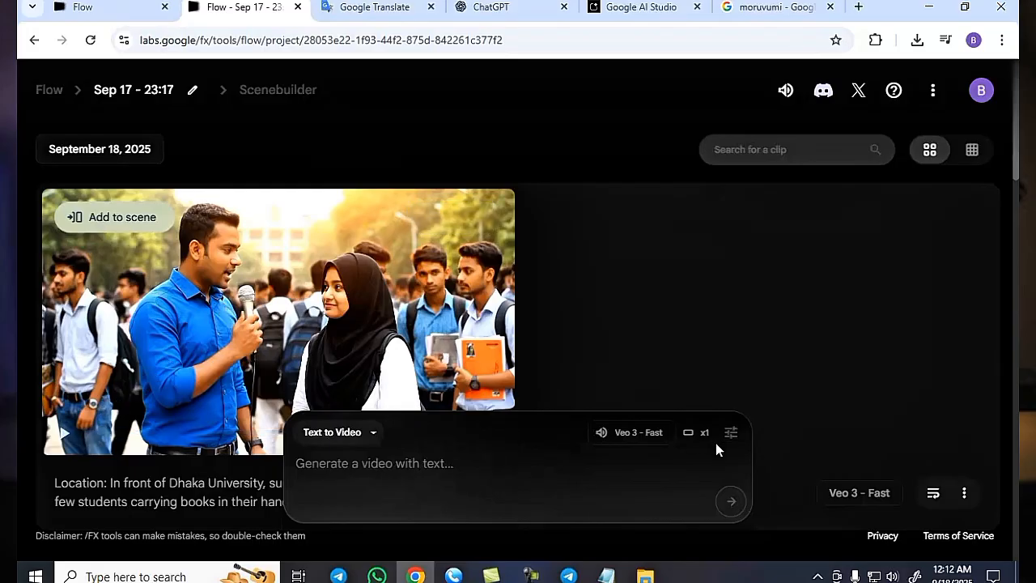
{"action": "left_click", "coordinate": [536, 577]}
{"action": "left_click", "coordinate": [944, 501]}
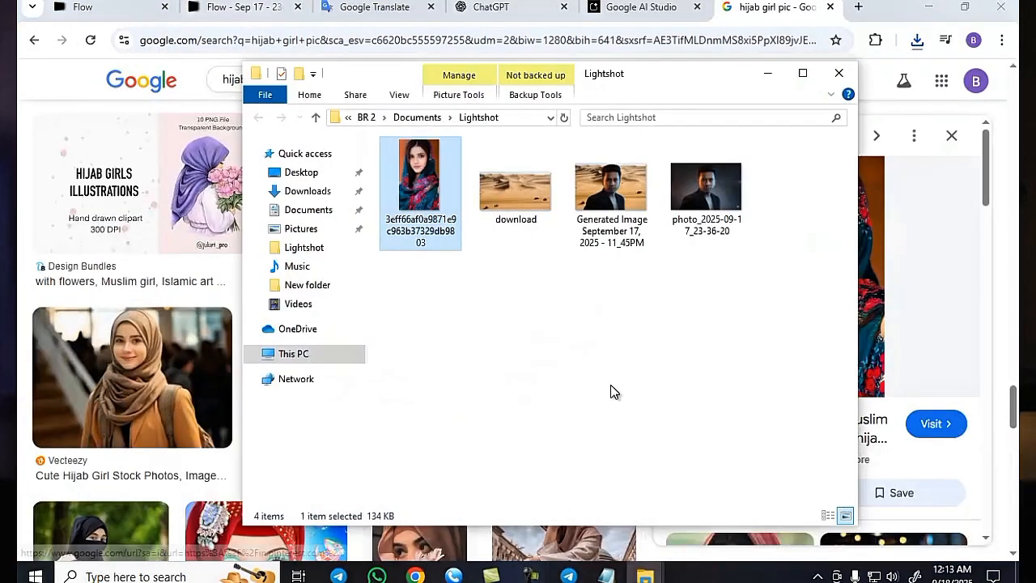
View the hijab girl picture and the photo_2025-09-17_23-36-20 portrait in the Lightshot folder
{"action": "double_click", "coordinate": [422, 197]}
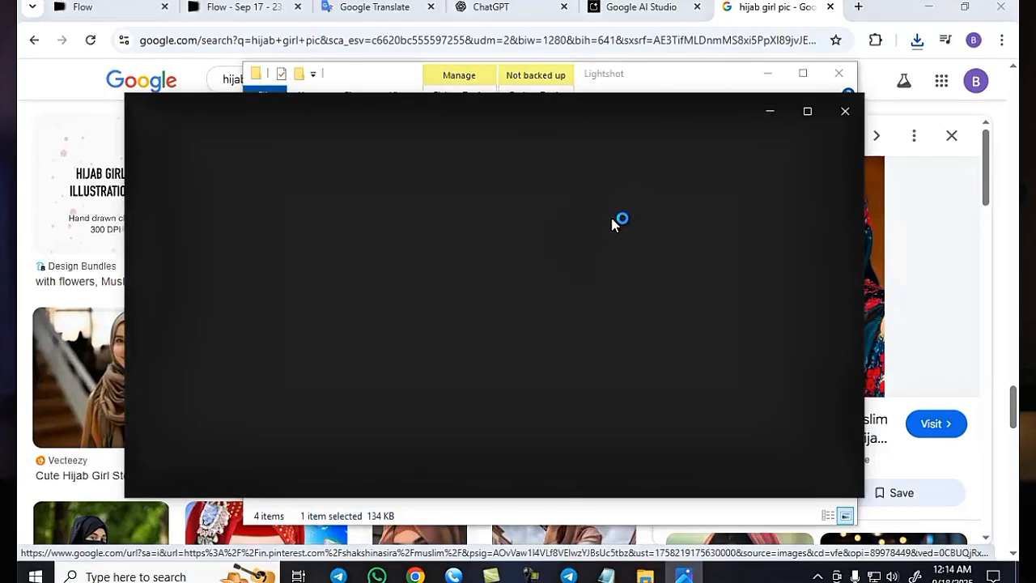
{"action": "left_click", "coordinate": [845, 111]}
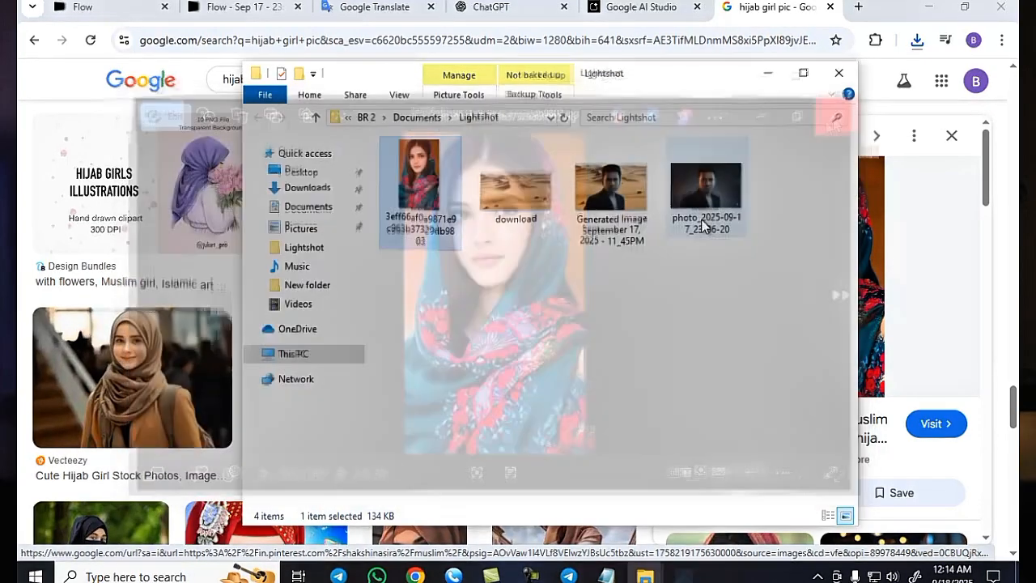
{"action": "left_click", "coordinate": [619, 191]}
{"action": "double_click", "coordinate": [682, 195]}
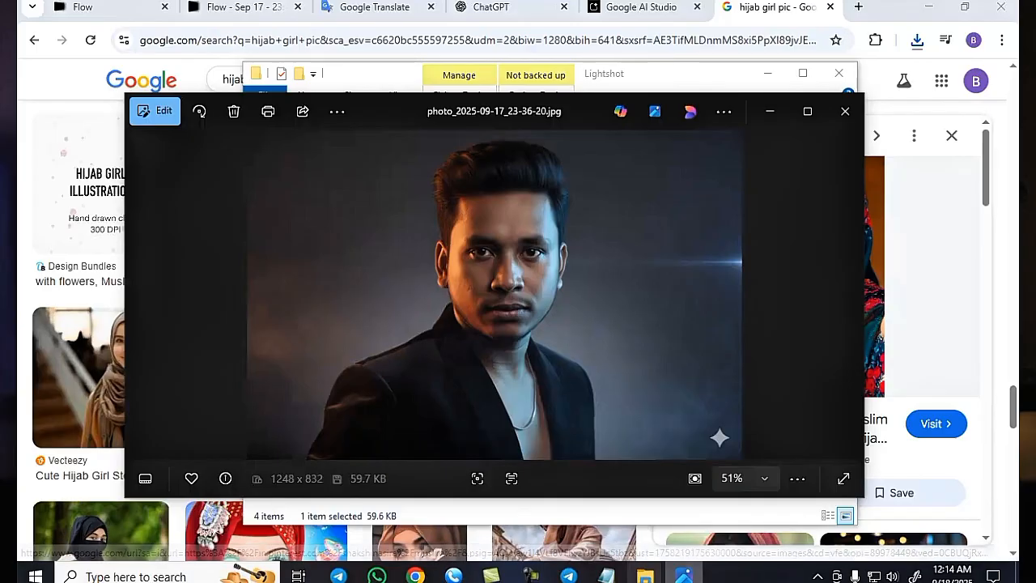
{"action": "mouse_move", "coordinate": [569, 575]}
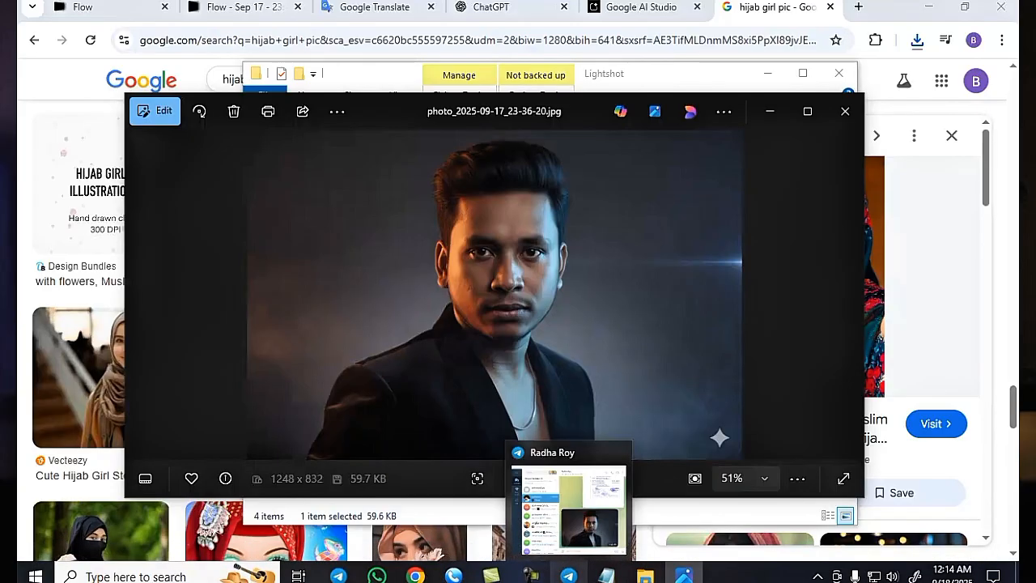
{"action": "left_click", "coordinate": [530, 574]}
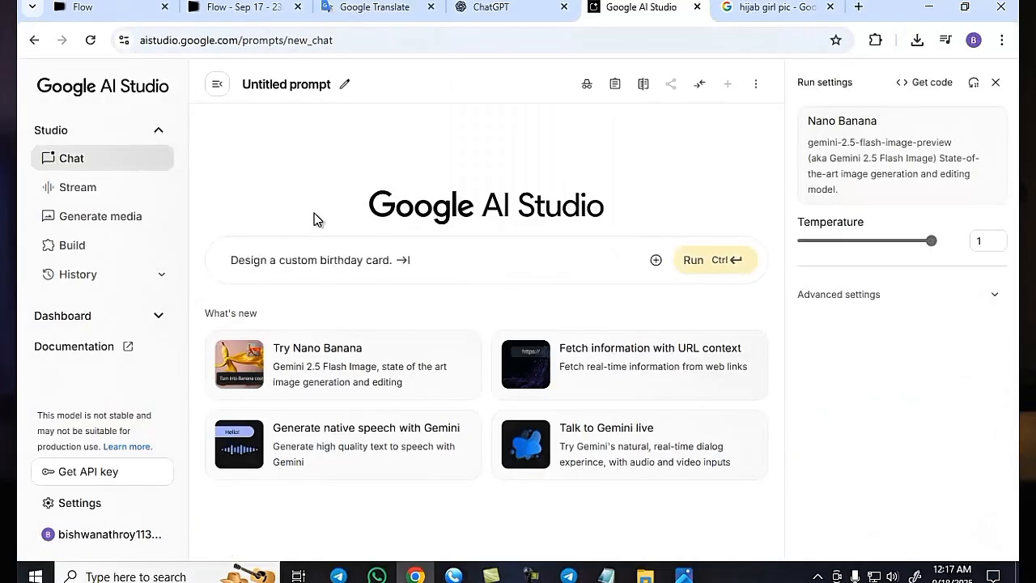
Attach photo_2025-09-17_23-36-20 and the hijab girl picture to the Google AI Studio Nano Banana prompt, and remove the girl's picture
{"action": "left_click", "coordinate": [655, 262]}
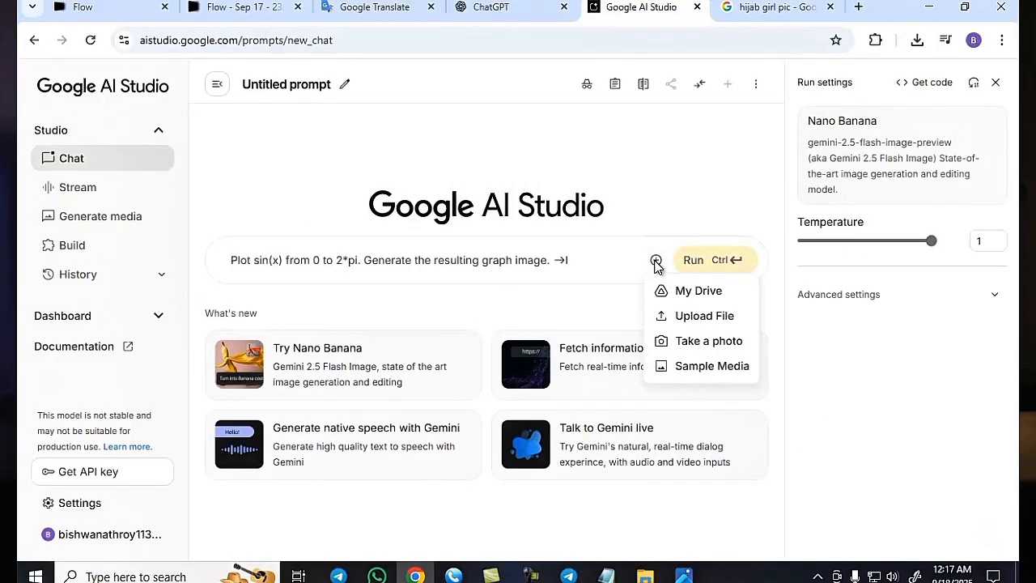
{"action": "left_click", "coordinate": [701, 317]}
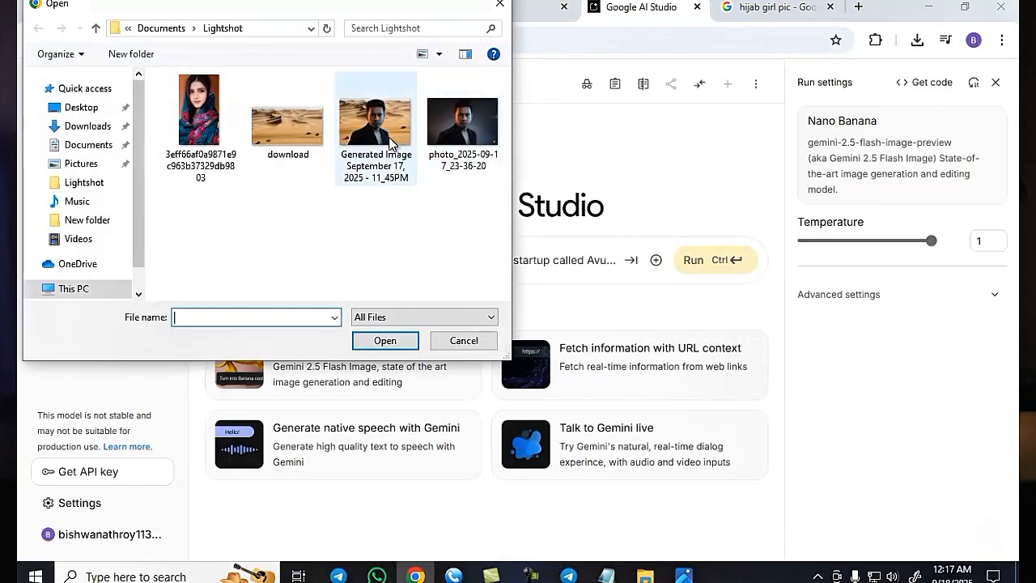
{"action": "left_click", "coordinate": [462, 125]}
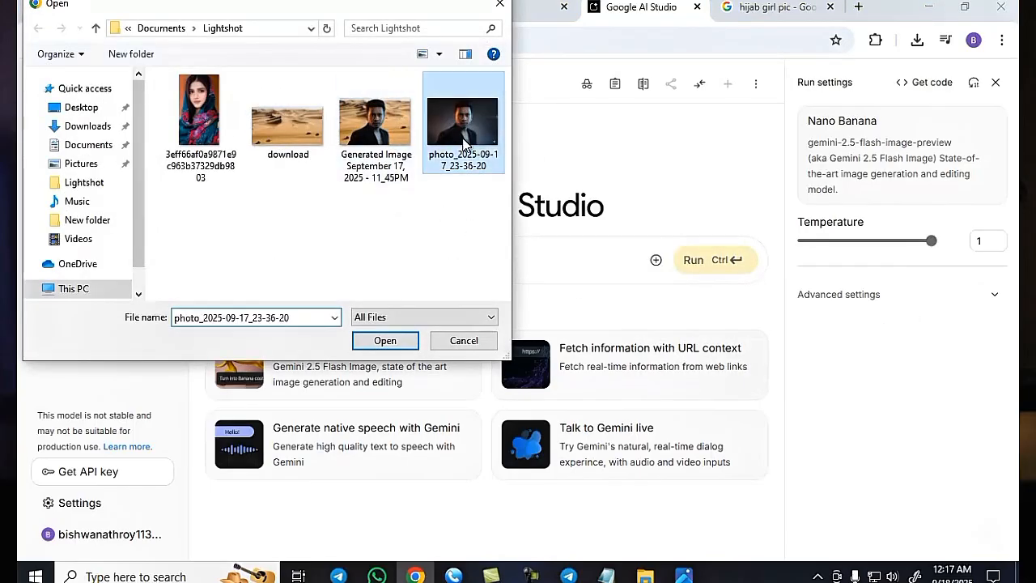
{"action": "left_click", "coordinate": [207, 140], "text": "ctrl"}
{"action": "left_click", "coordinate": [388, 340]}
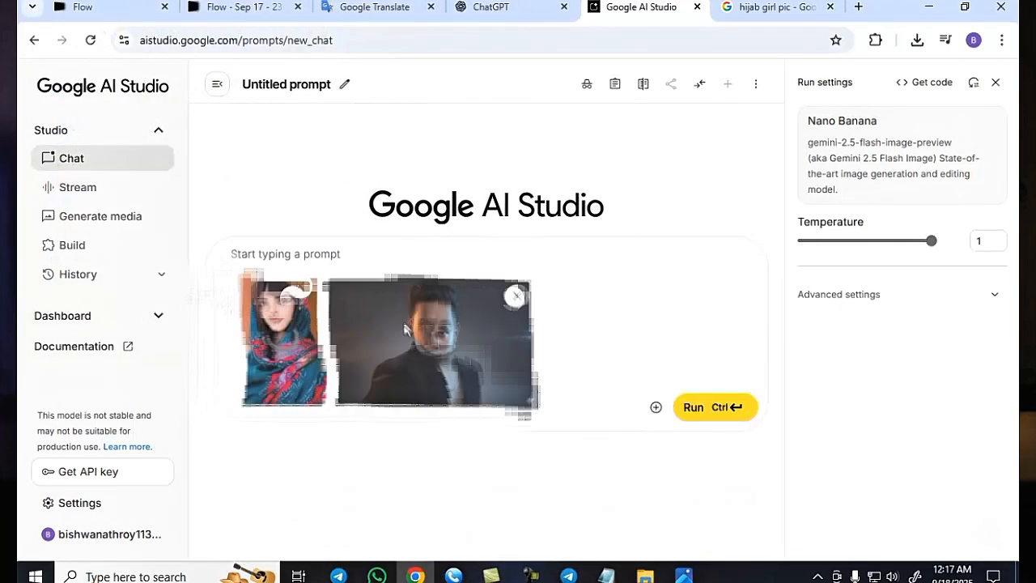
{"action": "left_click", "coordinate": [292, 299]}
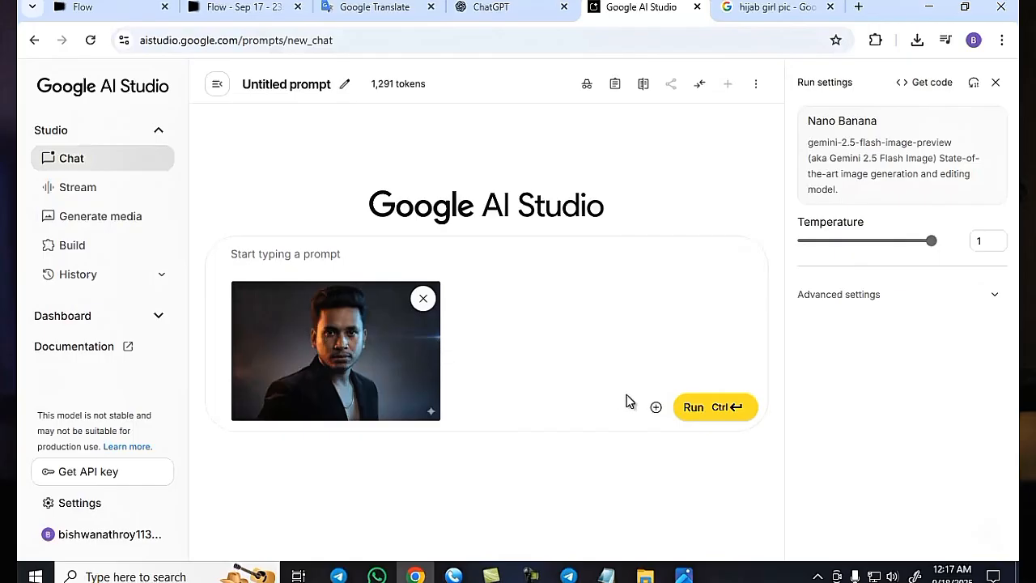
Attach the hijab girl picture from the Lightshot folder as the second image, after the man's portrait
{"action": "left_click", "coordinate": [655, 408]}
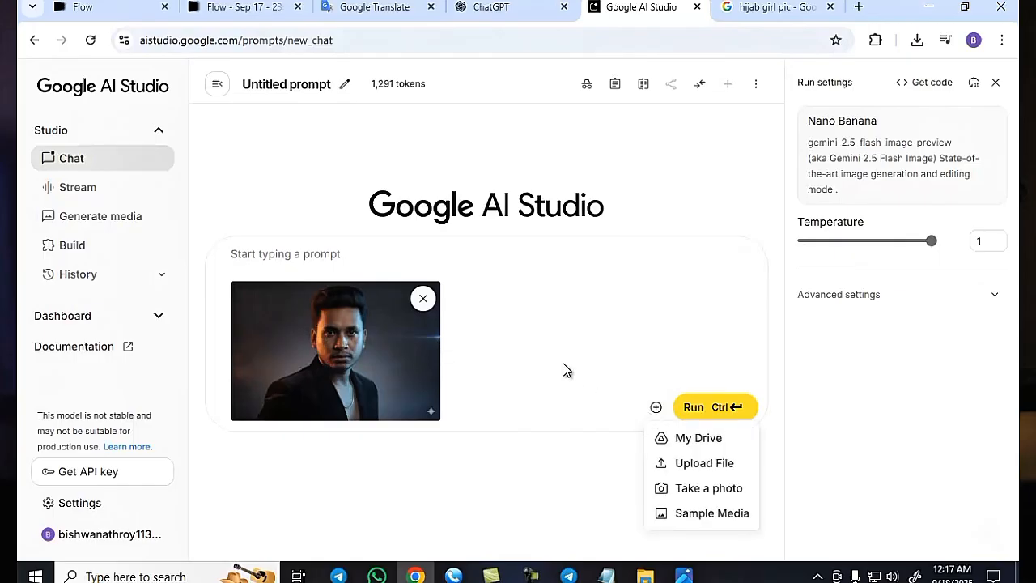
{"action": "left_click", "coordinate": [719, 469]}
{"action": "left_click", "coordinate": [199, 117]}
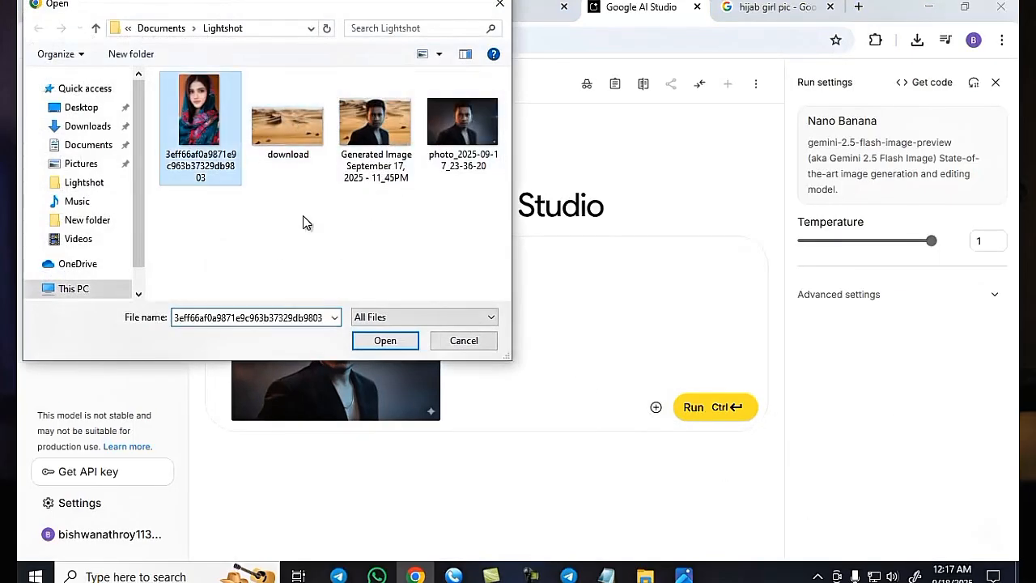
{"action": "left_click", "coordinate": [384, 340]}
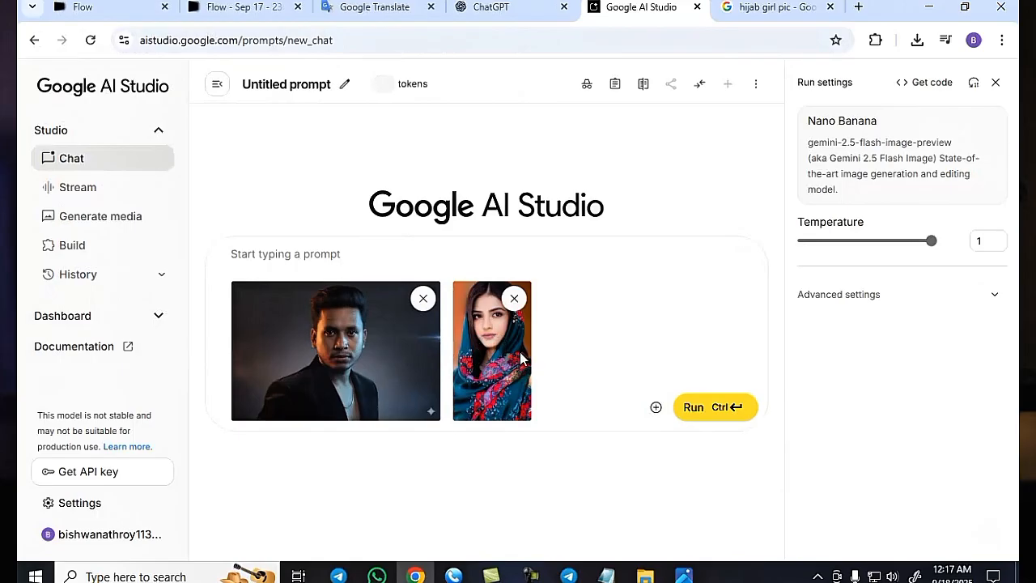
Paste the Bengali prompt for a daylight Dhaka University campus interview between the two people, add a comma after নিচ্ছে and run it
{"action": "right_click", "coordinate": [282, 257]}
{"action": "left_click", "coordinate": [331, 384]}
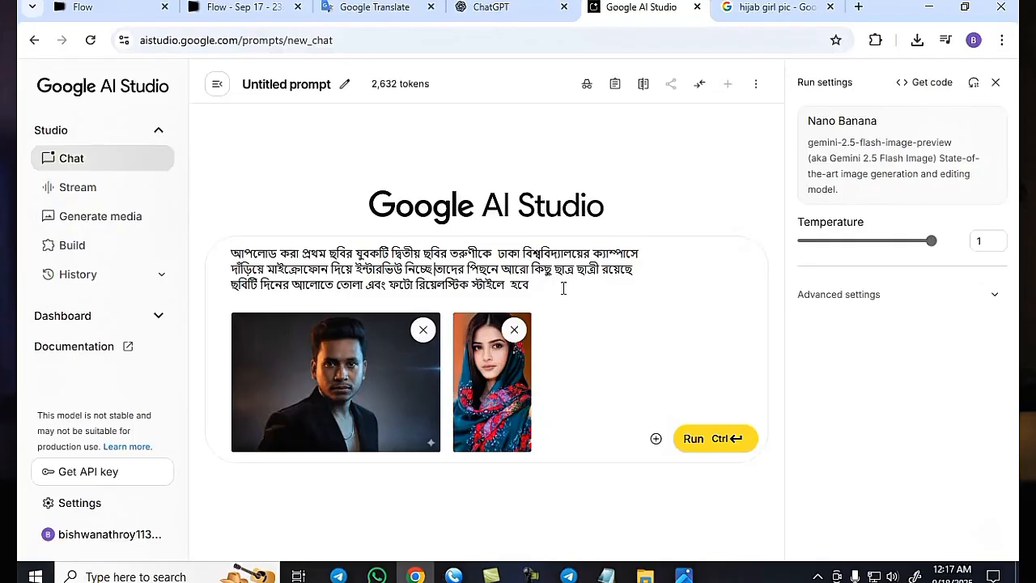
{"action": "type", "text": ","}
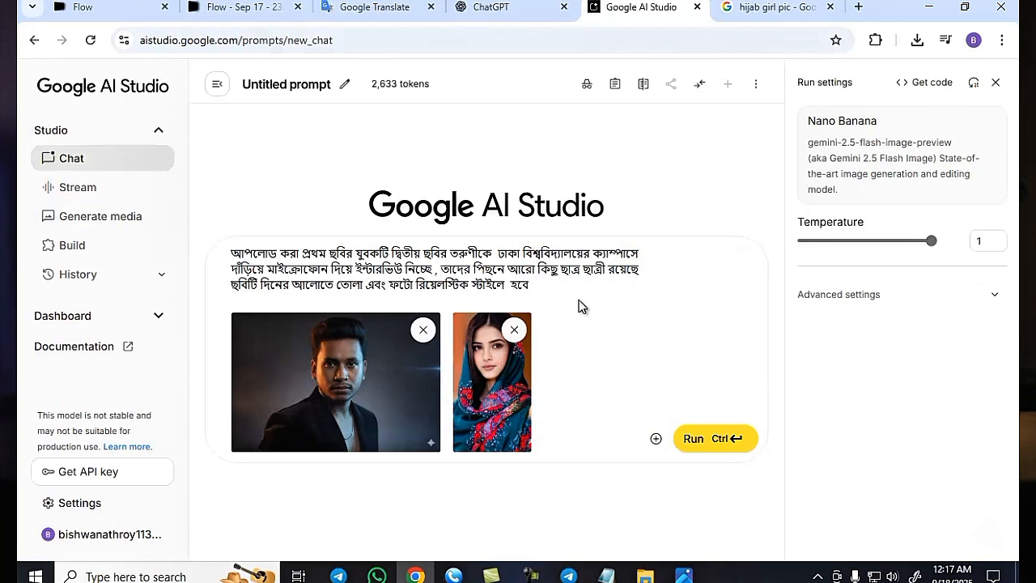
{"action": "left_click", "coordinate": [714, 450]}
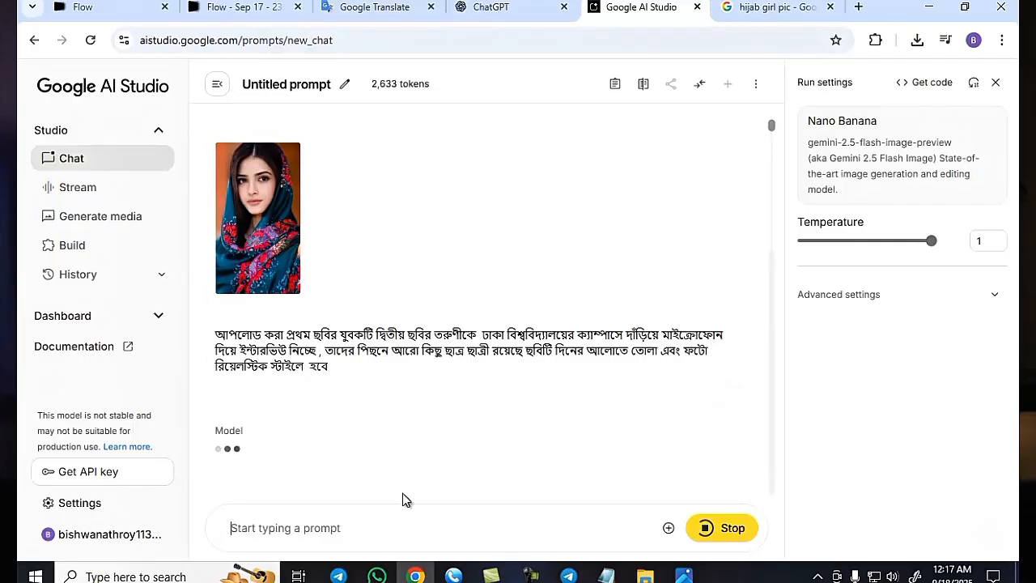
{"action": "left_click", "coordinate": [530, 575]}
{"action": "left_click", "coordinate": [910, 507]}
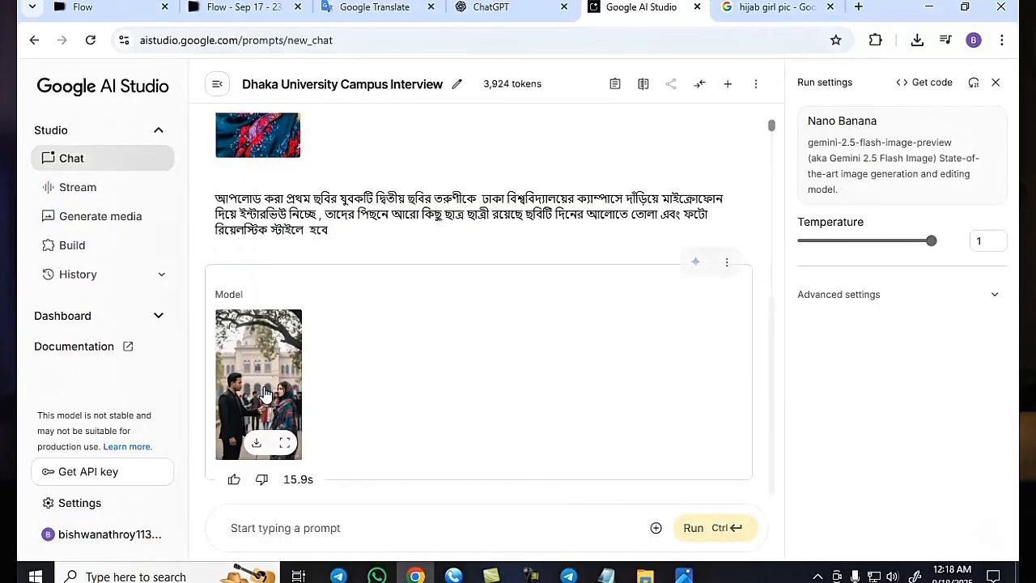
Enlarge and download the generated campus interview image, and move the file from Downloads to the Lightshot folder
{"action": "left_click", "coordinate": [267, 394]}
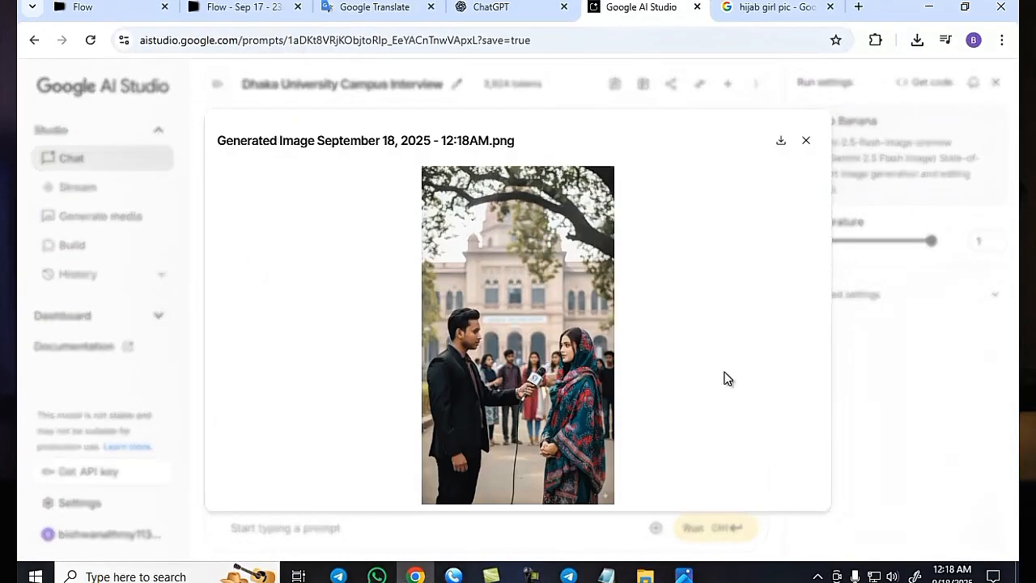
{"action": "left_click", "coordinate": [781, 140]}
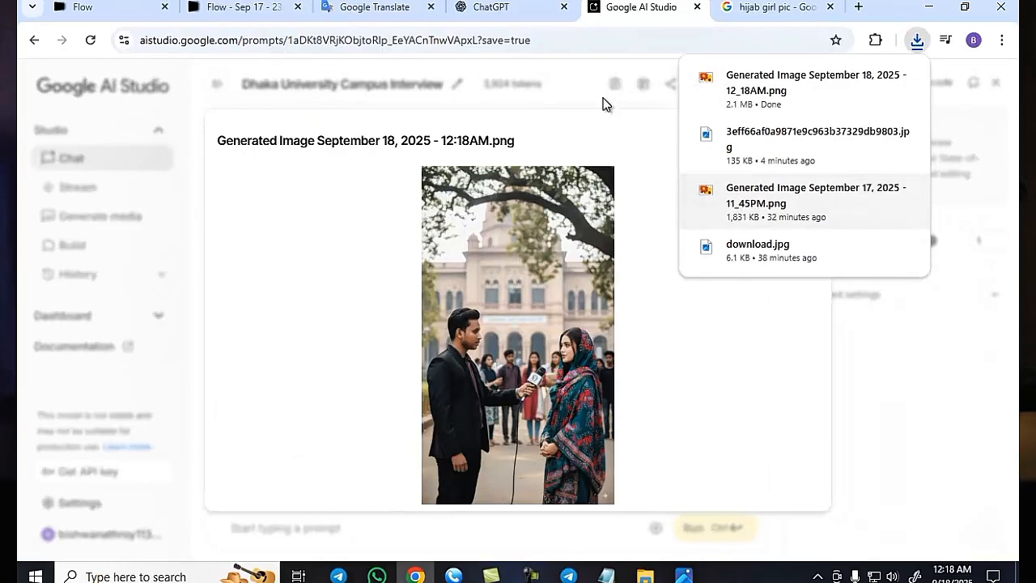
{"action": "left_click", "coordinate": [875, 81]}
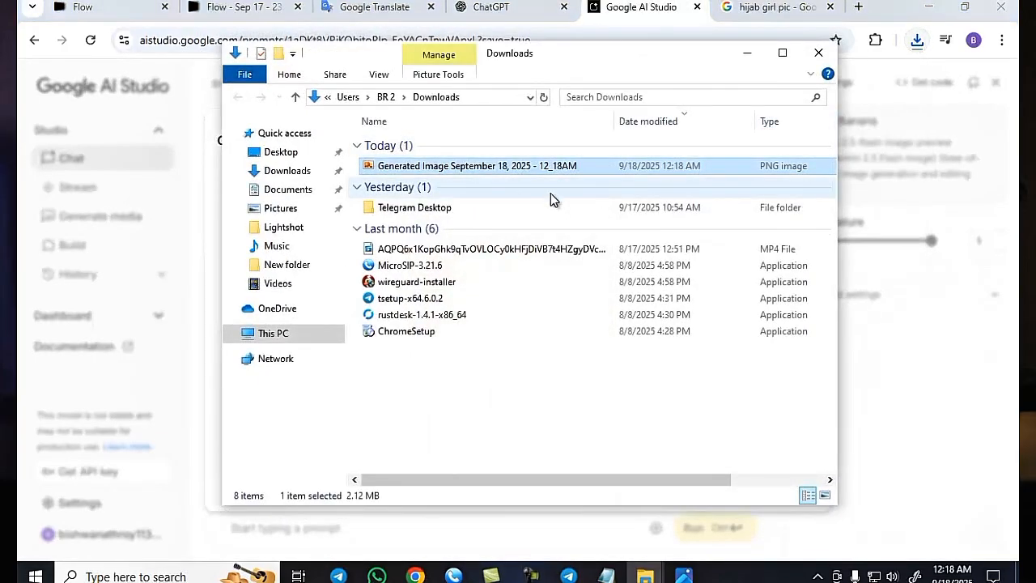
{"action": "left_click_drag", "start_coordinate": [453, 173], "coordinate": [279, 228]}
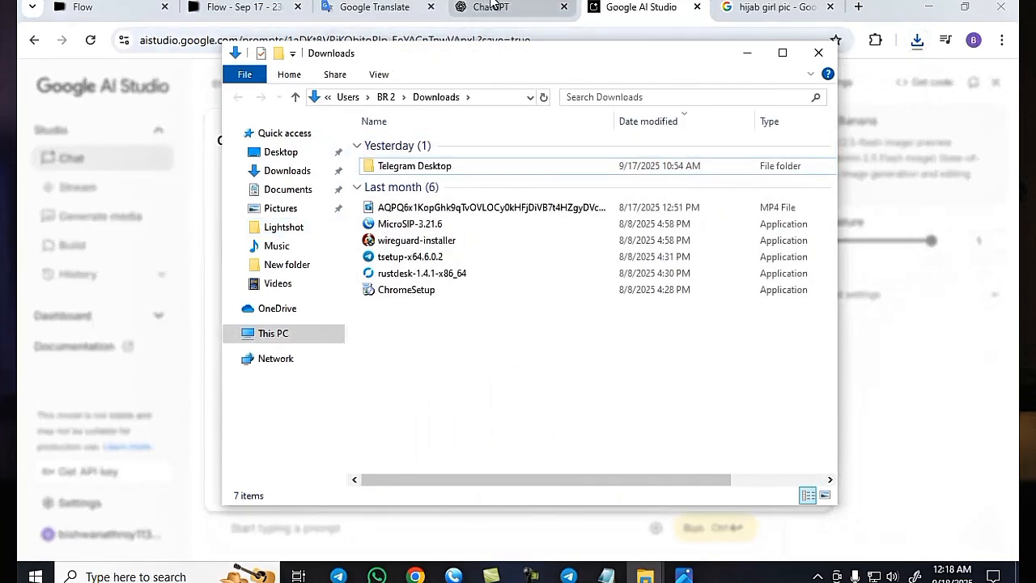
Return to the Flow project, reuse the Dhaka University interview clip's prompt and switch the generation mode to Frames to Video
{"action": "left_click", "coordinate": [225, 6]}
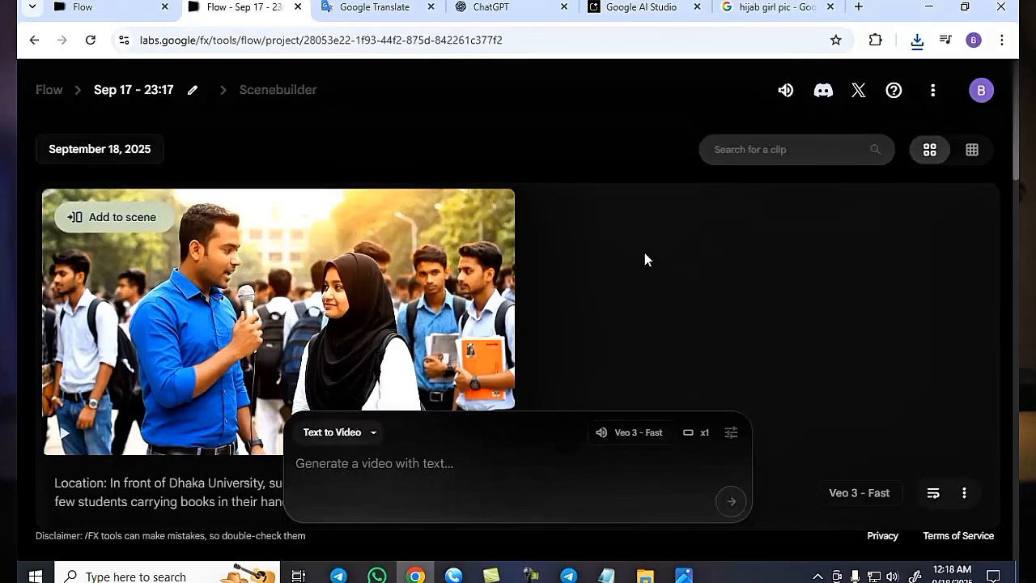
{"action": "scroll", "coordinate": [370, 328], "scroll_direction": "down", "scroll_amount": 2}
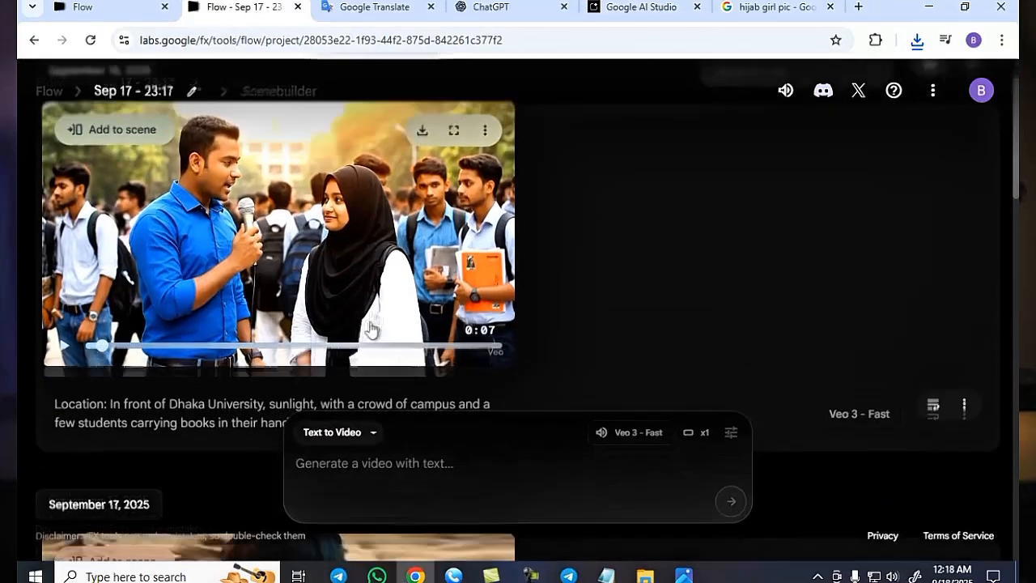
{"action": "scroll", "coordinate": [518, 303], "scroll_direction": "up", "scroll_amount": 1}
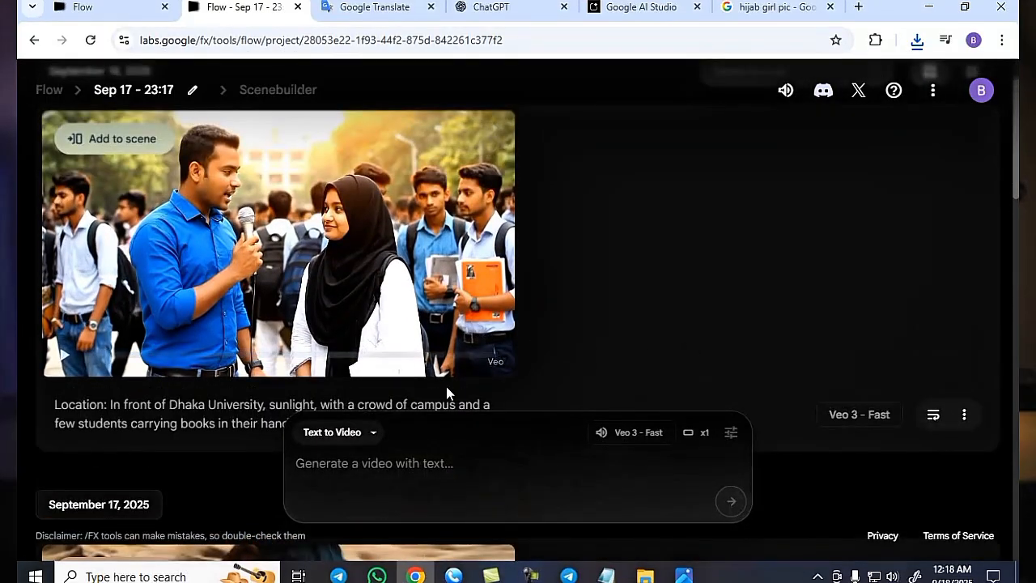
{"action": "scroll", "coordinate": [680, 362], "scroll_direction": "down", "scroll_amount": 1}
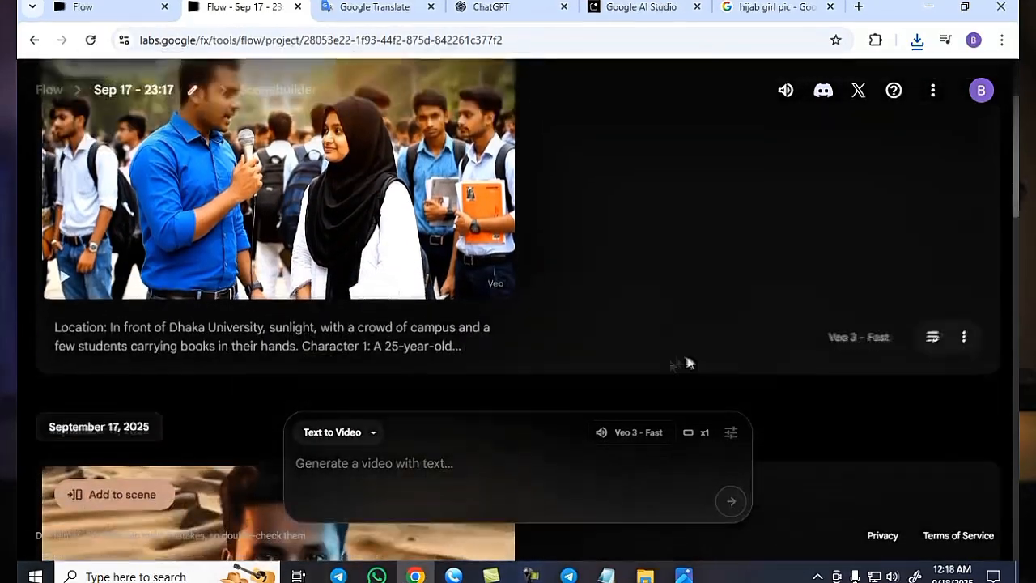
{"action": "left_click", "coordinate": [933, 338]}
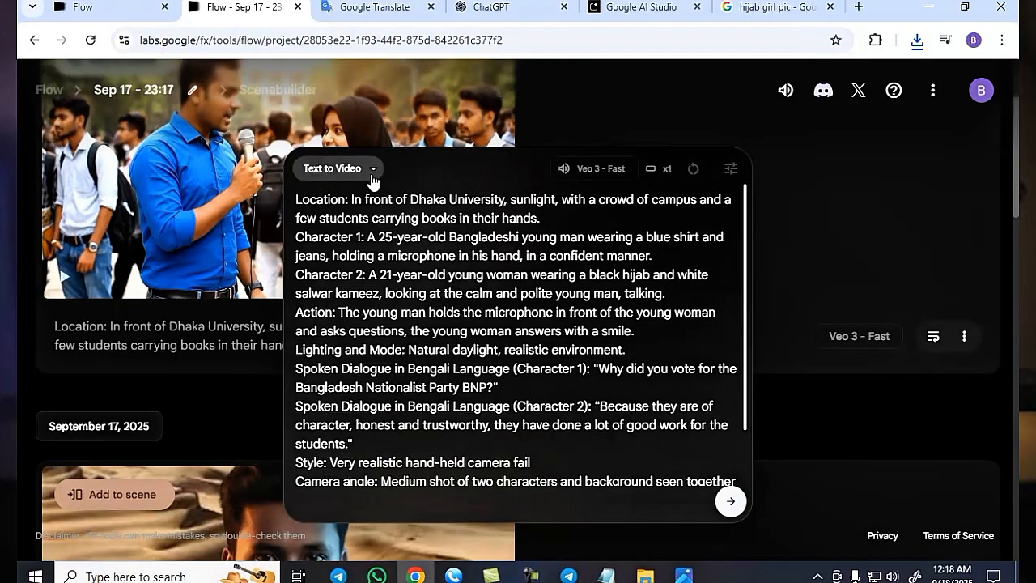
{"action": "left_click", "coordinate": [326, 171]}
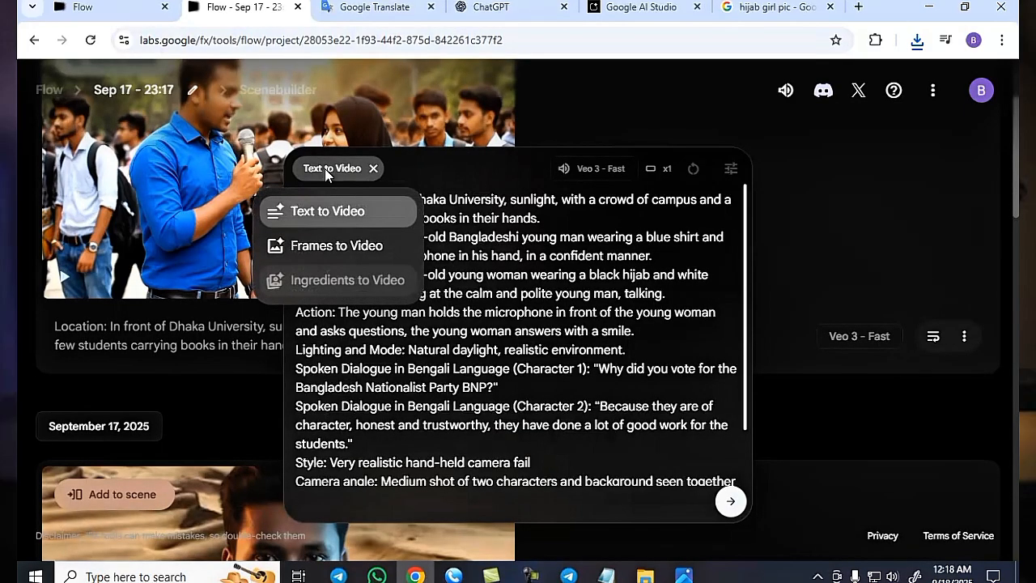
{"action": "left_click", "coordinate": [327, 253]}
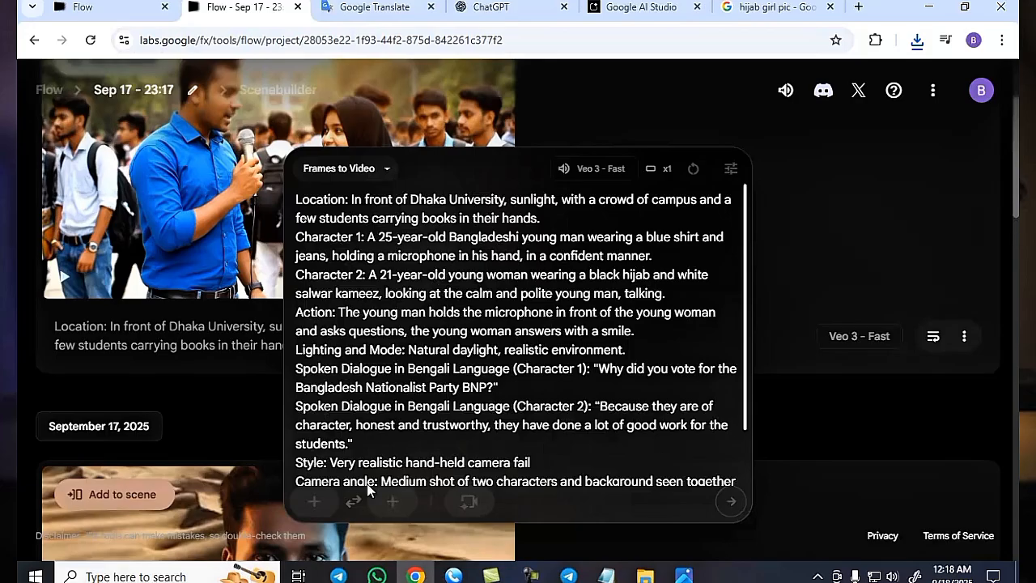
Upload the September 18 generated campus interview image as the start frame, with a landscape crop framing both people's upper bodies
{"action": "scroll", "coordinate": [382, 434], "scroll_direction": "down", "scroll_amount": 1}
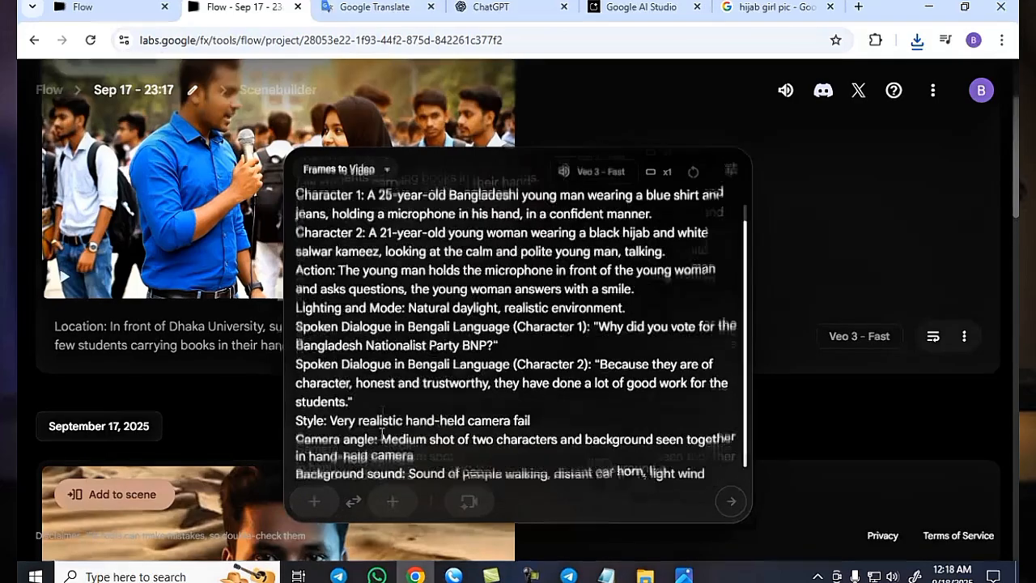
{"action": "left_click", "coordinate": [316, 503]}
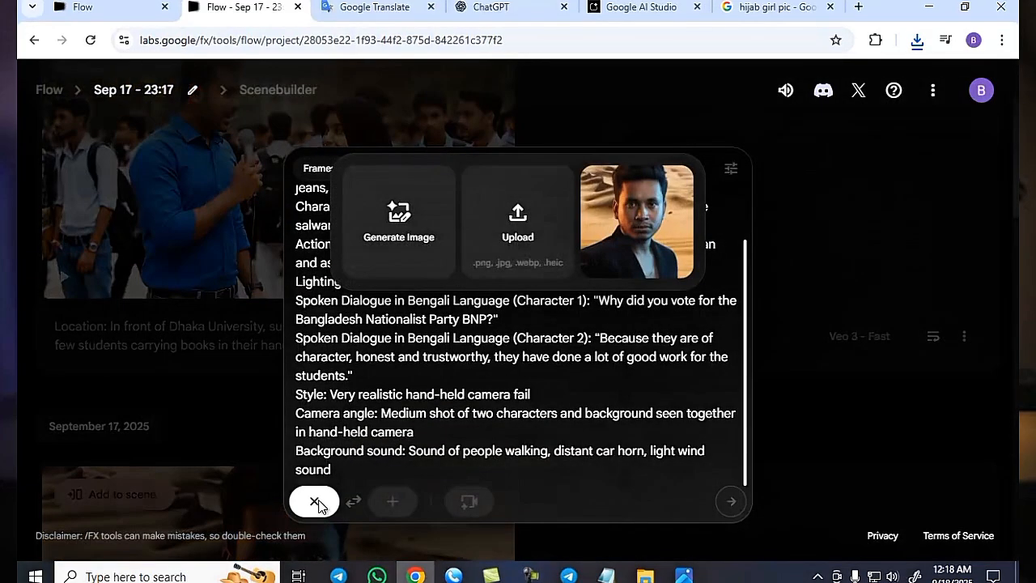
{"action": "left_click", "coordinate": [515, 233]}
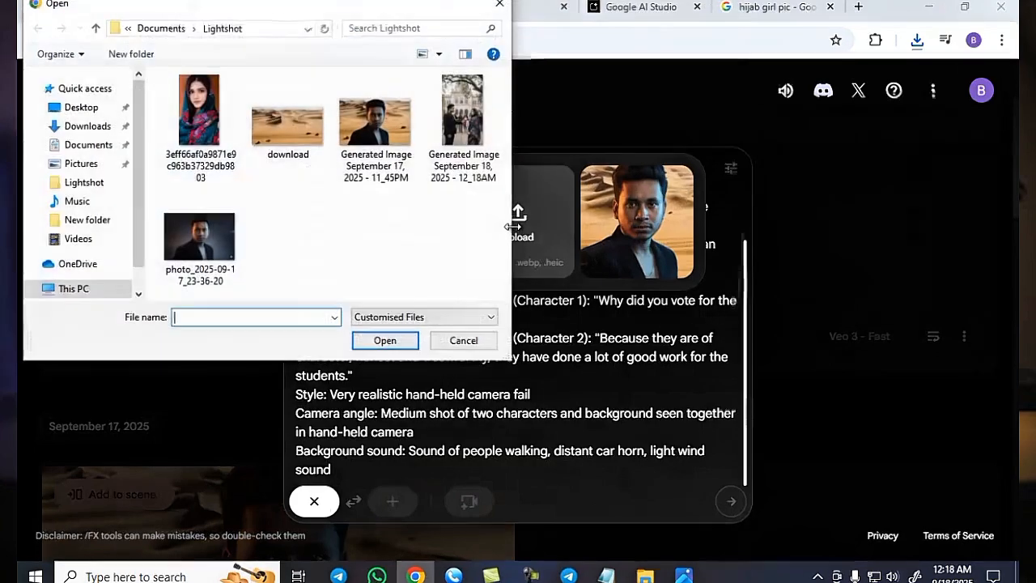
{"action": "left_click", "coordinate": [481, 128]}
{"action": "left_click", "coordinate": [397, 341]}
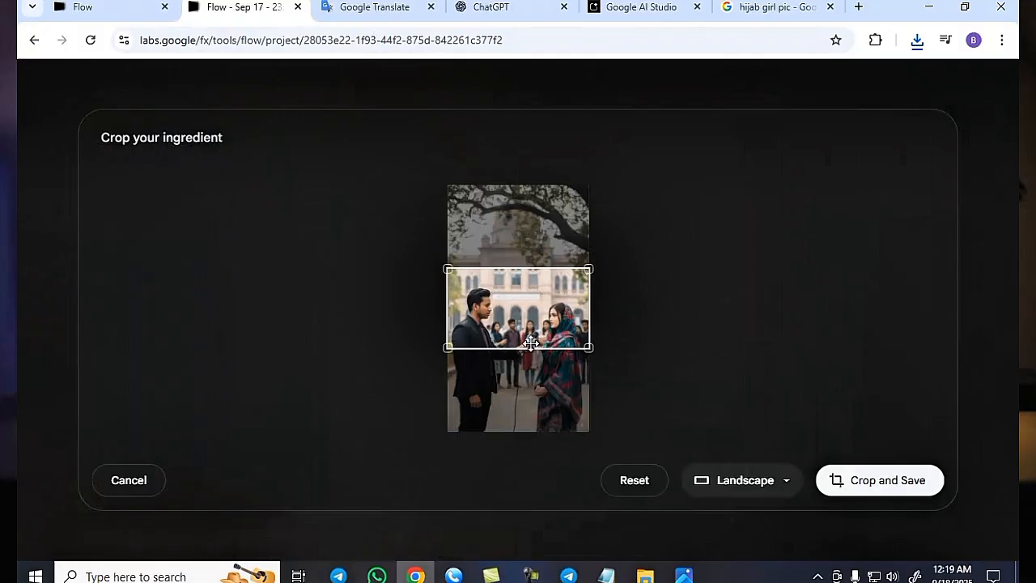
{"action": "mouse_move", "coordinate": [530, 343]}
{"action": "left_mouse_down"}
{"action": "mouse_move", "coordinate": [528, 358]}
{"action": "mouse_move", "coordinate": [525, 340]}
{"action": "left_mouse_up"}
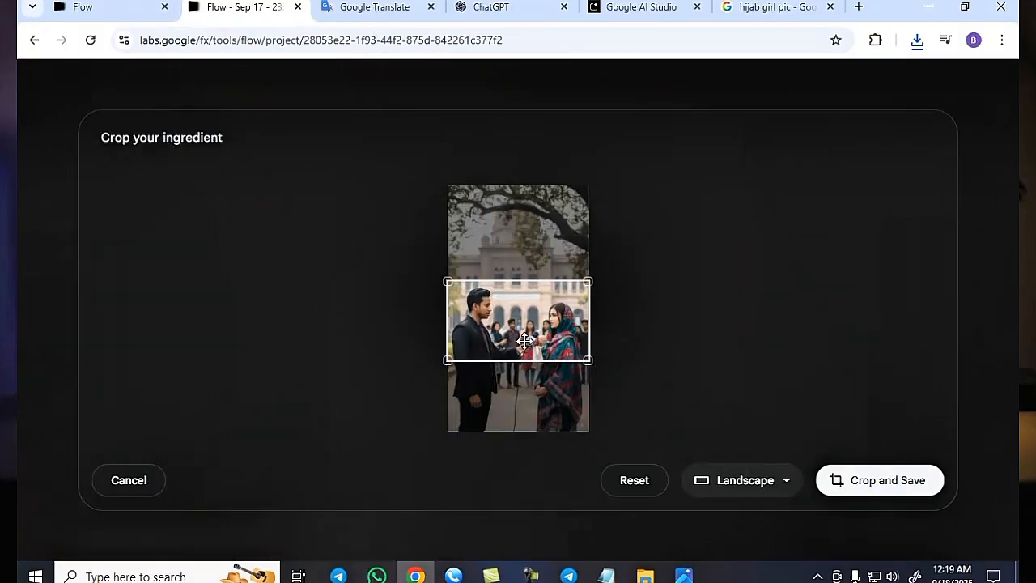
{"action": "left_click", "coordinate": [866, 483]}
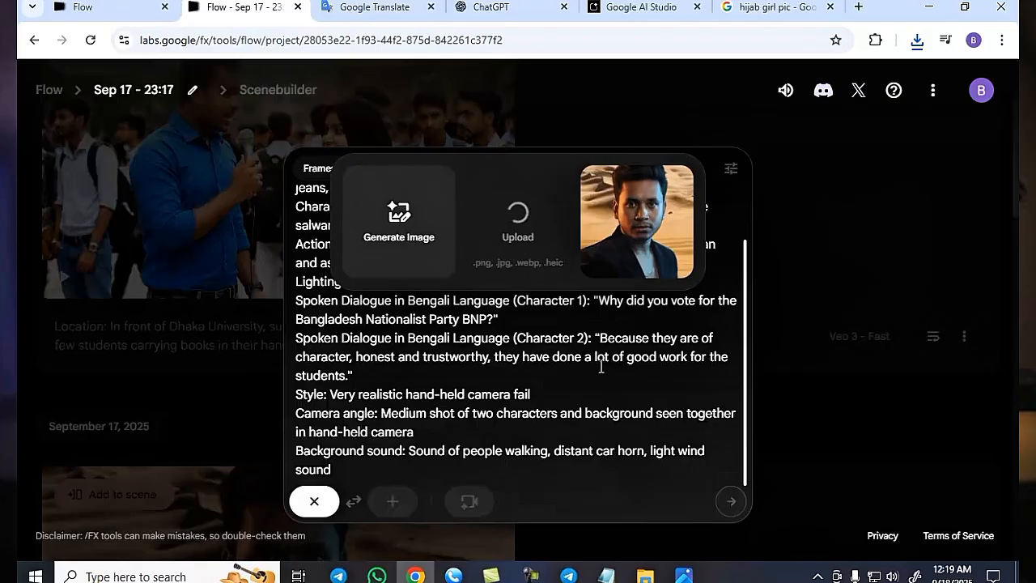
{"action": "left_click", "coordinate": [531, 575]}
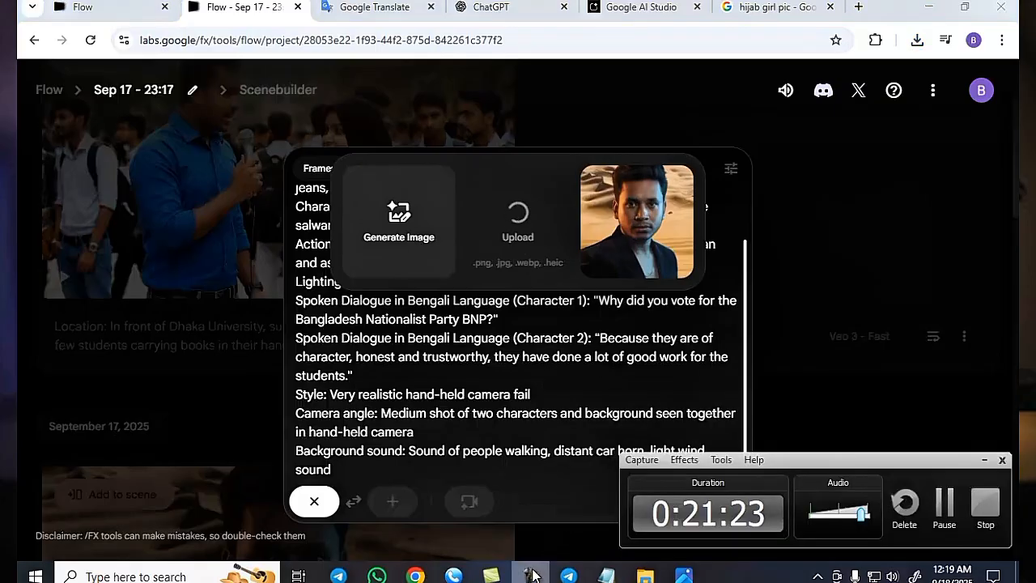
{"action": "left_click", "coordinate": [531, 575]}
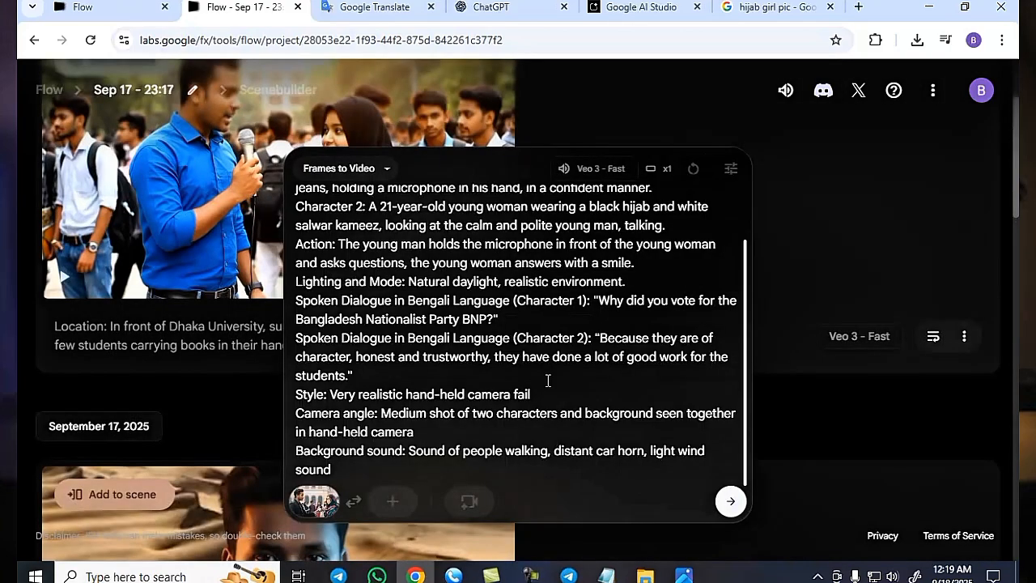
Generate the Veo 3 - Fast video from the interview frame and prompt, and dismiss the AI credits notice
{"action": "mouse_move", "coordinate": [314, 501]}
{"action": "left_click", "coordinate": [731, 508]}
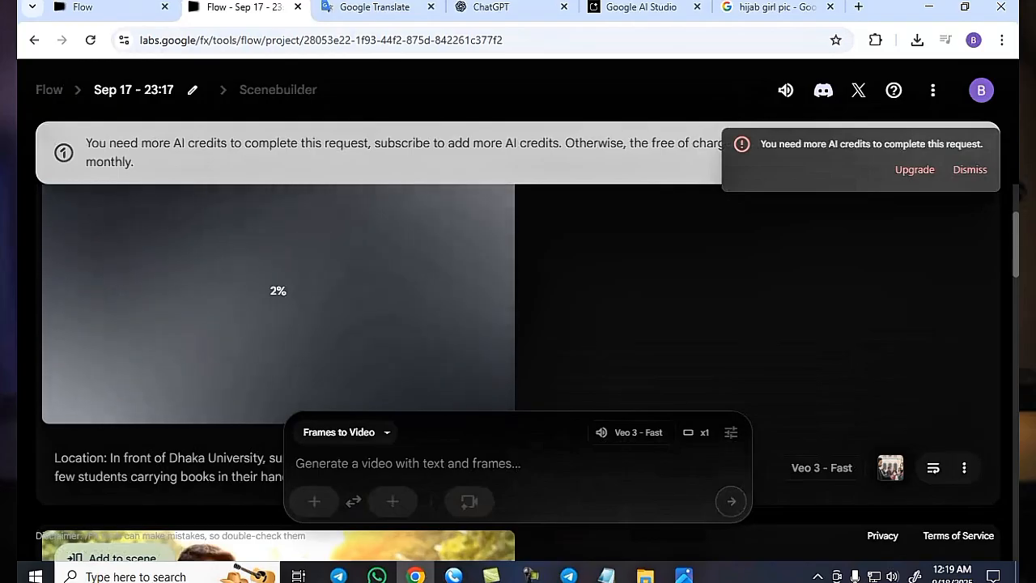
{"action": "left_click", "coordinate": [970, 172]}
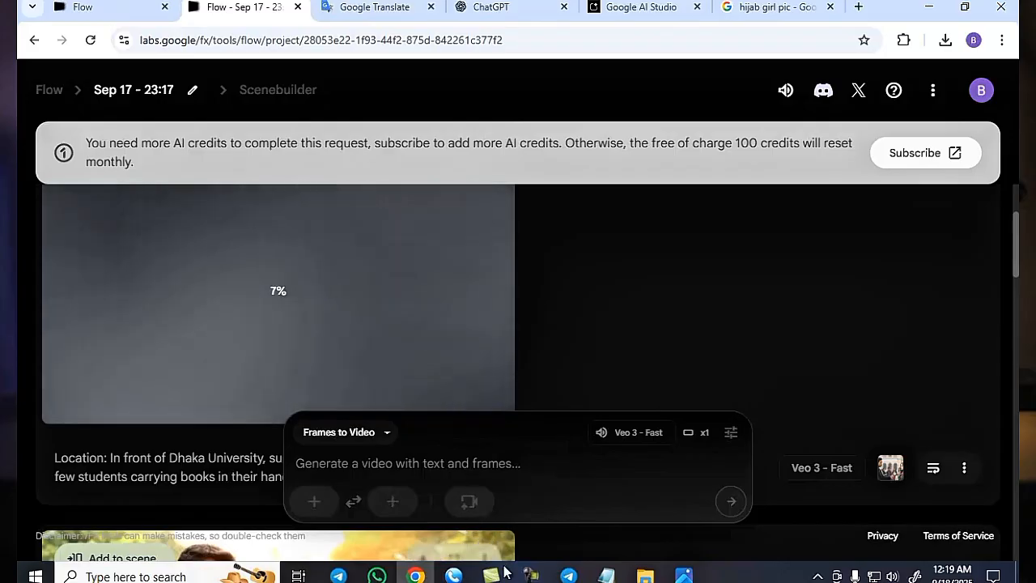
{"action": "left_click", "coordinate": [532, 575]}
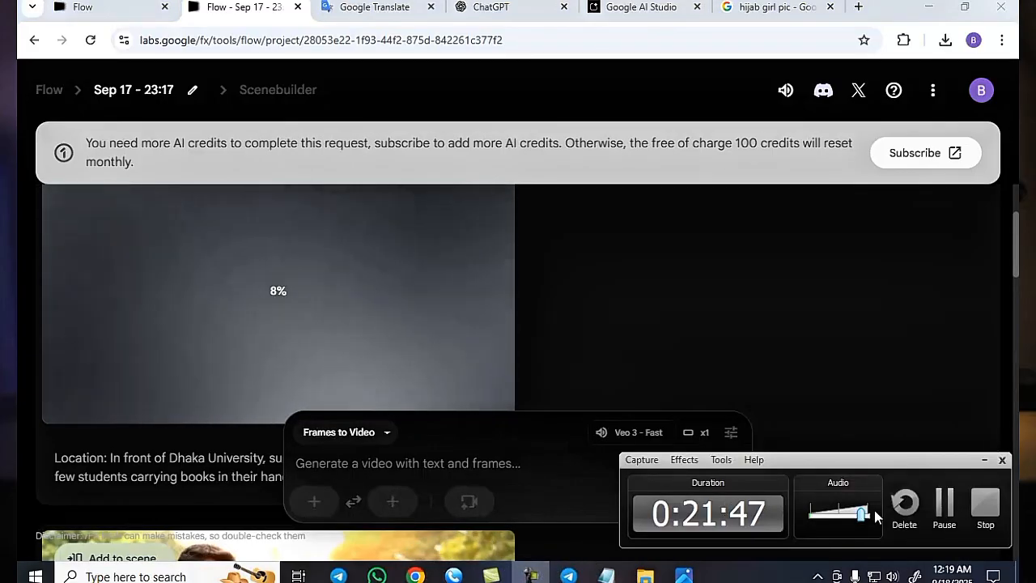
{"action": "left_click", "coordinate": [947, 510]}
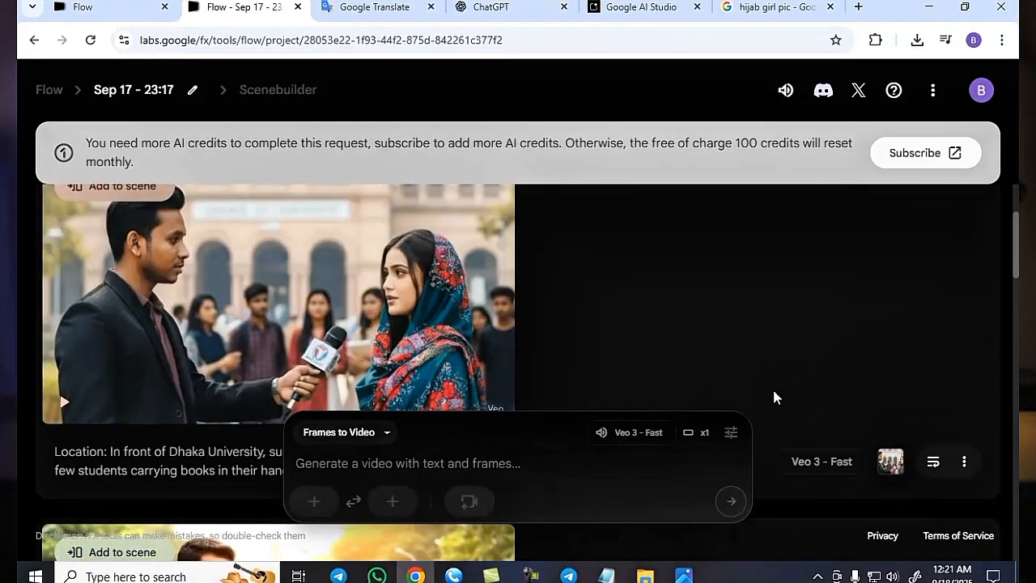
Play the newly generated campus interview clip to check its dialogue and motion
{"action": "mouse_move", "coordinate": [388, 340]}
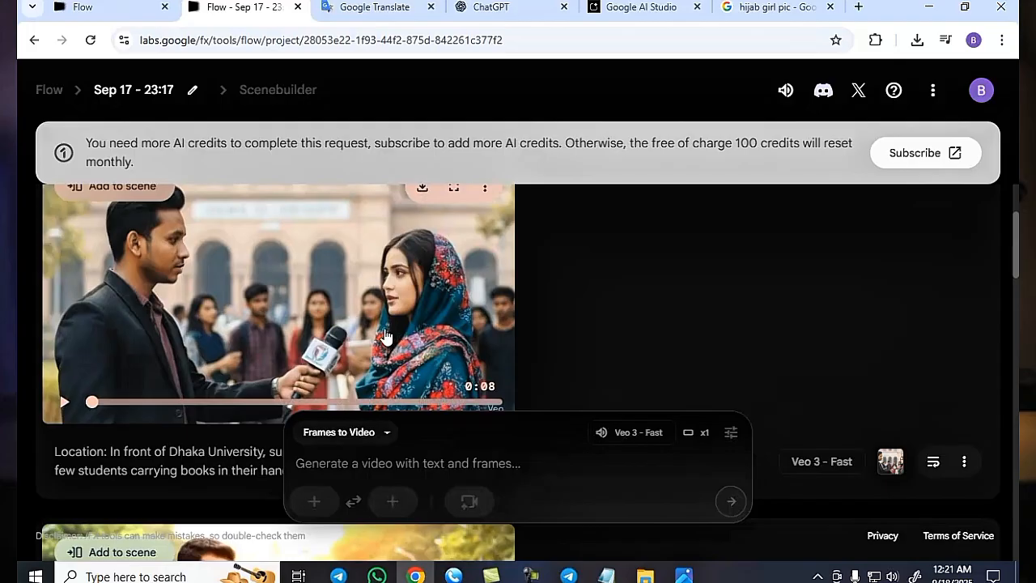
{"action": "left_click", "coordinate": [66, 406]}
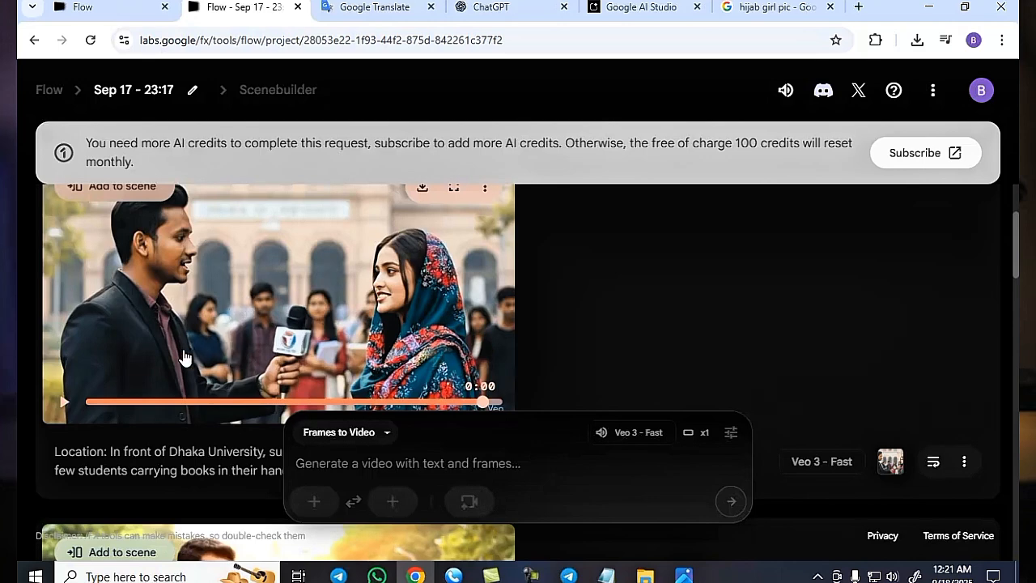
{"action": "left_click", "coordinate": [531, 576]}
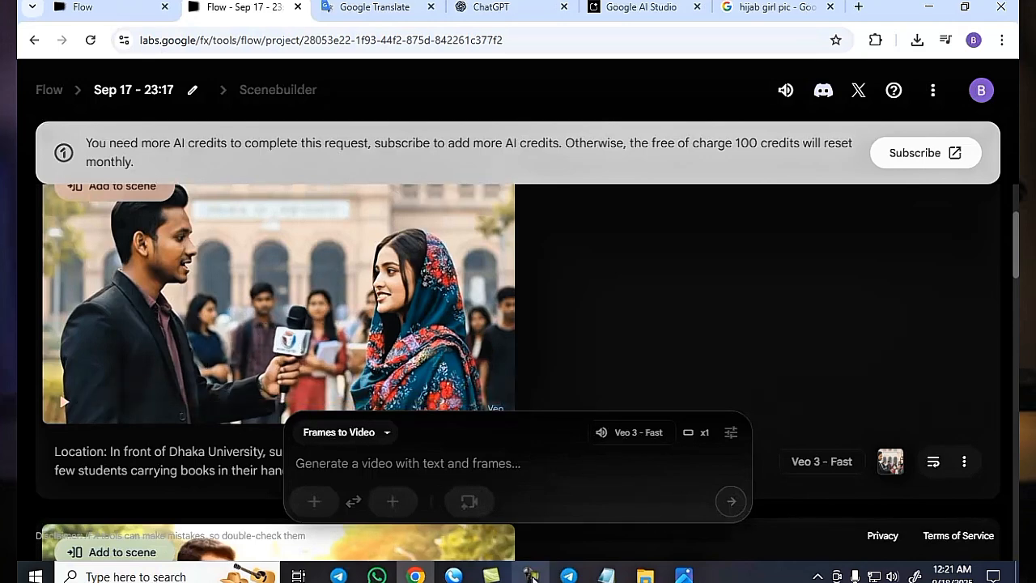
{"action": "left_click", "coordinate": [945, 506]}
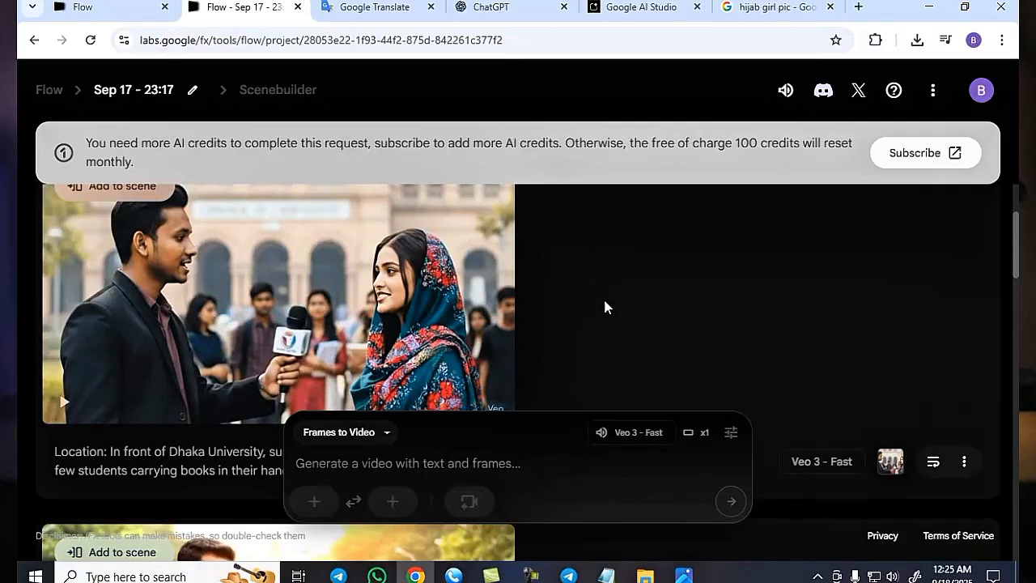
Download the new campus interview clip and the earlier blue-shirt interview clip, both in original size (720p)
{"action": "scroll", "coordinate": [330, 308], "scroll_direction": "up", "scroll_amount": 2}
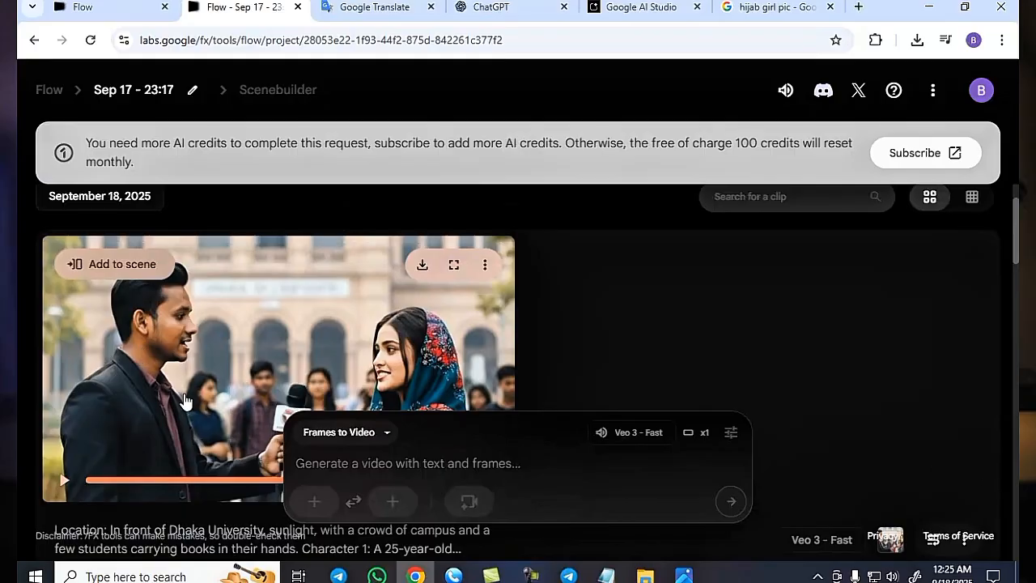
{"action": "left_click", "coordinate": [422, 266]}
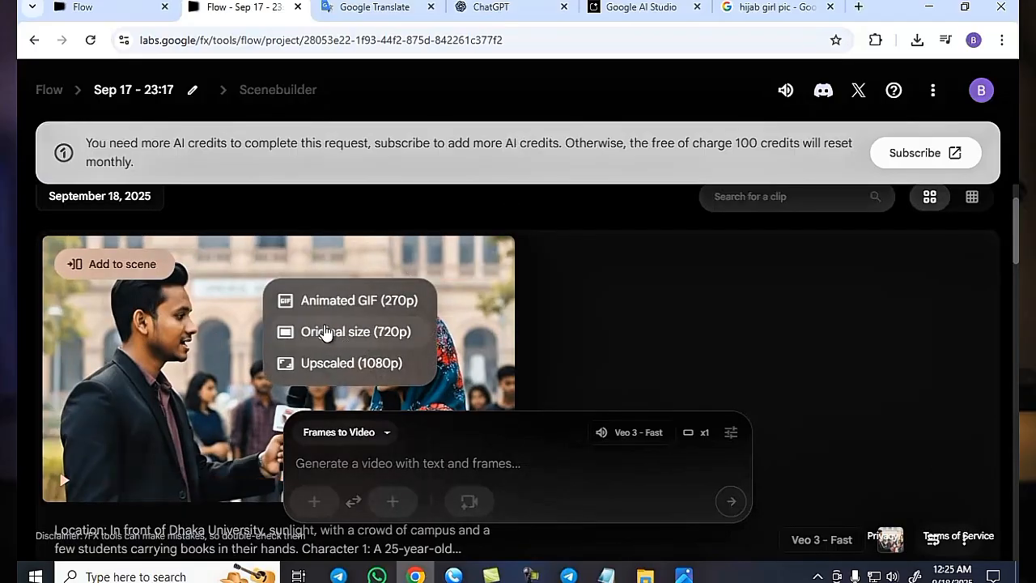
{"action": "left_click", "coordinate": [372, 333]}
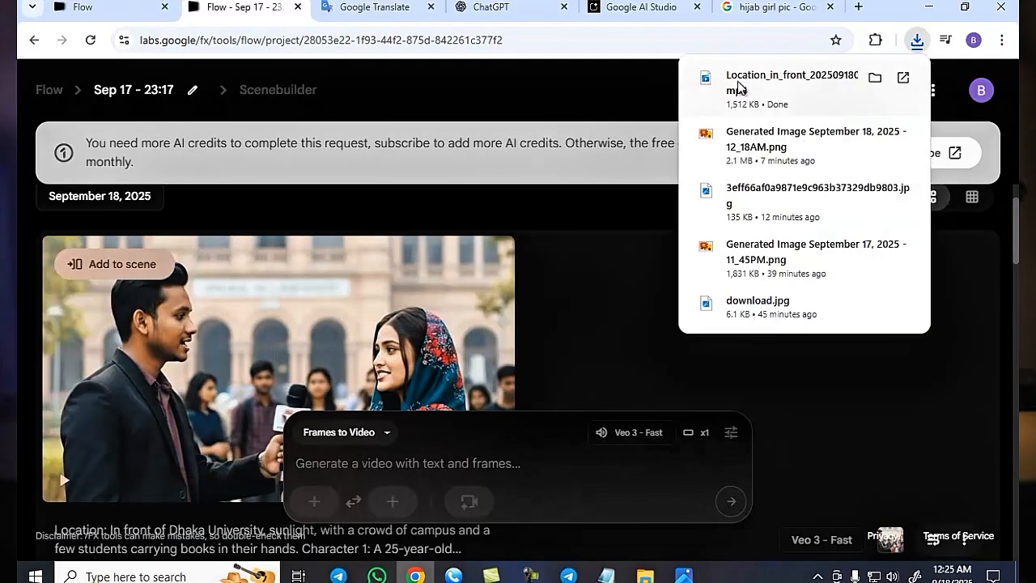
{"action": "scroll", "coordinate": [389, 300], "scroll_direction": "down", "scroll_amount": 5}
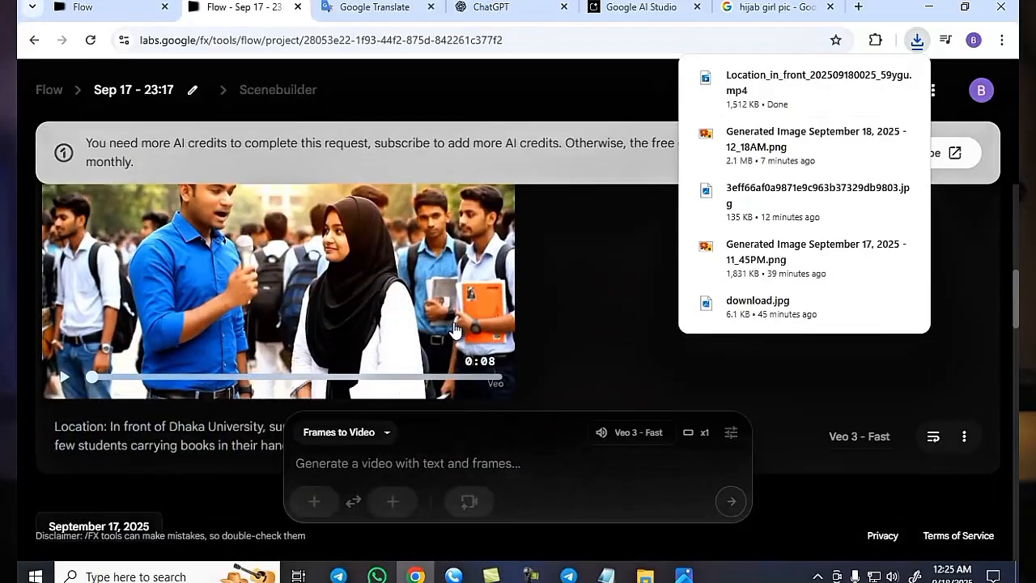
{"action": "scroll", "coordinate": [453, 327], "scroll_direction": "down", "scroll_amount": 3}
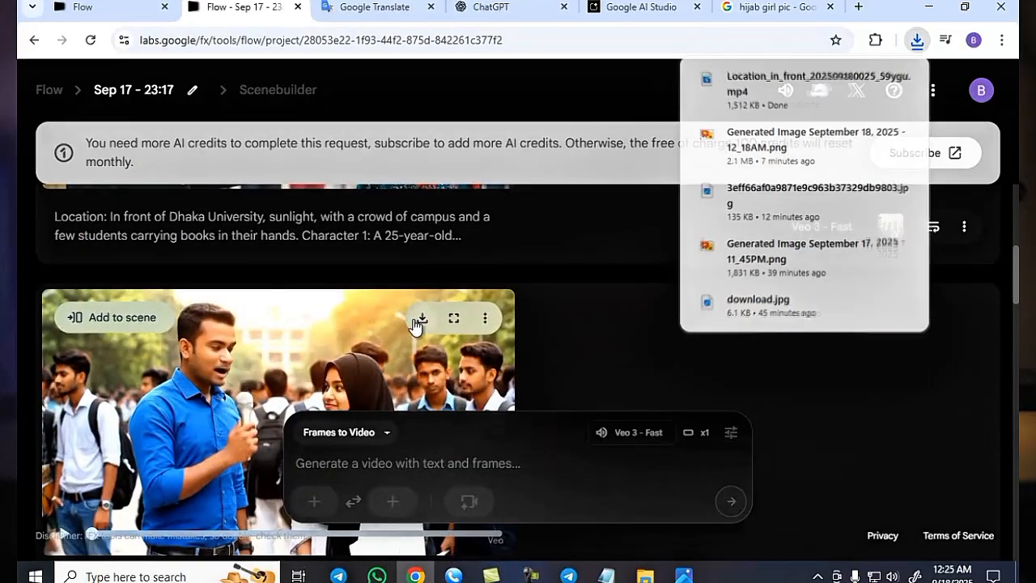
{"action": "left_click", "coordinate": [418, 321]}
{"action": "left_click", "coordinate": [370, 387]}
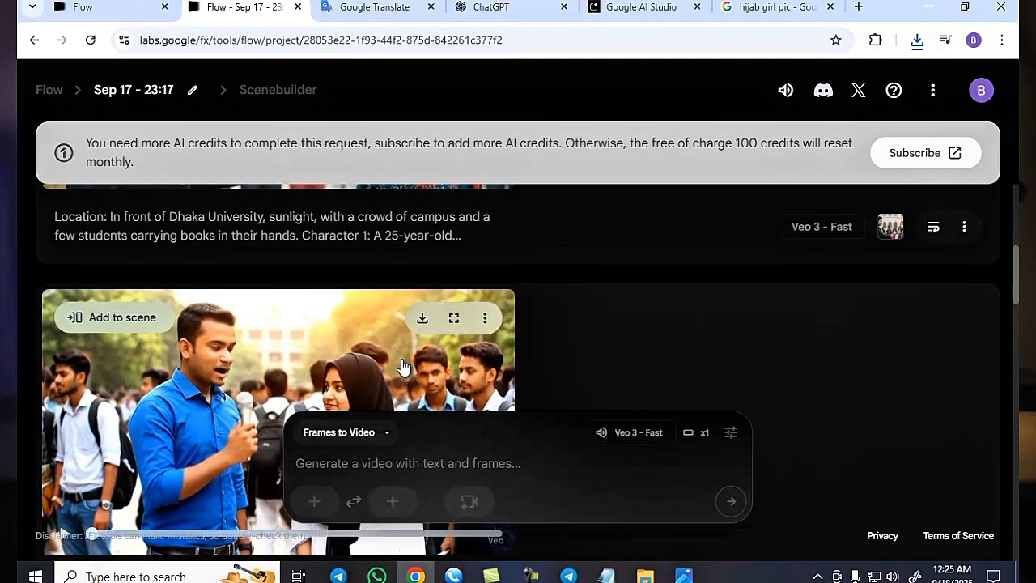
Download the first September 17 desert clip of the man in the dark suit in original size (720p)
{"action": "scroll", "coordinate": [303, 347], "scroll_direction": "down", "scroll_amount": 5}
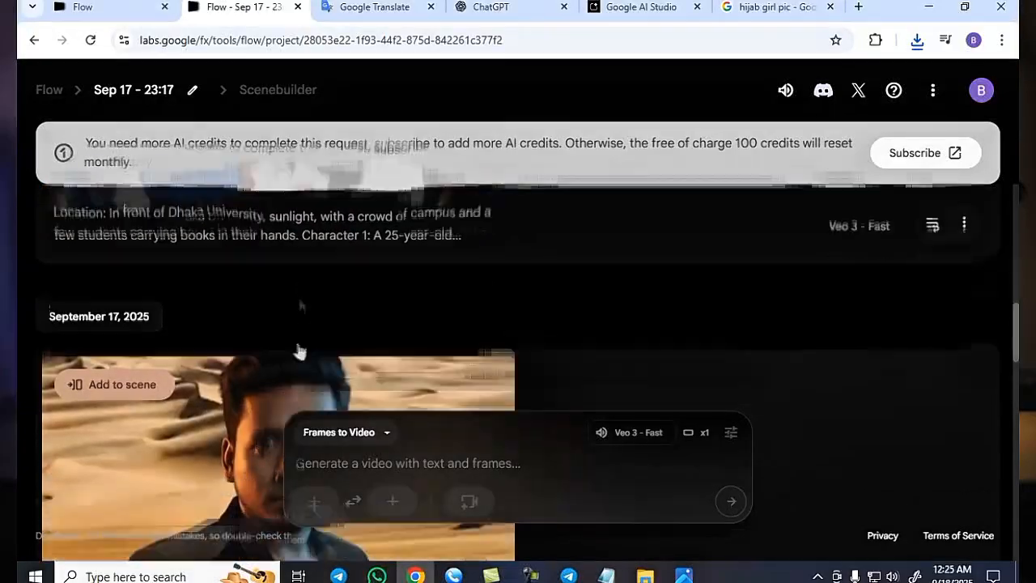
{"action": "scroll", "coordinate": [301, 344], "scroll_direction": "down", "scroll_amount": 3}
{"action": "scroll", "coordinate": [308, 332], "scroll_direction": "up", "scroll_amount": 2}
{"action": "left_click", "coordinate": [422, 284]}
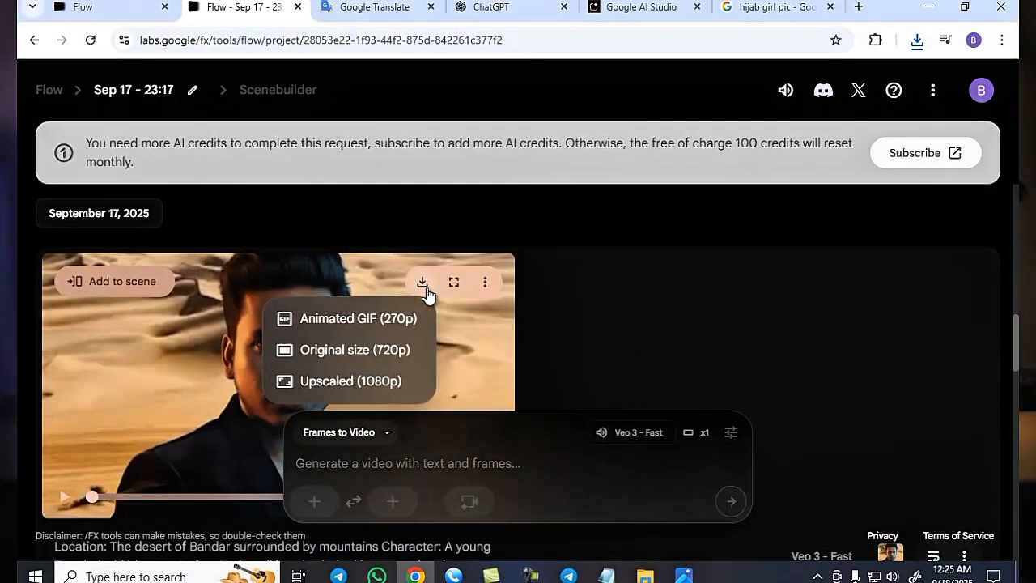
{"action": "left_click", "coordinate": [334, 349]}
Download the desert selfie clip of the blogger in traditional Bangladeshi clothes in original size (720p)
{"action": "scroll", "coordinate": [278, 319], "scroll_direction": "up", "scroll_amount": 2}
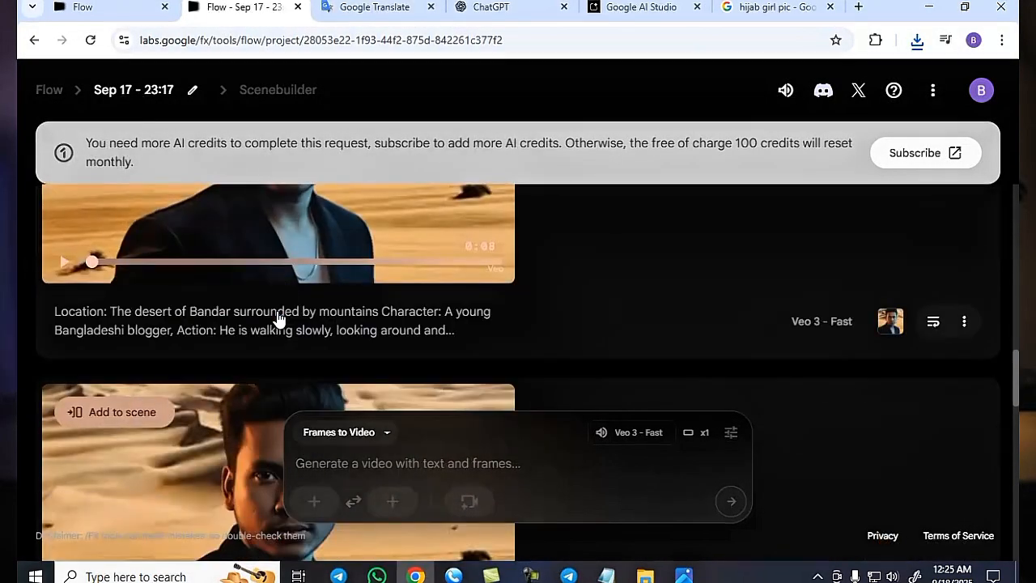
{"action": "scroll", "coordinate": [278, 319], "scroll_direction": "down", "scroll_amount": 1}
{"action": "scroll", "coordinate": [356, 324], "scroll_direction": "up", "scroll_amount": 2}
{"action": "scroll", "coordinate": [364, 322], "scroll_direction": "down", "scroll_amount": 3}
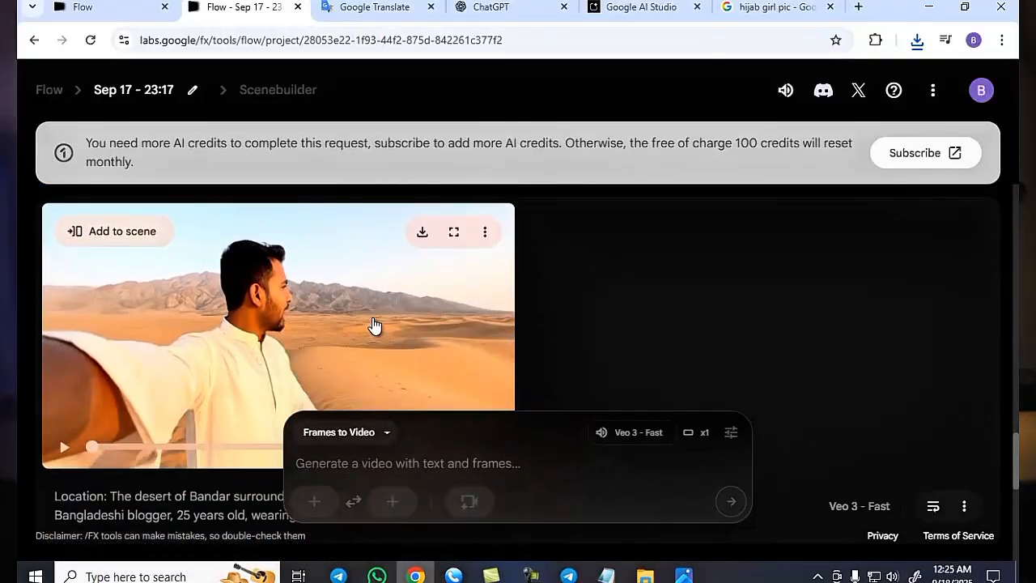
{"action": "left_click", "coordinate": [423, 232]}
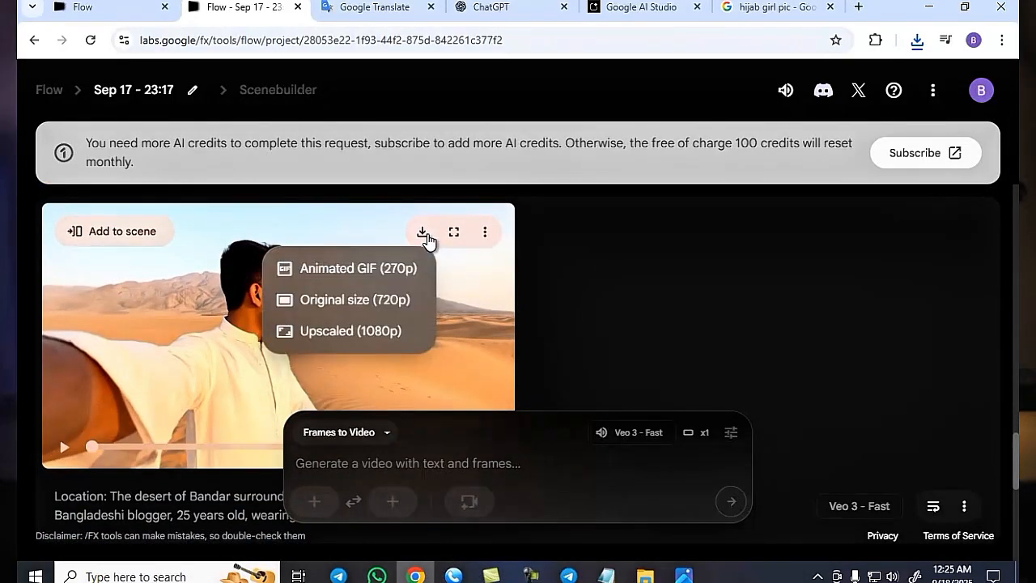
{"action": "left_click", "coordinate": [324, 299]}
Look through the remaining project clips and check the browser's recent downloads
{"action": "scroll", "coordinate": [228, 344], "scroll_direction": "down", "scroll_amount": 1}
{"action": "scroll", "coordinate": [228, 343], "scroll_direction": "down", "scroll_amount": 5}
{"action": "scroll", "coordinate": [229, 340], "scroll_direction": "up", "scroll_amount": 9}
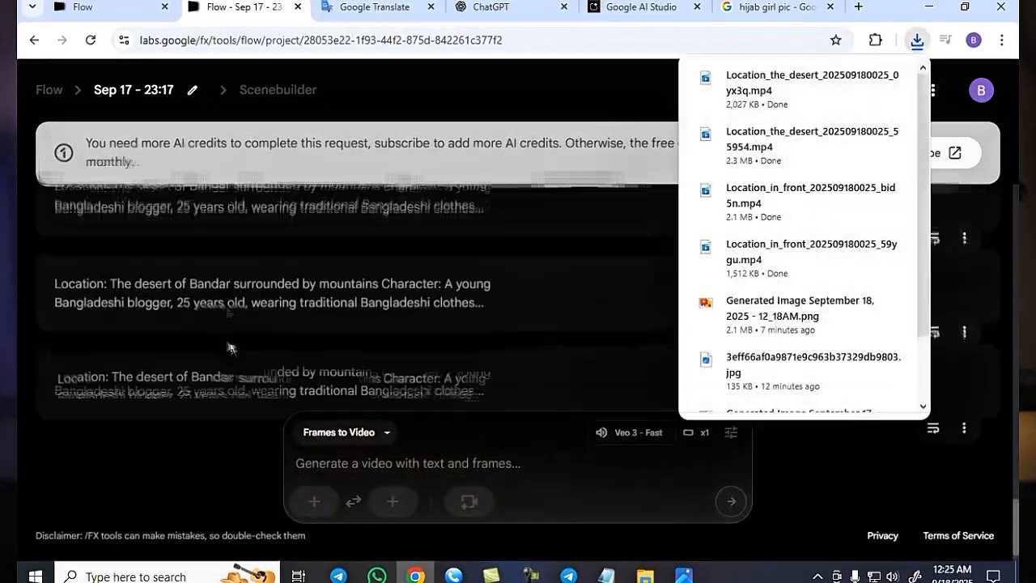
{"action": "scroll", "coordinate": [227, 332], "scroll_direction": "up", "scroll_amount": 5}
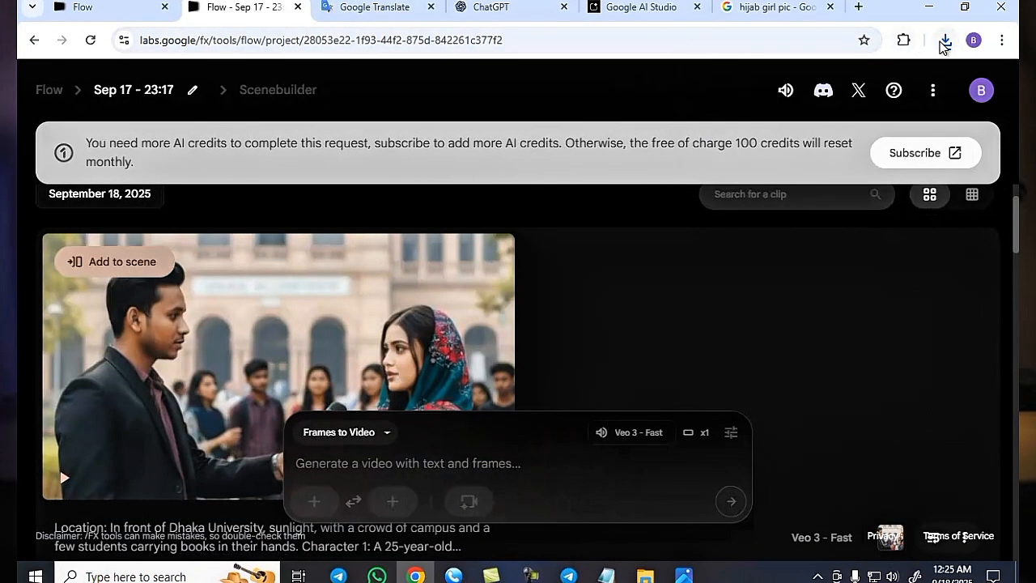
{"action": "left_click", "coordinate": [945, 41]}
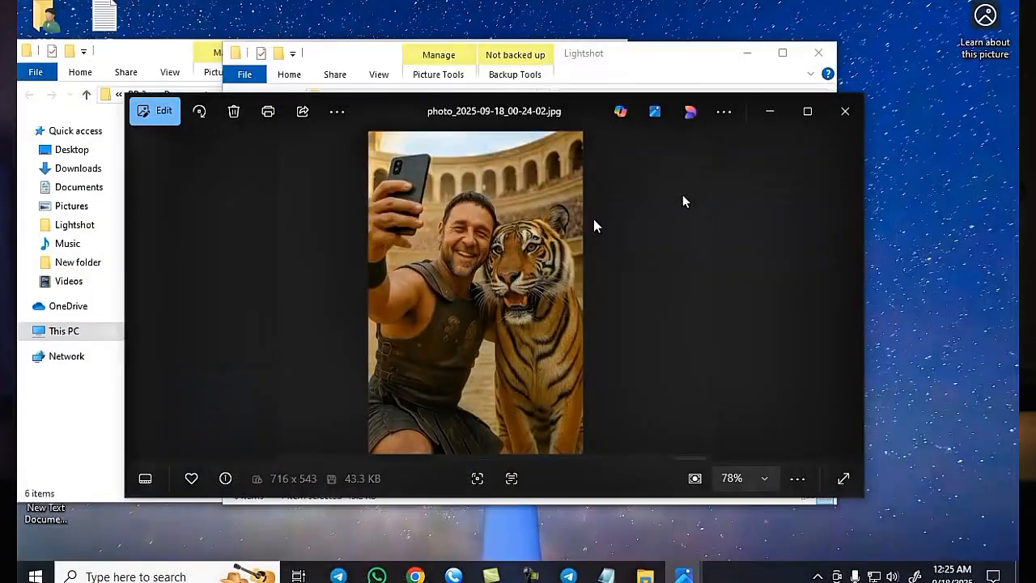
Examine the gladiator-and-tiger selfie photo, looking closely at the man, the tiger and the arena behind them
{"action": "left_click", "coordinate": [747, 53]}
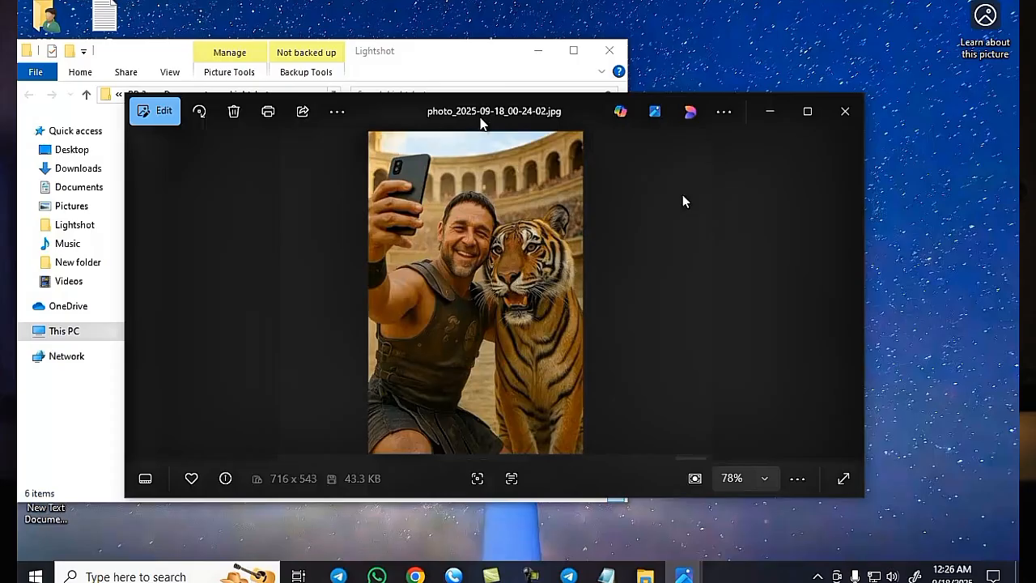
{"action": "left_click", "coordinate": [530, 575]}
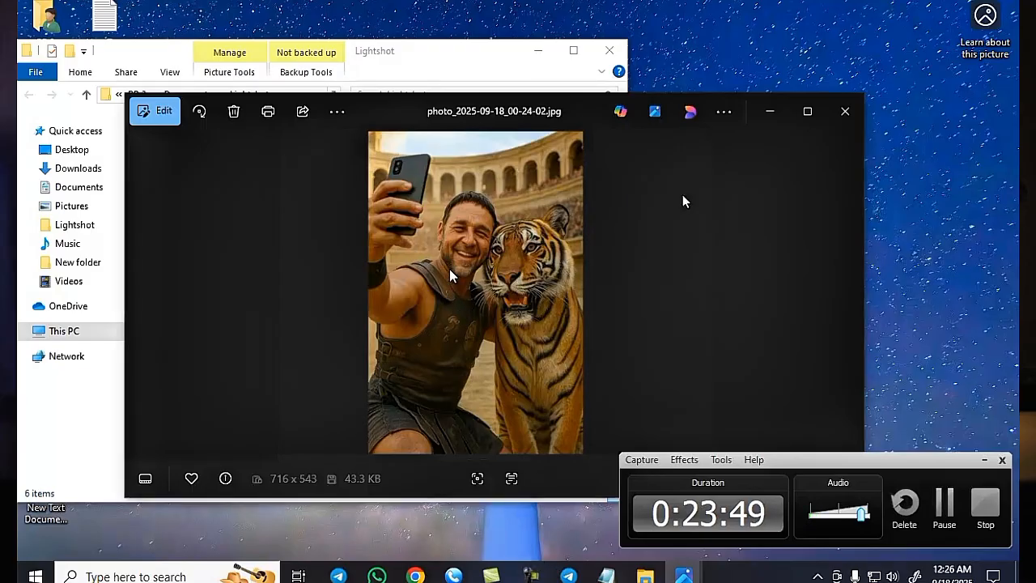
{"action": "scroll", "coordinate": [451, 275], "scroll_direction": "up", "scroll_amount": 1}
{"action": "scroll", "coordinate": [452, 275], "scroll_direction": "up", "scroll_amount": 1}
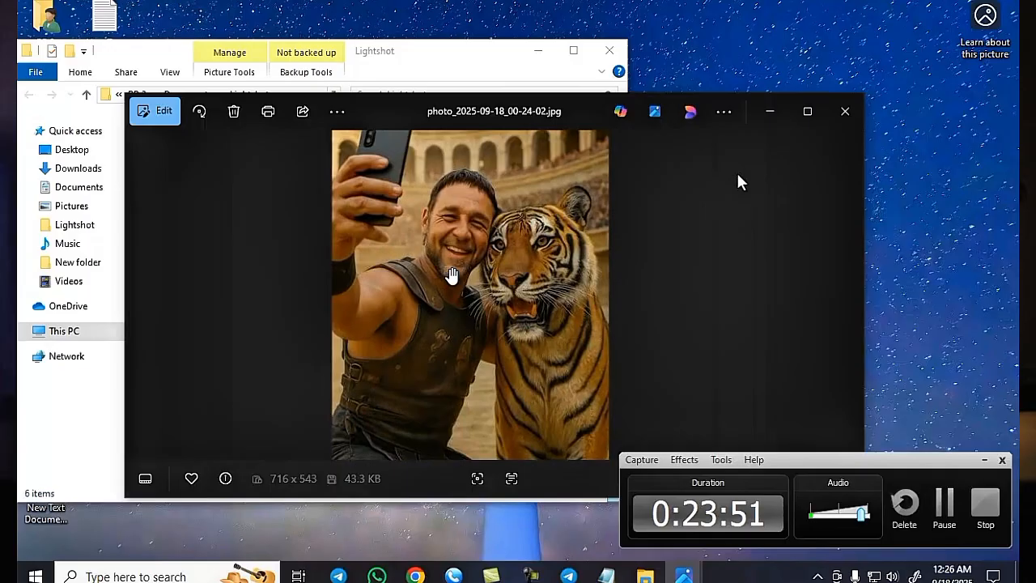
{"action": "scroll", "coordinate": [452, 275], "scroll_direction": "up", "scroll_amount": 3}
{"action": "scroll", "coordinate": [451, 275], "scroll_direction": "down", "scroll_amount": 4}
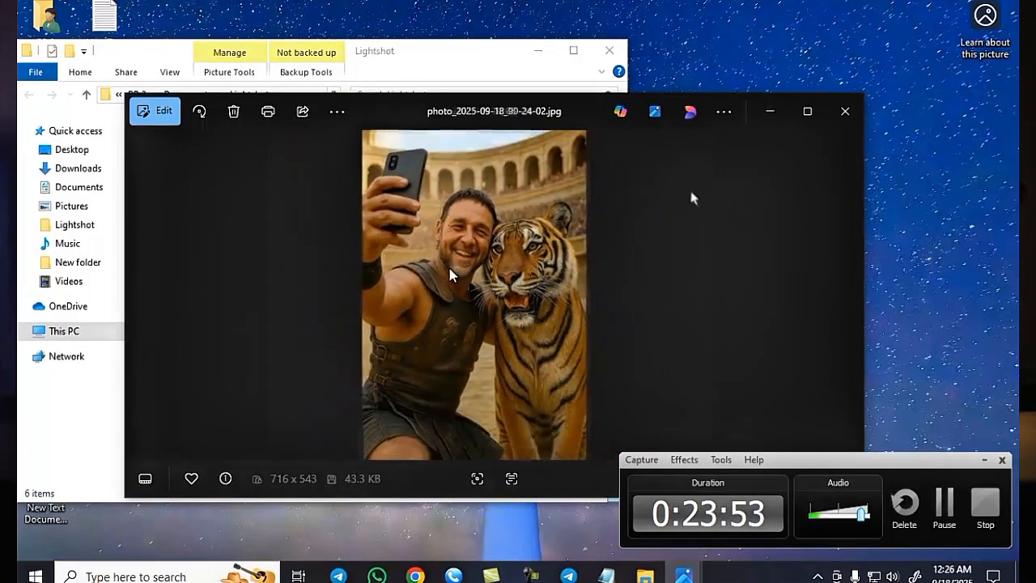
{"action": "scroll", "coordinate": [451, 275], "scroll_direction": "up", "scroll_amount": 1}
{"action": "scroll", "coordinate": [451, 275], "scroll_direction": "up", "scroll_amount": 3}
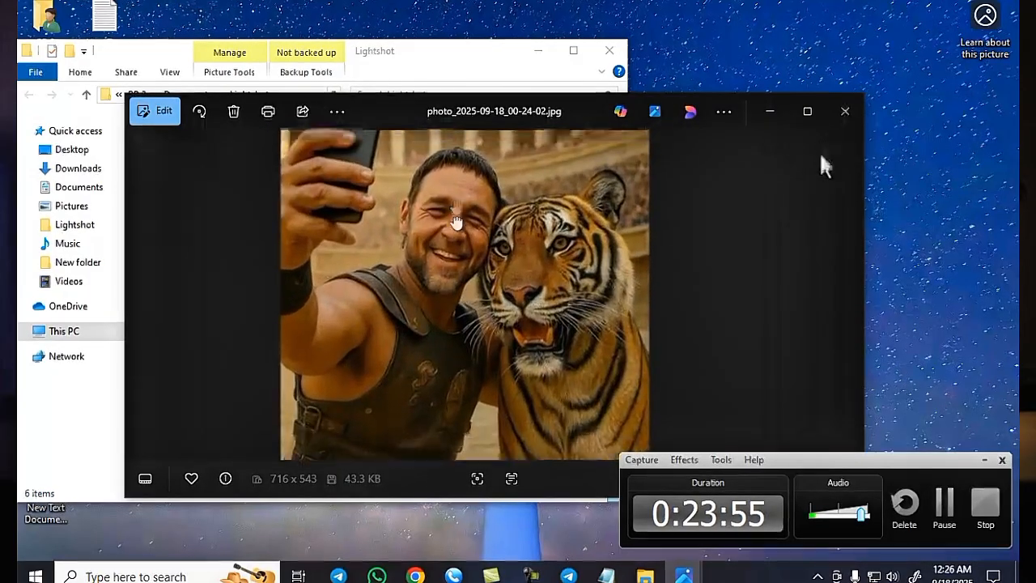
{"action": "left_click_drag", "start_coordinate": [435, 267], "coordinate": [453, 337]}
{"action": "left_click_drag", "start_coordinate": [469, 237], "coordinate": [465, 168]}
{"action": "scroll", "coordinate": [480, 265], "scroll_direction": "down", "scroll_amount": 4}
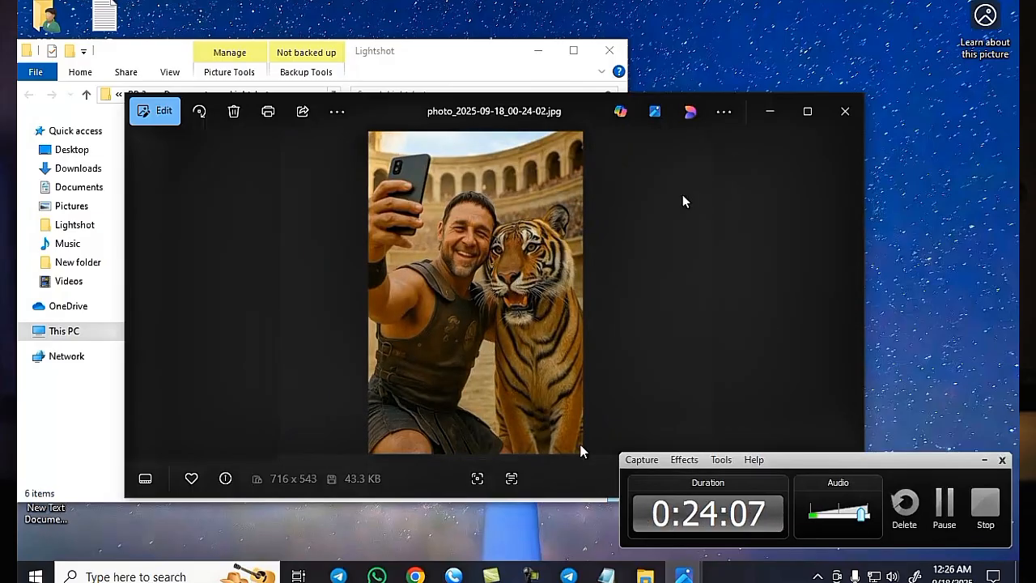
{"action": "left_click", "coordinate": [947, 505]}
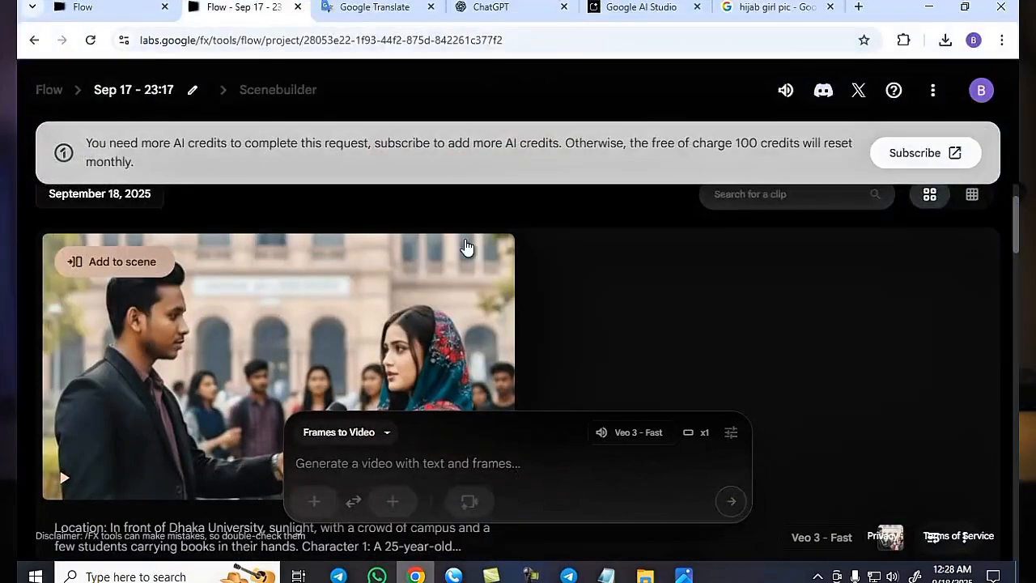
Switch to Google AI Studio, close the generated image preview and attach photo_2025-09-18_00-24-02 to a new prompt
{"action": "left_click", "coordinate": [654, 6]}
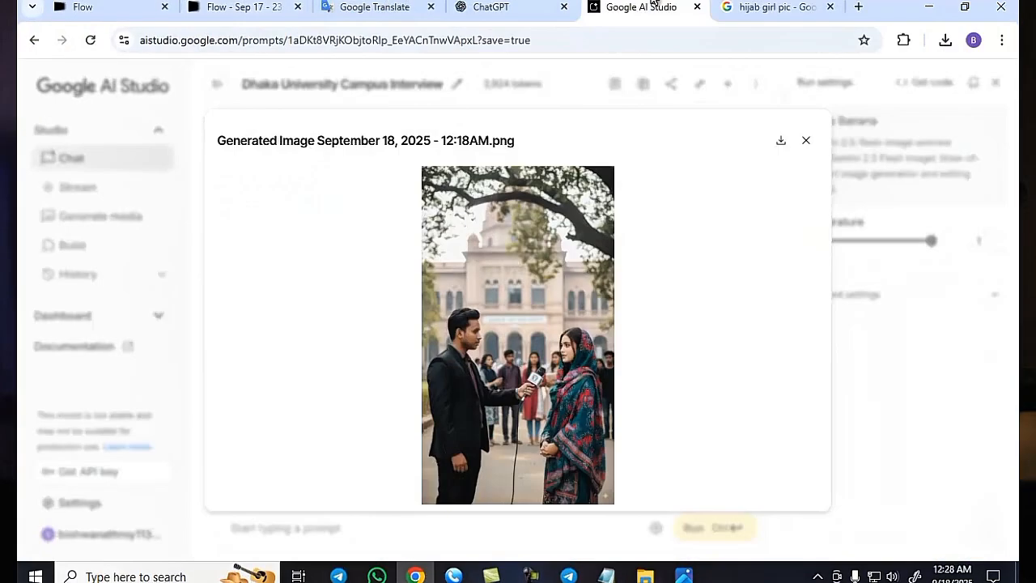
{"action": "left_click", "coordinate": [806, 140]}
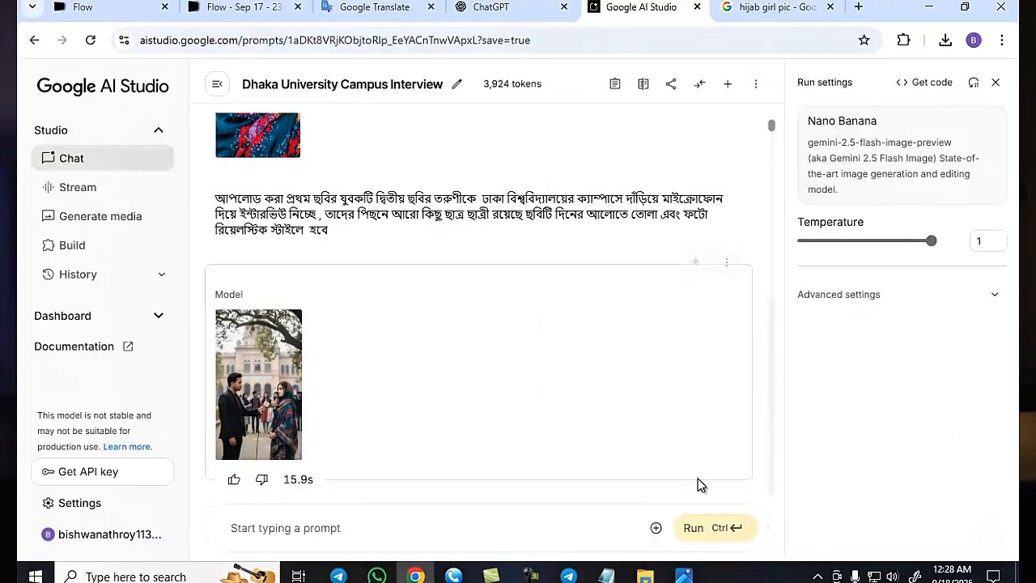
{"action": "left_click", "coordinate": [656, 528]}
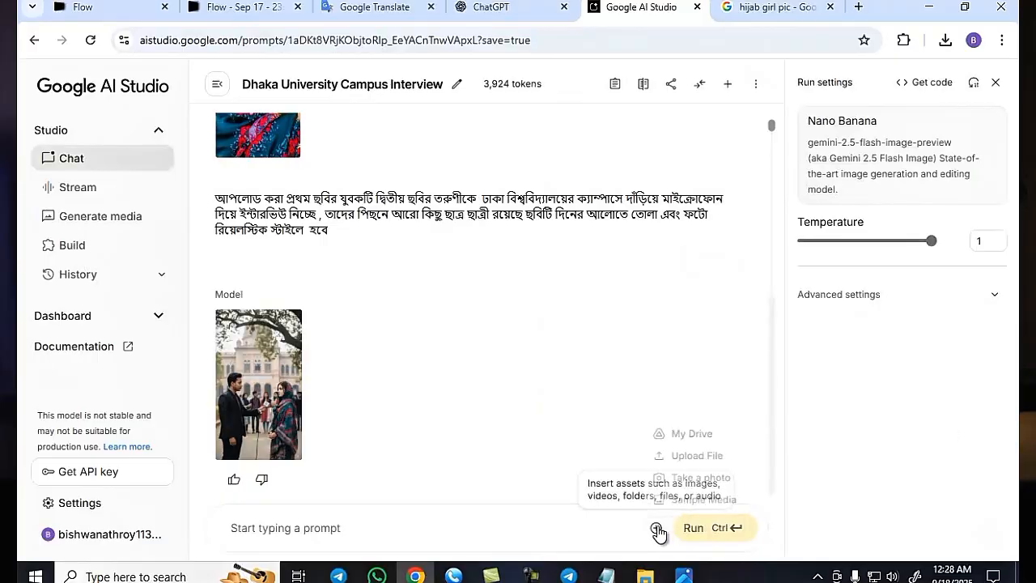
{"action": "left_click", "coordinate": [716, 458]}
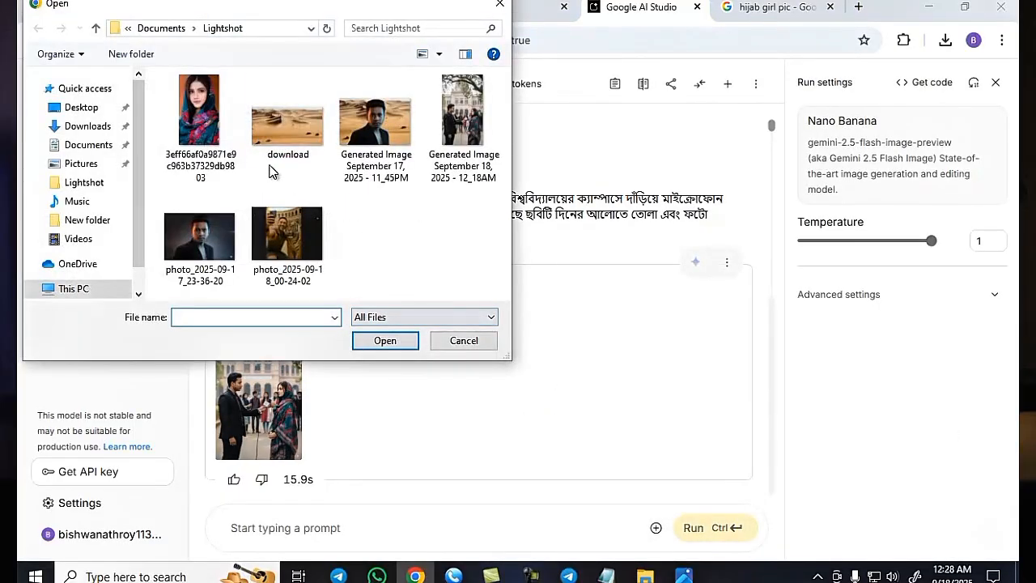
{"action": "left_click", "coordinate": [281, 239]}
{"action": "left_click", "coordinate": [397, 341]}
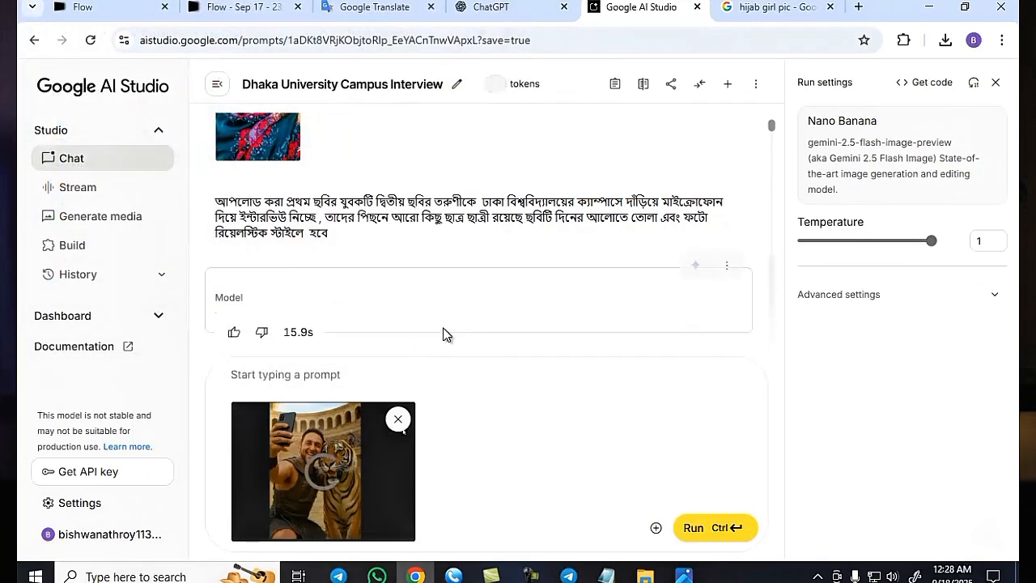
Submit a Bengali request for a detailed Bangla prompt recreating this photo, omitting the main character's face, age and build but covering outfit, expression and other details
{"action": "right_click", "coordinate": [267, 371]}
{"action": "left_click", "coordinate": [318, 193]}
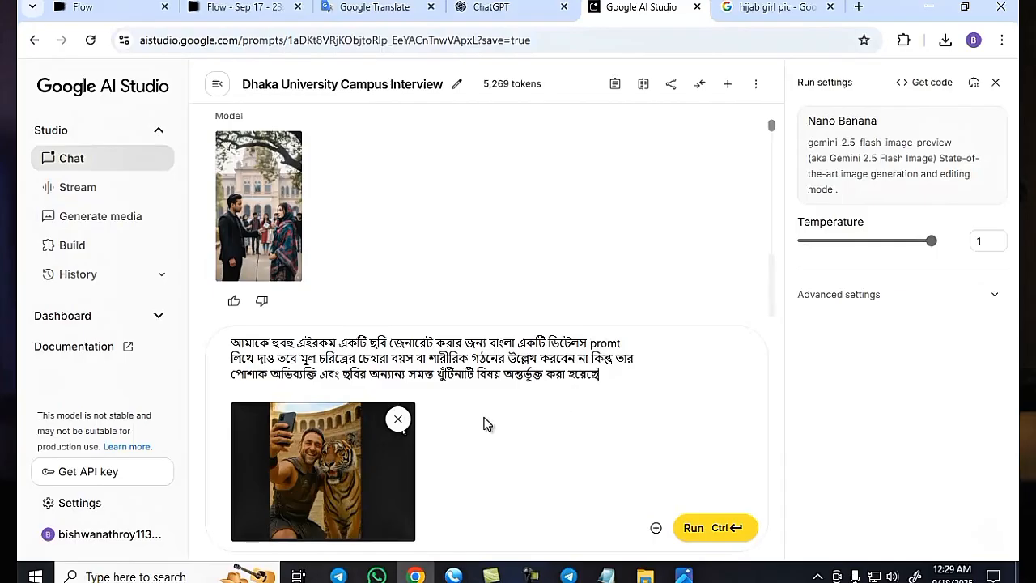
{"action": "left_click", "coordinate": [699, 531]}
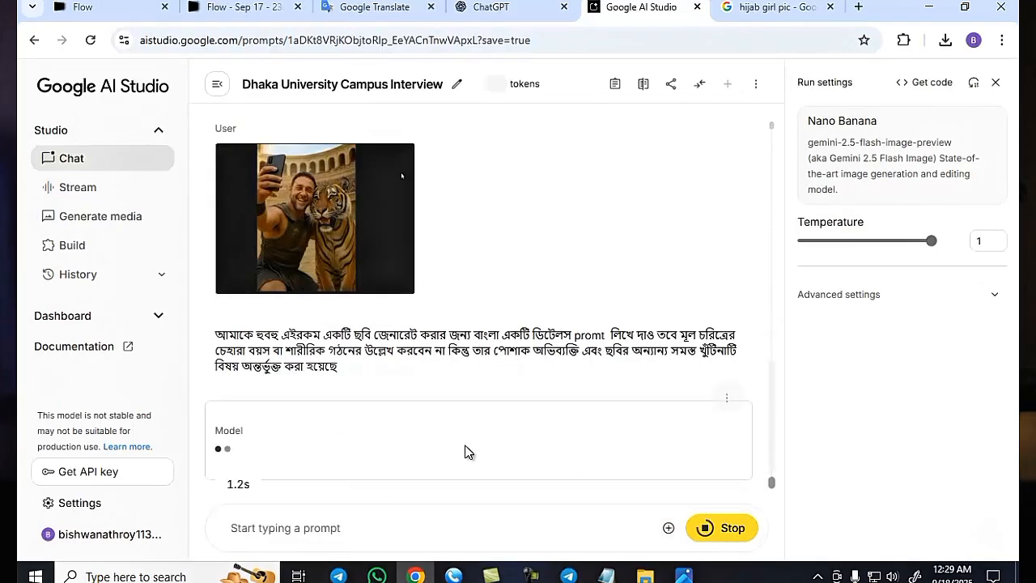
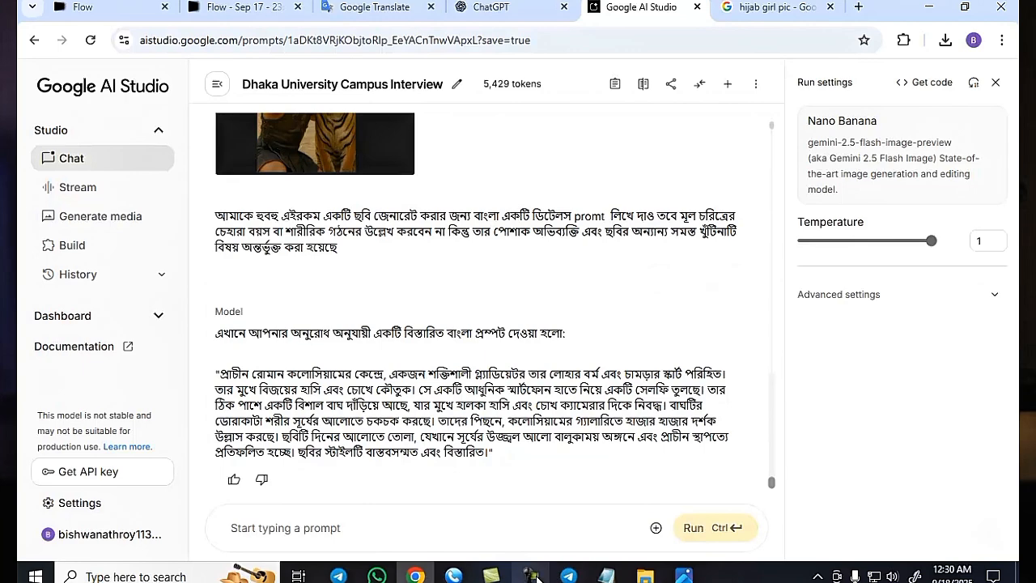
{"action": "mouse_move", "coordinate": [536, 577]}
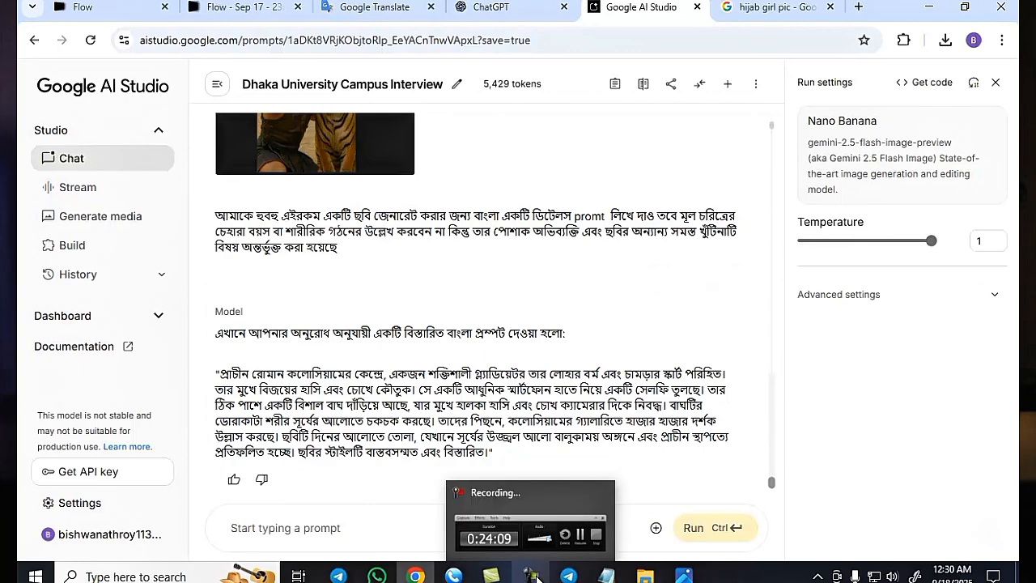
{"action": "left_click", "coordinate": [535, 576]}
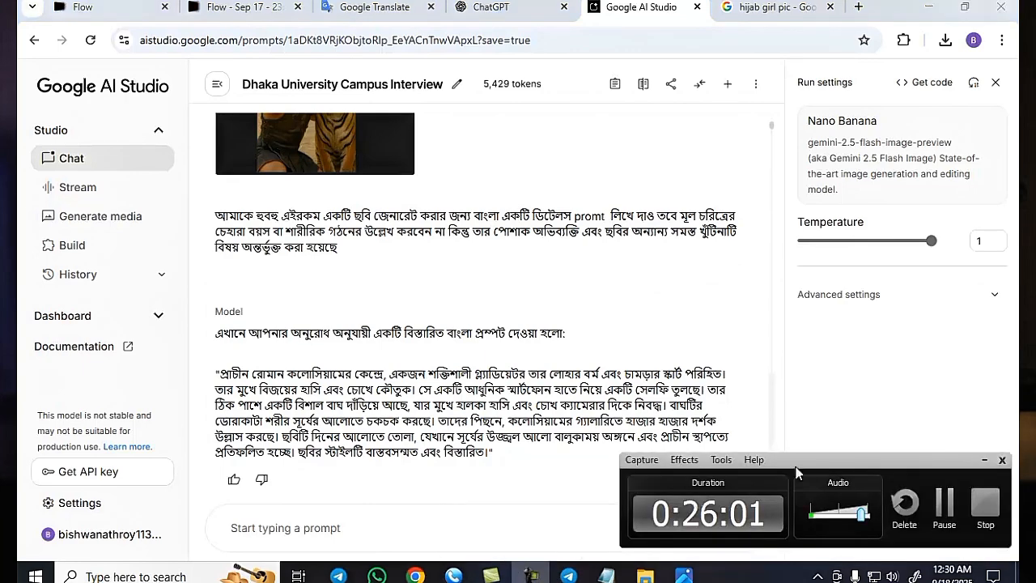
{"action": "left_click", "coordinate": [944, 513]}
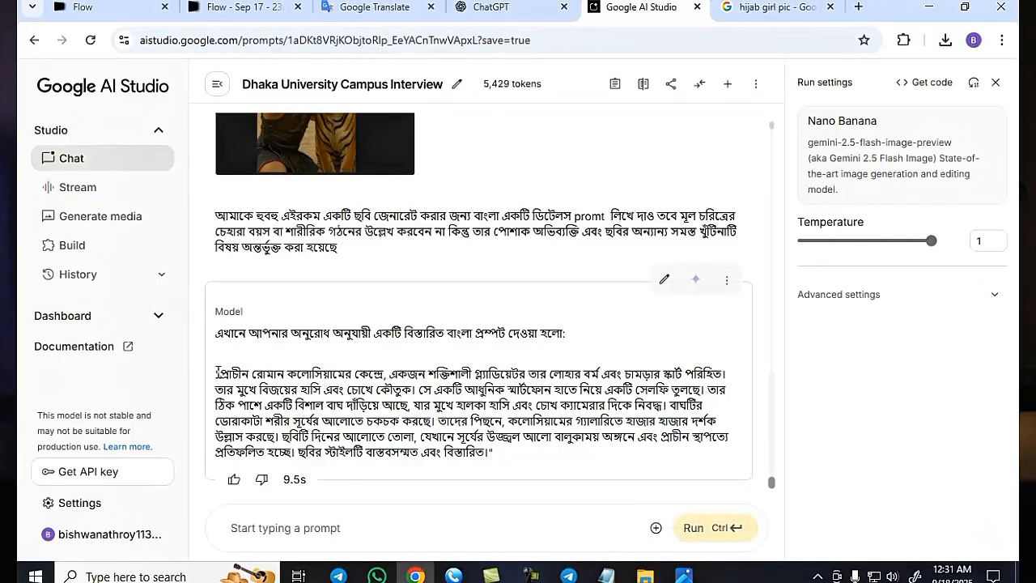
Copy the quoted Bengali gladiator prompt from the model's reply into the new prompt
{"action": "left_click_drag", "start_coordinate": [216, 373], "coordinate": [555, 453]}
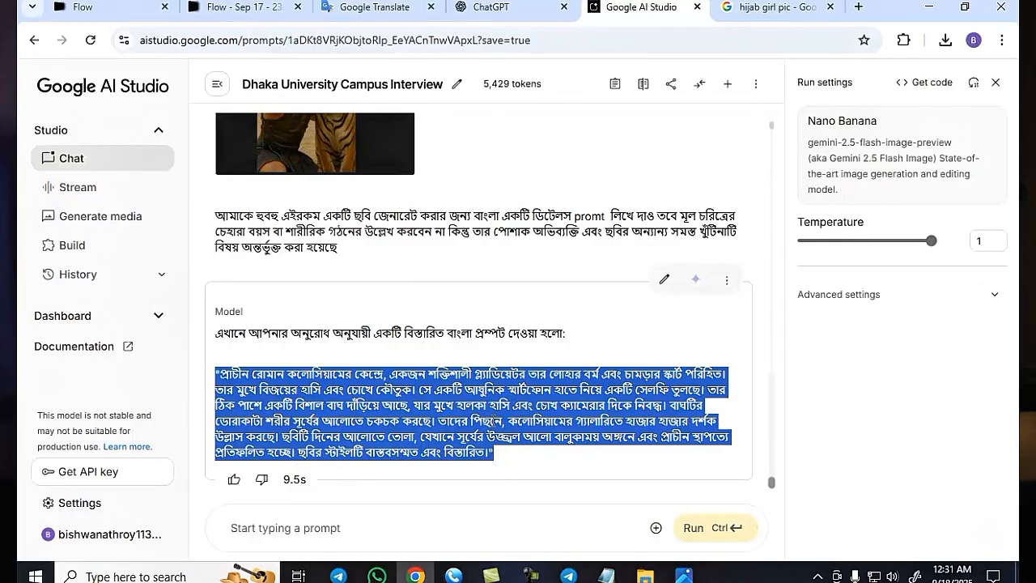
{"action": "right_click", "coordinate": [469, 403]}
{"action": "left_click", "coordinate": [506, 238]}
{"action": "left_click", "coordinate": [278, 530]}
{"action": "right_click", "coordinate": [262, 531]}
{"action": "left_click", "coordinate": [234, 527]}
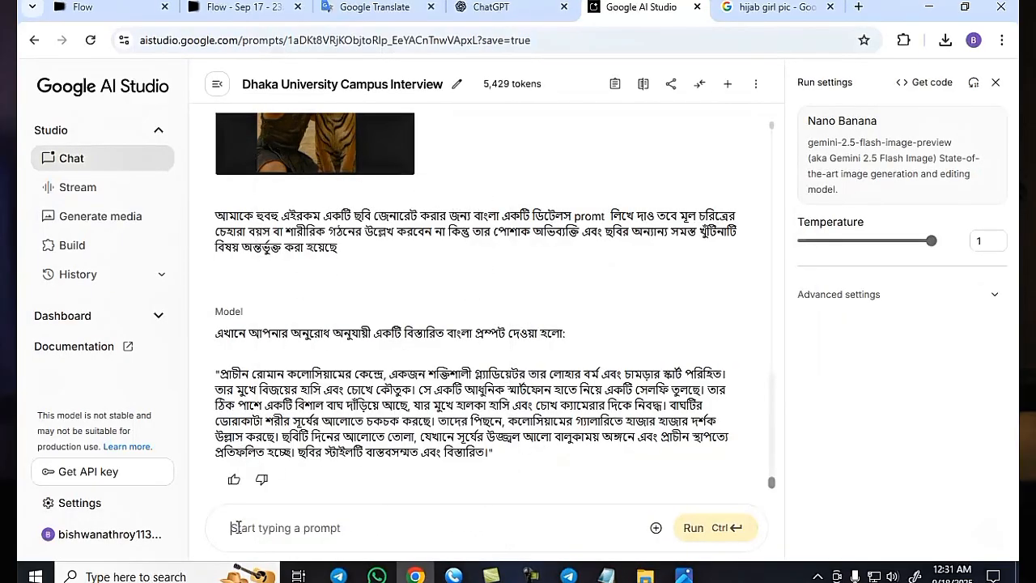
{"action": "right_click", "coordinate": [241, 527]}
{"action": "left_click", "coordinate": [274, 349]}
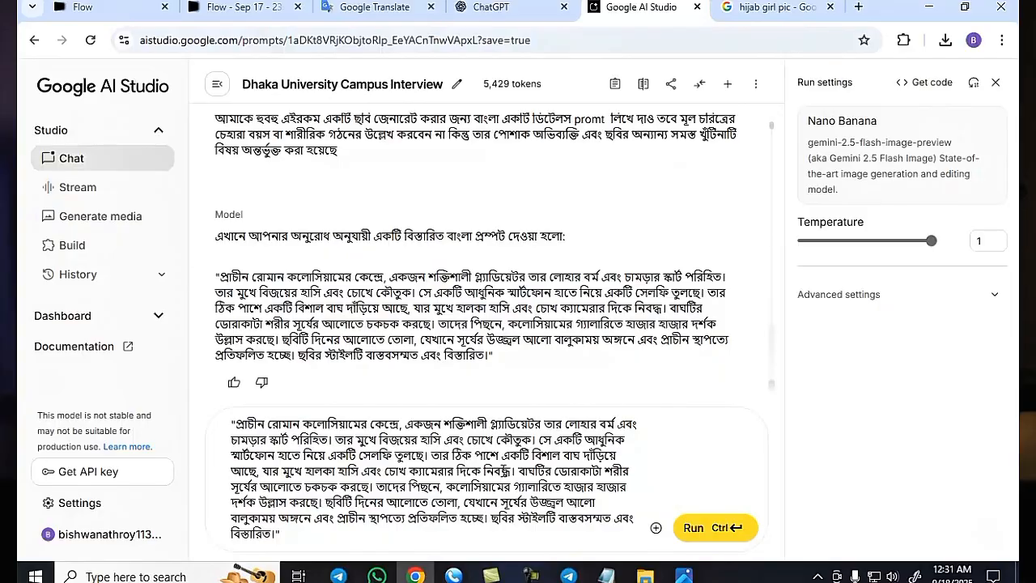
Attach the dark-suit portrait photo_2025-09-17_23-36-20 to the gladiator prompt
{"action": "left_click", "coordinate": [656, 527]}
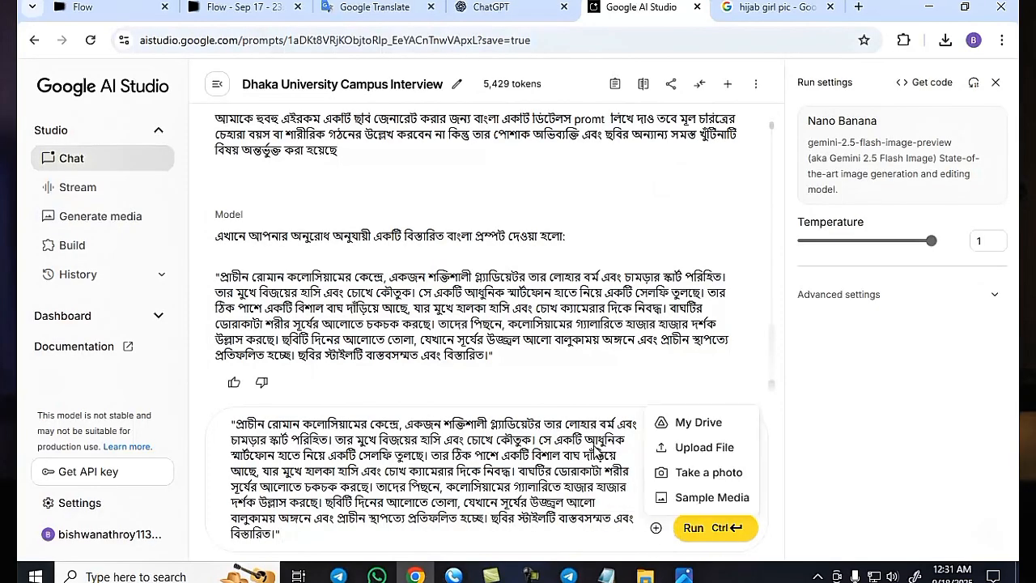
{"action": "left_click", "coordinate": [711, 452]}
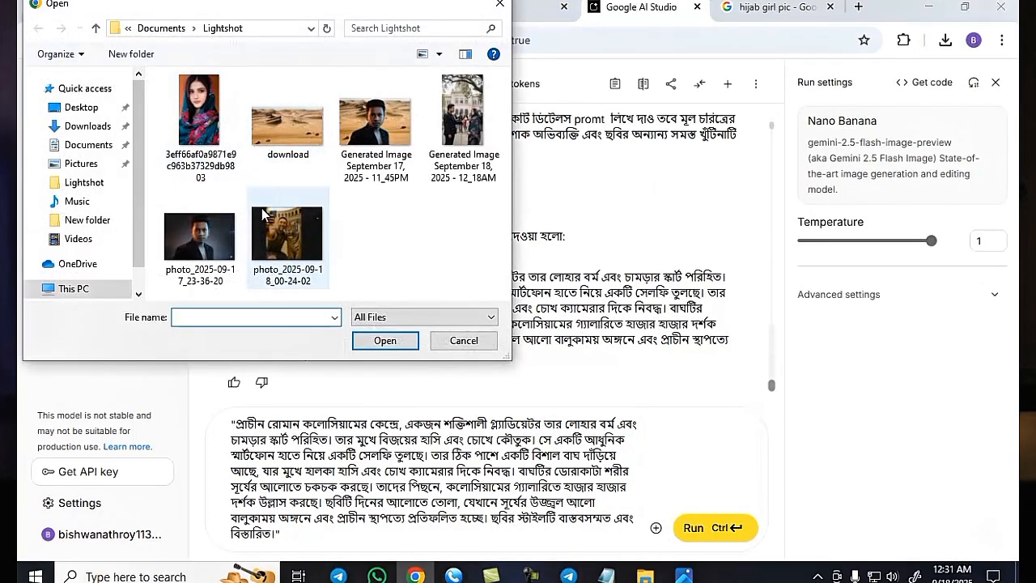
{"action": "left_click", "coordinate": [185, 261]}
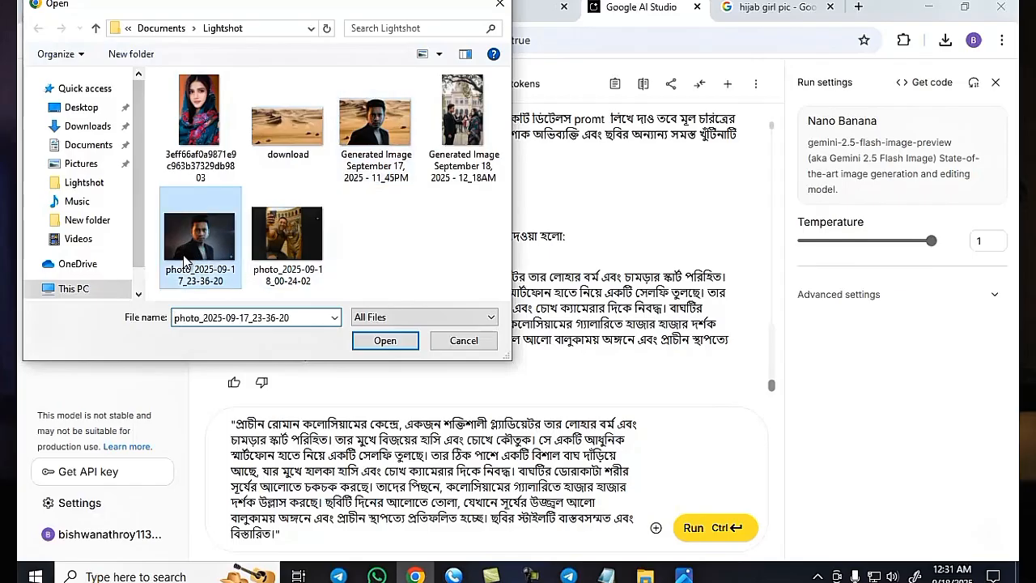
{"action": "left_click", "coordinate": [385, 341]}
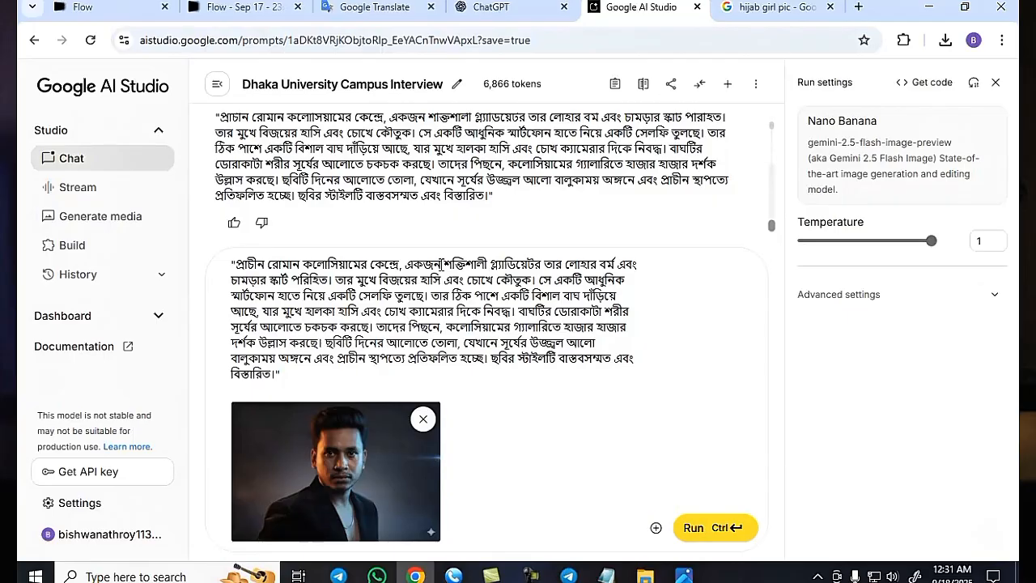
Replace the word "একজন" before the gladiator description with "আপলোড করা ব্যক্তি" so the prompt refers to the uploaded person
{"action": "double_click", "coordinate": [441, 264]}
{"action": "left_click_drag", "start_coordinate": [410, 266], "coordinate": [404, 265]}
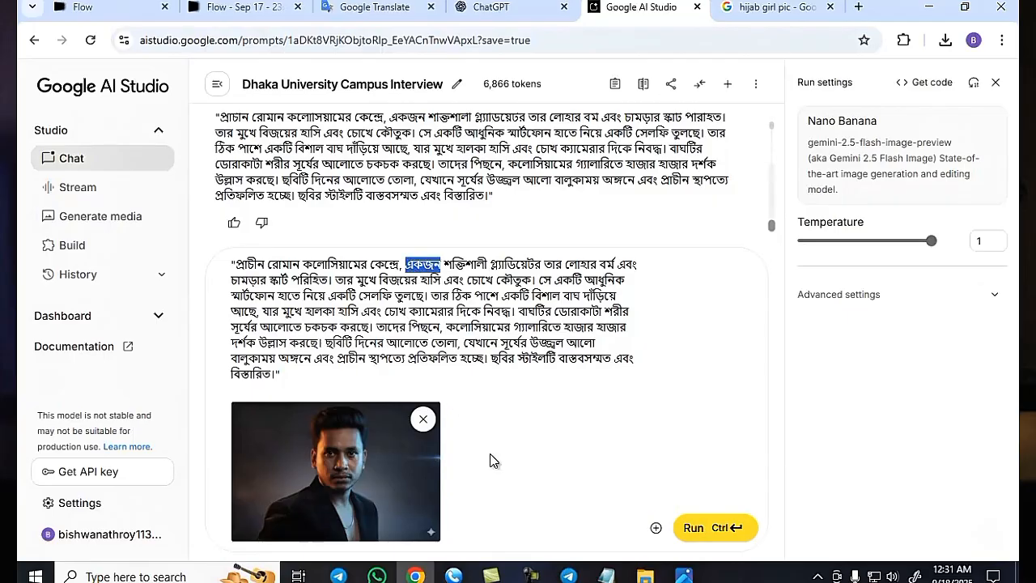
{"action": "left_click", "coordinate": [531, 577]}
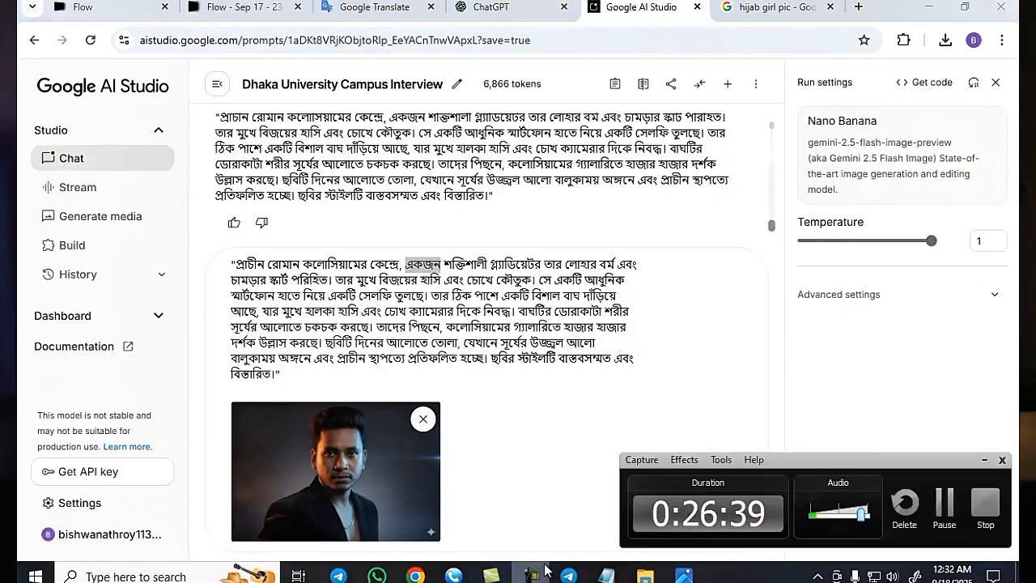
{"action": "left_click", "coordinate": [946, 517]}
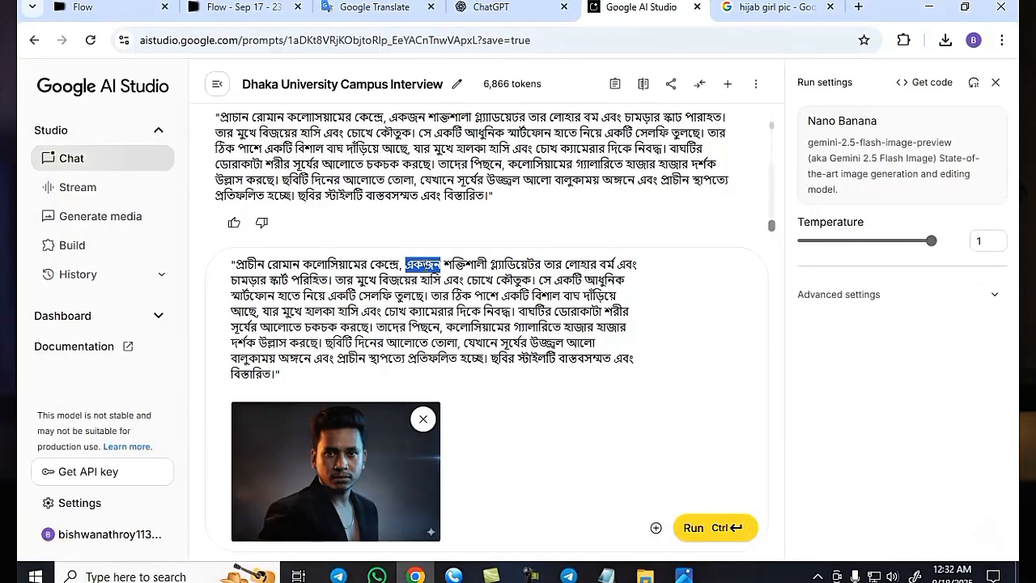
{"action": "right_click", "coordinate": [429, 265]}
{"action": "left_click", "coordinate": [465, 280]}
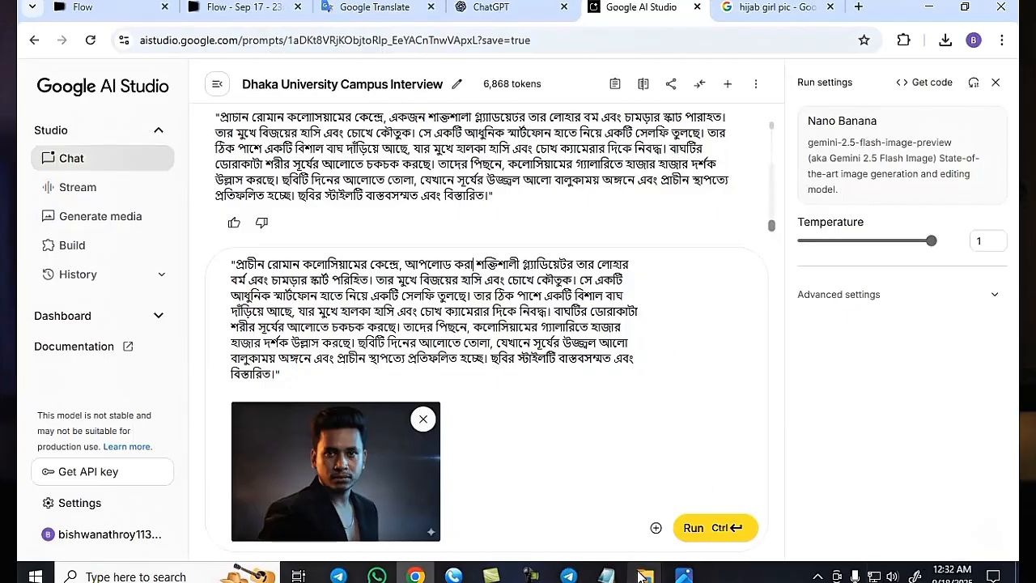
{"action": "left_click", "coordinate": [531, 576]}
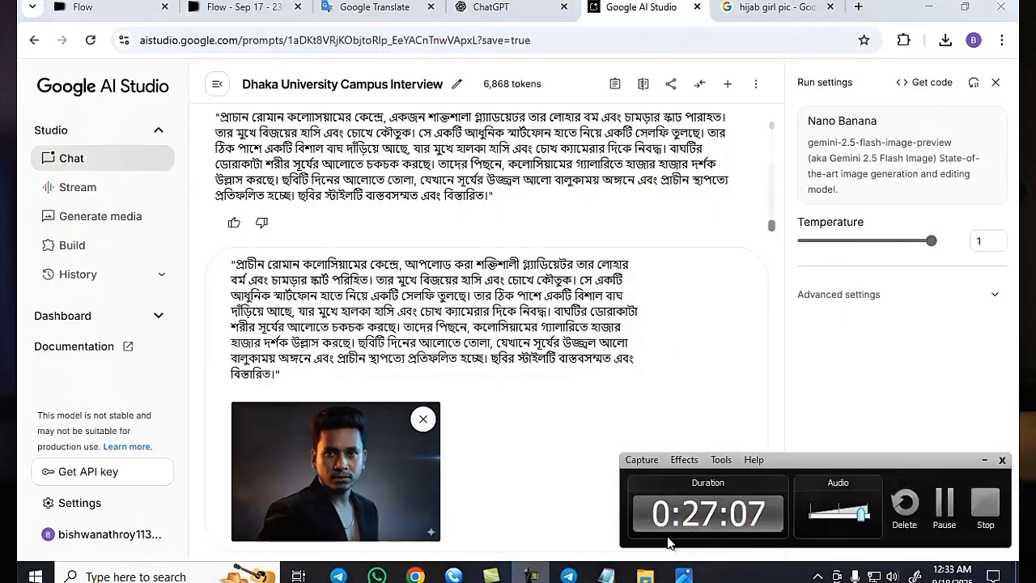
{"action": "left_click", "coordinate": [942, 506]}
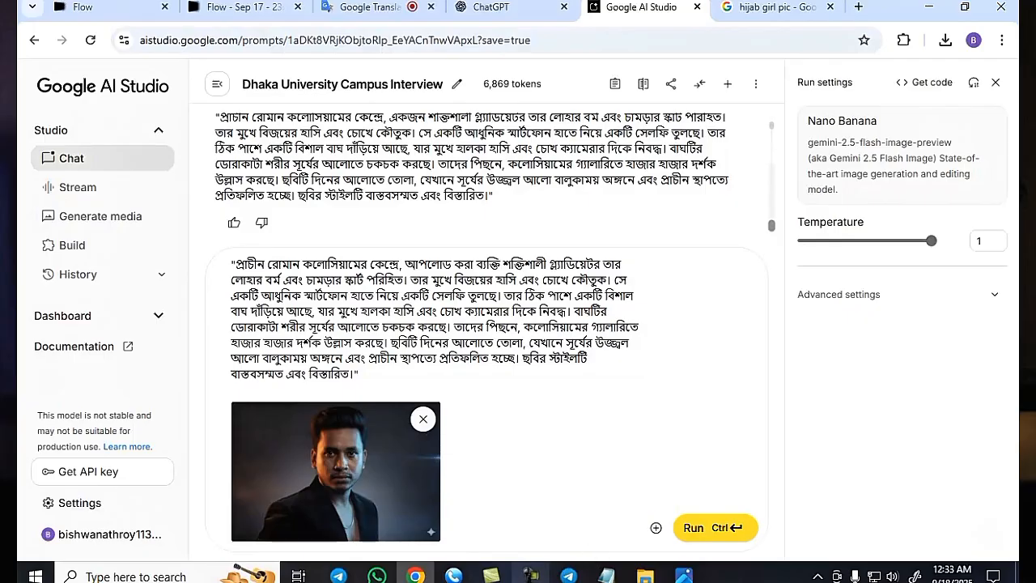
Run the edited gladiator selfie prompt with the attached portrait to generate the image
{"action": "mouse_move", "coordinate": [531, 576]}
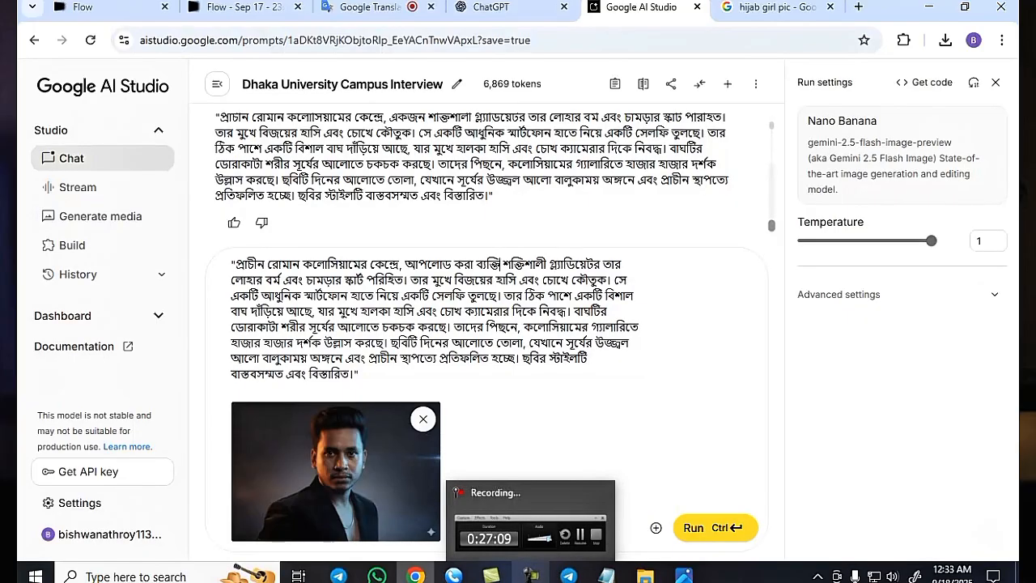
{"action": "left_click", "coordinate": [549, 541]}
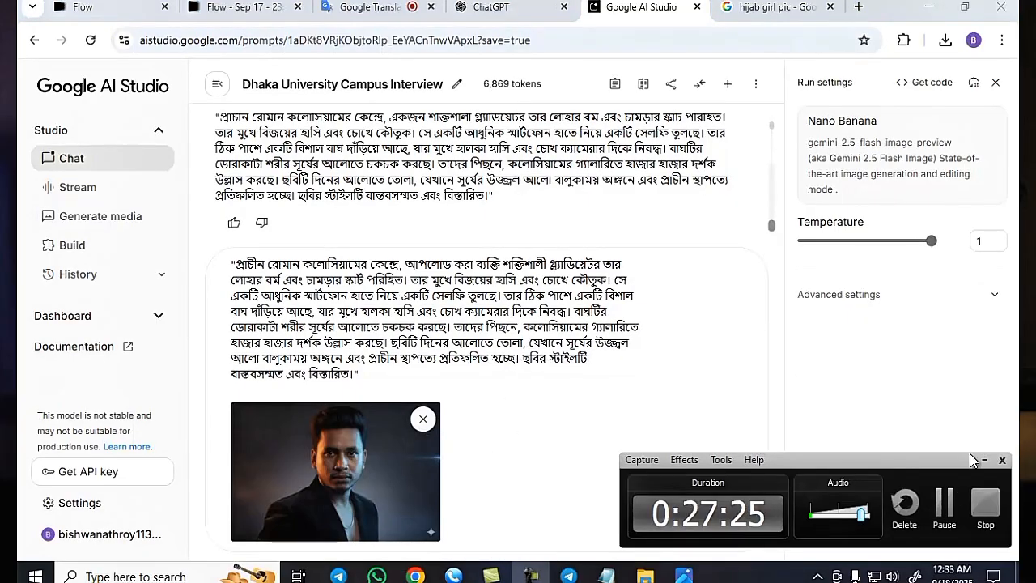
{"action": "left_click", "coordinate": [948, 515]}
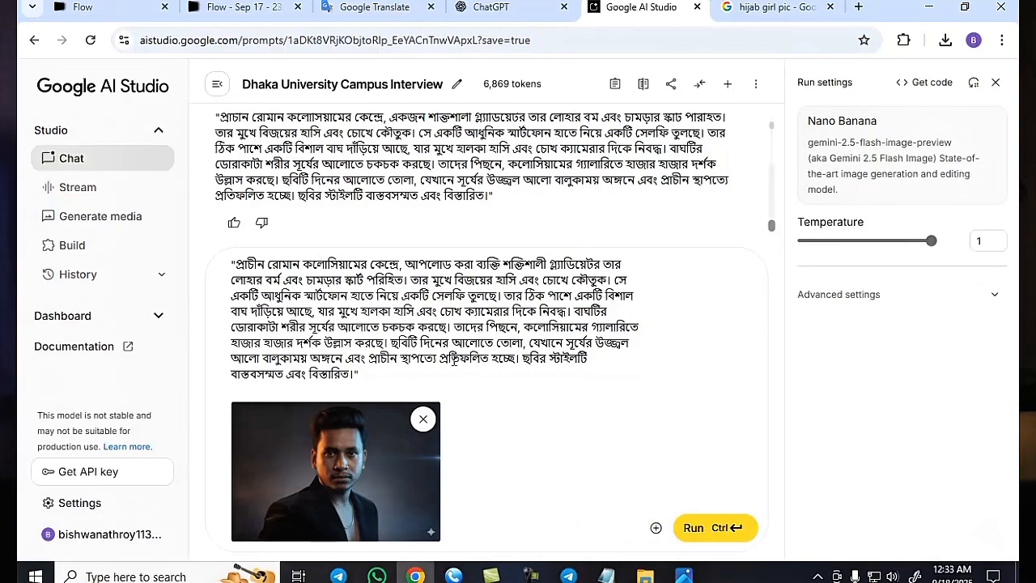
{"action": "left_click", "coordinate": [712, 527]}
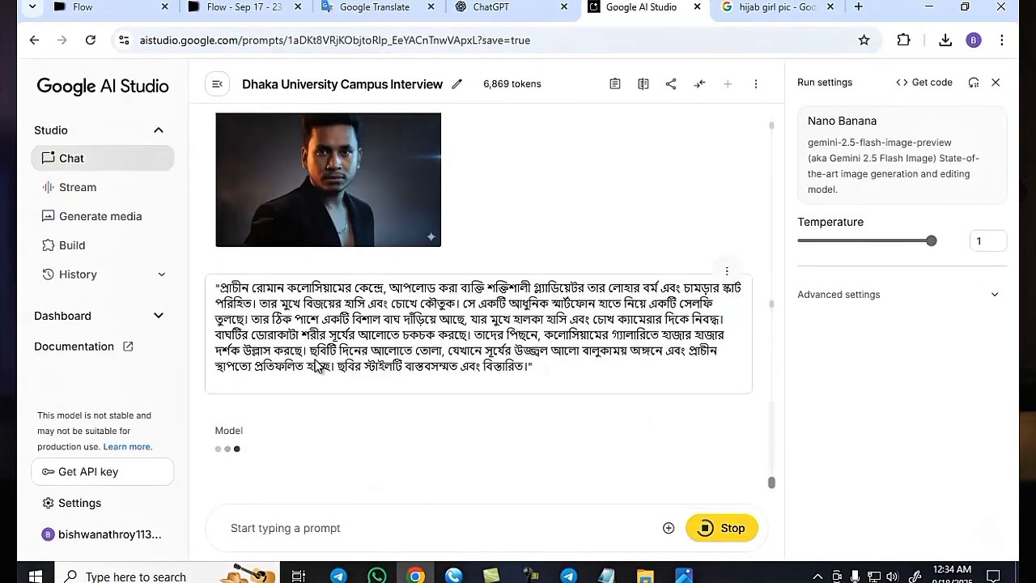
Download the generated Colosseum selfie image of the gladiator and tiger from the model's reply
{"action": "scroll", "coordinate": [348, 270], "scroll_direction": "up", "scroll_amount": 10}
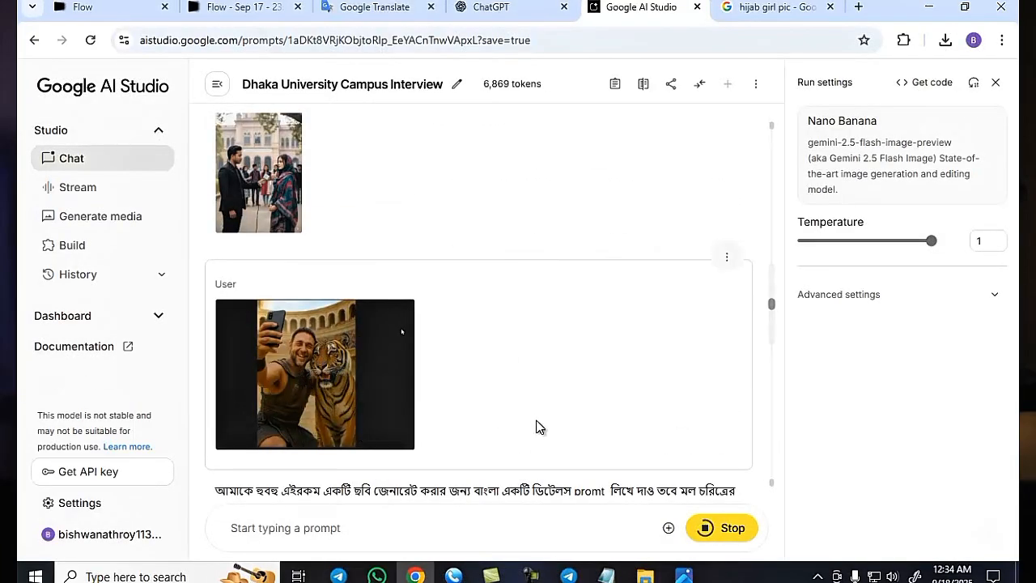
{"action": "scroll", "coordinate": [536, 418], "scroll_direction": "down", "scroll_amount": 10}
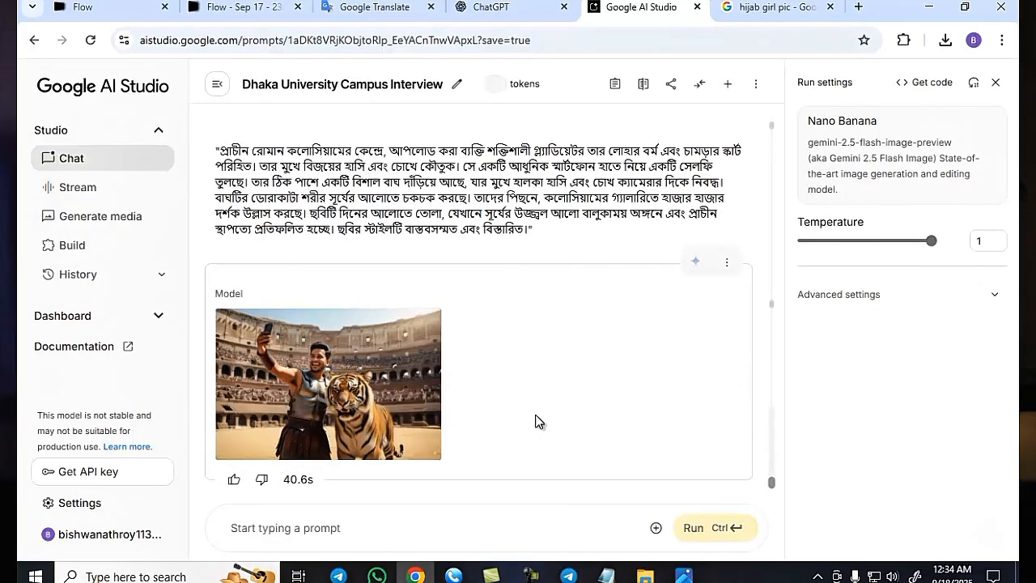
{"action": "mouse_move", "coordinate": [289, 403]}
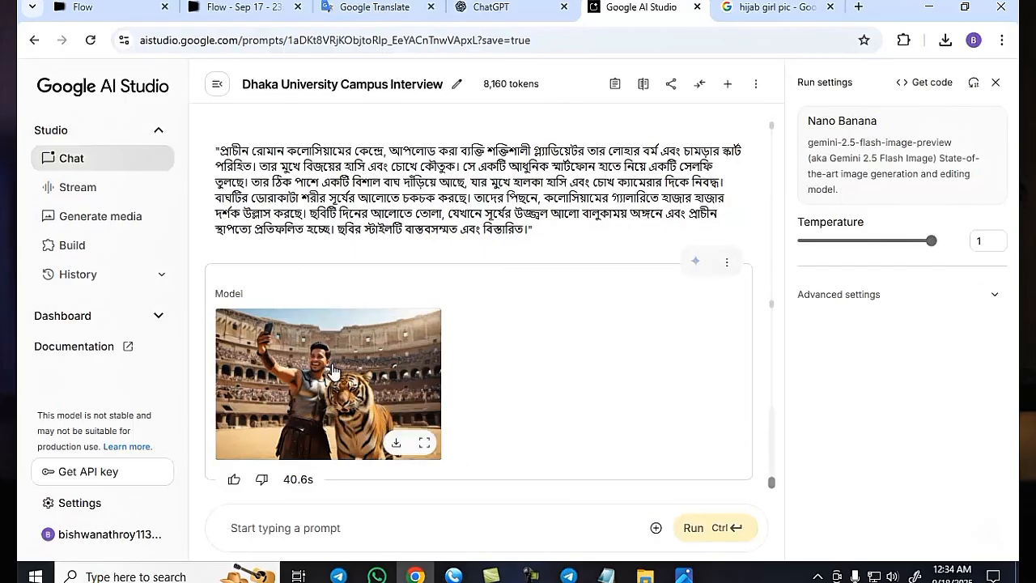
{"action": "left_click", "coordinate": [397, 448]}
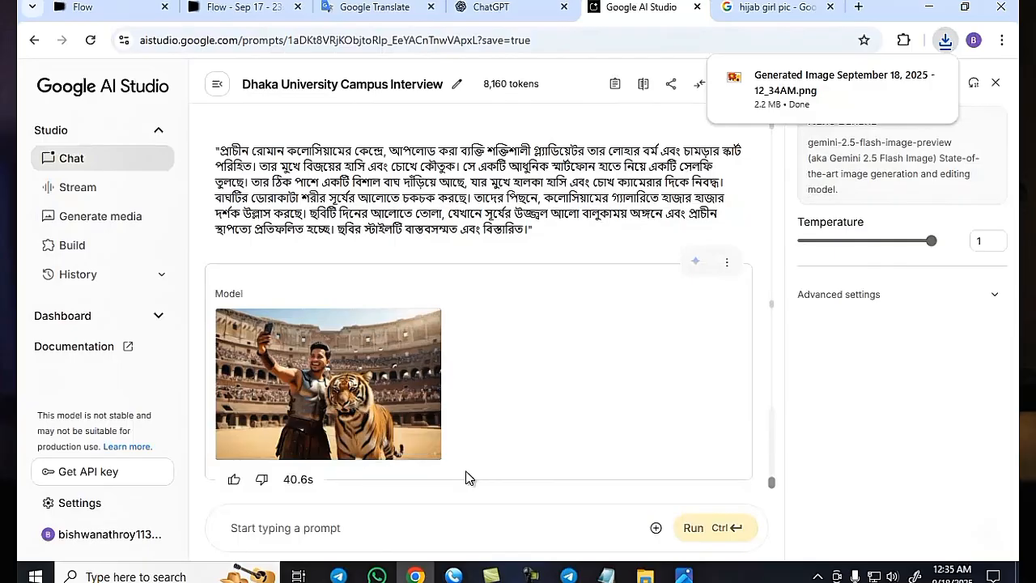
{"action": "key", "text": "ctrl+2"}
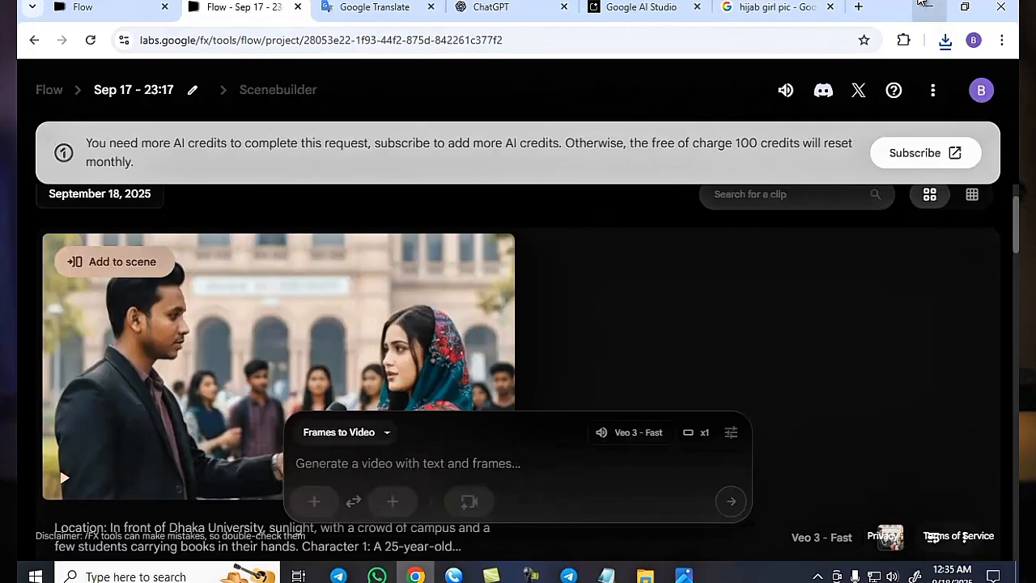
{"action": "left_click", "coordinate": [639, 7]}
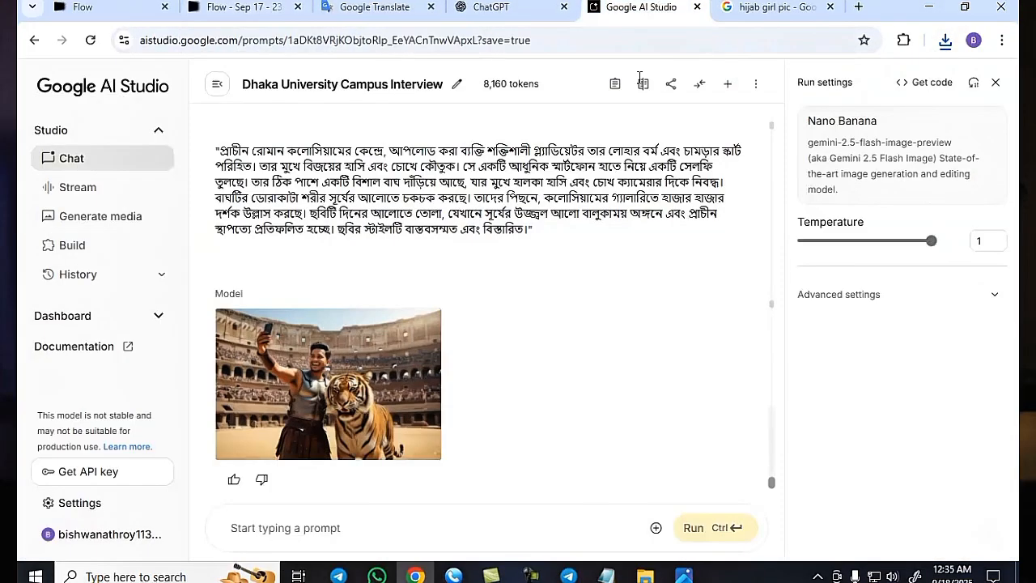
{"action": "left_click", "coordinate": [531, 575]}
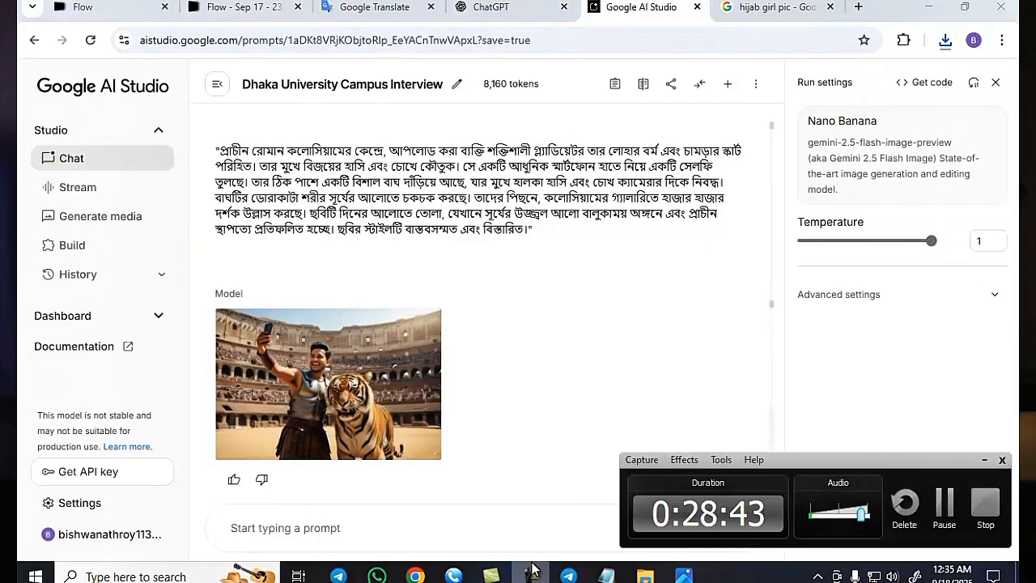
{"action": "left_click", "coordinate": [944, 506]}
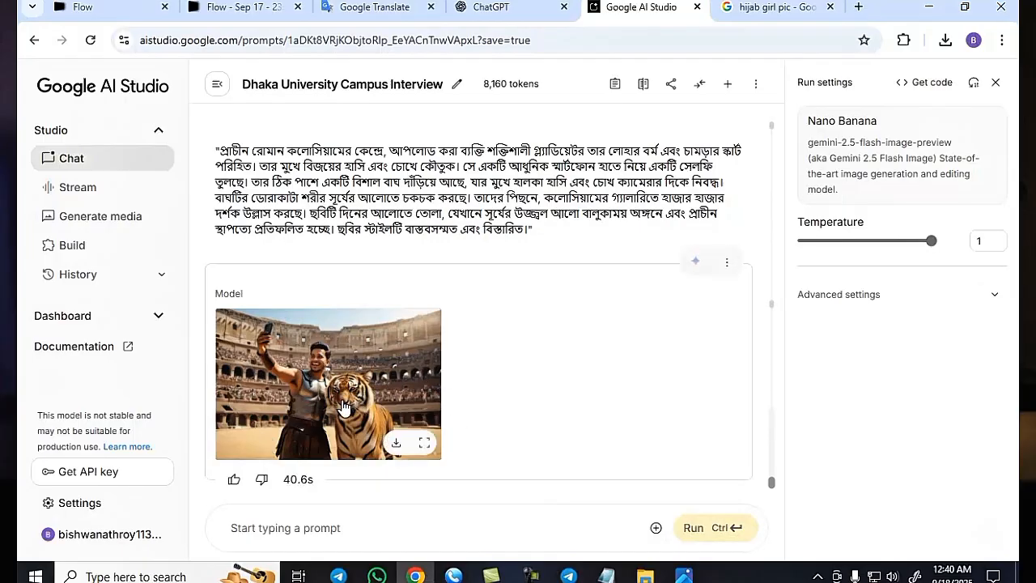
Attach the generated gladiator selfie and run the copied Bengali request for a Veo 3 video prompt template with the young man's Bengal tiger dialogue
{"action": "left_click_drag", "start_coordinate": [312, 374], "coordinate": [263, 531]}
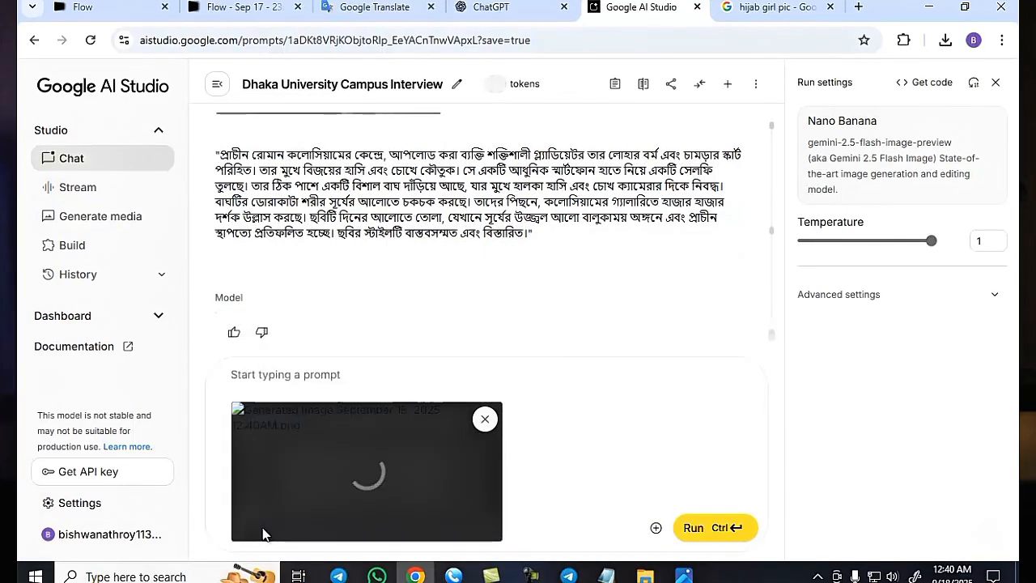
{"action": "right_click", "coordinate": [261, 378]}
{"action": "left_click", "coordinate": [306, 202]}
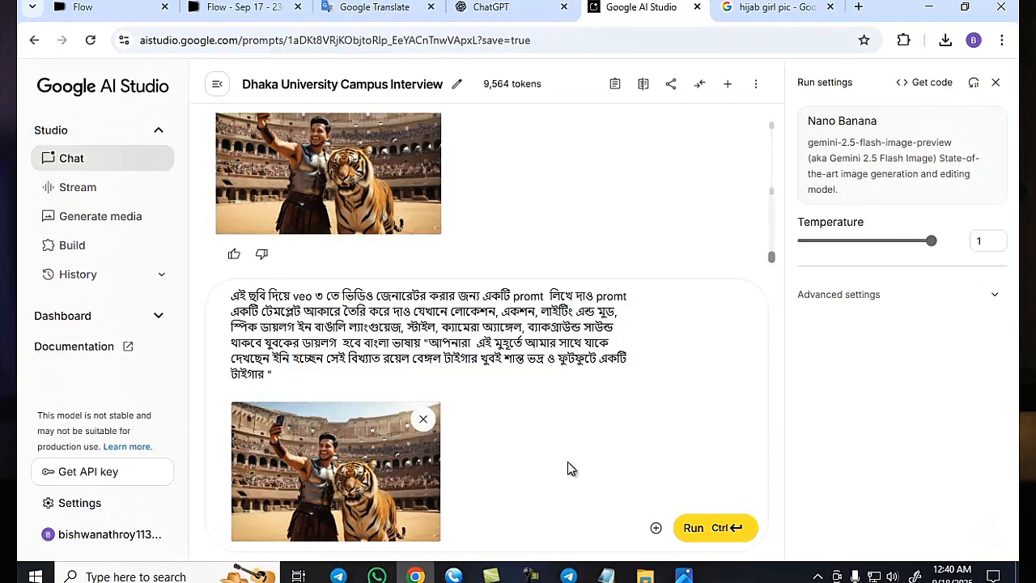
{"action": "left_click", "coordinate": [708, 530]}
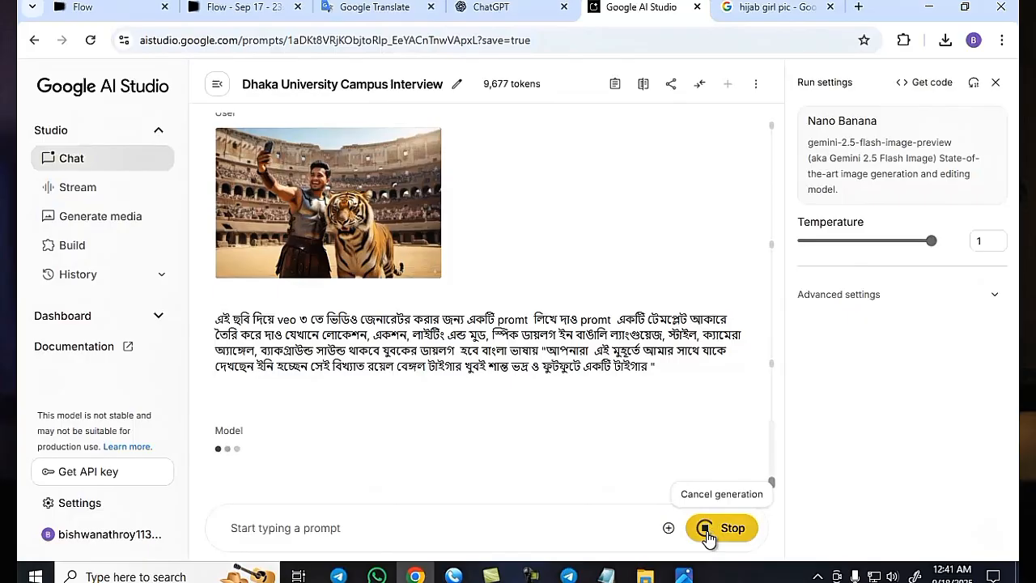
{"action": "left_click", "coordinate": [531, 576]}
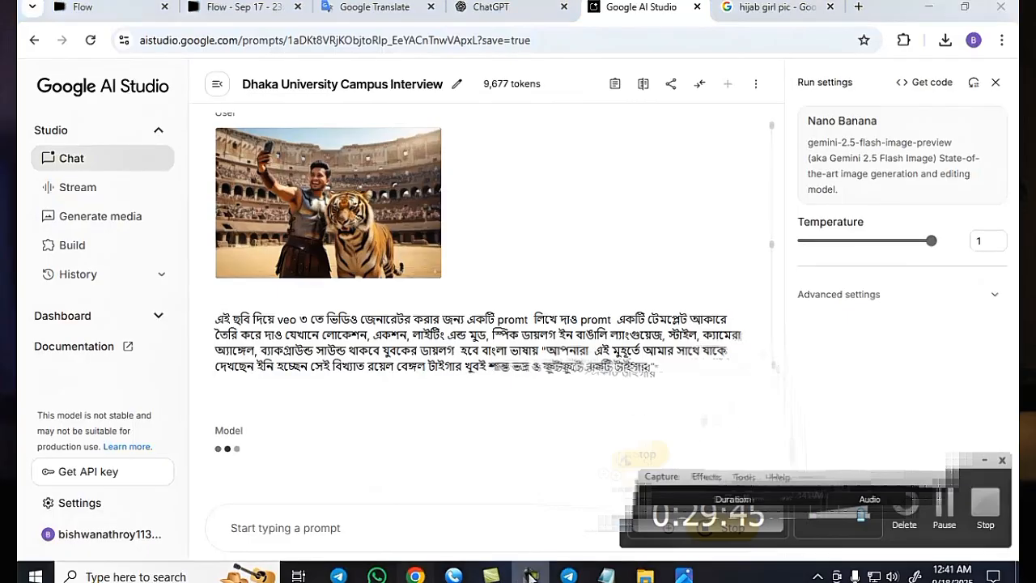
{"action": "left_click", "coordinate": [941, 517]}
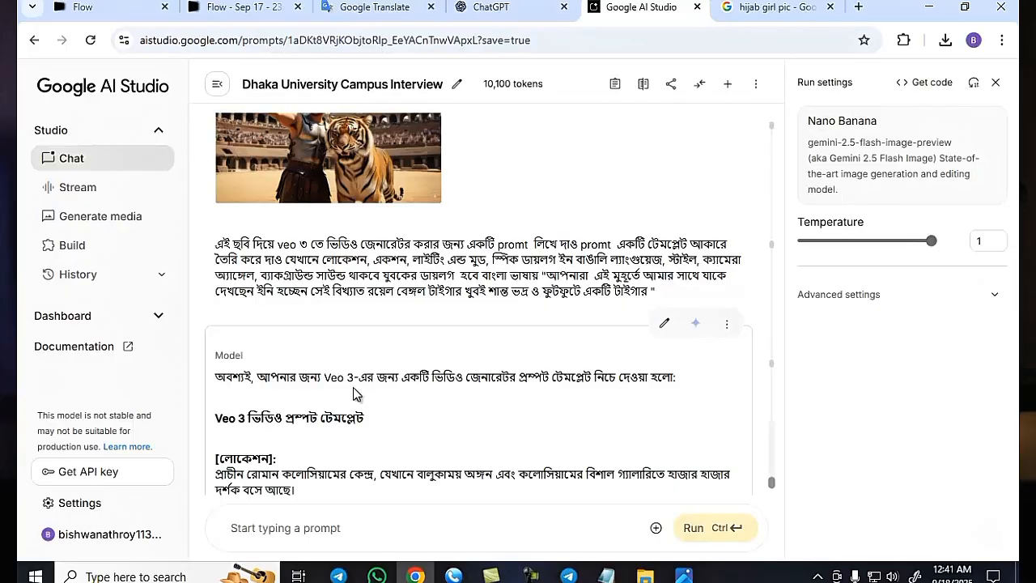
Copy the Bengali Veo 3 template from the model's reply, from the [লোকেশন] section through the end of [ব্যাকগ্রাউন্ড সাউন্ড]
{"action": "scroll", "coordinate": [344, 394], "scroll_direction": "down", "scroll_amount": 3}
{"action": "scroll", "coordinate": [345, 390], "scroll_direction": "up", "scroll_amount": 1}
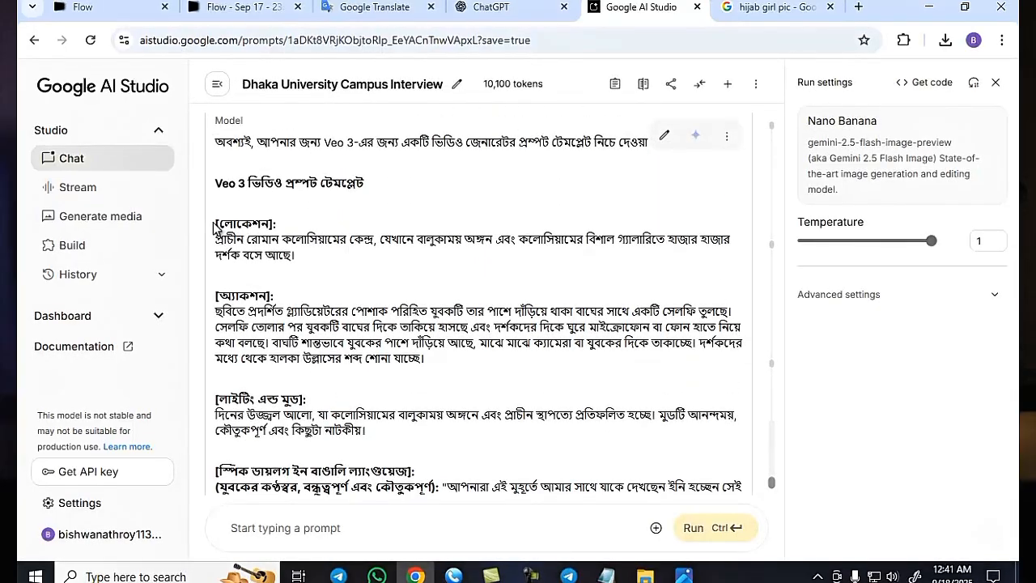
{"action": "left_click_drag", "start_coordinate": [214, 220], "coordinate": [736, 476]}
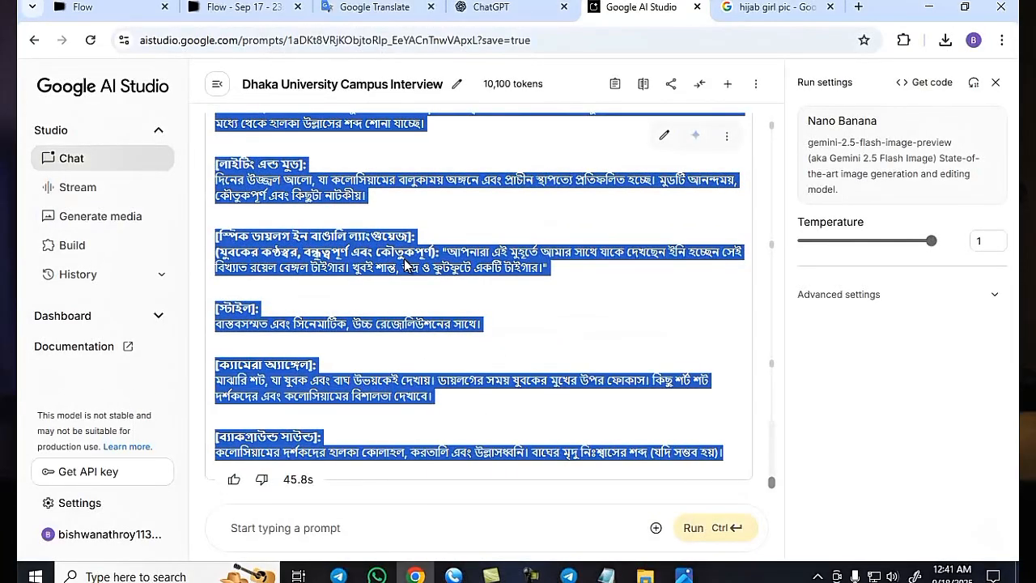
{"action": "right_click", "coordinate": [403, 266]}
{"action": "left_click", "coordinate": [435, 285]}
Switch to Google Translate and replace the old Bengali source text with the copied video template to translate it into English
{"action": "left_click", "coordinate": [405, 10]}
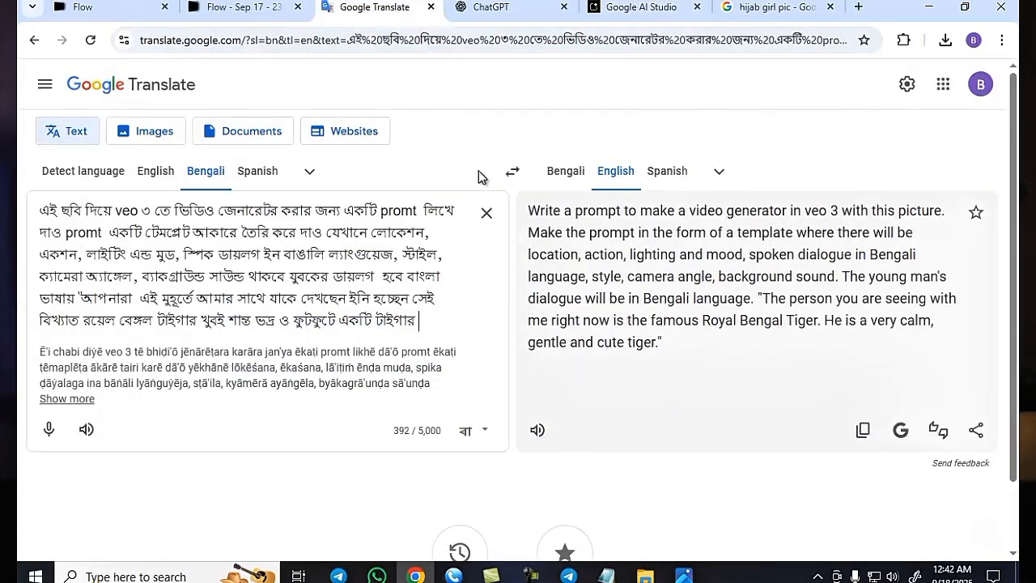
{"action": "left_click", "coordinate": [487, 213]}
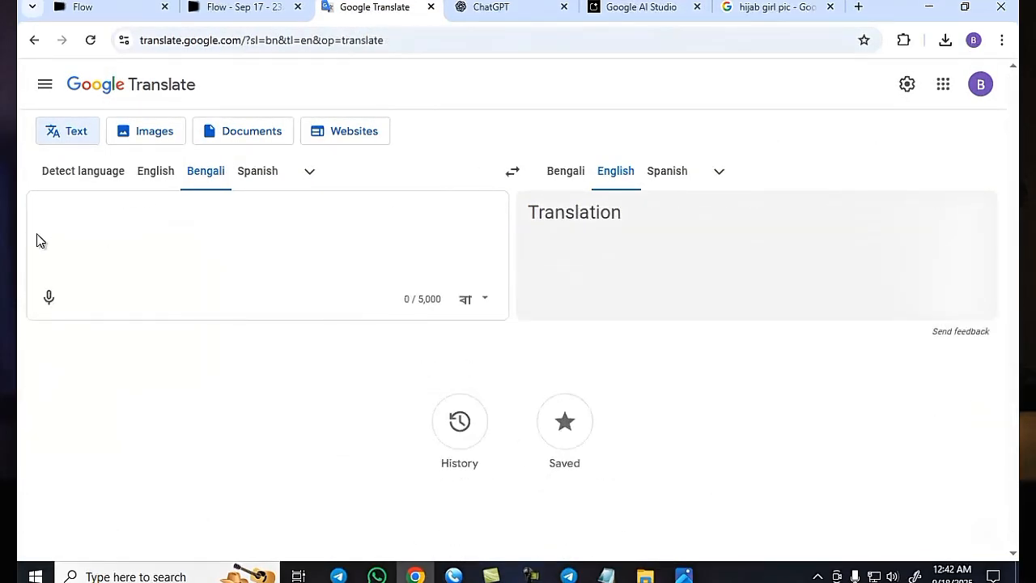
{"action": "right_click", "coordinate": [70, 213]}
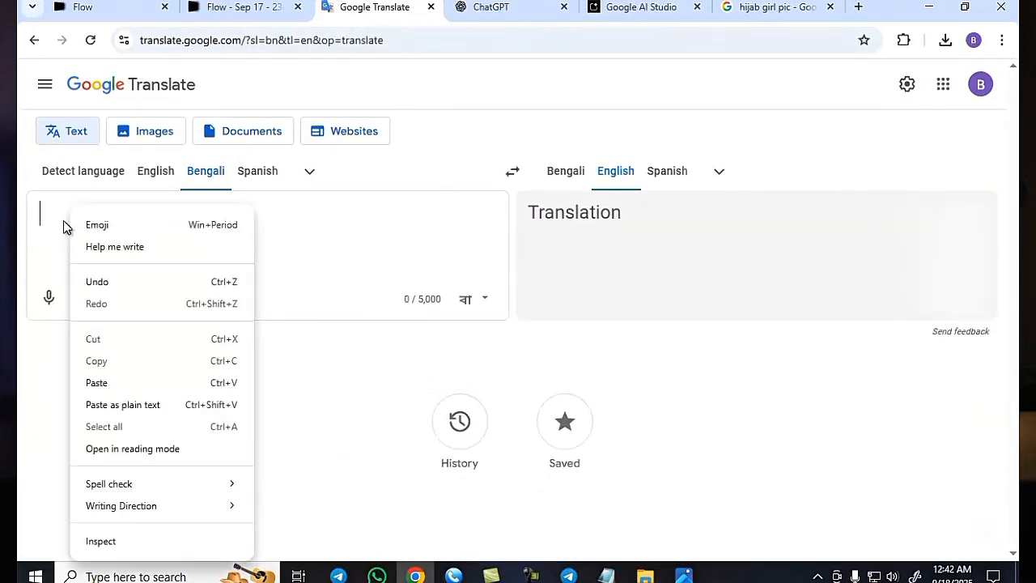
{"action": "left_click", "coordinate": [106, 383]}
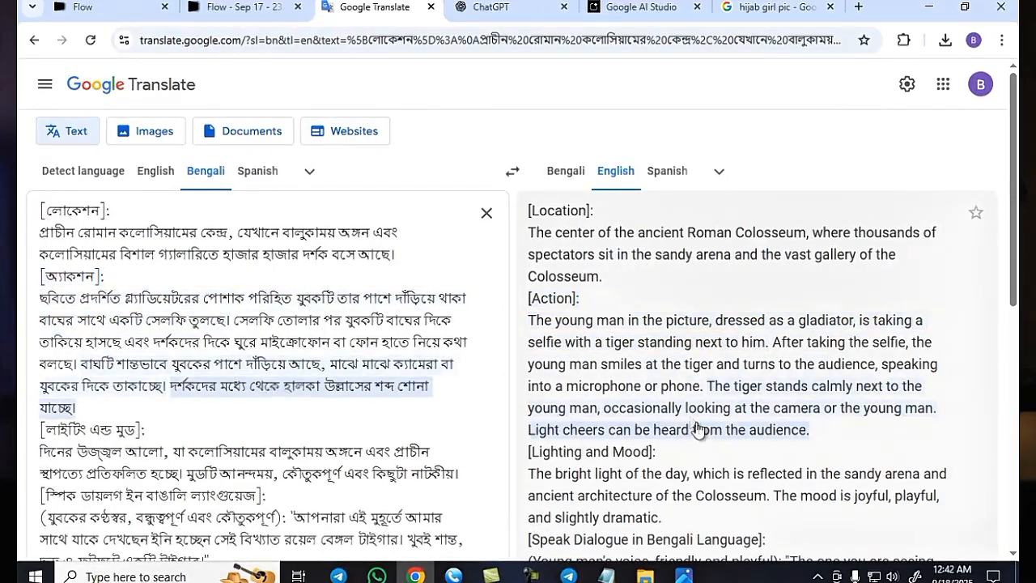
Review the Bengali template beside its English translation, from the location section through the background sound section
{"action": "scroll", "coordinate": [732, 429], "scroll_direction": "down", "scroll_amount": 2}
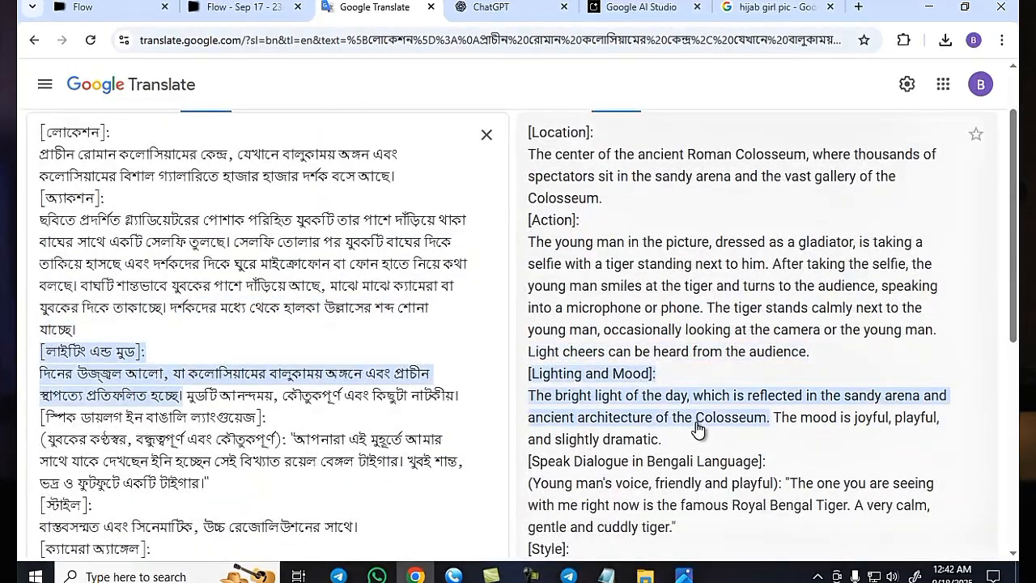
{"action": "scroll", "coordinate": [698, 429], "scroll_direction": "down", "scroll_amount": 4}
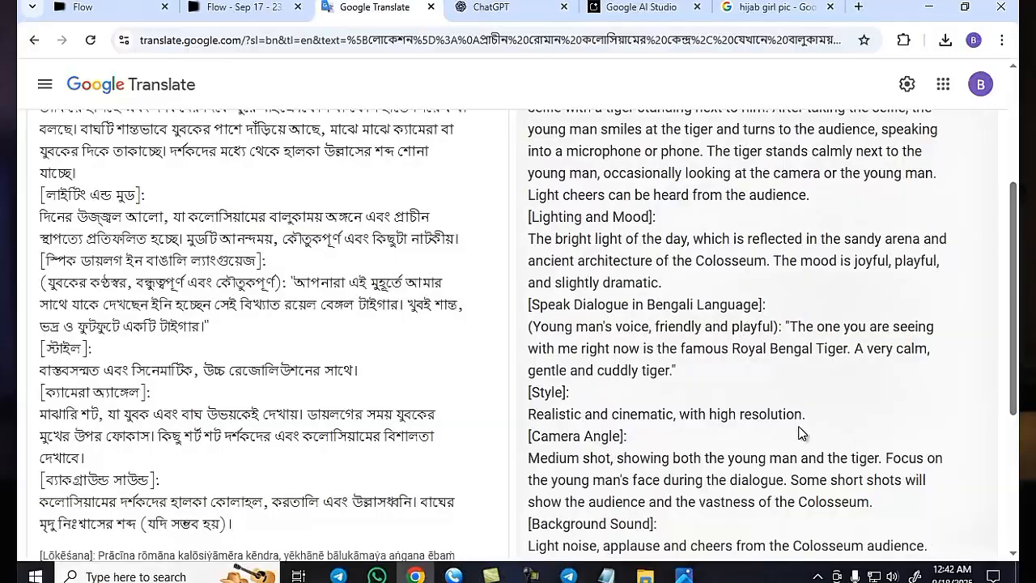
{"action": "scroll", "coordinate": [759, 430], "scroll_direction": "down", "scroll_amount": 7}
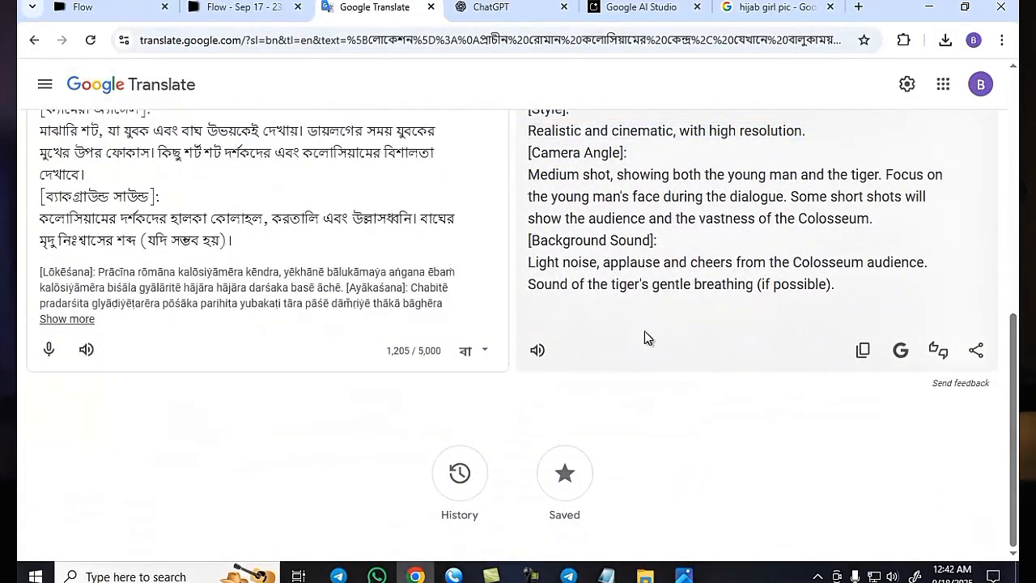
{"action": "scroll", "coordinate": [262, 284], "scroll_direction": "up", "scroll_amount": 4}
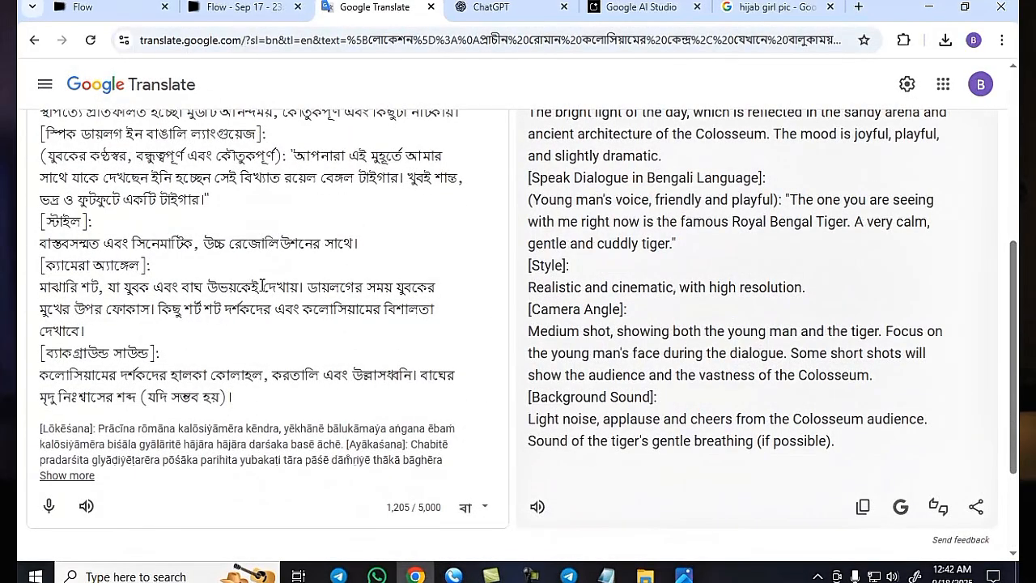
{"action": "scroll", "coordinate": [142, 328], "scroll_direction": "up", "scroll_amount": 10}
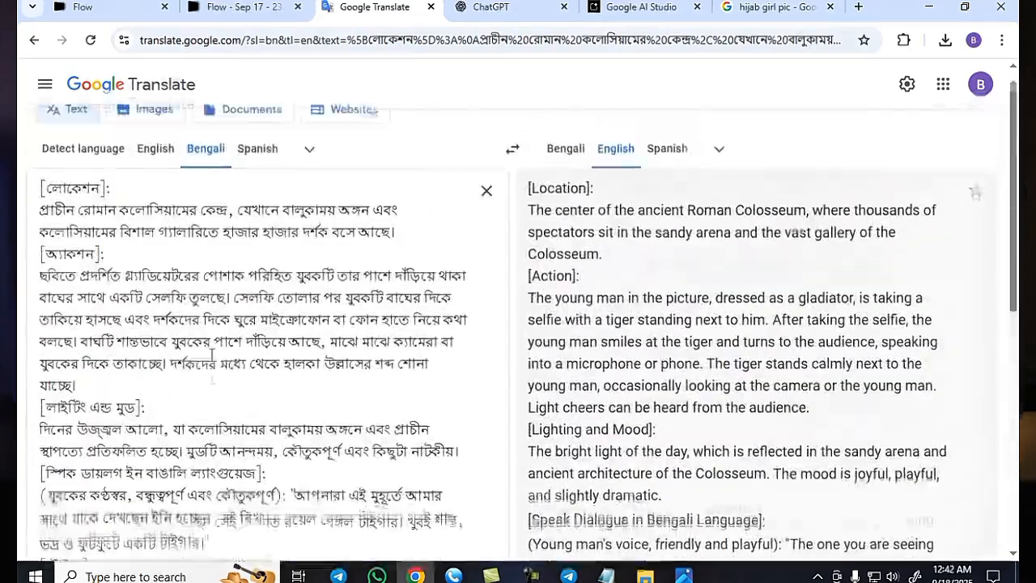
{"action": "scroll", "coordinate": [142, 328], "scroll_direction": "down", "scroll_amount": 2}
{"action": "scroll", "coordinate": [518, 332], "scroll_direction": "down", "scroll_amount": 4}
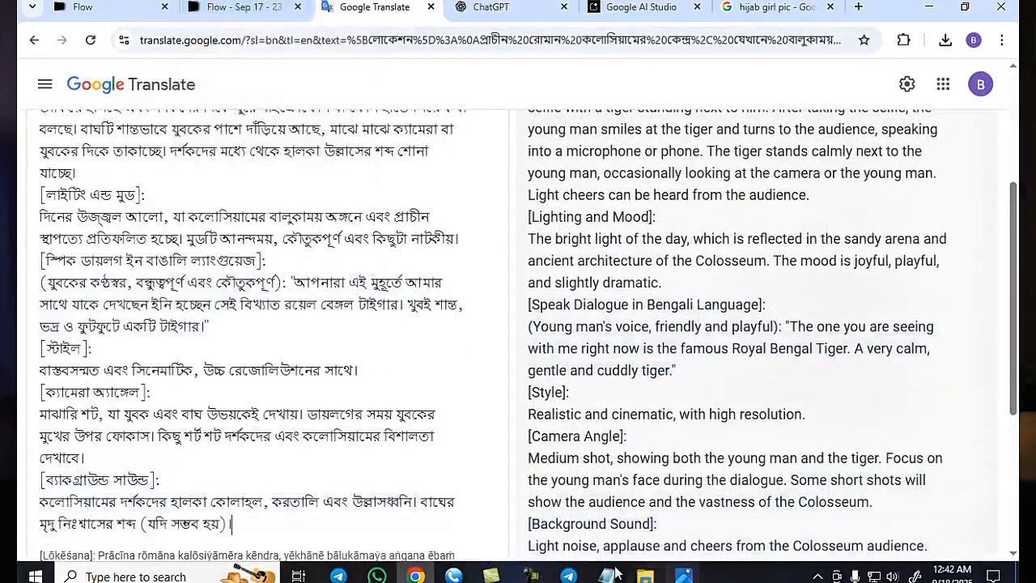
{"action": "left_click", "coordinate": [235, 7]}
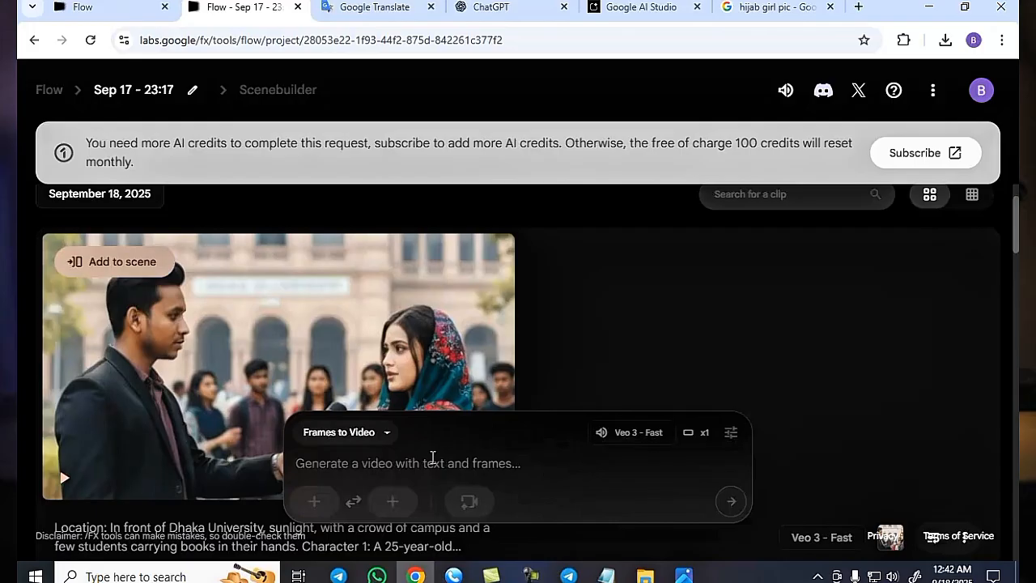
{"action": "left_click", "coordinate": [531, 575]}
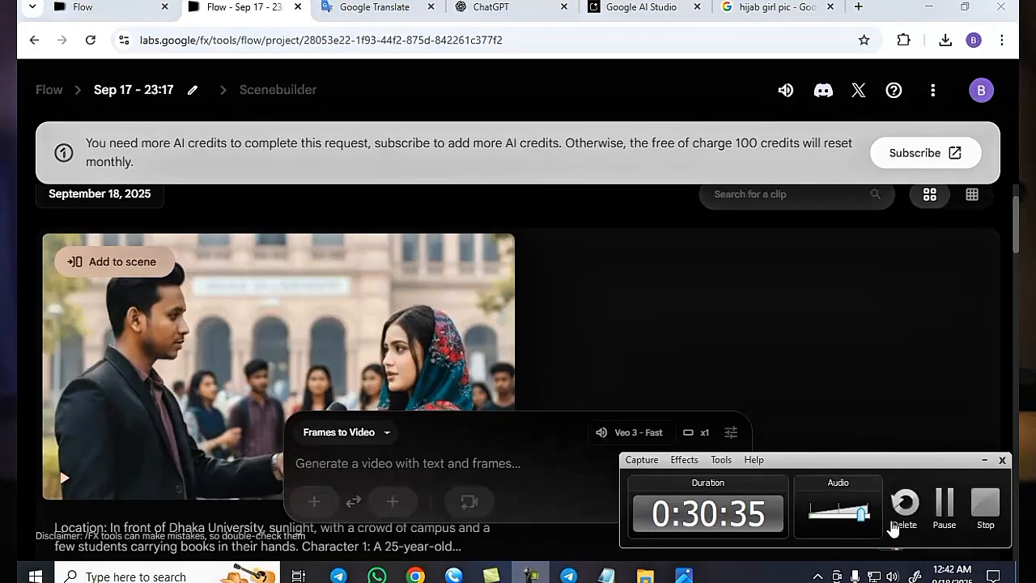
{"action": "left_click", "coordinate": [943, 505]}
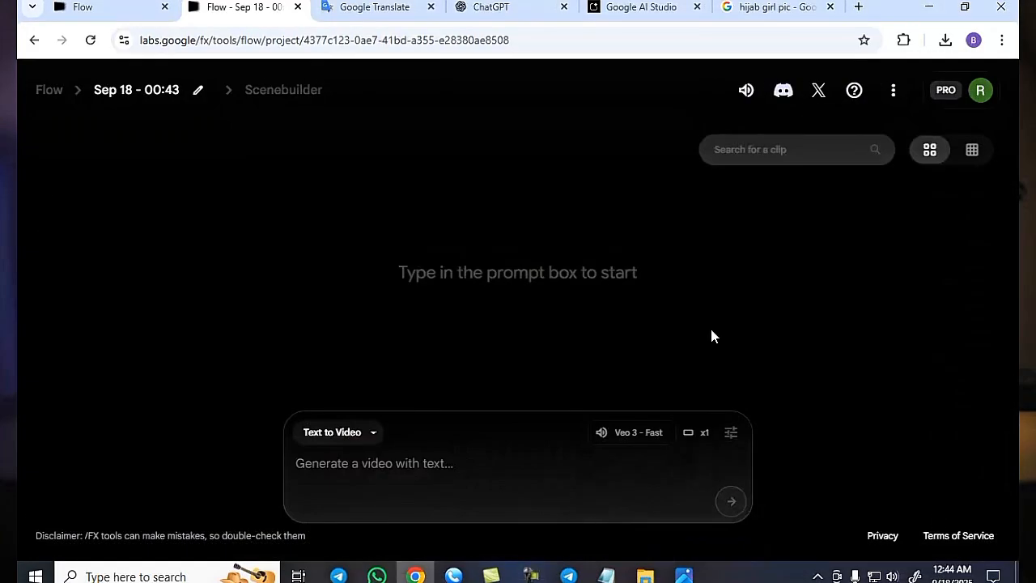
Paste the copied Bengali gladiator template into the empty Text to Video prompt of the Flow project
{"action": "right_click", "coordinate": [338, 470]}
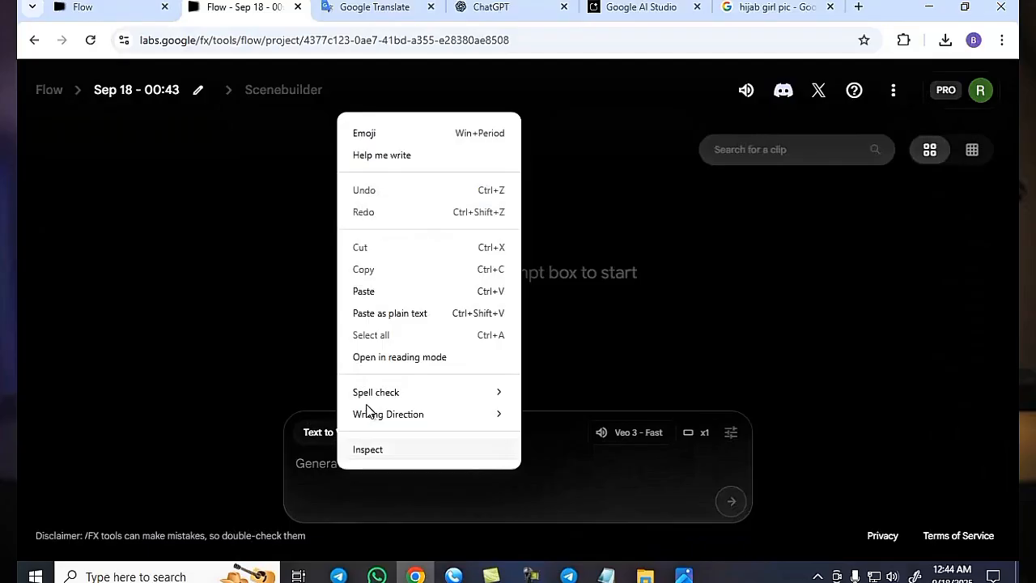
{"action": "left_click", "coordinate": [384, 292]}
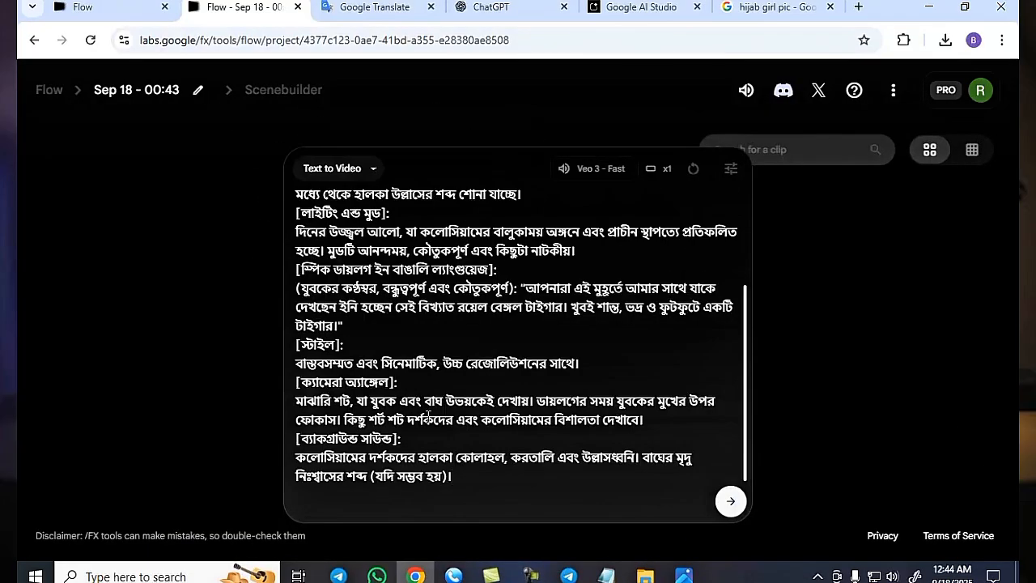
{"action": "scroll", "coordinate": [427, 416], "scroll_direction": "up", "scroll_amount": 2}
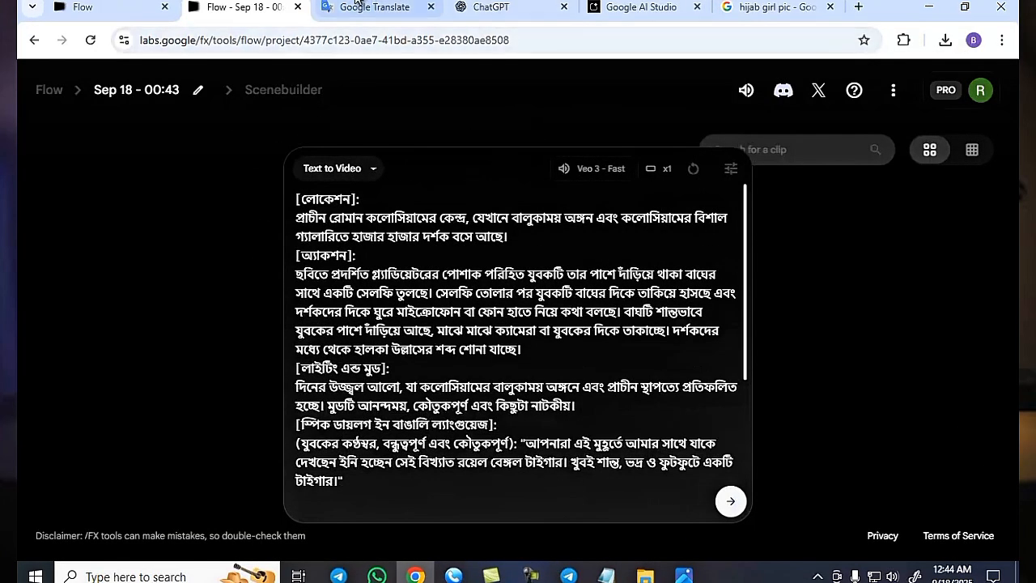
Switch to Google Translate and copy the complete English translation of the gladiator video template
{"action": "left_click", "coordinate": [641, 6]}
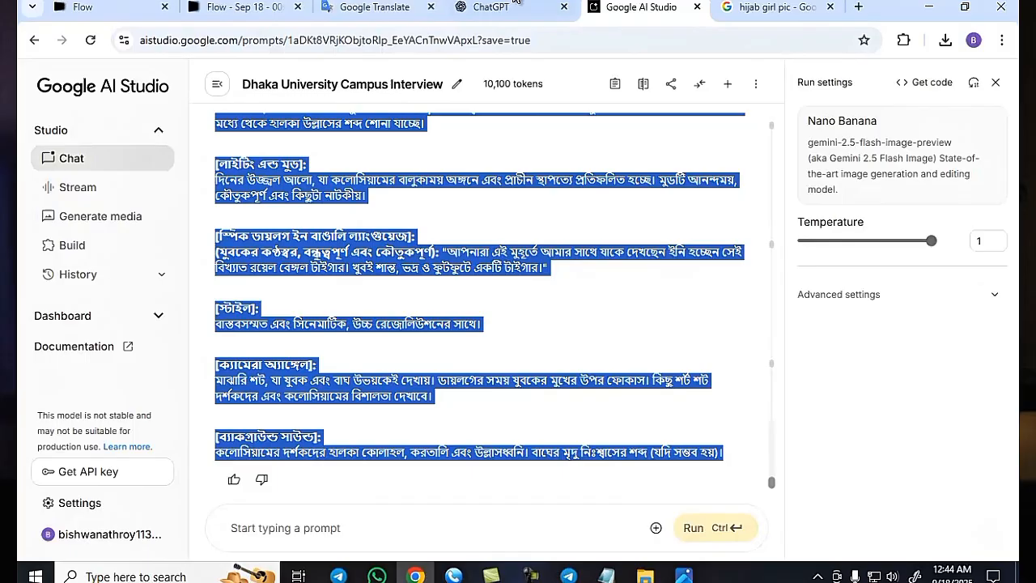
{"action": "left_click", "coordinate": [322, 6]}
{"action": "scroll", "coordinate": [717, 418], "scroll_direction": "down", "scroll_amount": 5}
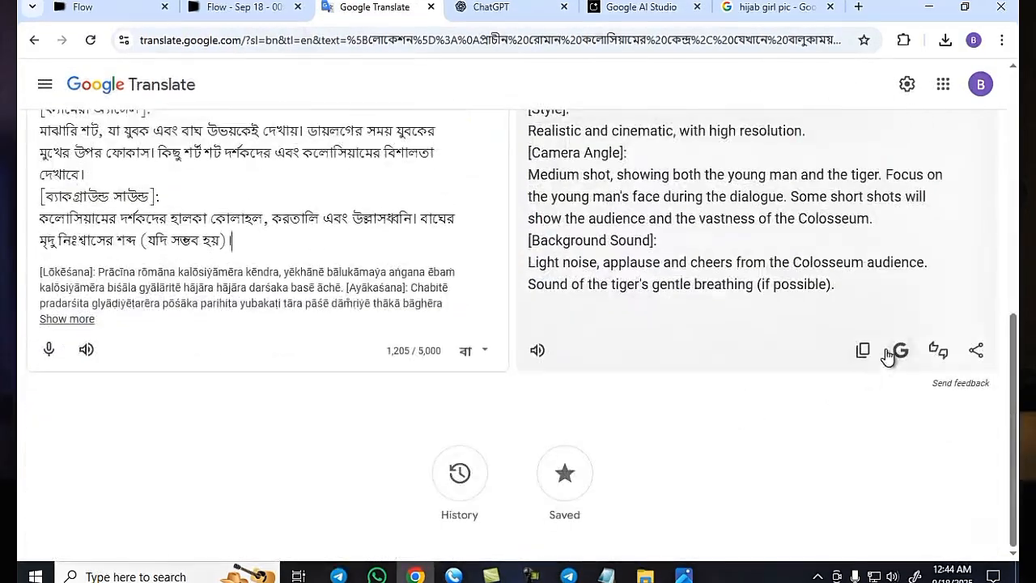
{"action": "left_click", "coordinate": [862, 351]}
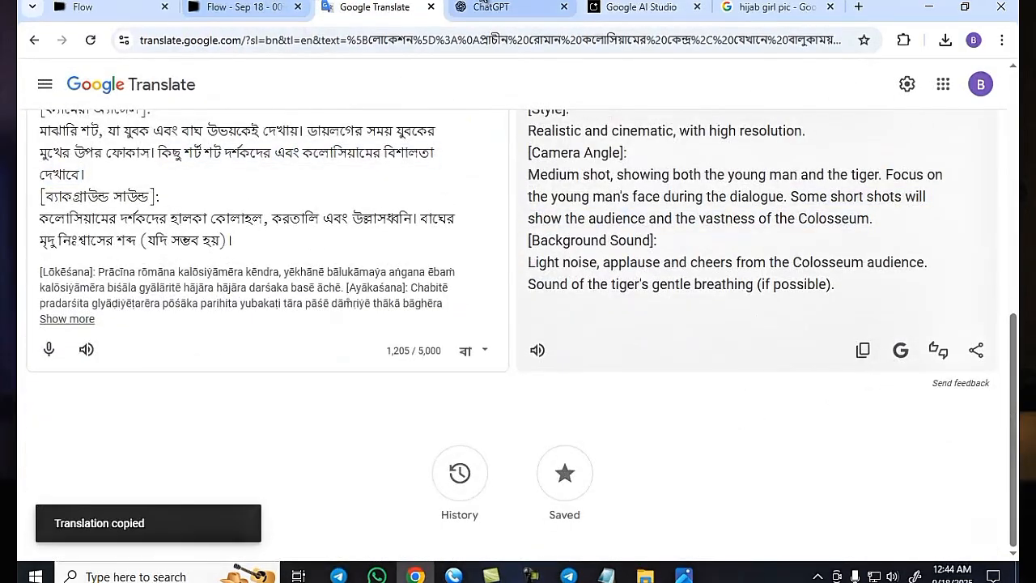
Return to the Flow project and replace the Bengali text in the prompt with the copied English translation
{"action": "left_click", "coordinate": [243, 6]}
{"action": "key", "text": "ctrl+a"}
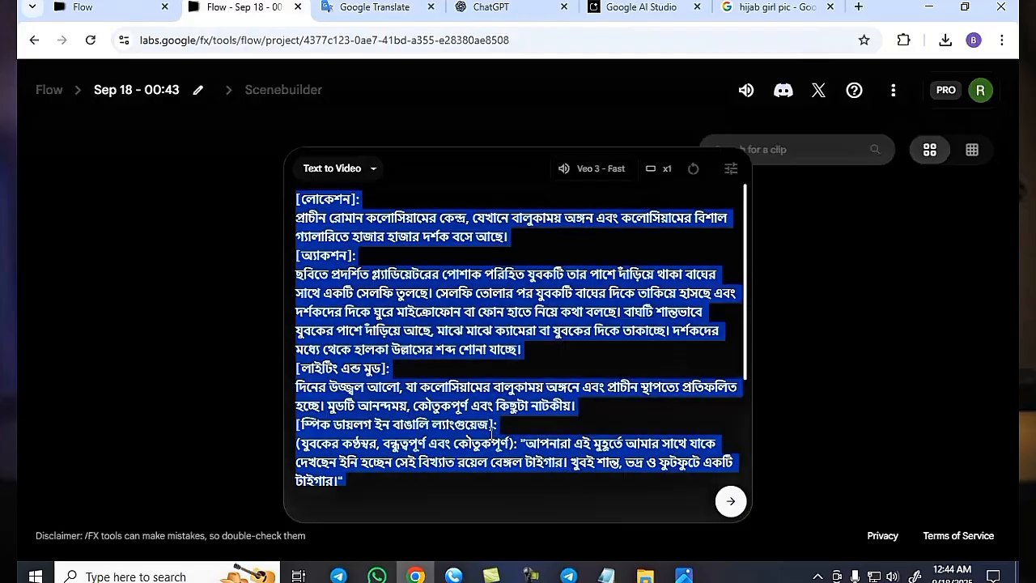
{"action": "right_click", "coordinate": [447, 318]}
{"action": "left_click", "coordinate": [478, 284]}
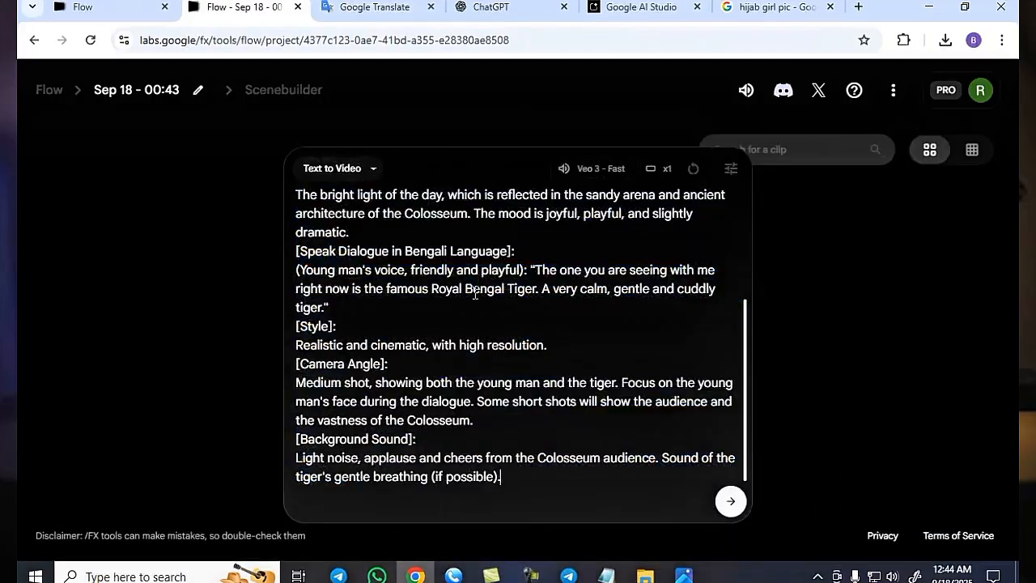
{"action": "scroll", "coordinate": [463, 415], "scroll_direction": "up", "scroll_amount": 3}
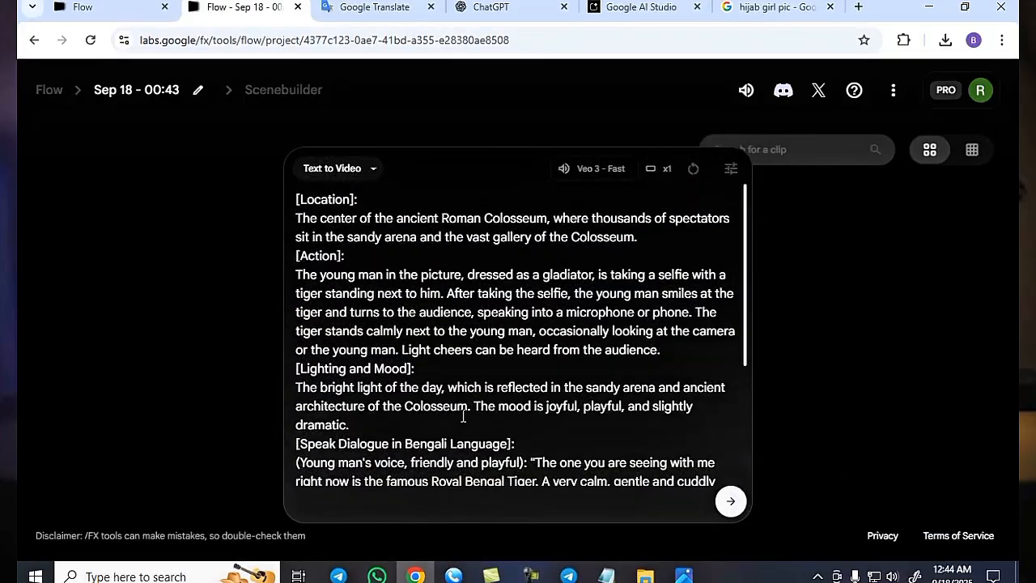
Change the generation mode to Frames to Video and open the image picker for the start frame
{"action": "left_click", "coordinate": [359, 169]}
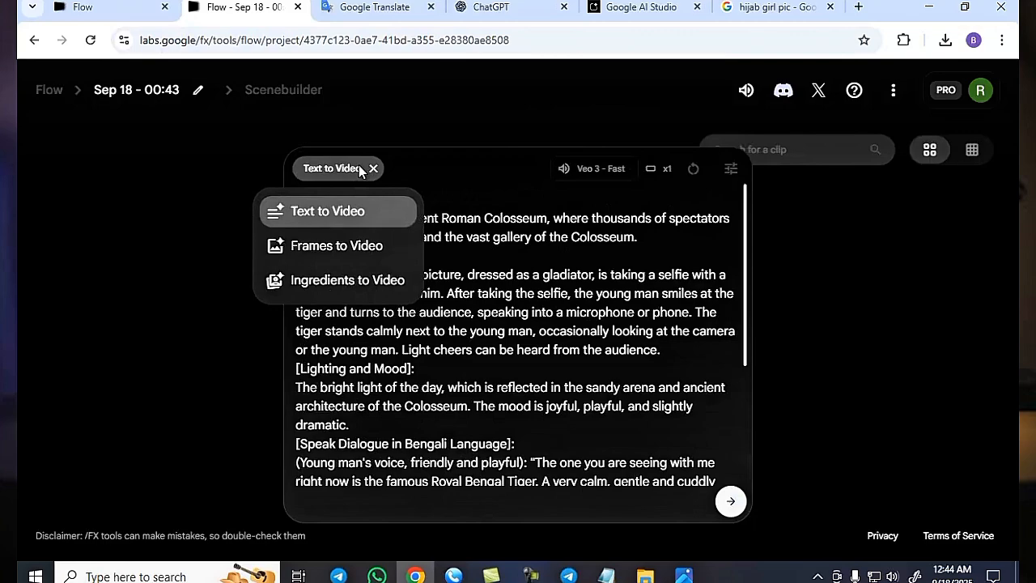
{"action": "left_click", "coordinate": [336, 245]}
{"action": "scroll", "coordinate": [329, 485], "scroll_direction": "down", "scroll_amount": 5}
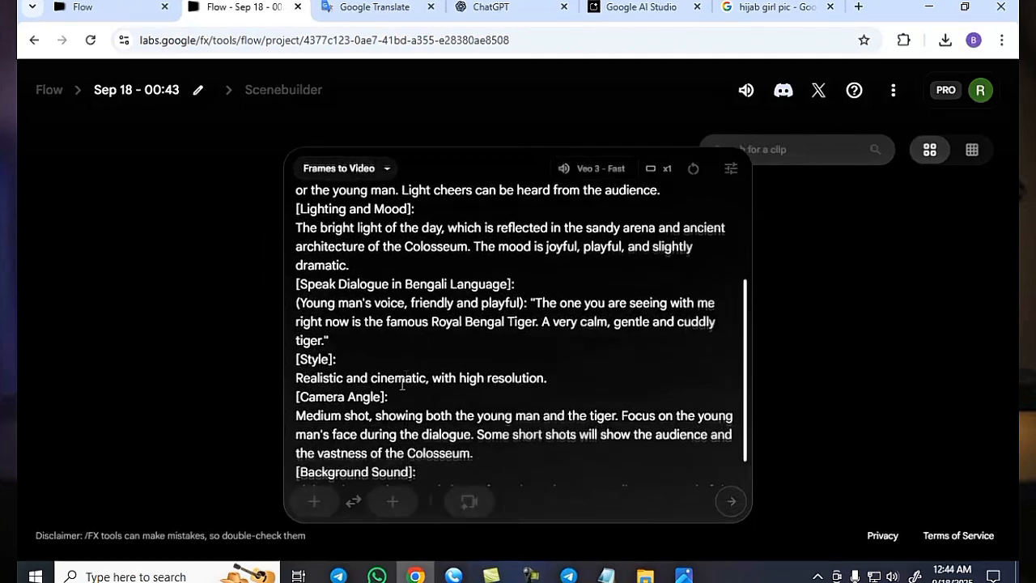
{"action": "left_click", "coordinate": [316, 502]}
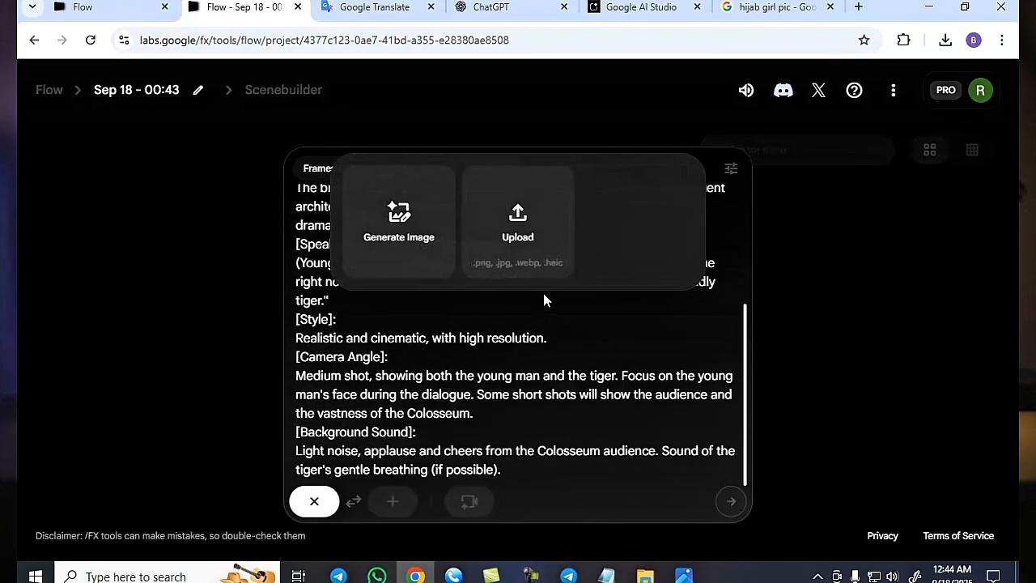
{"action": "left_click", "coordinate": [528, 220]}
{"action": "left_click", "coordinate": [677, 392]}
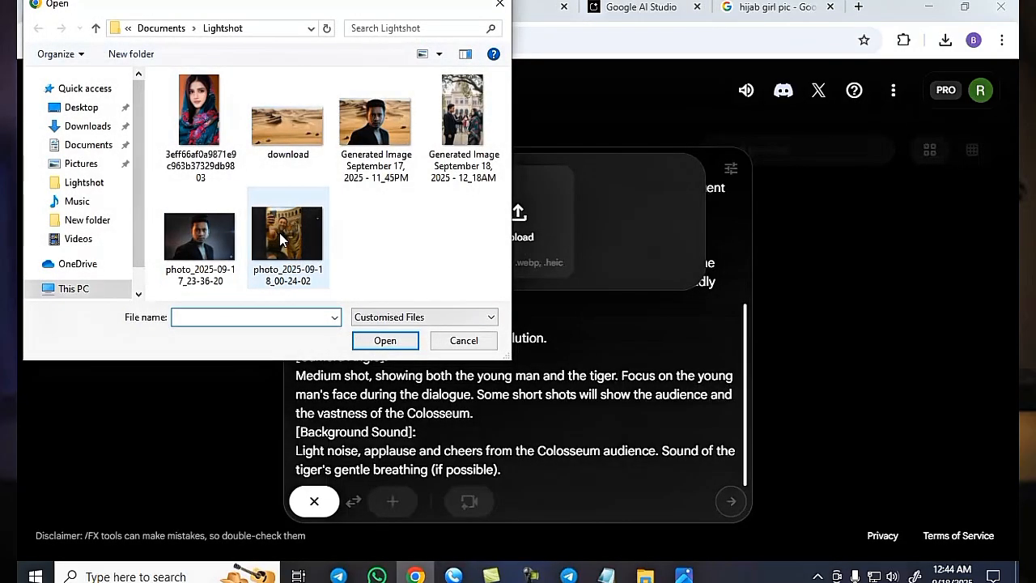
{"action": "left_click", "coordinate": [464, 340]}
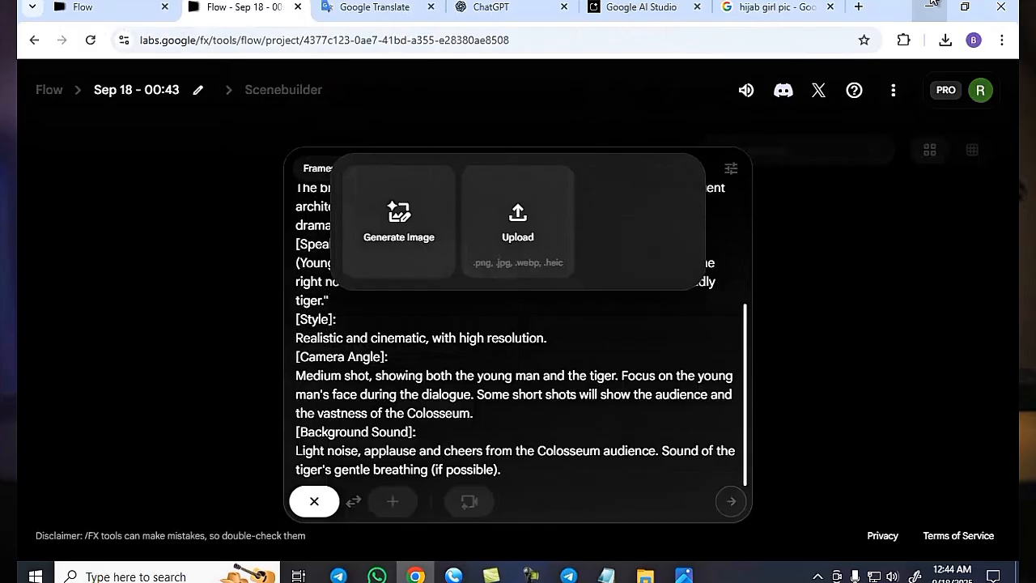
Show "Generated Image September 18, 2025 - 12_34AM" in the Downloads folder and view it in Photos, set as the default app for .png files
{"action": "left_click", "coordinate": [944, 40]}
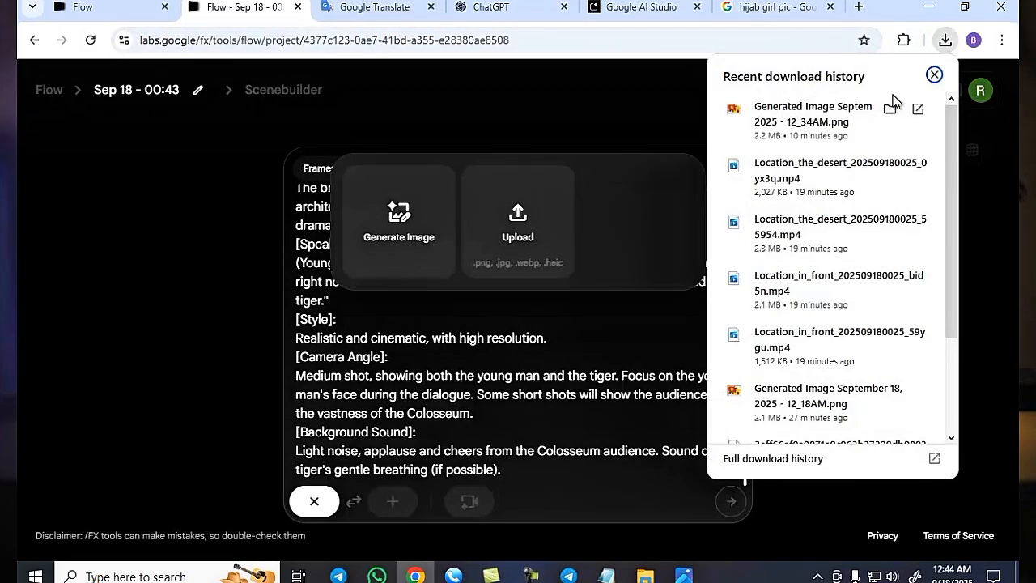
{"action": "left_click", "coordinate": [888, 115]}
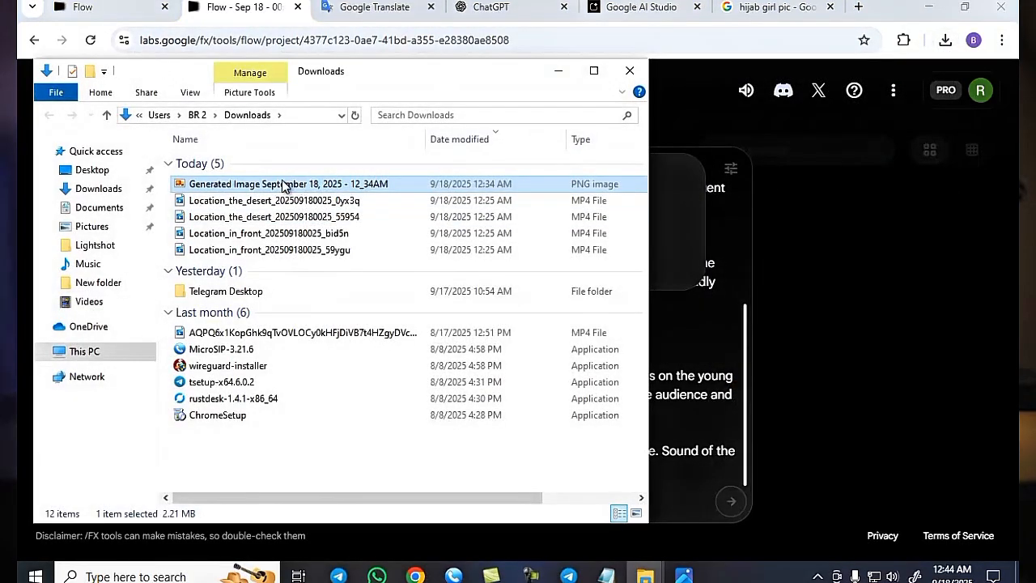
{"action": "double_click", "coordinate": [268, 188]}
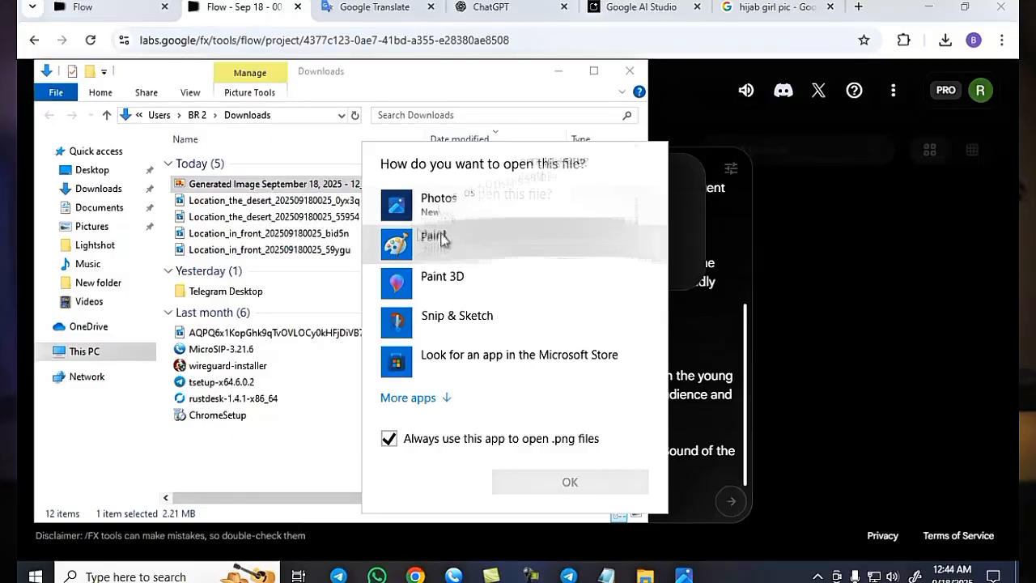
{"action": "left_click", "coordinate": [466, 218]}
{"action": "left_click", "coordinate": [572, 481]}
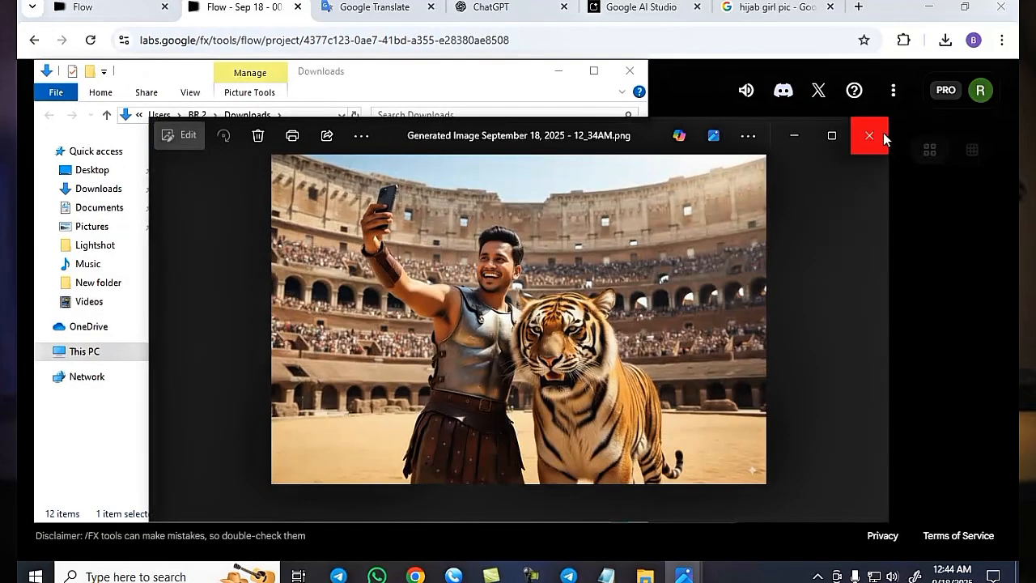
{"action": "left_click", "coordinate": [870, 135]}
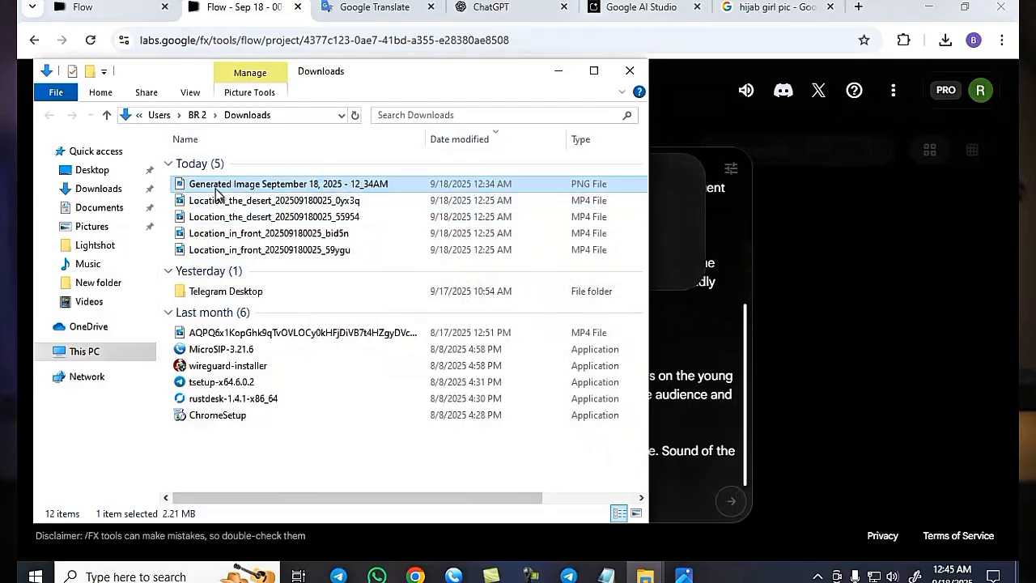
Move the 12_34AM generated image to the Lightshot folder and upload it as the start frame with a Landscape crop
{"action": "left_click_drag", "start_coordinate": [225, 192], "coordinate": [96, 246]}
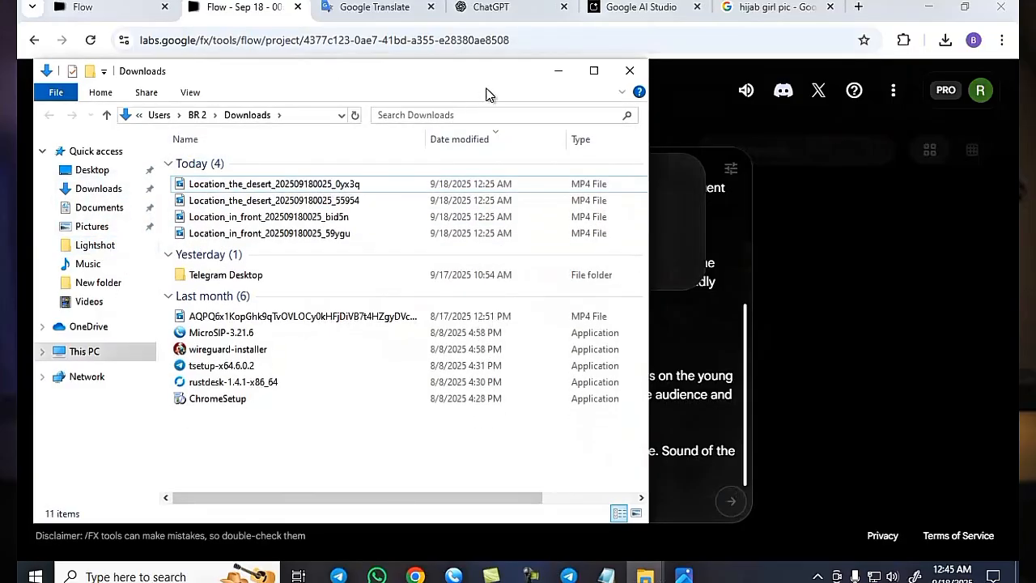
{"action": "left_click", "coordinate": [569, 70]}
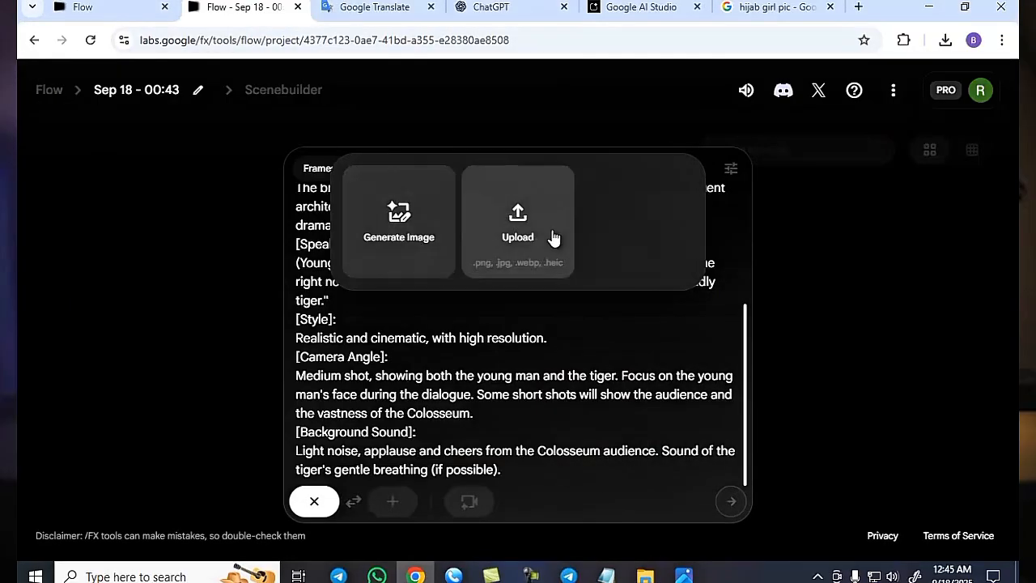
{"action": "left_click", "coordinate": [526, 236]}
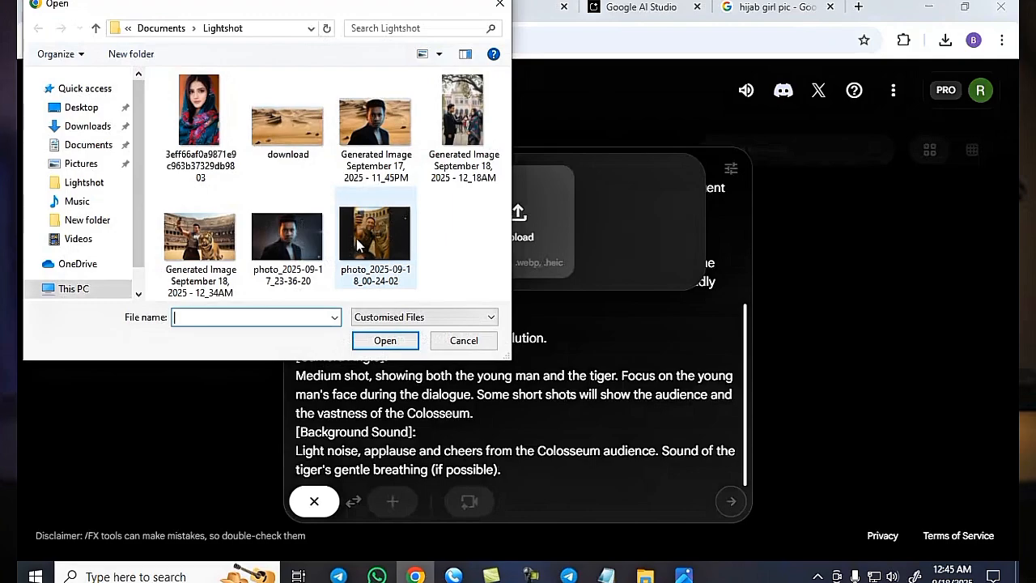
{"action": "left_click", "coordinate": [200, 237]}
{"action": "left_click", "coordinate": [386, 340]}
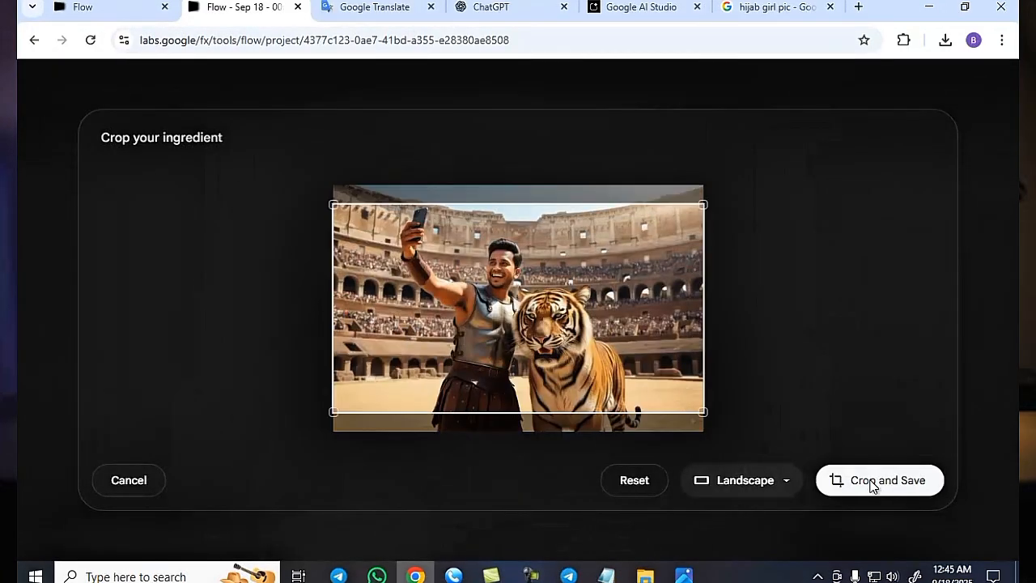
{"action": "left_click", "coordinate": [872, 484]}
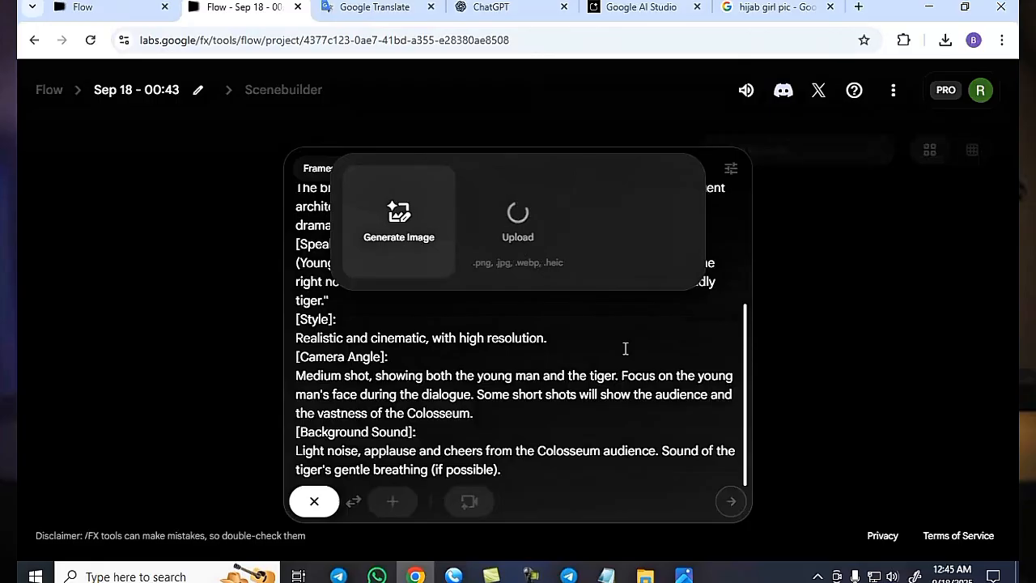
In Google Translate, copy the young man's quoted Bengali dialogue about the Royal Bengal Tiger from the source text
{"action": "left_click", "coordinate": [381, 14]}
{"action": "scroll", "coordinate": [364, 204], "scroll_direction": "up", "scroll_amount": 2}
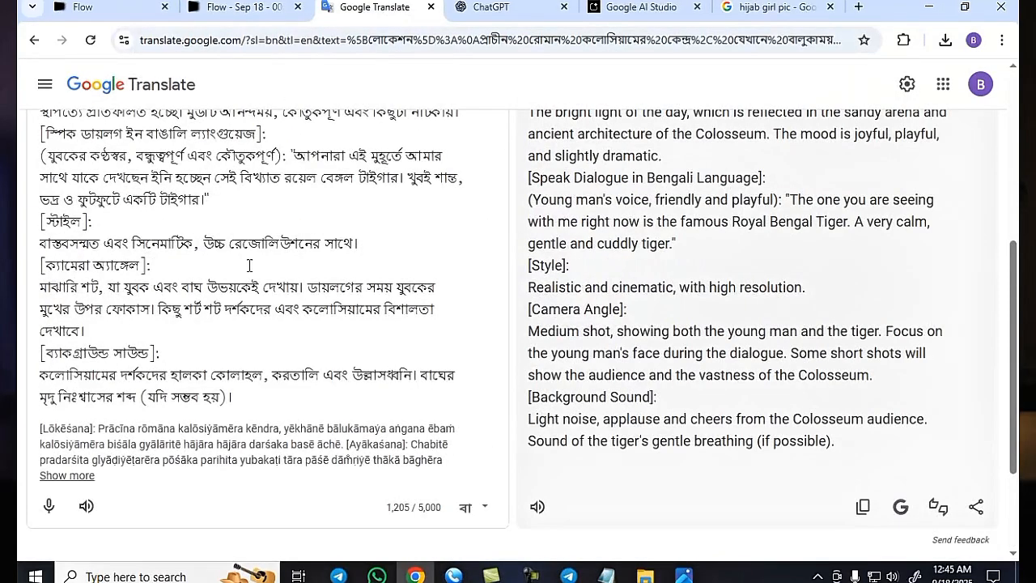
{"action": "scroll", "coordinate": [129, 310], "scroll_direction": "up", "scroll_amount": 1}
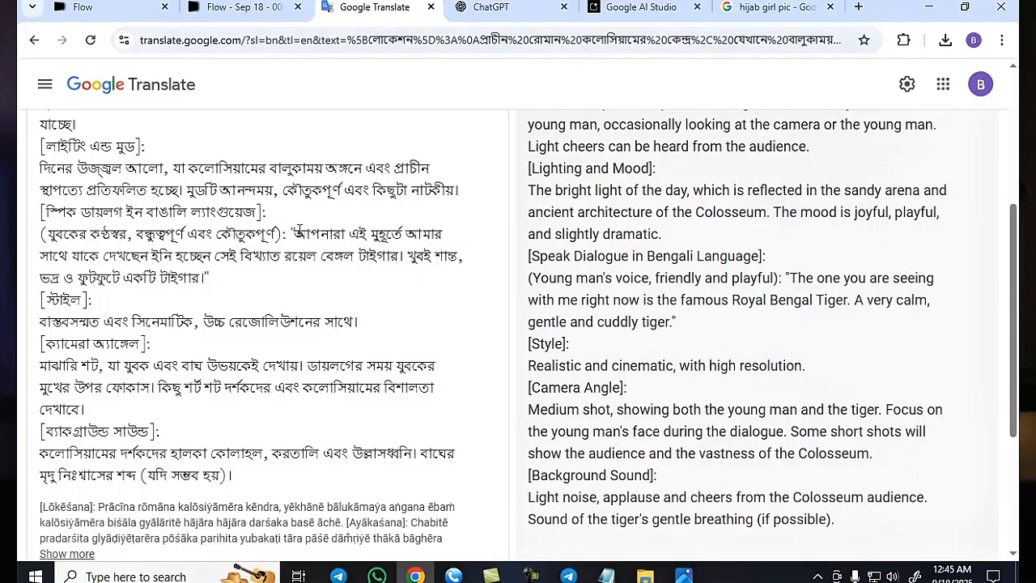
{"action": "left_click_drag", "start_coordinate": [297, 234], "coordinate": [203, 275]}
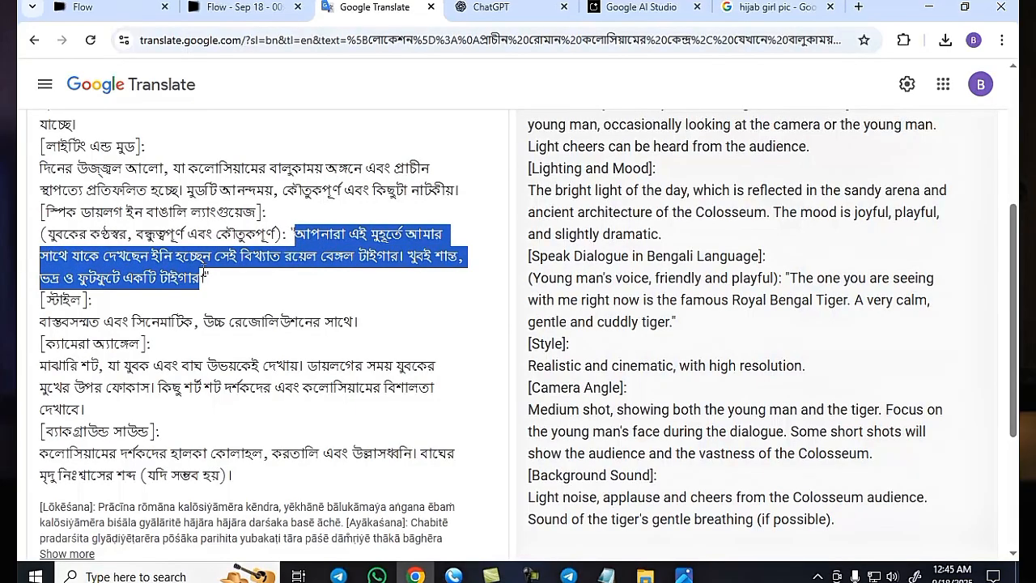
{"action": "right_click", "coordinate": [195, 269]}
{"action": "left_click", "coordinate": [233, 256]}
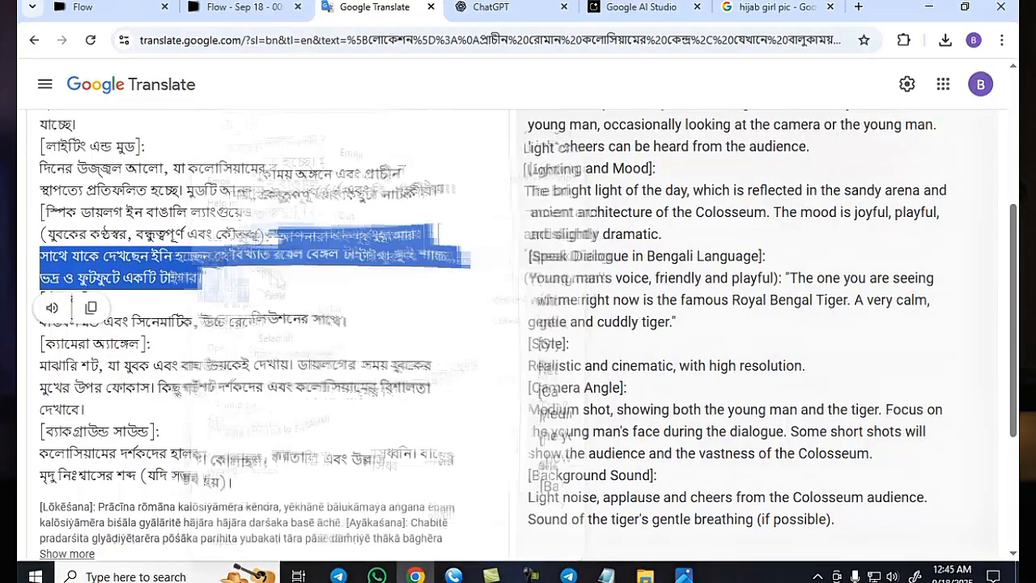
In the Flow prompt, replace the quoted English dialogue with the copied Bengali dialogue and generate the Veo 3 - Fast video
{"action": "left_click", "coordinate": [262, 4]}
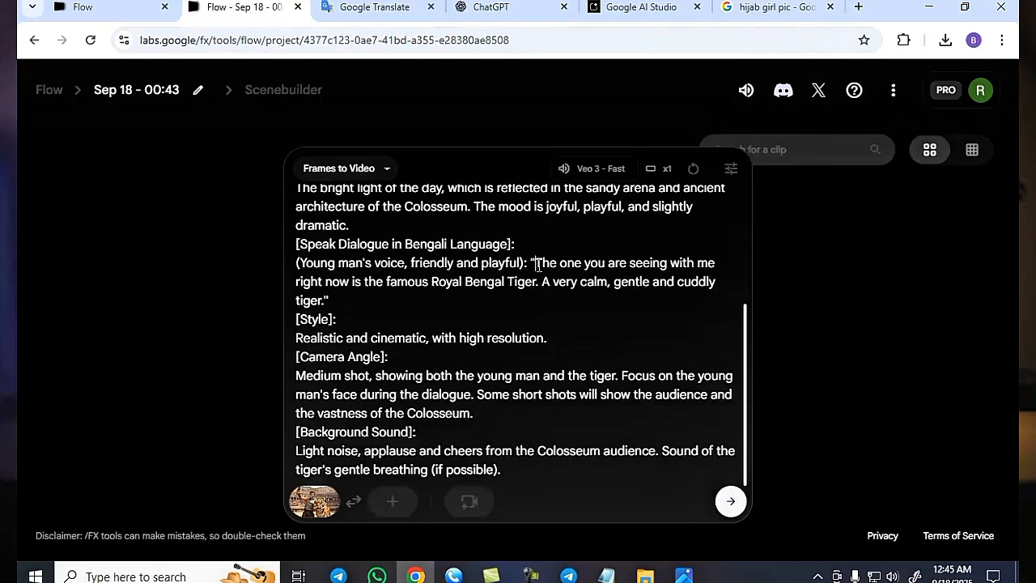
{"action": "left_click_drag", "start_coordinate": [554, 272], "coordinate": [407, 300]}
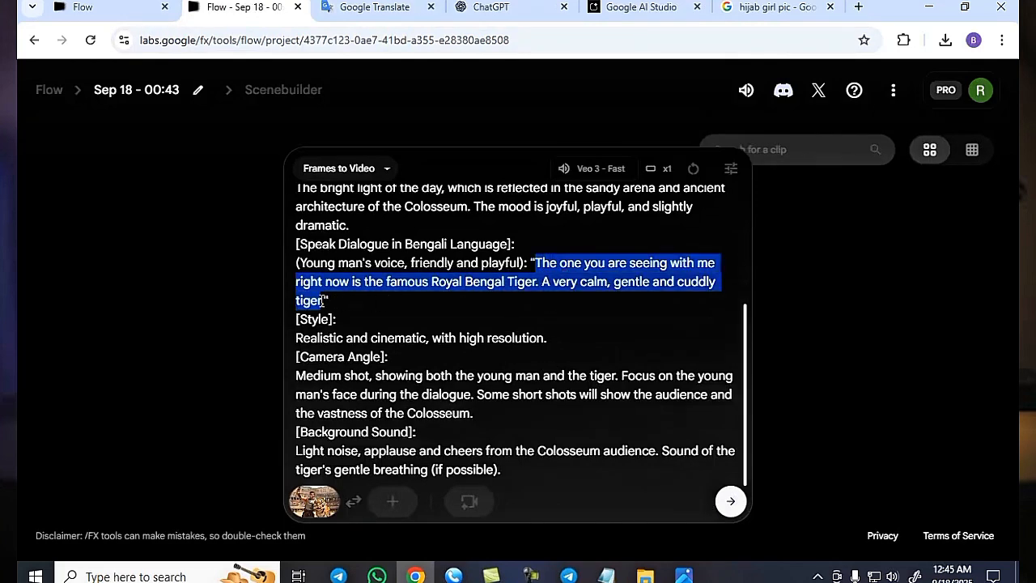
{"action": "right_click", "coordinate": [391, 281]}
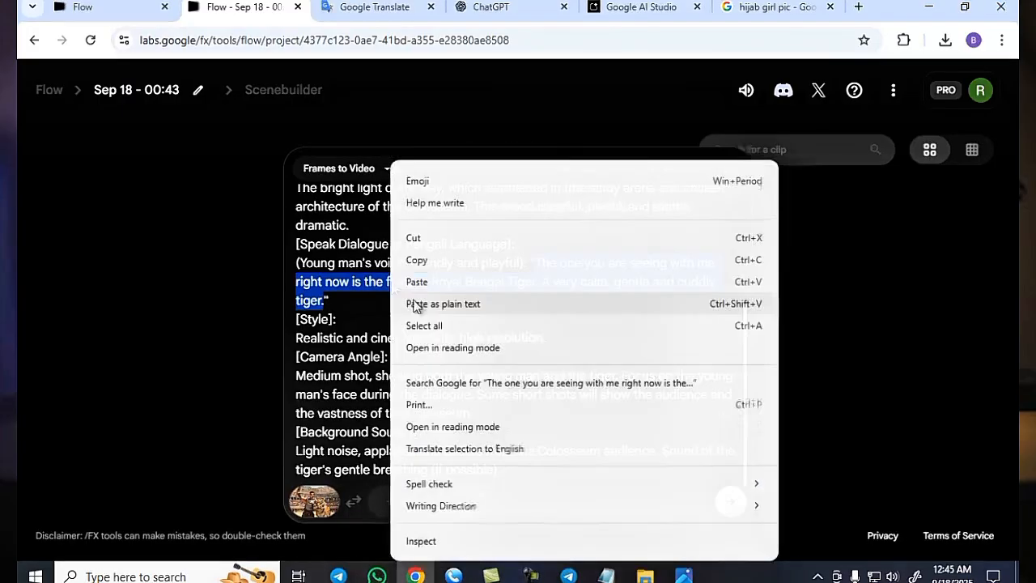
{"action": "left_click", "coordinate": [417, 280]}
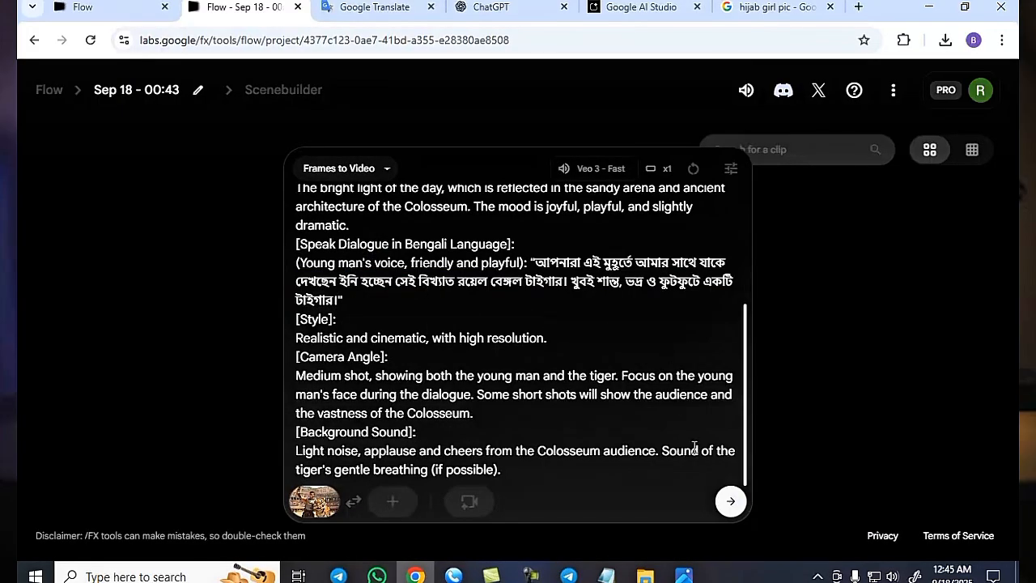
{"action": "left_click", "coordinate": [730, 502]}
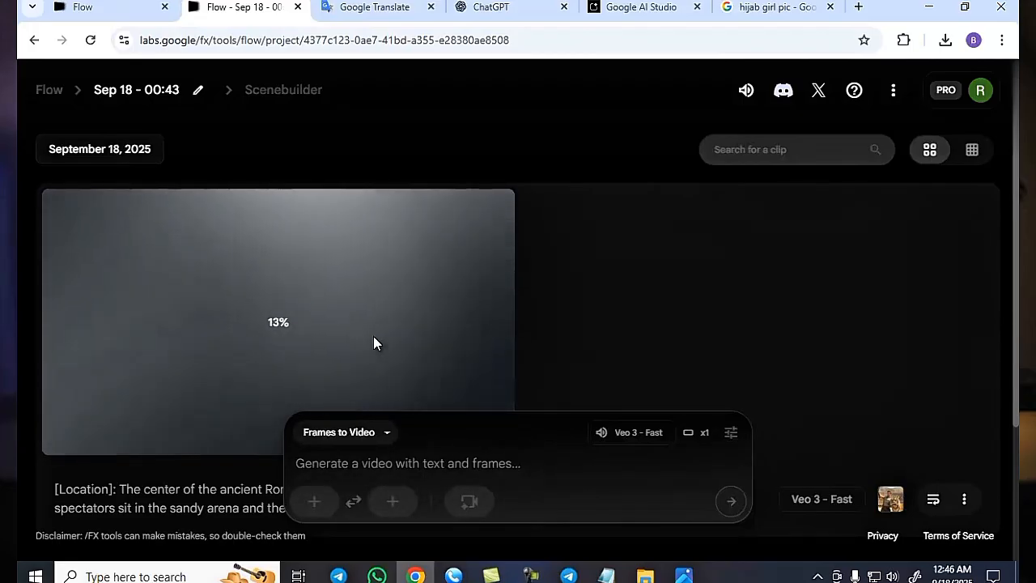
{"action": "mouse_move", "coordinate": [530, 574]}
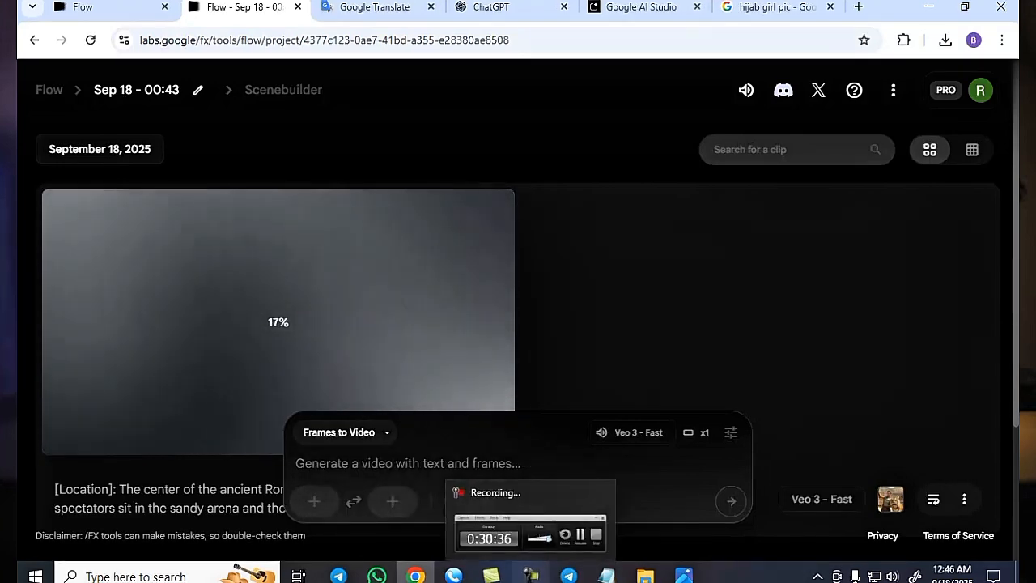
{"action": "left_click", "coordinate": [530, 531]}
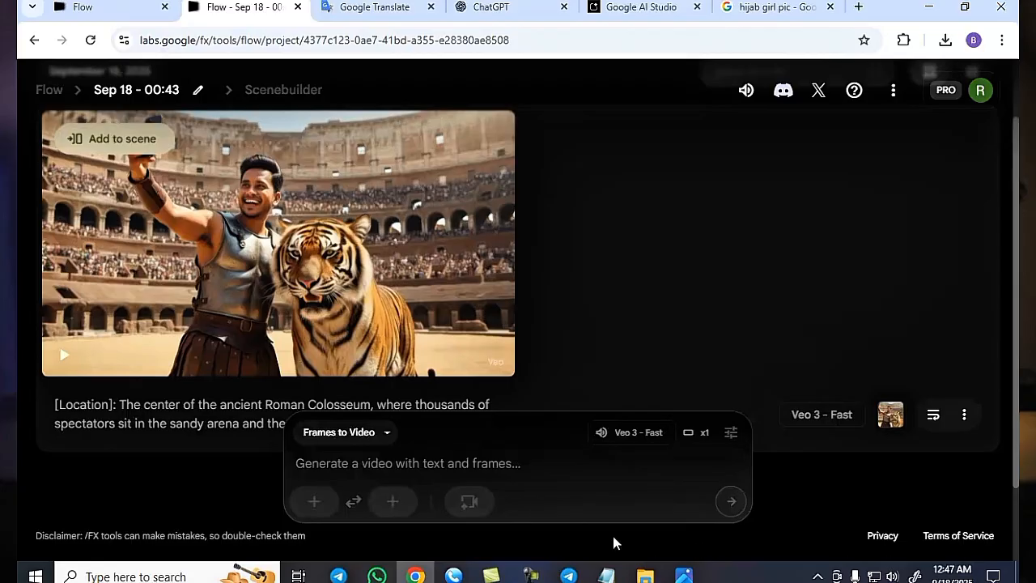
Play the generated gladiator-and-tiger clip to check it, and pause it partway through
{"action": "mouse_move", "coordinate": [69, 354]}
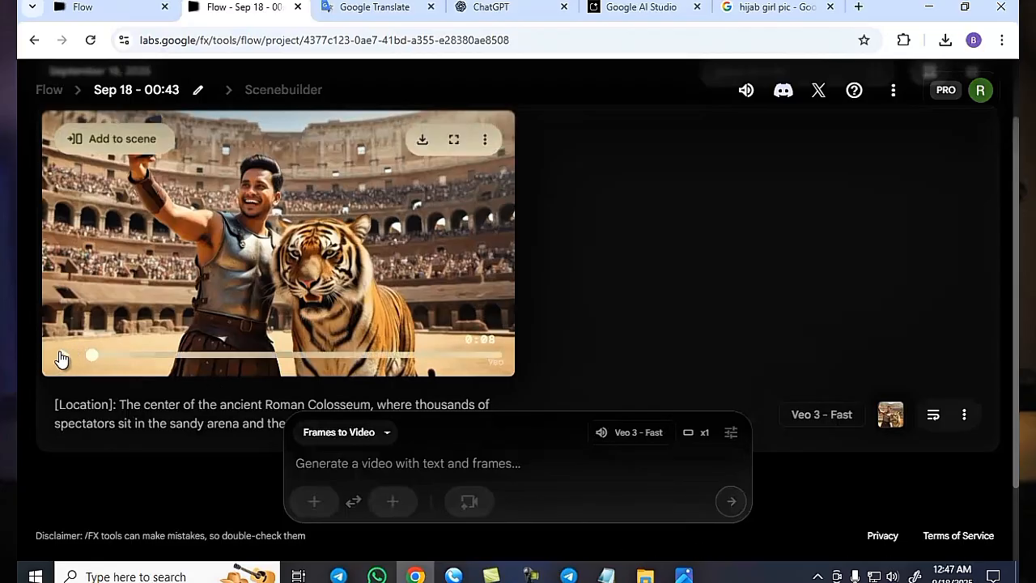
{"action": "left_click", "coordinate": [61, 359]}
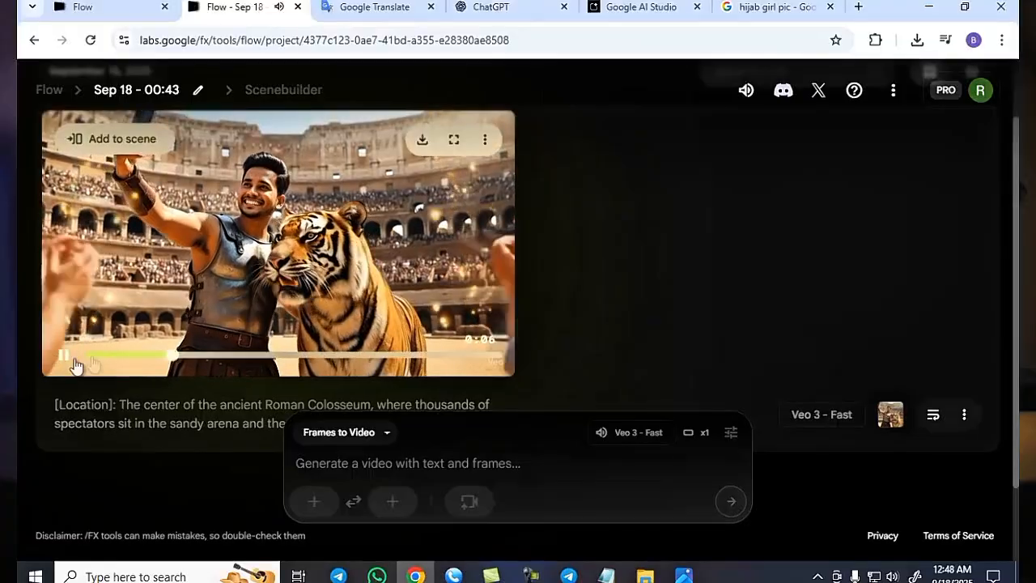
{"action": "left_click", "coordinate": [66, 361]}
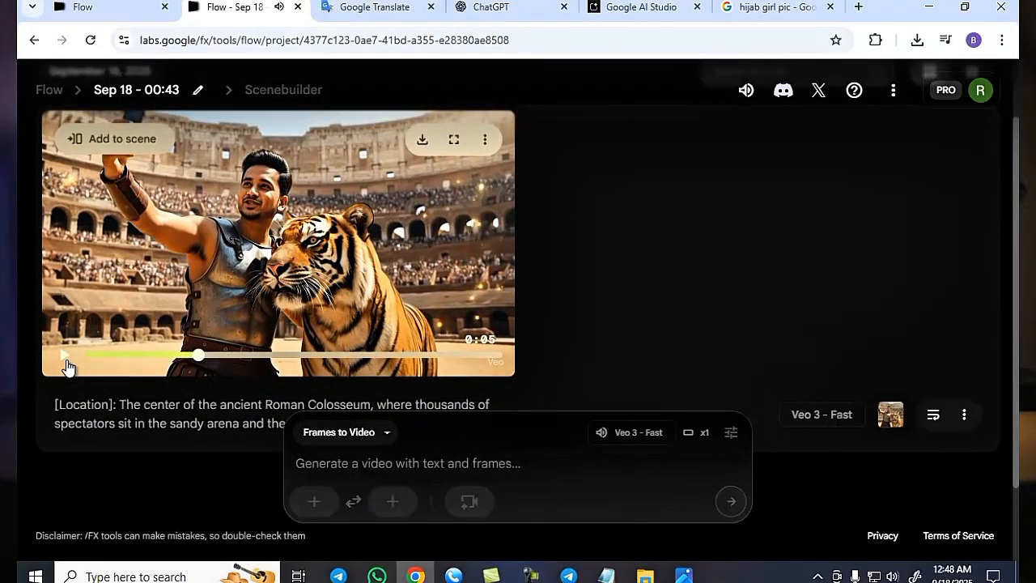